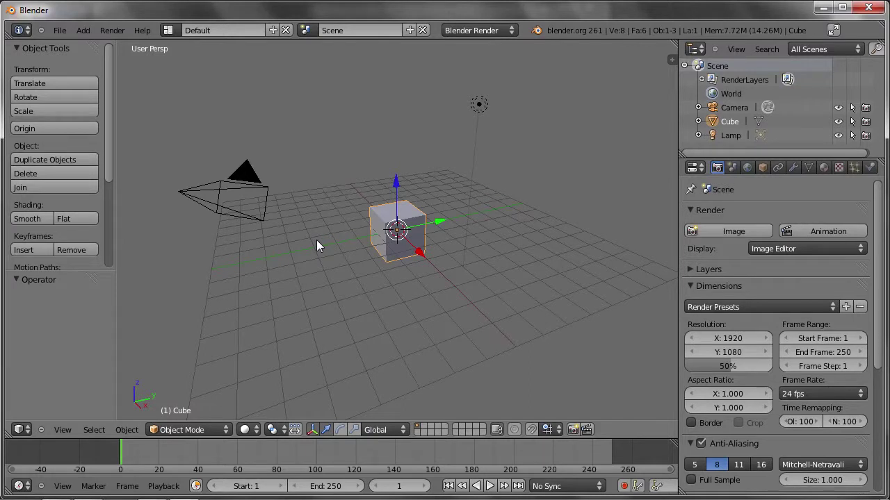
Step: Delete the default cube, leaving only the camera and lamp, and bring up the Add menu
{"action": "key", "text": "x"}
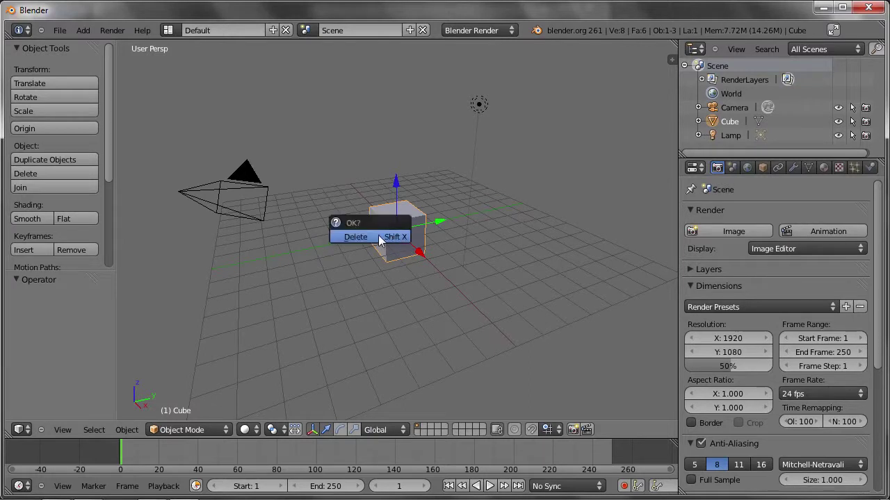
{"action": "left_click", "coordinate": [365, 237]}
{"action": "key", "text": "shift+a"}
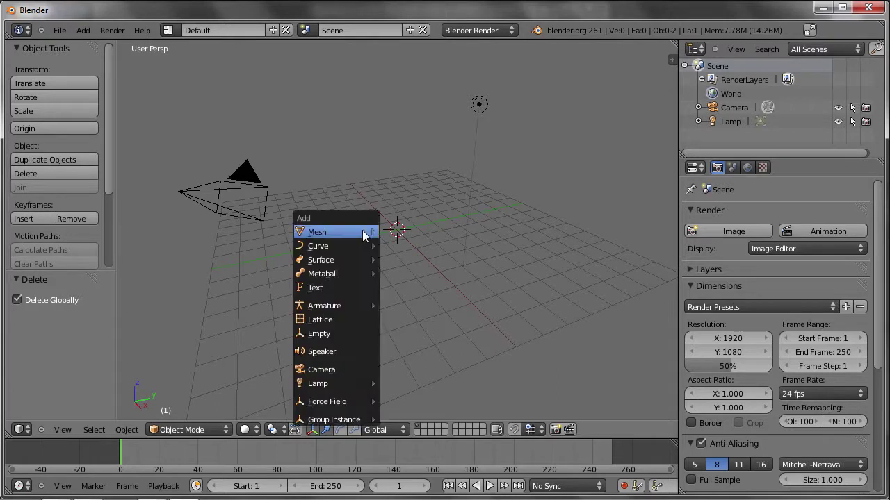
{"action": "mouse_move", "coordinate": [320, 246]}
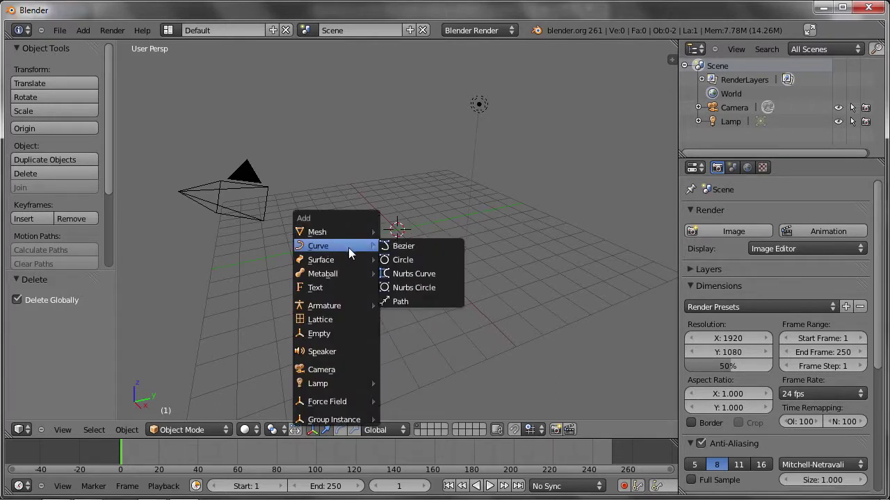
Step: Add a Bezier curve at the origin and orbit the view around it
{"action": "left_click", "coordinate": [432, 245]}
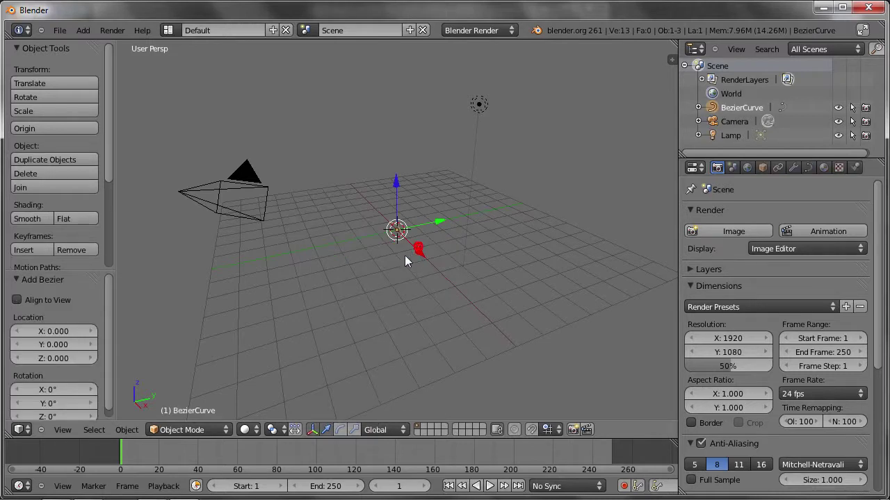
{"action": "mouse_move", "coordinate": [403, 255]}
{"action": "middle_mouse_down"}
{"action": "mouse_move", "coordinate": [394, 252]}
{"action": "mouse_move", "coordinate": [360, 294]}
{"action": "mouse_move", "coordinate": [396, 276]}
{"action": "mouse_move", "coordinate": [389, 260]}
{"action": "mouse_move", "coordinate": [379, 271]}
{"action": "middle_mouse_up"}
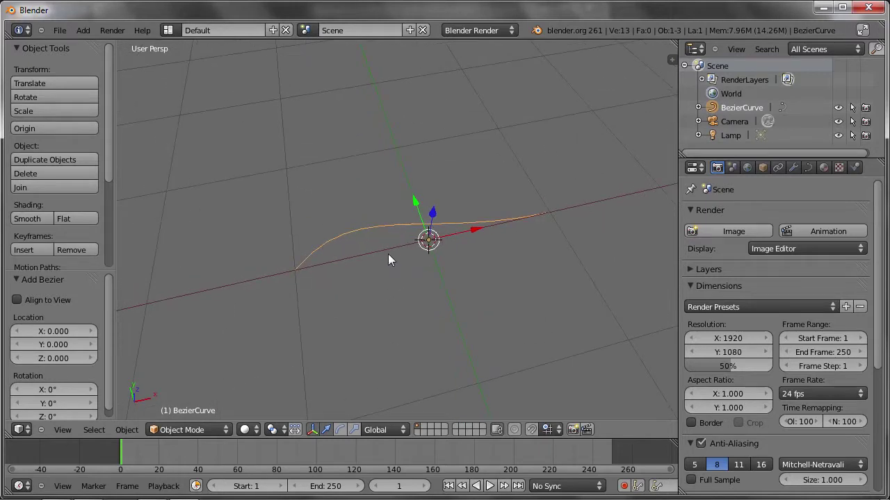
Step: In Edit Mode, move the curve's end control points along Y and X, ending at Y -0.376
{"action": "key", "text": "Tab"}
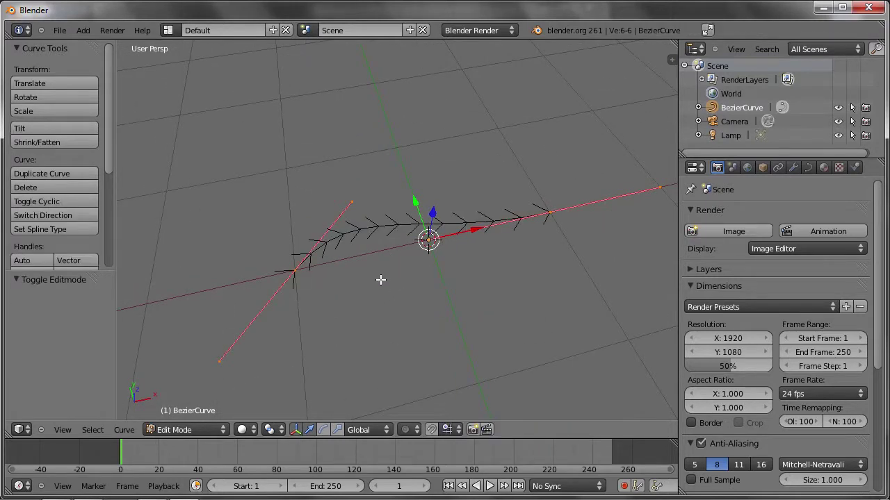
{"action": "right_click", "coordinate": [550, 217]}
{"action": "right_click", "coordinate": [285, 275]}
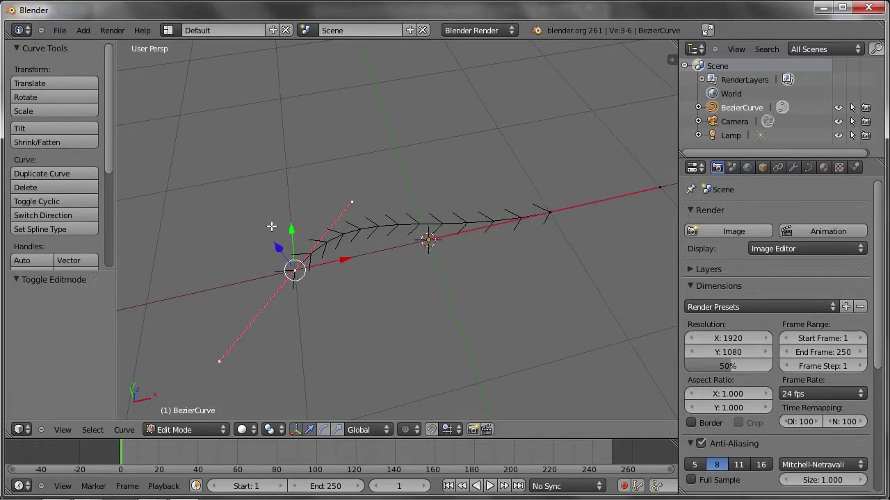
{"action": "key", "text": "g"}
{"action": "key", "text": "y"}
{"action": "left_click", "coordinate": [278, 159]}
{"action": "key", "text": "g"}
{"action": "key", "text": "x"}
{"action": "left_click", "coordinate": [331, 189]}
{"action": "mouse_move", "coordinate": [380, 129]}
{"action": "middle_mouse_down"}
{"action": "mouse_move", "coordinate": [406, 149]}
{"action": "mouse_move", "coordinate": [367, 137]}
{"action": "middle_mouse_up"}
{"action": "key", "text": "g"}
{"action": "key", "text": "y"}
{"action": "left_click", "coordinate": [367, 155]}
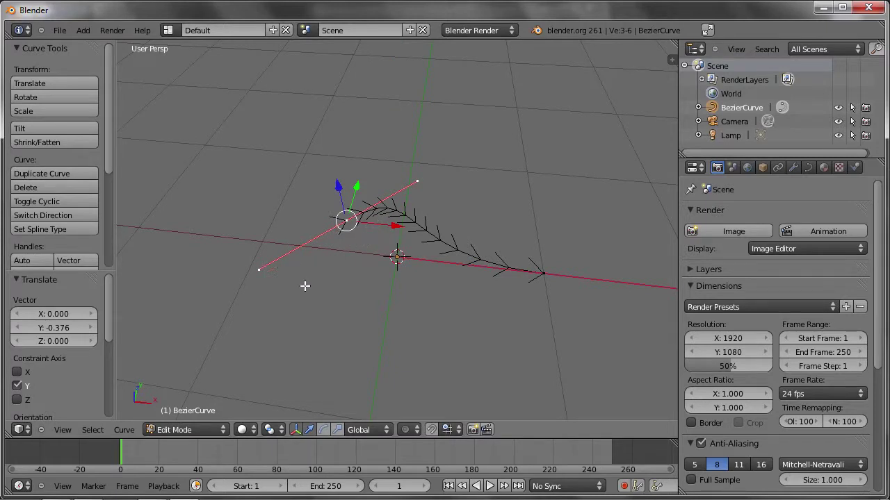
Step: Move the selected handle ends along Y and shift another point to Y -0.831
{"action": "right_click", "coordinate": [262, 275]}
{"action": "right_click", "coordinate": [420, 177]}
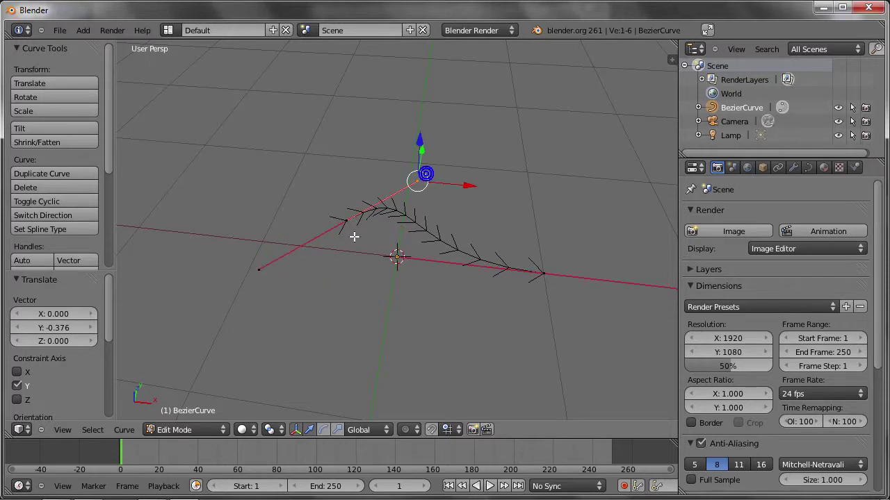
{"action": "middle_click_drag", "start_coordinate": [487, 156], "coordinate": [452, 151]}
{"action": "key", "text": "g"}
{"action": "key", "text": "y"}
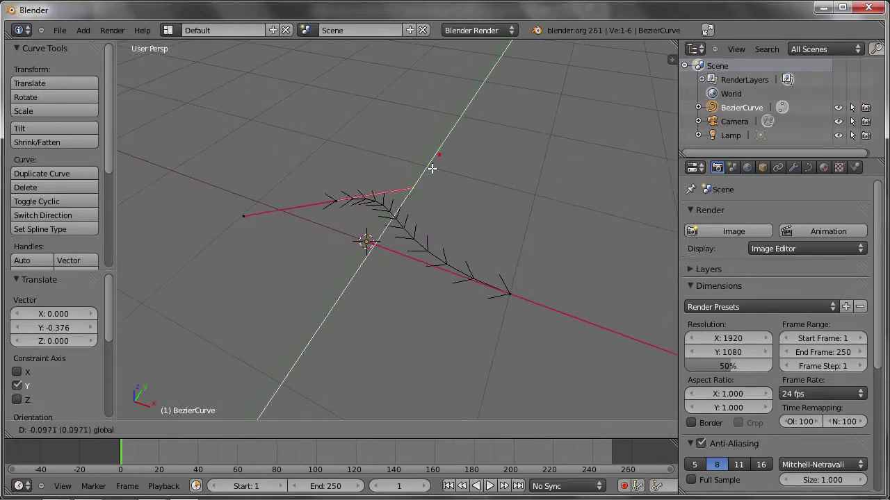
{"action": "left_click", "coordinate": [291, 274]}
{"action": "right_click", "coordinate": [375, 245]}
{"action": "key", "text": "g"}
{"action": "key", "text": "y"}
{"action": "left_click", "coordinate": [331, 337]}
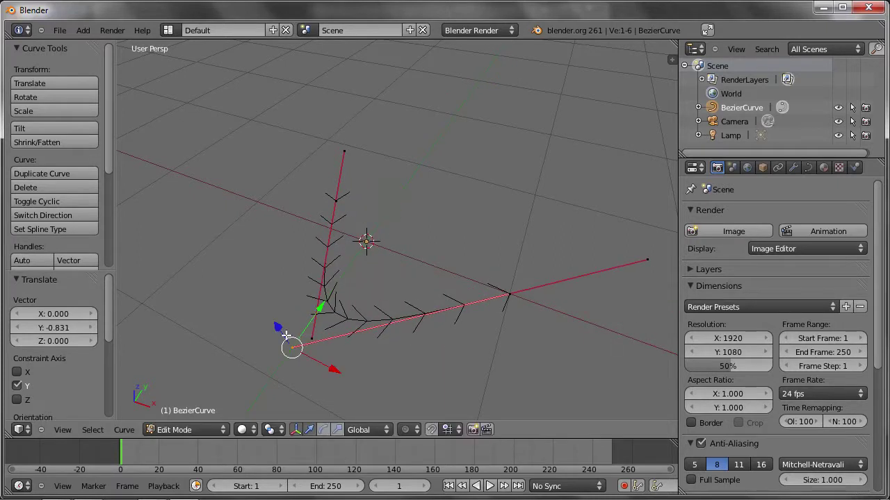
Step: Move a handle to X 0.620 and a point to Y 0.335, then select another control point
{"action": "key", "text": "g"}
{"action": "key", "text": "x"}
{"action": "left_click", "coordinate": [437, 399]}
{"action": "key", "text": "g"}
{"action": "key", "text": "y"}
{"action": "left_click", "coordinate": [452, 303]}
{"action": "mouse_move", "coordinate": [453, 303]}
{"action": "middle_mouse_down"}
{"action": "mouse_move", "coordinate": [403, 307]}
{"action": "mouse_move", "coordinate": [505, 336]}
{"action": "middle_mouse_up"}
{"action": "right_click", "coordinate": [484, 271]}
{"action": "mouse_move", "coordinate": [484, 271]}
{"action": "middle_mouse_down"}
{"action": "mouse_move", "coordinate": [497, 303]}
{"action": "mouse_move", "coordinate": [521, 274]}
{"action": "mouse_move", "coordinate": [451, 250]}
{"action": "mouse_move", "coordinate": [468, 293]}
{"action": "mouse_move", "coordinate": [488, 302]}
{"action": "middle_mouse_up"}
Step: Raise a single handle end of the curve along the Z axis
{"action": "right_click", "coordinate": [426, 340]}
{"action": "key", "text": "g"}
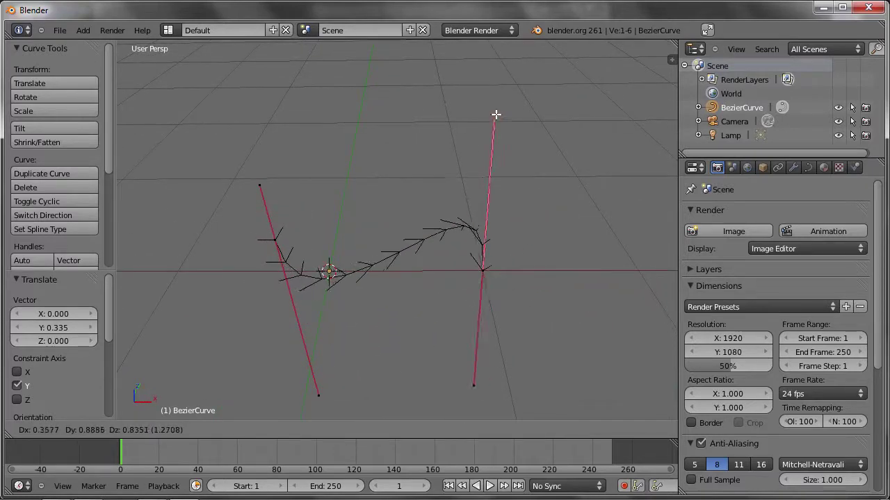
{"action": "key", "text": "z"}
{"action": "left_click", "coordinate": [440, 255]}
{"action": "mouse_move", "coordinate": [440, 255]}
{"action": "middle_mouse_down"}
{"action": "mouse_move", "coordinate": [404, 351]}
{"action": "mouse_move", "coordinate": [394, 325]}
{"action": "middle_mouse_up"}
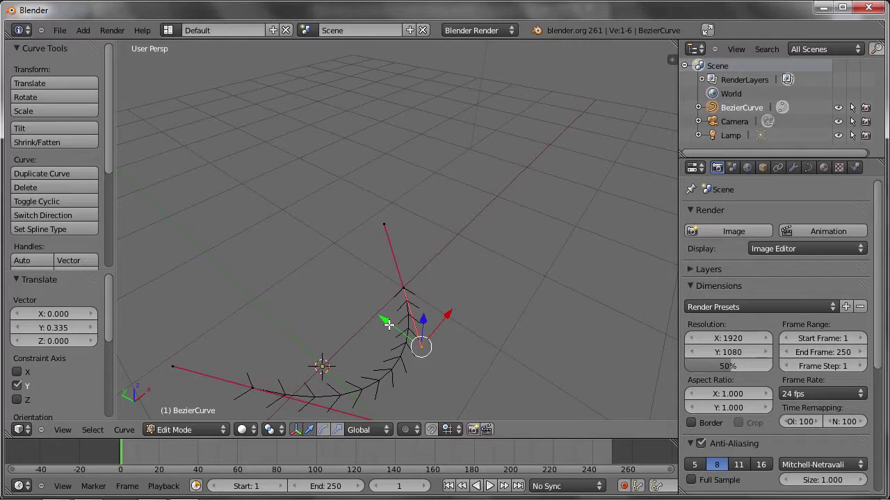
Step: Extrude a new end control point, adjust its handle, and return to Object Mode
{"action": "right_click", "coordinate": [404, 288]}
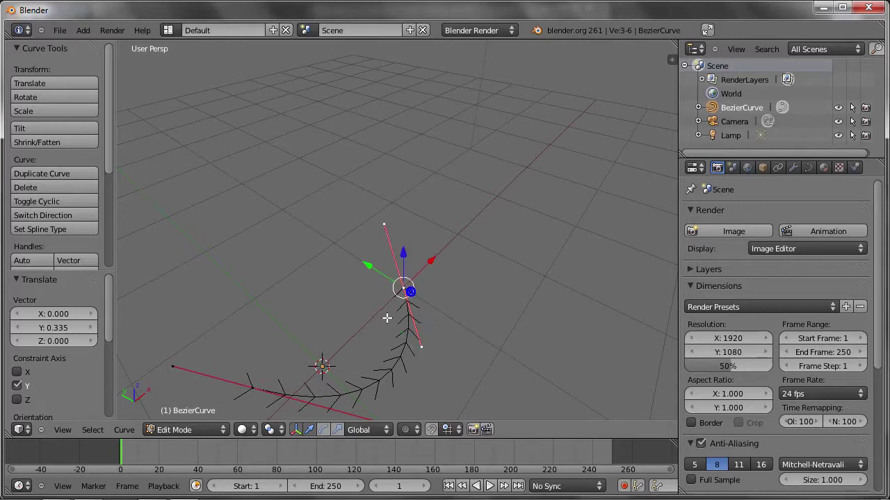
{"action": "key", "text": "e"}
{"action": "left_click", "coordinate": [493, 185]}
{"action": "right_click", "coordinate": [543, 182]}
{"action": "key", "text": "g"}
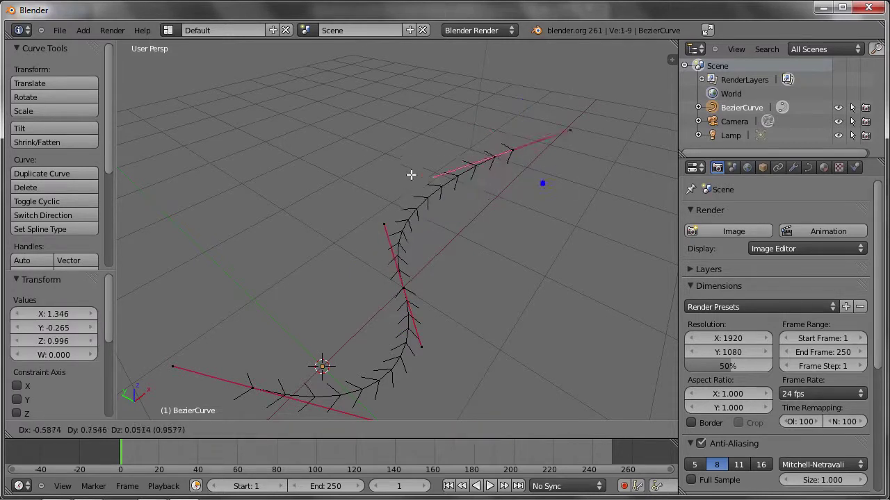
{"action": "left_click", "coordinate": [407, 122]}
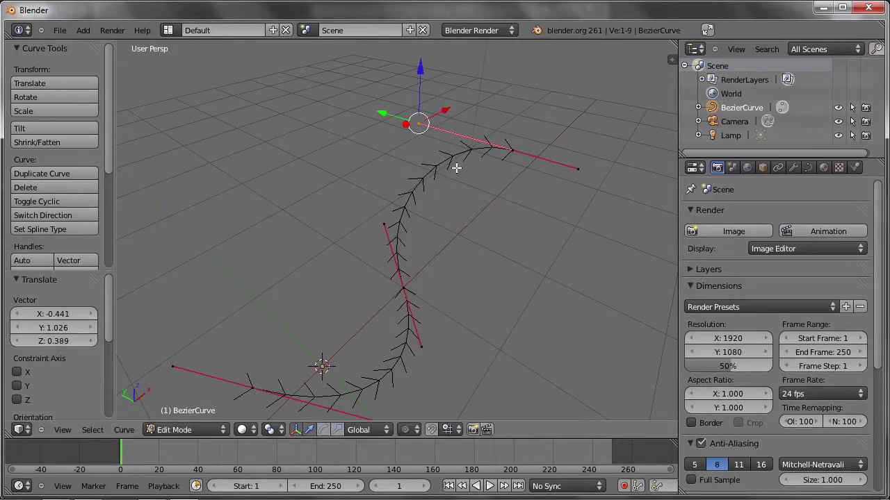
{"action": "key", "text": "Tab"}
Step: Render a test image with F12, close the blank render, and orbit to a lower angle
{"action": "key", "text": "F12"}
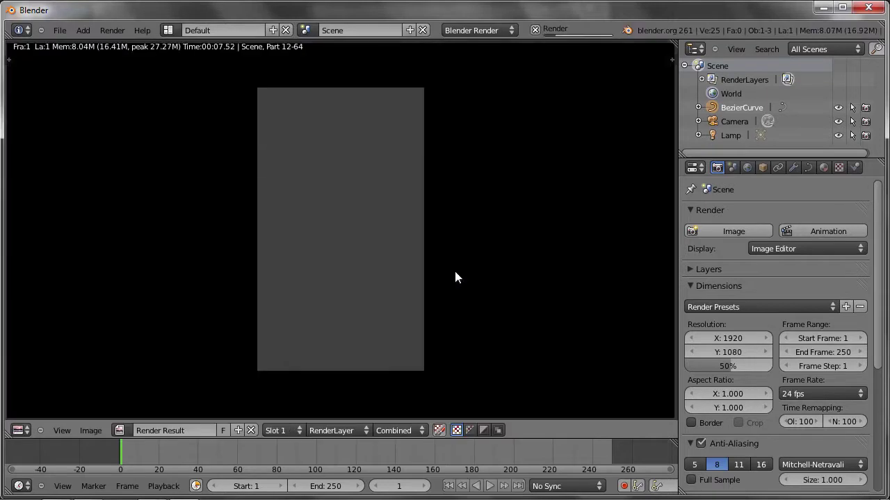
{"action": "key", "text": "Escape"}
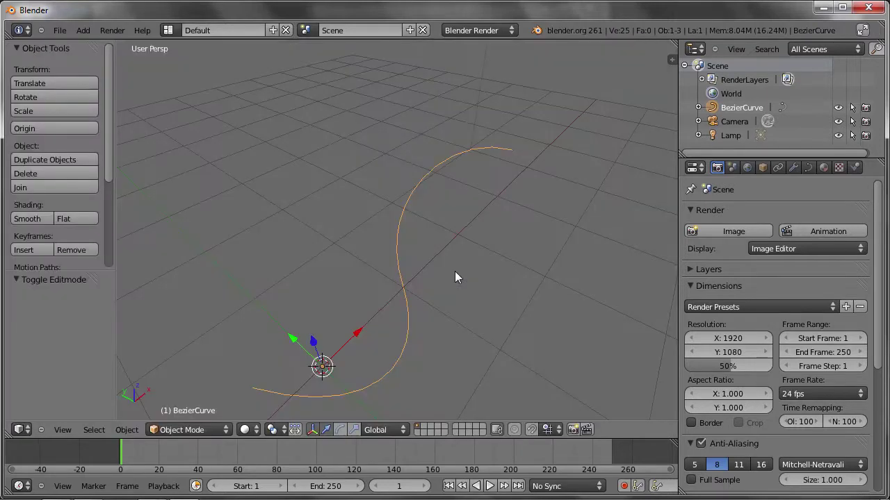
{"action": "mouse_move", "coordinate": [421, 213]}
{"action": "middle_mouse_down"}
{"action": "mouse_move", "coordinate": [426, 202]}
{"action": "mouse_move", "coordinate": [455, 204]}
{"action": "mouse_move", "coordinate": [429, 230]}
{"action": "middle_mouse_up"}
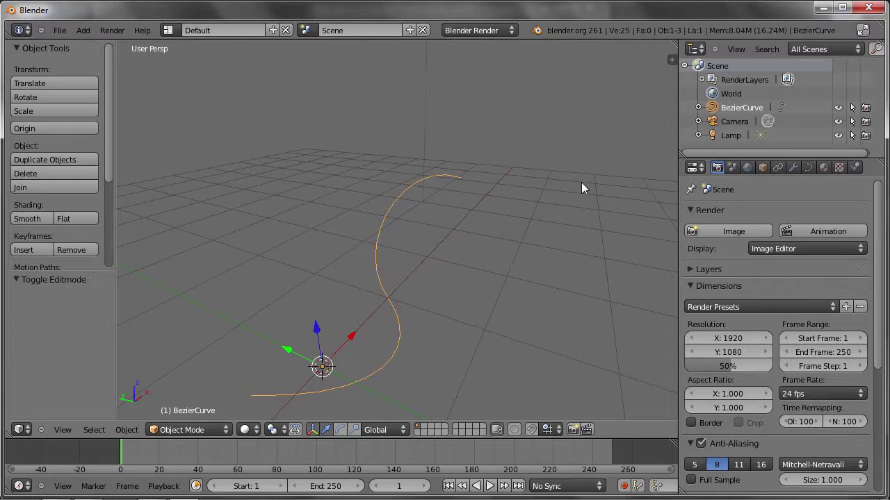
Step: Show the Curve Data properties, then in Edit Mode lift the middle point by X -0.143, Y 0.02524, Z 0.494
{"action": "left_click", "coordinate": [808, 167]}
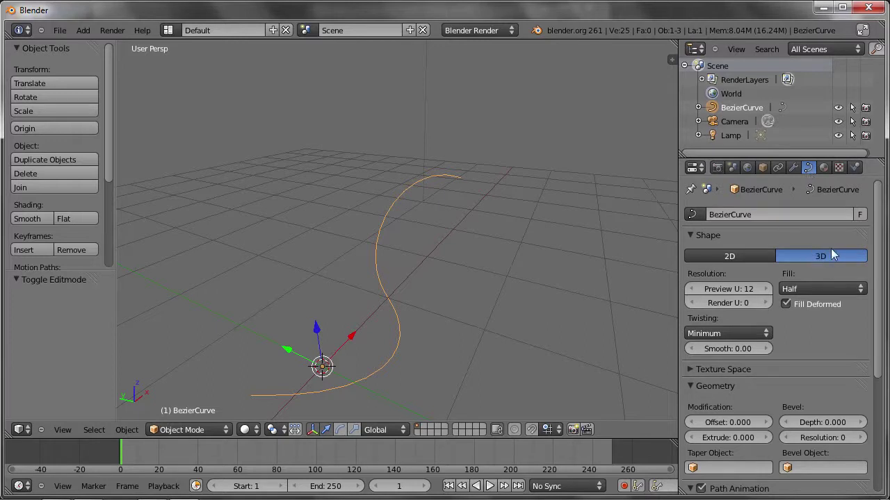
{"action": "key", "text": "Tab"}
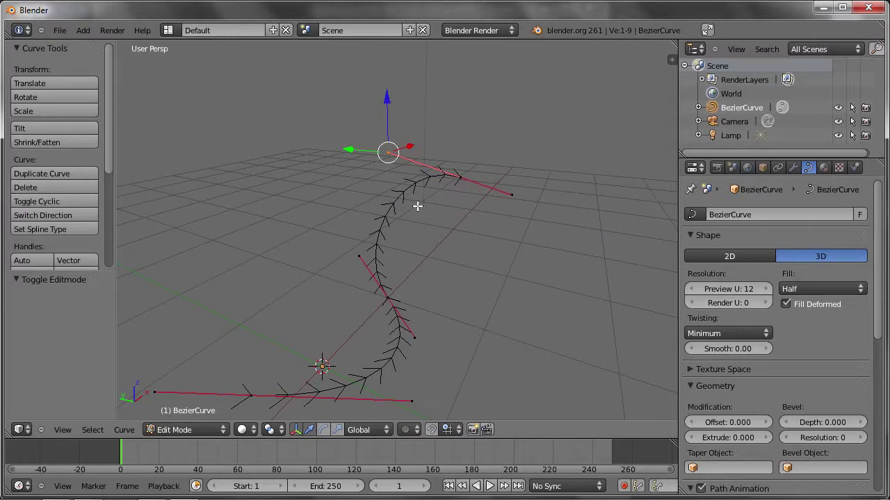
{"action": "key", "text": "g"}
{"action": "left_click", "coordinate": [441, 159]}
{"action": "mouse_move", "coordinate": [441, 158]}
{"action": "middle_mouse_down"}
{"action": "mouse_move", "coordinate": [447, 154]}
{"action": "mouse_move", "coordinate": [430, 153]}
{"action": "middle_mouse_up"}
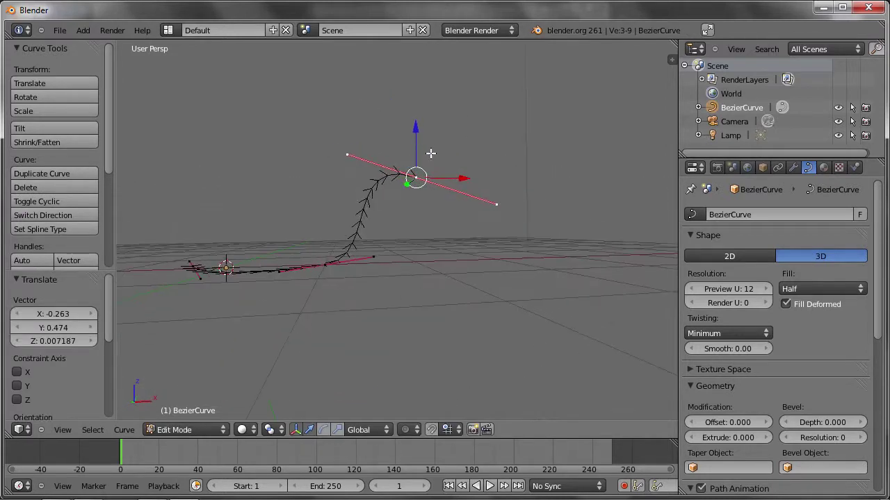
{"action": "right_click", "coordinate": [322, 270]}
{"action": "key", "text": "g"}
{"action": "left_click", "coordinate": [305, 214]}
{"action": "mouse_move", "coordinate": [433, 213]}
{"action": "middle_mouse_down"}
{"action": "mouse_move", "coordinate": [442, 231]}
{"action": "mouse_move", "coordinate": [465, 217]}
{"action": "middle_mouse_up"}
{"action": "middle_click_drag", "start_coordinate": [306, 257], "coordinate": [349, 274]}
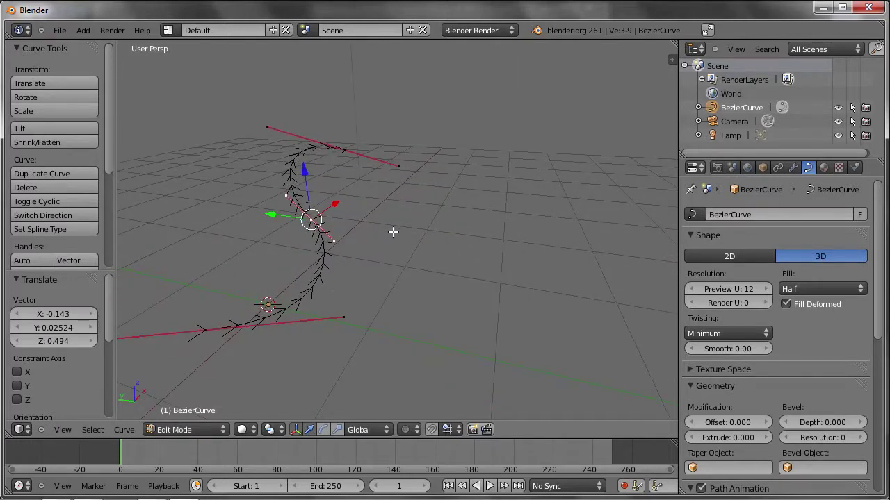
Step: Set the curve Fill to Full and Bevel Depth to 0.0948, making a round tube
{"action": "left_click", "coordinate": [811, 288]}
{"action": "left_click", "coordinate": [802, 276]}
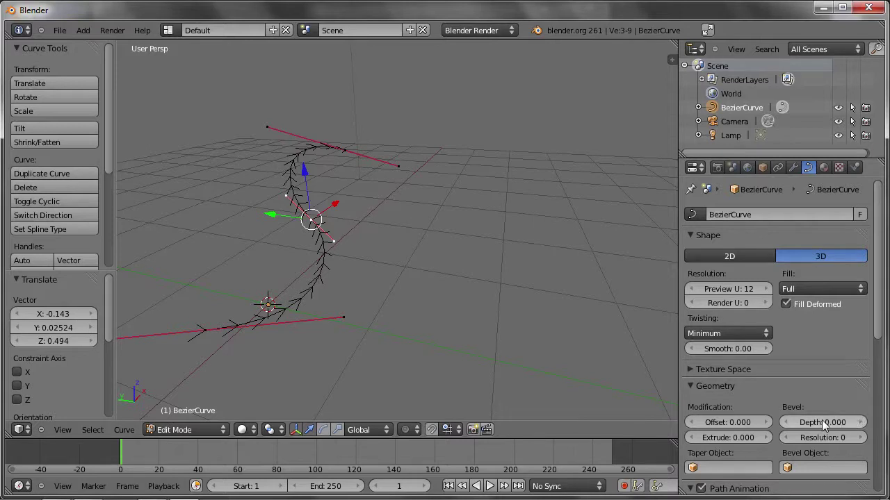
{"action": "mouse_move", "coordinate": [835, 425]}
{"action": "left_mouse_down"}
{"action": "mouse_move", "coordinate": [866, 425]}
{"action": "mouse_move", "coordinate": [847, 422]}
{"action": "left_mouse_up"}
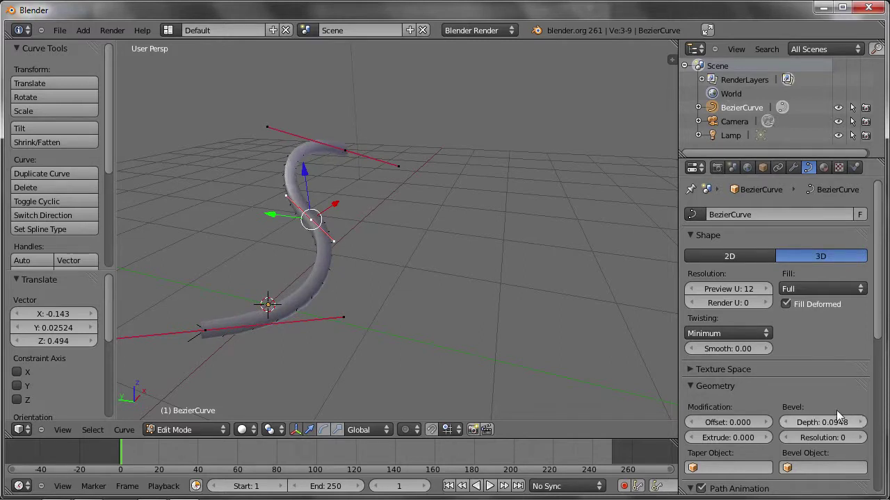
{"action": "mouse_move", "coordinate": [308, 334]}
{"action": "middle_mouse_down"}
{"action": "mouse_move", "coordinate": [379, 293]}
{"action": "mouse_move", "coordinate": [413, 294]}
{"action": "middle_mouse_up"}
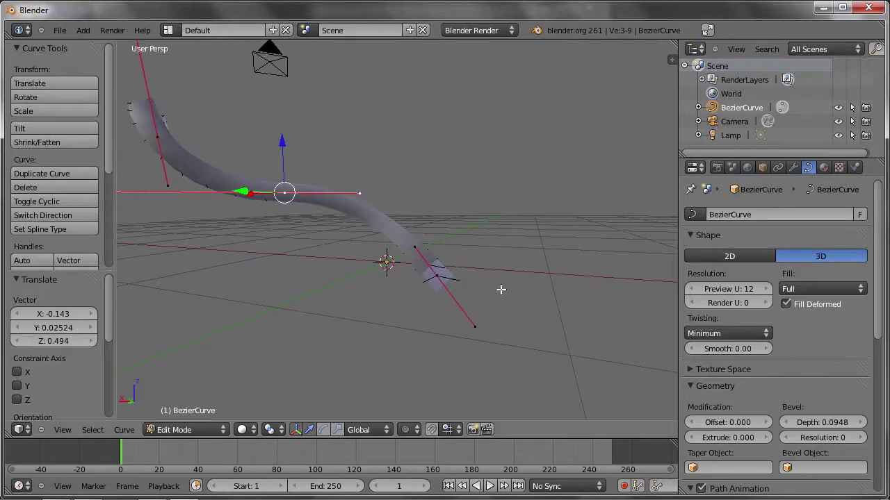
Step: Raise the tube's Bevel Resolution to 3
{"action": "left_click", "coordinate": [860, 438]}
{"action": "left_click", "coordinate": [860, 438]}
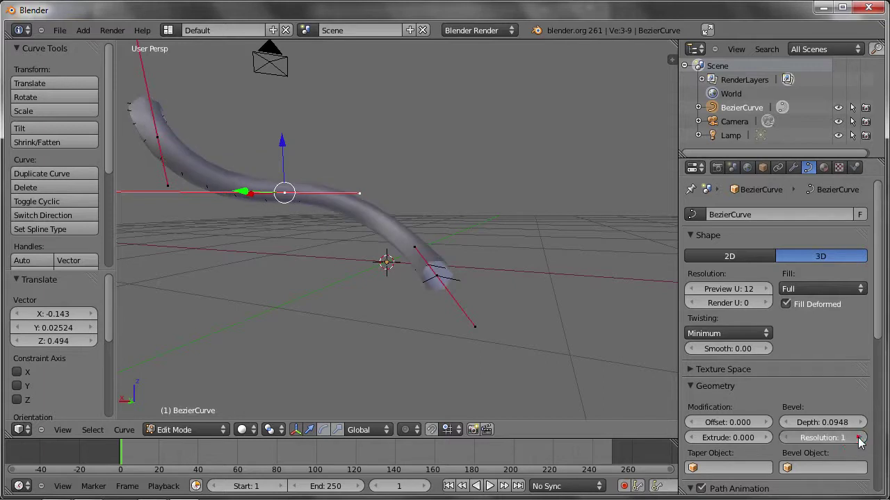
{"action": "left_click", "coordinate": [860, 437]}
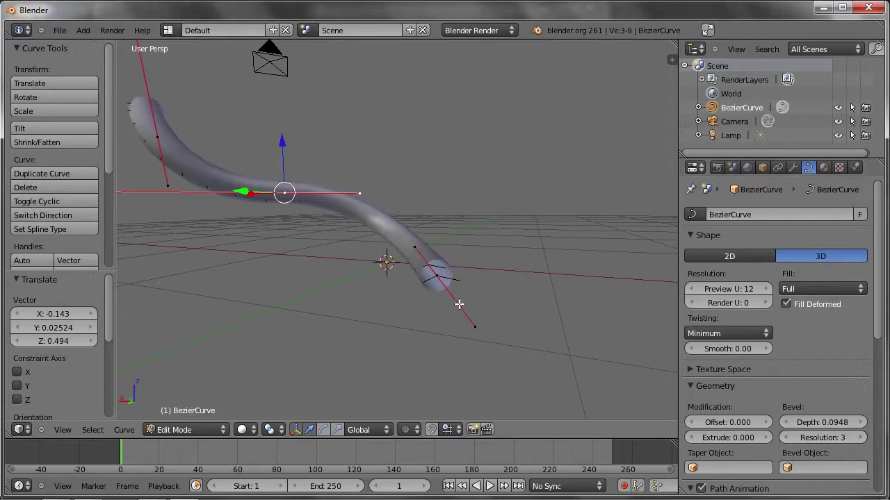
{"action": "mouse_move", "coordinate": [344, 224]}
{"action": "middle_mouse_down"}
{"action": "mouse_move", "coordinate": [486, 257]}
{"action": "mouse_move", "coordinate": [433, 213]}
{"action": "mouse_move", "coordinate": [379, 268]}
{"action": "middle_mouse_up"}
Step: Extrude a new end point and tilt its handles into a hook, ending at X -0.509, Y 0.274, Z 0.369
{"action": "key", "text": "e"}
{"action": "left_click", "coordinate": [485, 211]}
{"action": "key", "text": "g"}
{"action": "left_click", "coordinate": [501, 206]}
{"action": "key", "text": "g"}
{"action": "left_click", "coordinate": [504, 180]}
{"action": "mouse_move", "coordinate": [505, 181]}
{"action": "middle_mouse_down"}
{"action": "mouse_move", "coordinate": [453, 278]}
{"action": "mouse_move", "coordinate": [600, 287]}
{"action": "middle_mouse_up"}
{"action": "key", "text": "g"}
{"action": "left_click", "coordinate": [591, 287]}
{"action": "right_click", "coordinate": [493, 318]}
{"action": "mouse_move", "coordinate": [493, 318]}
{"action": "middle_mouse_down"}
{"action": "mouse_move", "coordinate": [406, 330]}
{"action": "mouse_move", "coordinate": [459, 319]}
{"action": "middle_mouse_up"}
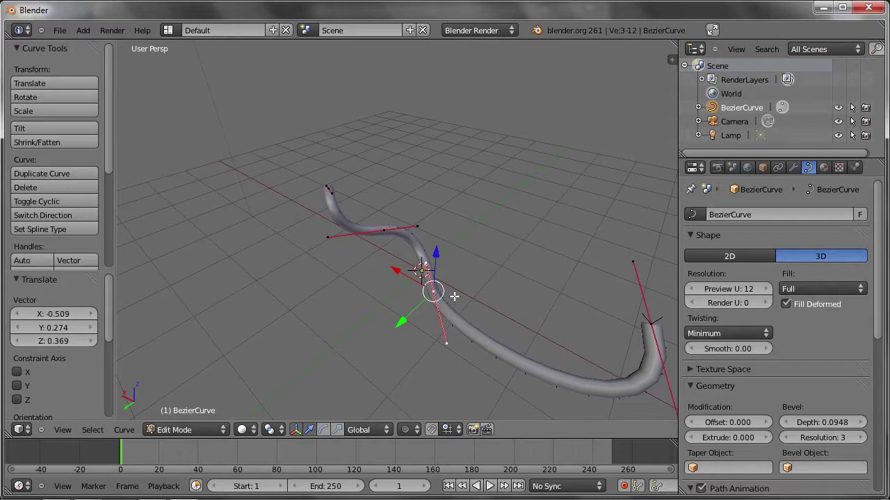
Step: Fatten the tube at the selected point with Shrink/Fatten 0.835, cancelling a second attempt
{"action": "key", "text": "alt+s"}
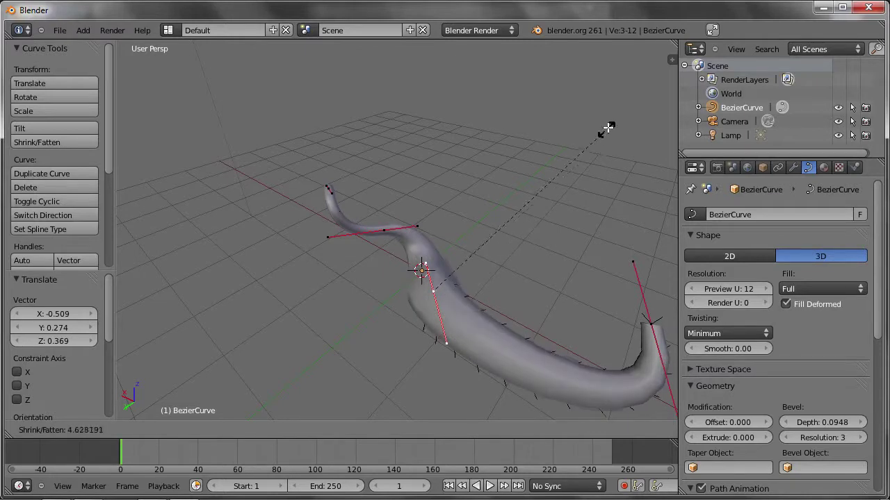
{"action": "left_click", "coordinate": [634, 98]}
{"action": "key", "text": "alt+s"}
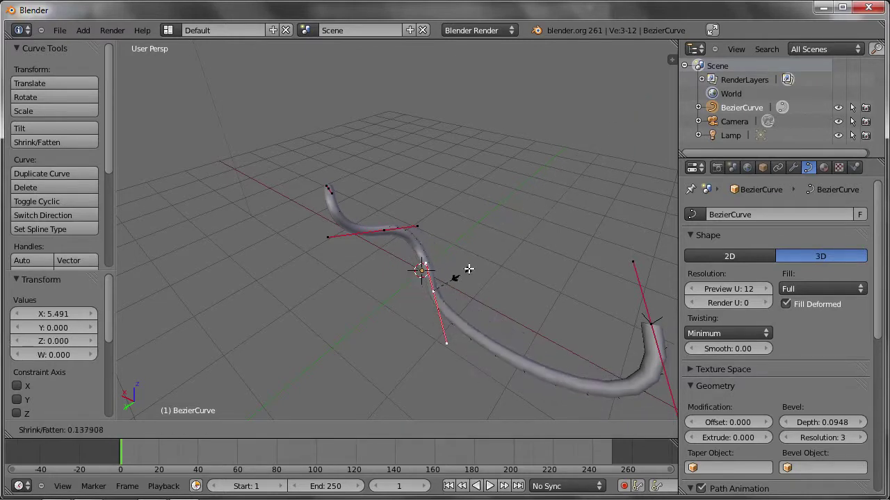
{"action": "right_click", "coordinate": [575, 150]}
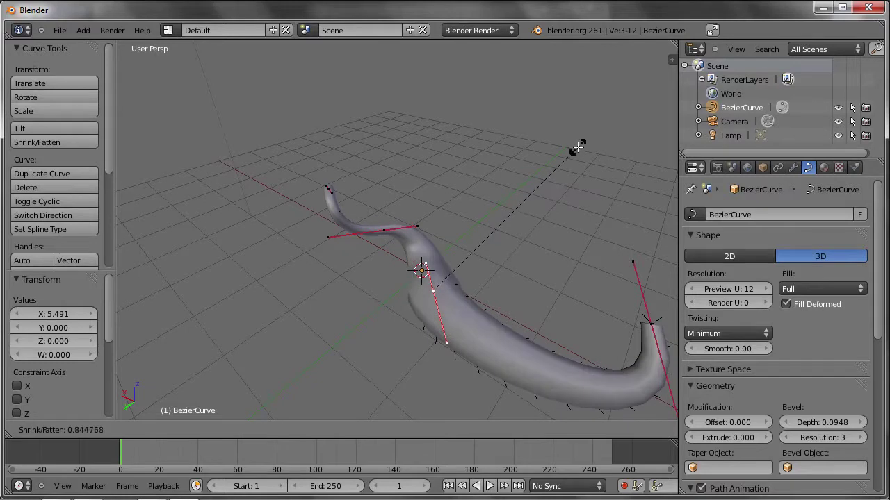
{"action": "mouse_move", "coordinate": [510, 234]}
{"action": "middle_mouse_down"}
{"action": "mouse_move", "coordinate": [565, 230]}
{"action": "mouse_move", "coordinate": [562, 244]}
{"action": "middle_mouse_up"}
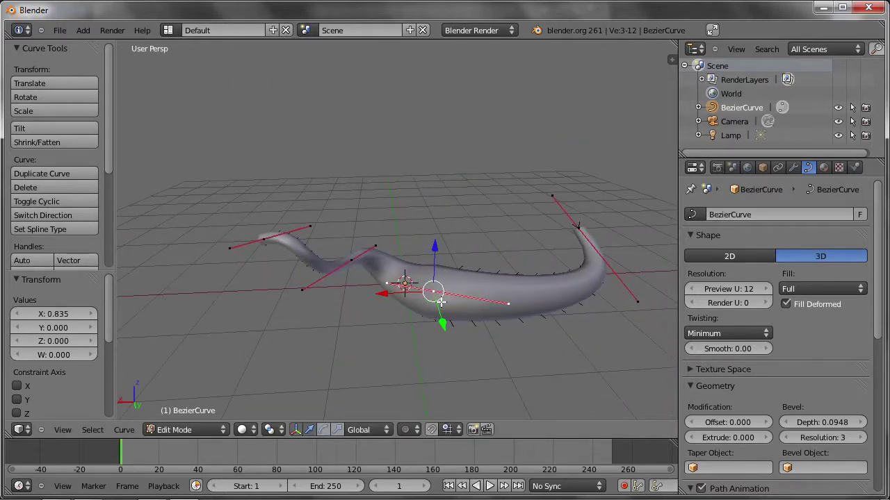
Step: Select the curve's end control point and move it by X -0.490, Y -0.09621, Z 0.533
{"action": "right_click", "coordinate": [268, 238]}
{"action": "right_click", "coordinate": [309, 225]}
{"action": "middle_click_drag", "start_coordinate": [308, 219], "coordinate": [446, 265]}
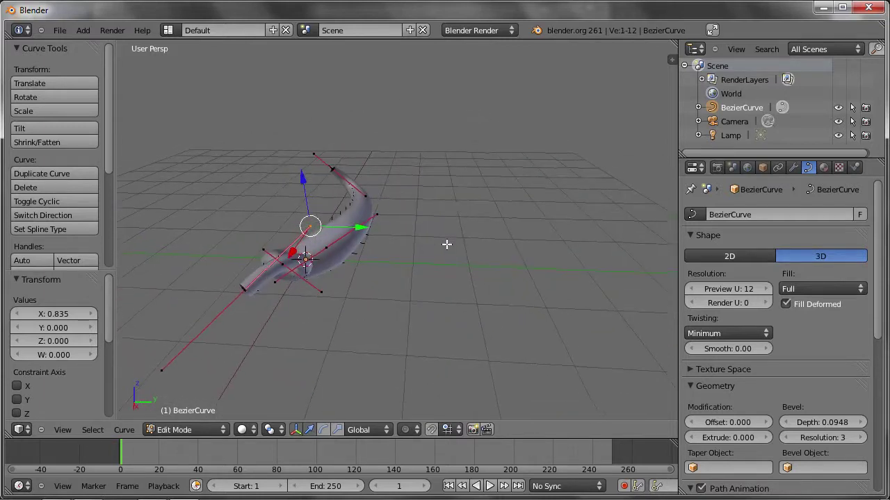
{"action": "mouse_move", "coordinate": [206, 390]}
{"action": "right_mouse_down"}
{"action": "mouse_move", "coordinate": [212, 328]}
{"action": "mouse_move", "coordinate": [193, 322]}
{"action": "right_mouse_up"}
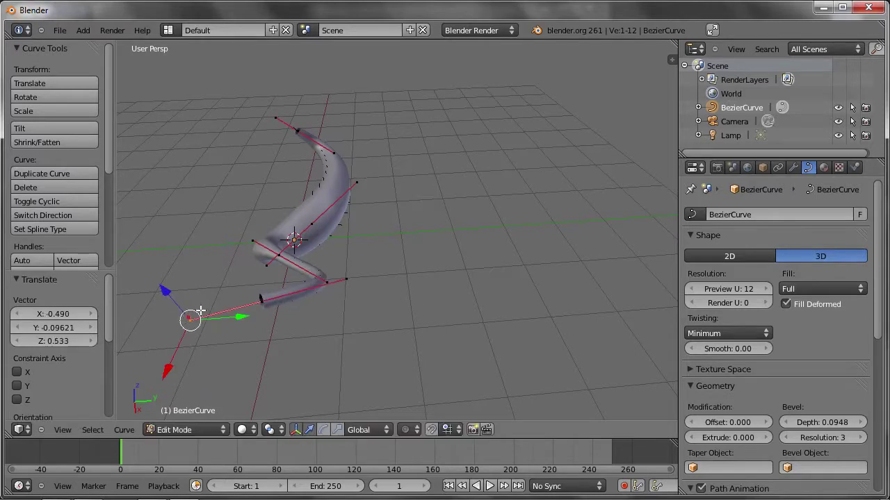
Step: Set the lower end point's handles to Automatic and extrude four new points forming a loop
{"action": "right_click", "coordinate": [260, 301]}
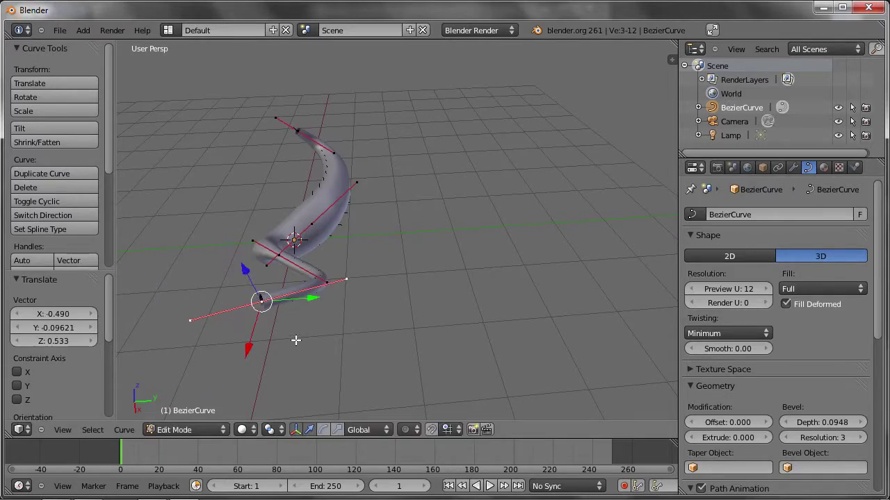
{"action": "key", "text": "v"}
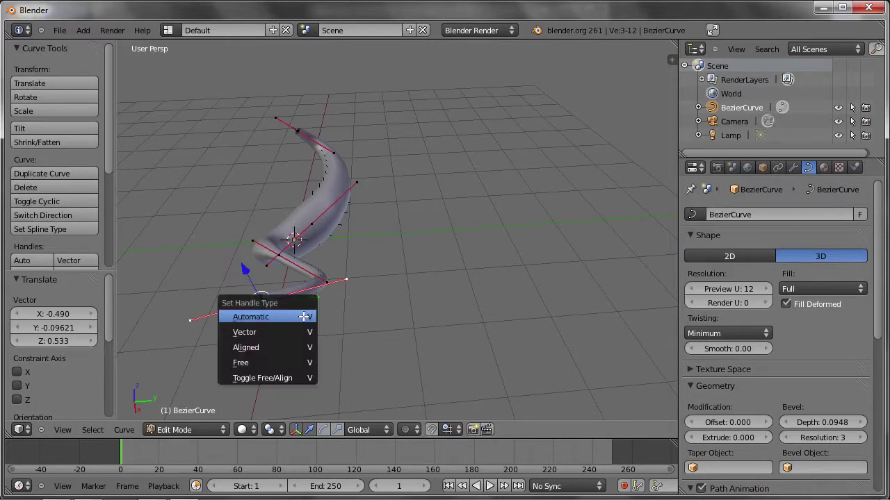
{"action": "left_click", "coordinate": [291, 317]}
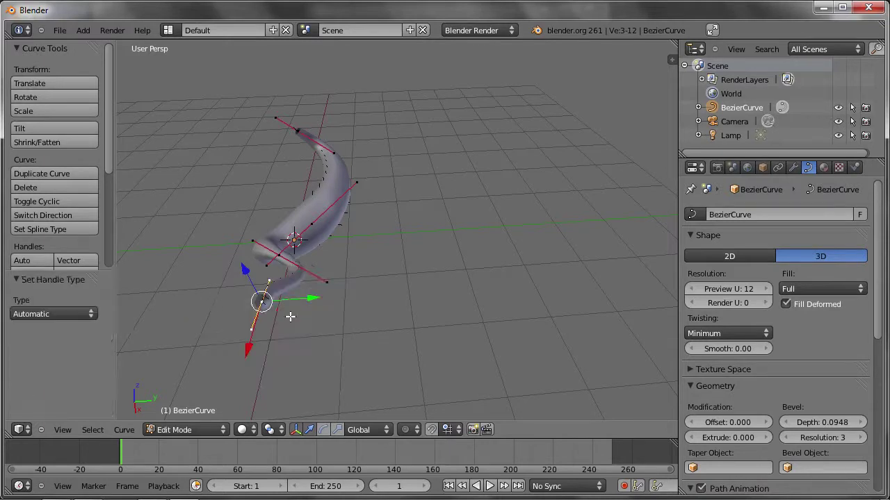
{"action": "mouse_move", "coordinate": [300, 319]}
{"action": "middle_mouse_down"}
{"action": "mouse_move", "coordinate": [369, 347]}
{"action": "mouse_move", "coordinate": [413, 298]}
{"action": "mouse_move", "coordinate": [375, 225]}
{"action": "mouse_move", "coordinate": [300, 230]}
{"action": "mouse_move", "coordinate": [290, 318]}
{"action": "mouse_move", "coordinate": [385, 364]}
{"action": "mouse_move", "coordinate": [316, 304]}
{"action": "middle_mouse_up"}
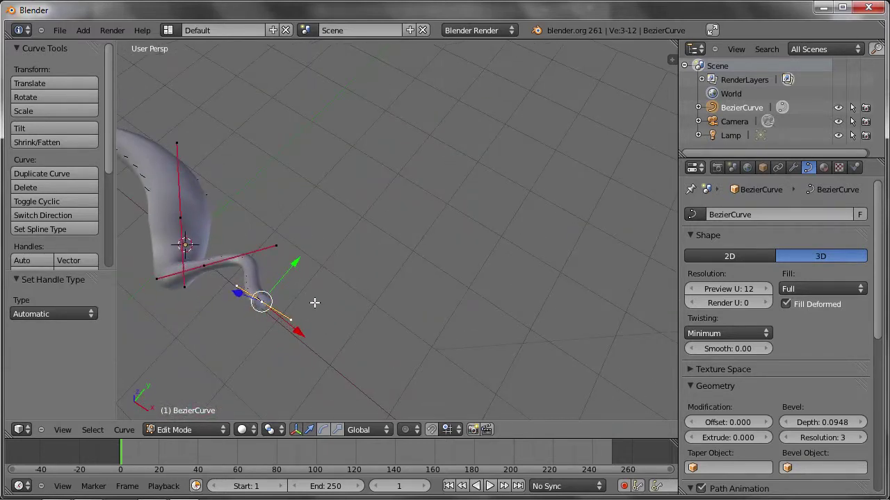
{"action": "key", "text": "e"}
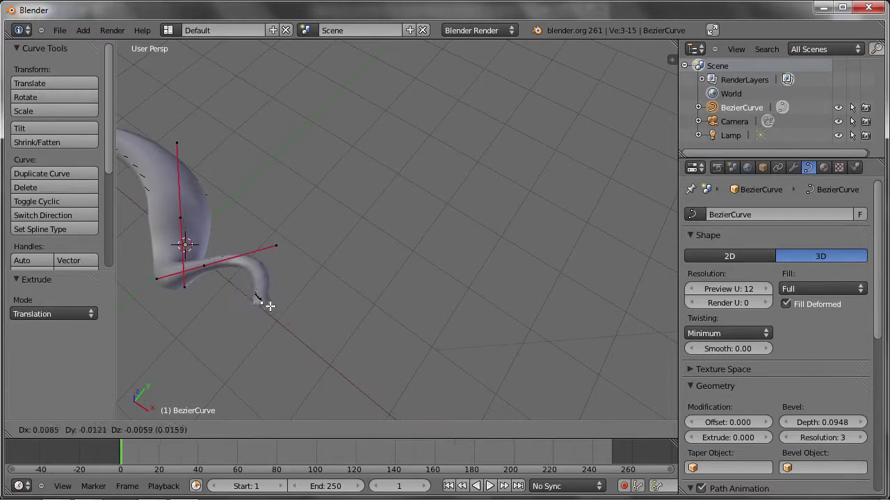
{"action": "left_click", "coordinate": [407, 216]}
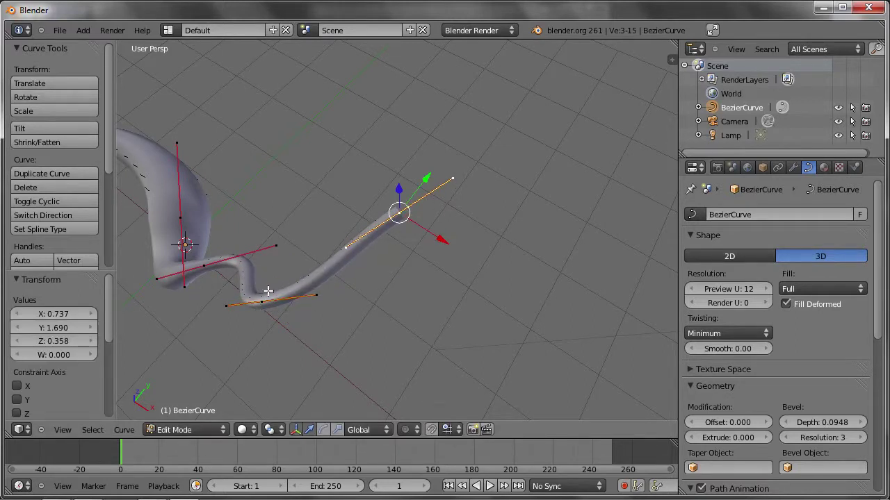
{"action": "key", "text": "e"}
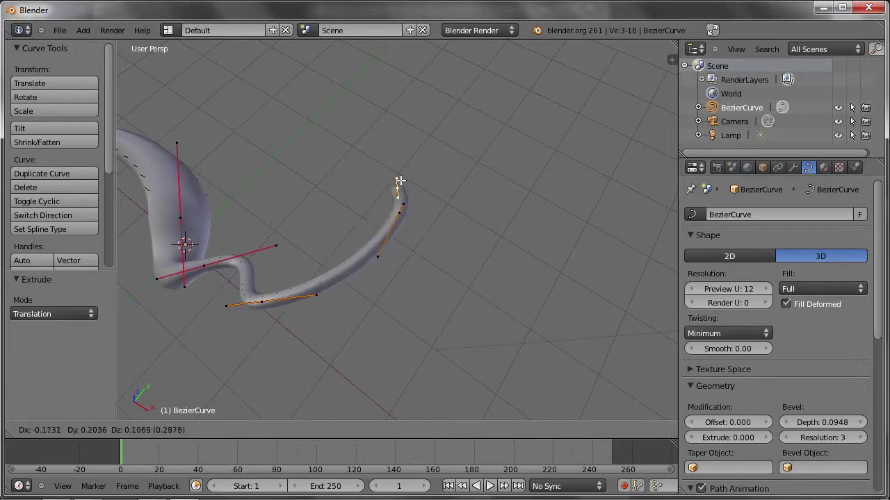
{"action": "left_click", "coordinate": [318, 144]}
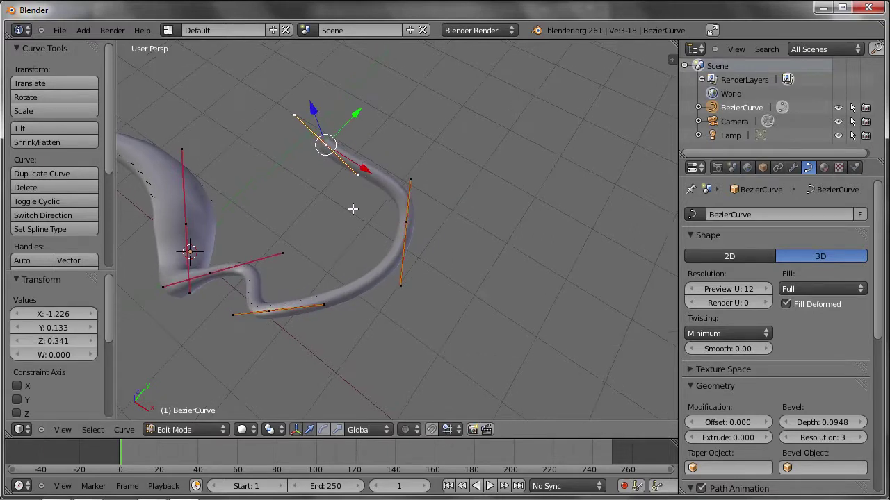
{"action": "middle_click_drag", "start_coordinate": [326, 165], "coordinate": [433, 246]}
{"action": "key", "text": "e"}
{"action": "left_click", "coordinate": [438, 351]}
{"action": "key", "text": "e"}
{"action": "left_click", "coordinate": [420, 274]}
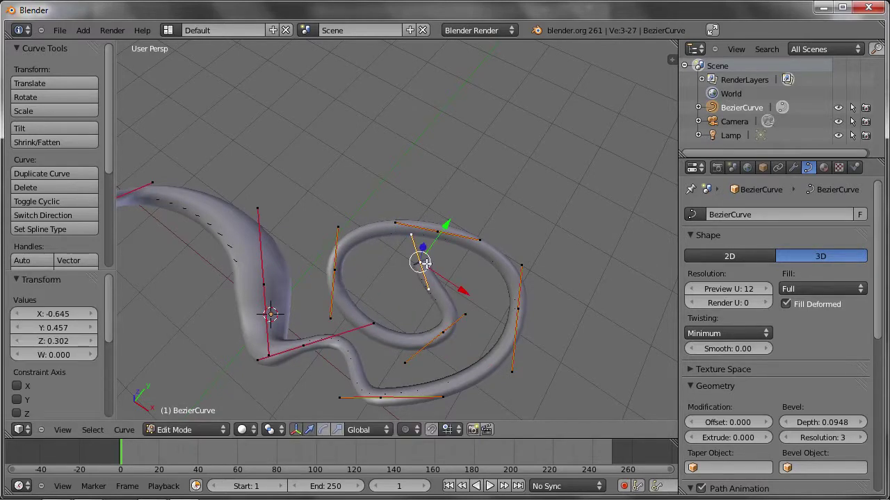
Step: Set a point's handles to Automatic then Aligned, move it, and extrude one more zigzag point
{"action": "key", "text": "v"}
{"action": "left_click", "coordinate": [371, 240]}
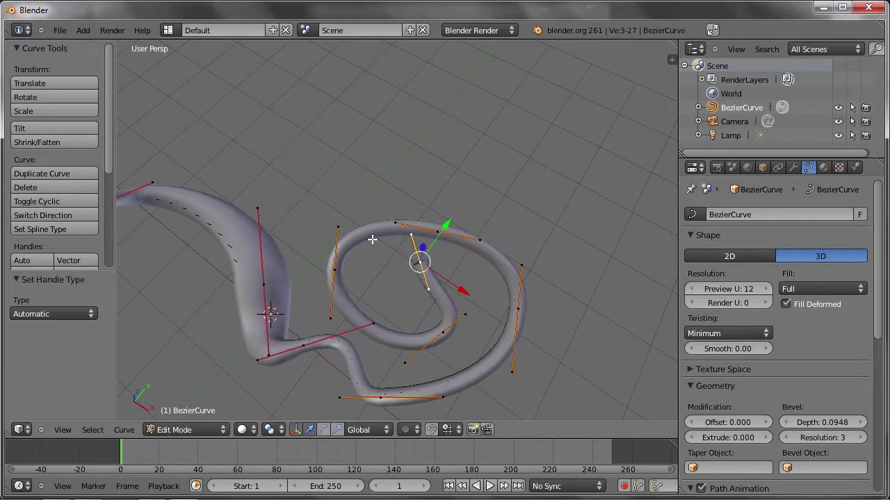
{"action": "key", "text": "v"}
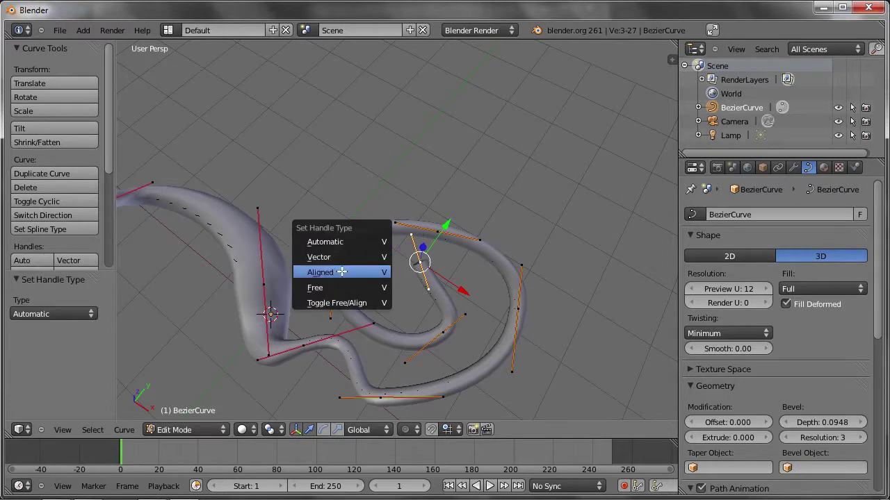
{"action": "left_click", "coordinate": [341, 273]}
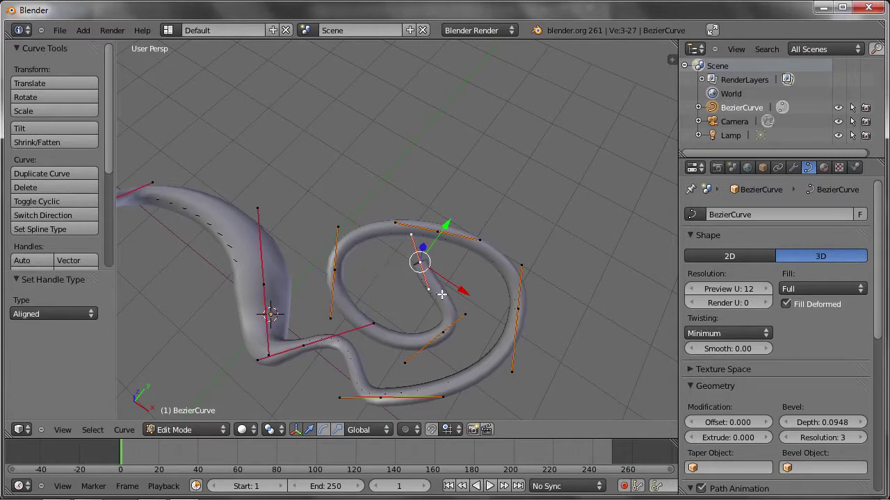
{"action": "key", "text": "g"}
{"action": "left_click", "coordinate": [370, 254]}
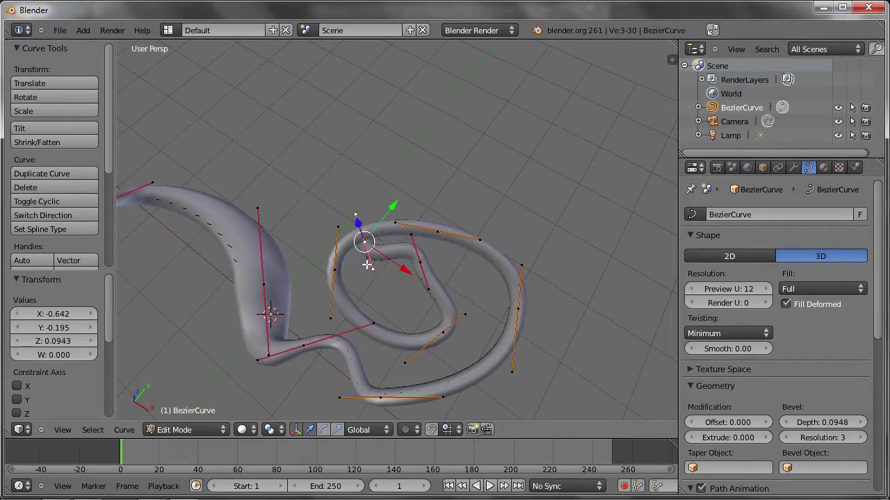
{"action": "key", "text": "e"}
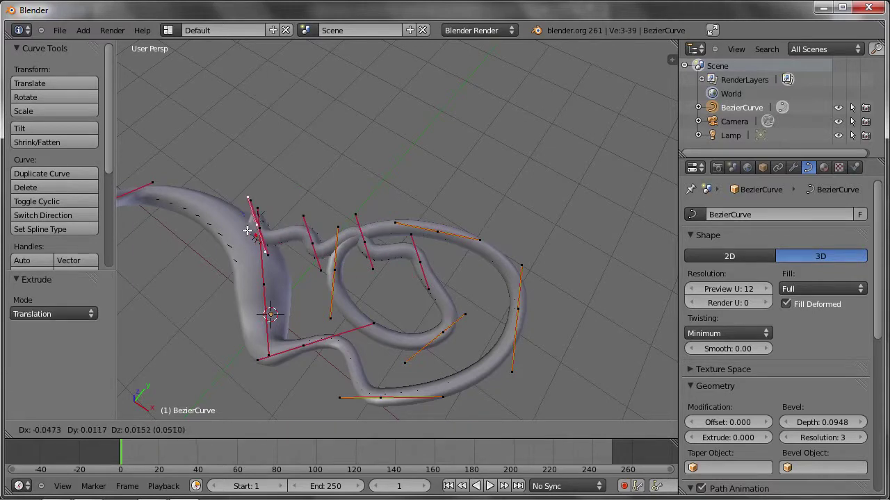
{"action": "left_click", "coordinate": [177, 164]}
{"action": "middle_click_drag", "start_coordinate": [177, 163], "coordinate": [334, 227]}
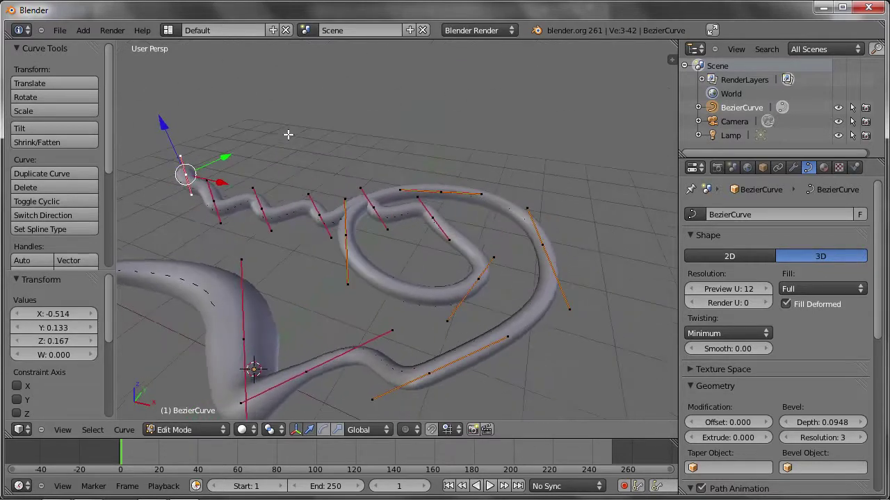
{"action": "middle_click_drag", "start_coordinate": [330, 295], "coordinate": [351, 241]}
Step: Delete the Bezier curve tube from the scene
{"action": "key", "text": "Tab"}
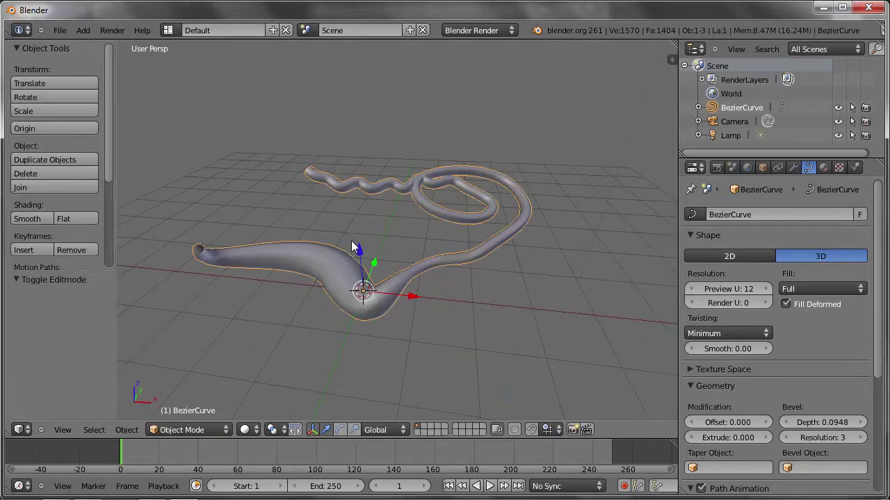
{"action": "key", "text": "x"}
{"action": "left_click", "coordinate": [328, 254]}
Step: Add a new Bezier circle at the scene origin
{"action": "key", "text": "shift+a"}
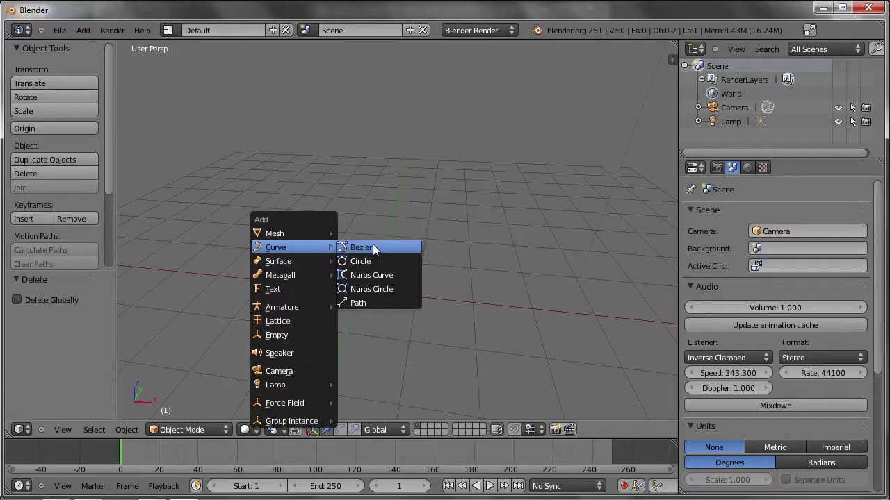
{"action": "left_click", "coordinate": [377, 260]}
{"action": "mouse_move", "coordinate": [379, 259]}
{"action": "middle_mouse_down"}
{"action": "mouse_move", "coordinate": [424, 316]}
{"action": "mouse_move", "coordinate": [421, 297]}
{"action": "middle_mouse_up"}
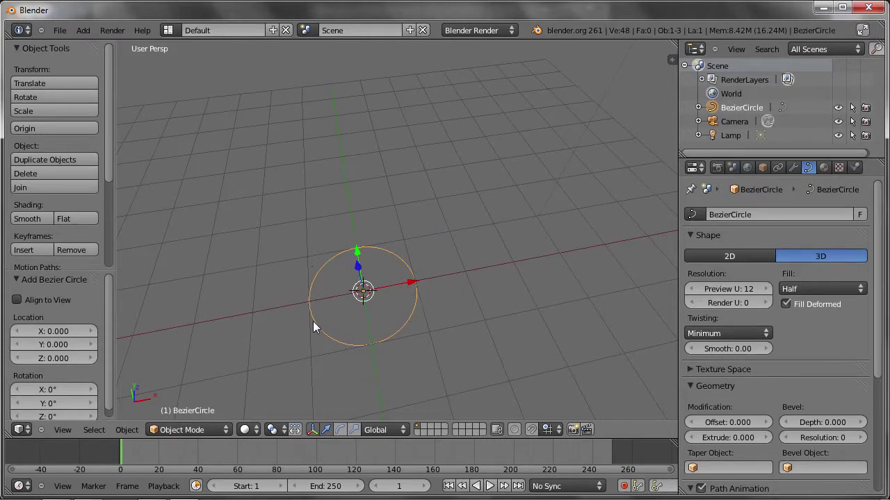
Step: Pull the circle's top control point upward to stretch its outline
{"action": "key", "text": "Tab"}
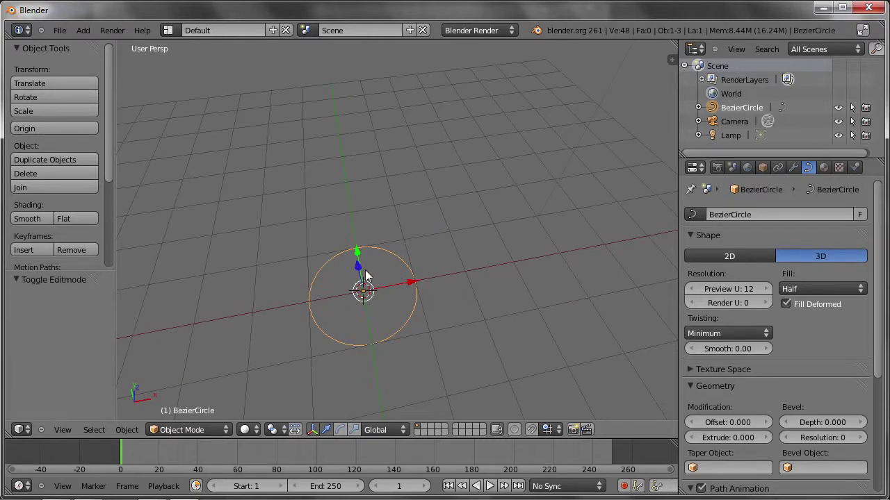
{"action": "right_click", "coordinate": [351, 247]}
{"action": "middle_click_drag", "start_coordinate": [351, 247], "coordinate": [397, 209]}
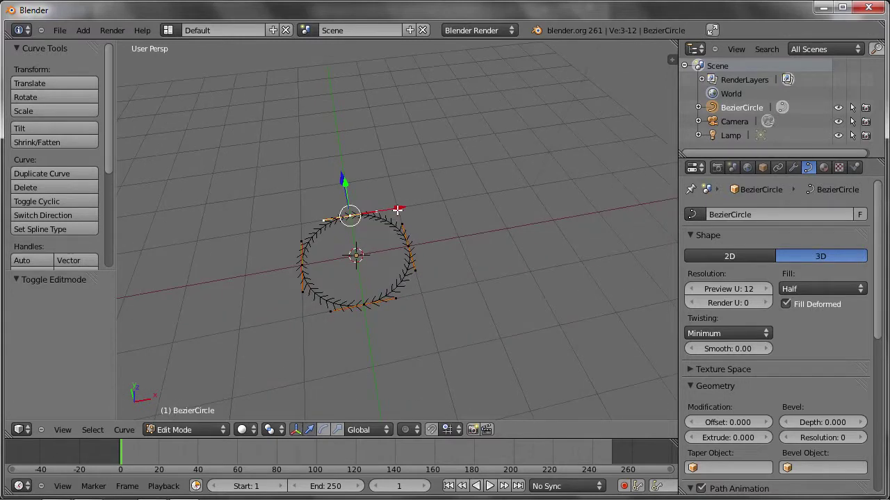
{"action": "middle_click_drag", "start_coordinate": [394, 249], "coordinate": [413, 254]}
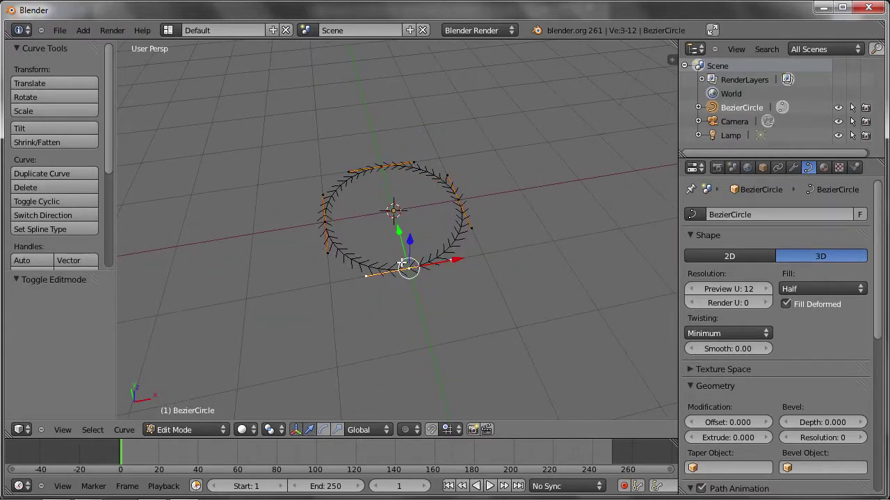
{"action": "key", "text": "g"}
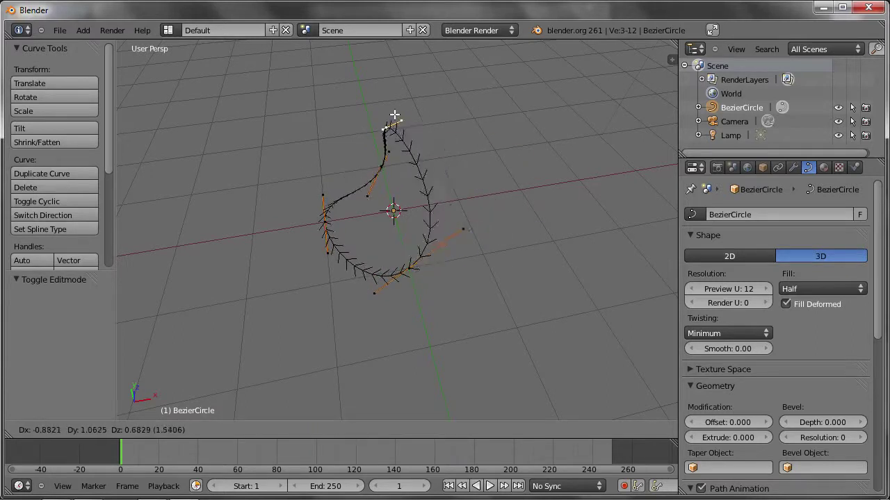
{"action": "left_click", "coordinate": [483, 131]}
{"action": "mouse_move", "coordinate": [510, 163]}
{"action": "middle_mouse_down"}
{"action": "mouse_move", "coordinate": [503, 147]}
{"action": "mouse_move", "coordinate": [495, 149]}
{"action": "middle_mouse_up"}
{"action": "key", "text": "g"}
{"action": "left_click", "coordinate": [457, 99]}
{"action": "middle_click_drag", "start_coordinate": [457, 104], "coordinate": [449, 179]}
Step: Shift the top point lower-left and move a second point to make the oval lopsided
{"action": "key", "text": "g"}
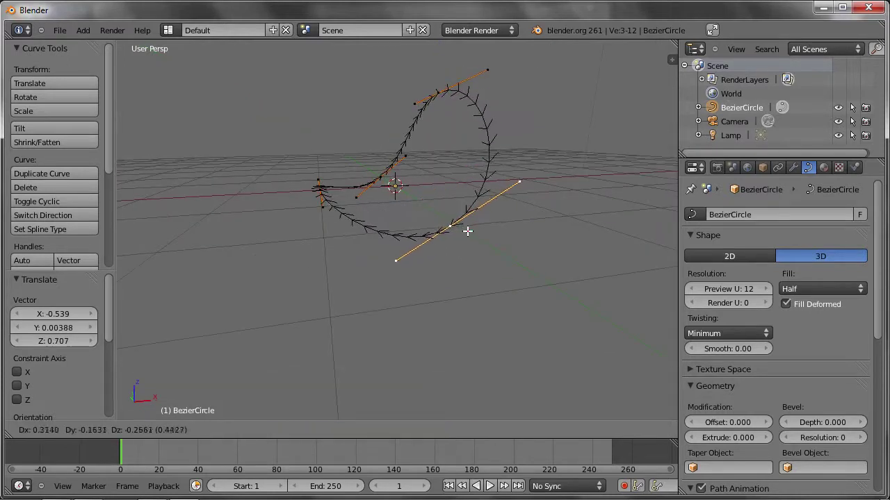
{"action": "left_click", "coordinate": [466, 231]}
{"action": "middle_click_drag", "start_coordinate": [455, 255], "coordinate": [490, 216]}
{"action": "key", "text": "g"}
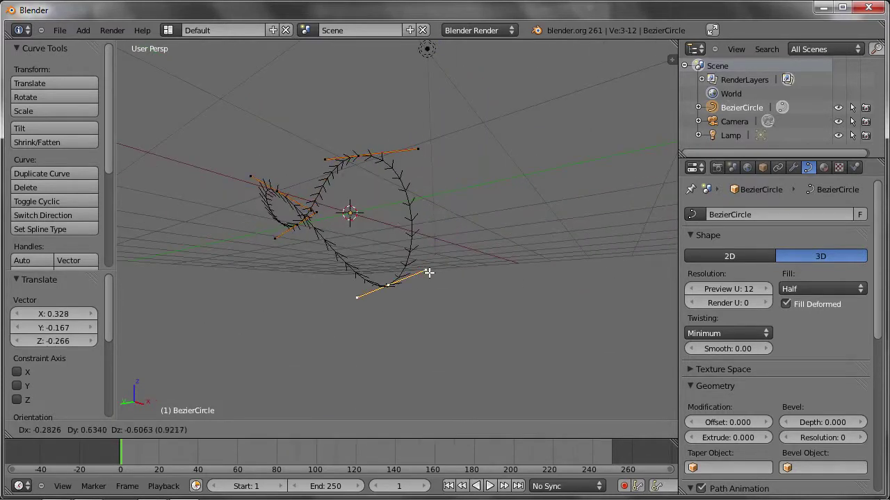
{"action": "left_click", "coordinate": [432, 243]}
{"action": "right_click", "coordinate": [293, 240]}
{"action": "key", "text": "g"}
{"action": "left_click", "coordinate": [250, 268]}
{"action": "middle_click_drag", "start_coordinate": [250, 268], "coordinate": [385, 235]}
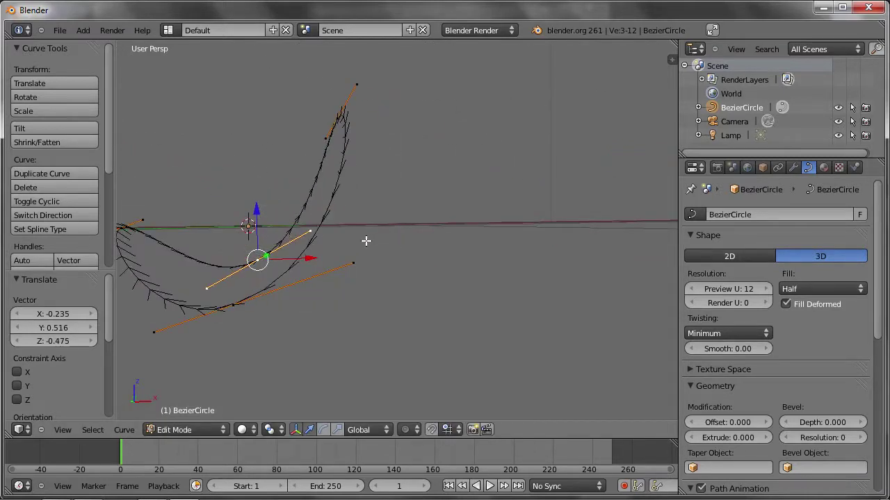
Step: Make the curve a filled 2D shape, tweak a handle, and view it from the top
{"action": "left_click", "coordinate": [735, 256]}
{"action": "middle_click_drag", "start_coordinate": [279, 171], "coordinate": [349, 236]}
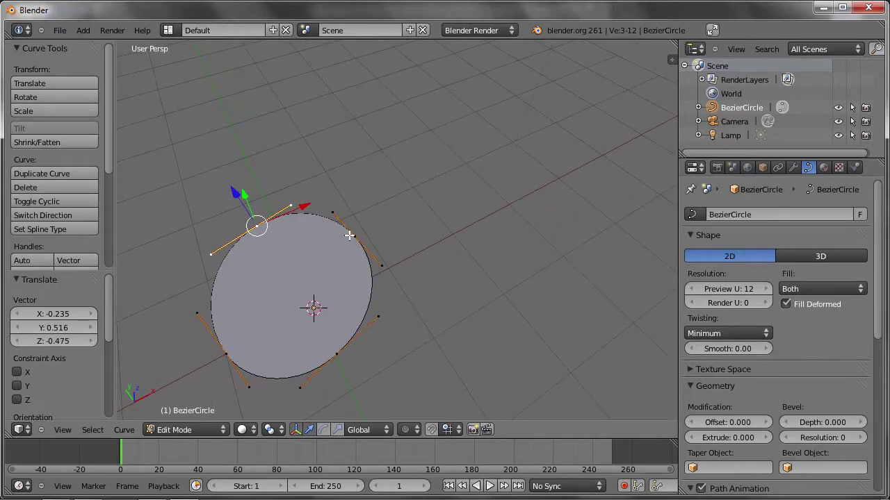
{"action": "left_click_drag", "start_coordinate": [257, 221], "coordinate": [246, 229]}
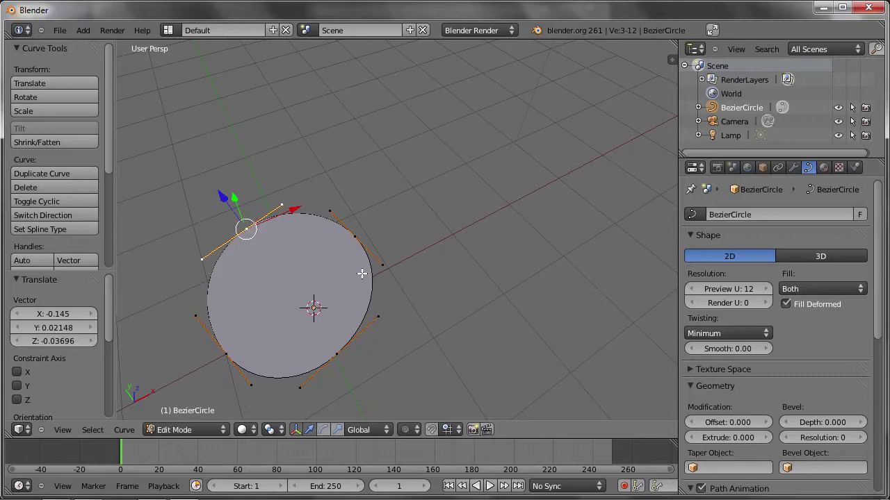
{"action": "key", "text": "Tab"}
{"action": "key", "text": "KP_7"}
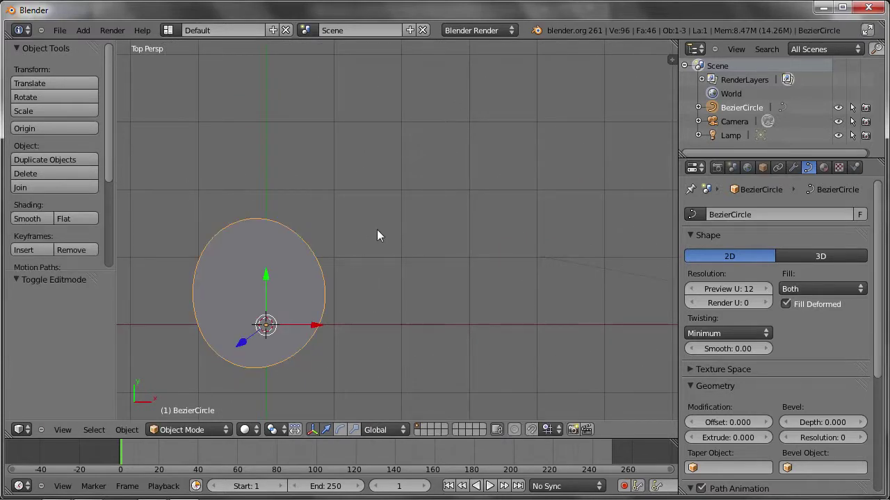
Step: Add a second Bezier circle at X 2.689, Y 2.053 as a filled 2D shape
{"action": "key", "text": "shift+a"}
{"action": "left_click", "coordinate": [417, 241]}
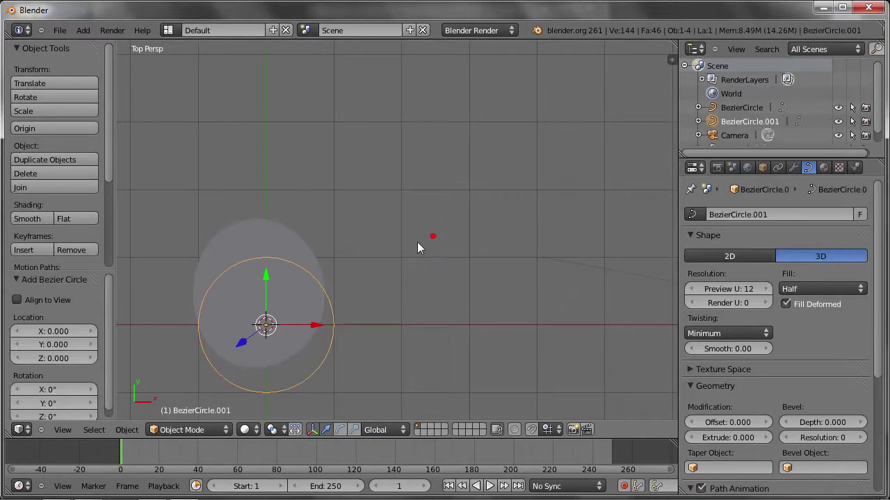
{"action": "mouse_move", "coordinate": [265, 327]}
{"action": "left_mouse_down"}
{"action": "mouse_move", "coordinate": [438, 179]}
{"action": "mouse_move", "coordinate": [446, 187]}
{"action": "left_mouse_up"}
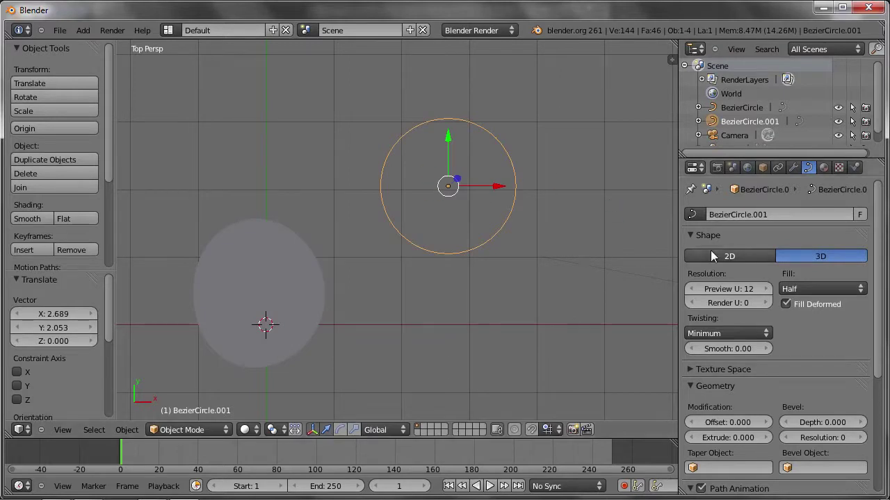
{"action": "left_click", "coordinate": [730, 257]}
{"action": "middle_click_drag", "start_coordinate": [501, 220], "coordinate": [470, 274], "text": "shift"}
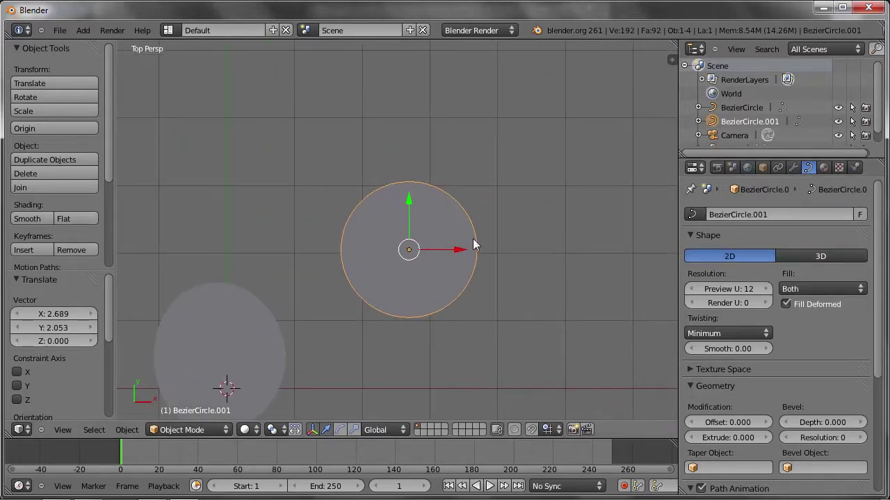
Step: Scale the new circle's points up by about 1.512
{"action": "key", "text": "Tab"}
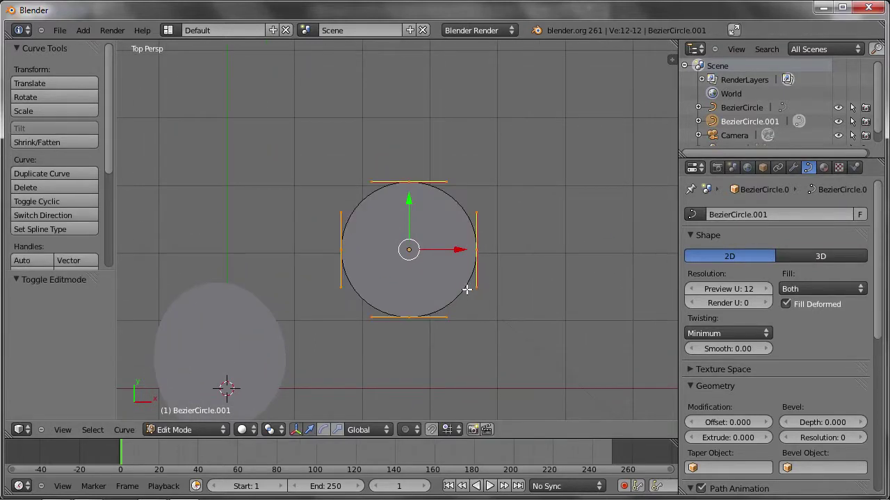
{"action": "key", "text": "s"}
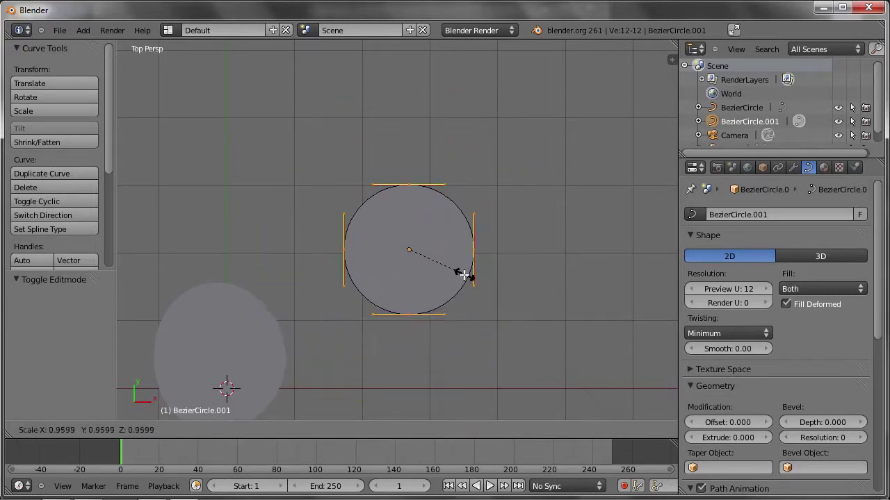
{"action": "left_click", "coordinate": [496, 284]}
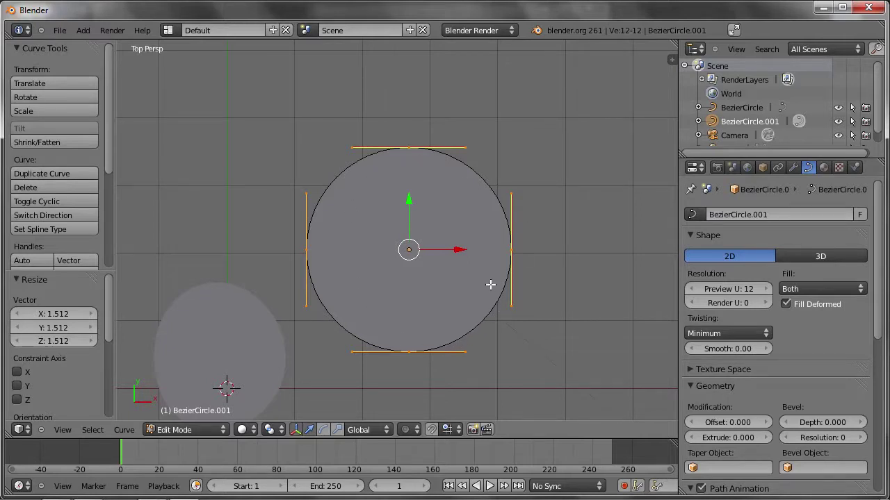
Step: Duplicate the large circle, shrink the copy to about a fifth, and move it upper-left
{"action": "key", "text": "shift+d"}
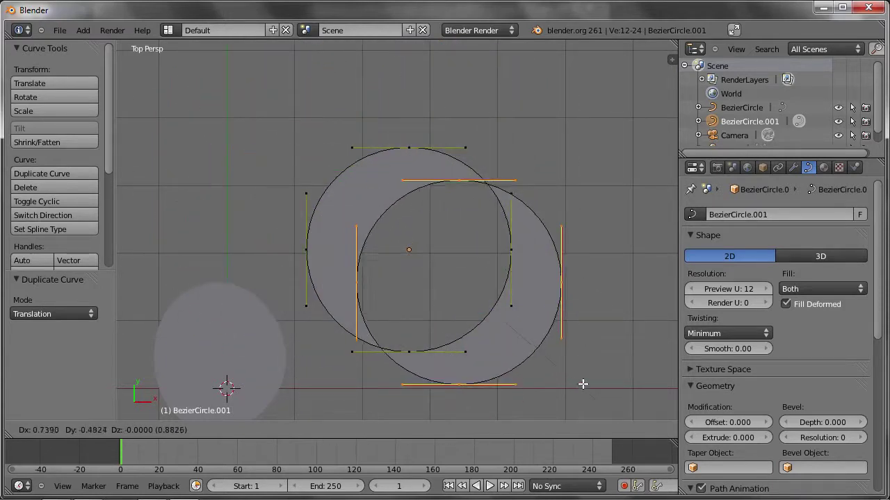
{"action": "right_click", "coordinate": [481, 260]}
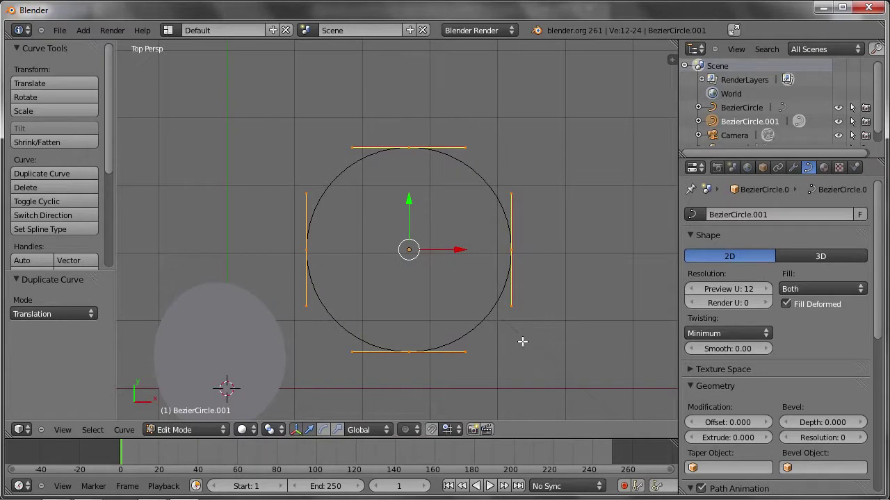
{"action": "key", "text": "s"}
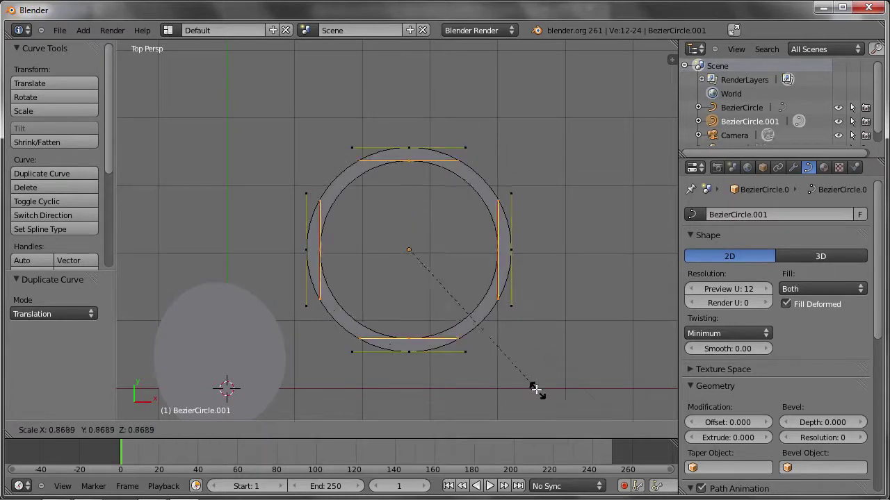
{"action": "left_click", "coordinate": [439, 286]}
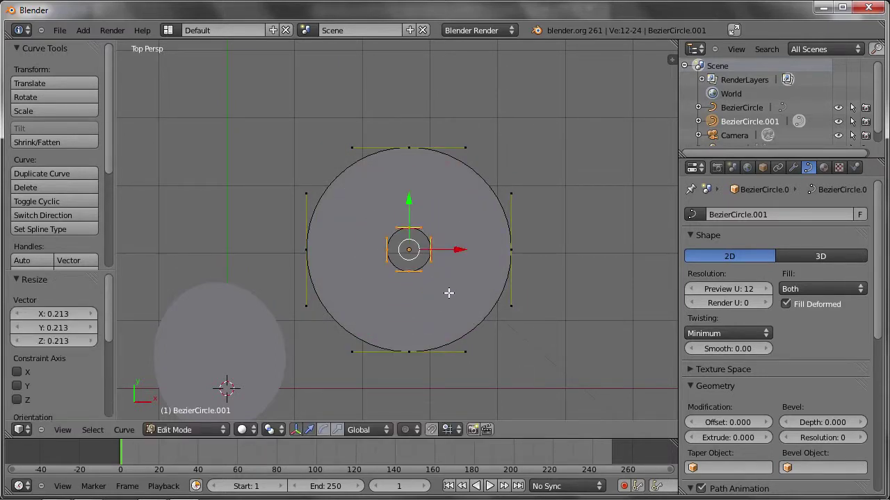
{"action": "key", "text": "s"}
{"action": "left_click", "coordinate": [481, 347]}
{"action": "key", "text": "s"}
{"action": "left_click", "coordinate": [464, 336]}
{"action": "key", "text": "g"}
{"action": "left_click", "coordinate": [445, 297]}
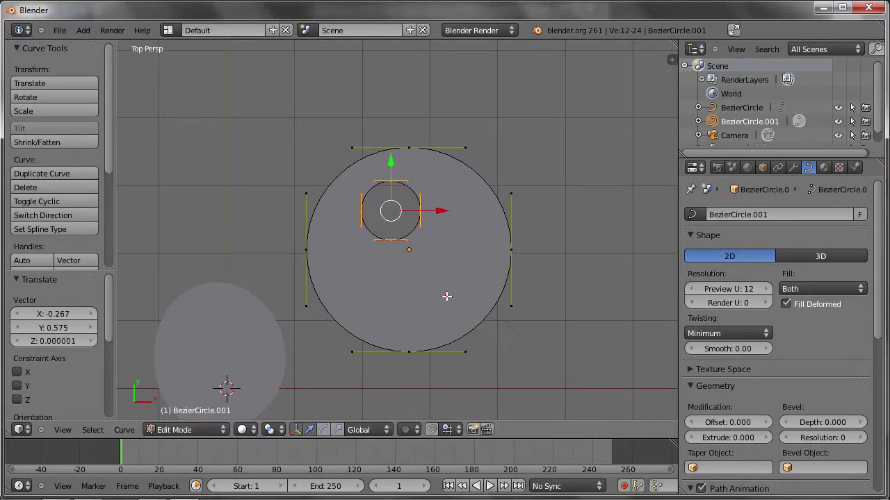
Step: Place copies of the small circle at top right, bottom right, bottom left and centre
{"action": "key", "text": "s"}
{"action": "key", "text": "Escape"}
{"action": "key", "text": "shift+d"}
{"action": "left_click", "coordinate": [412, 273]}
{"action": "key", "text": "shift+d"}
{"action": "left_click", "coordinate": [496, 278]}
{"action": "key", "text": "shift+d"}
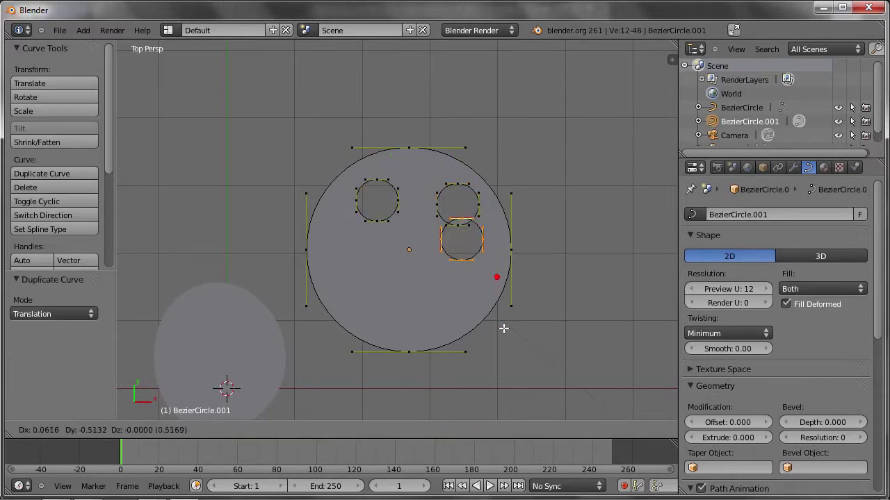
{"action": "left_click", "coordinate": [498, 365]}
{"action": "key", "text": "shift+d"}
{"action": "left_click", "coordinate": [398, 365]}
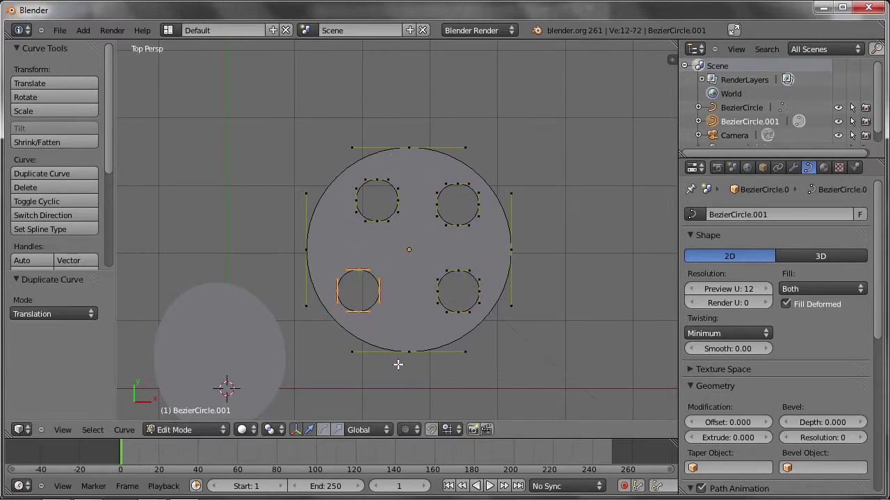
{"action": "key", "text": "shift+d"}
{"action": "left_click", "coordinate": [451, 324]}
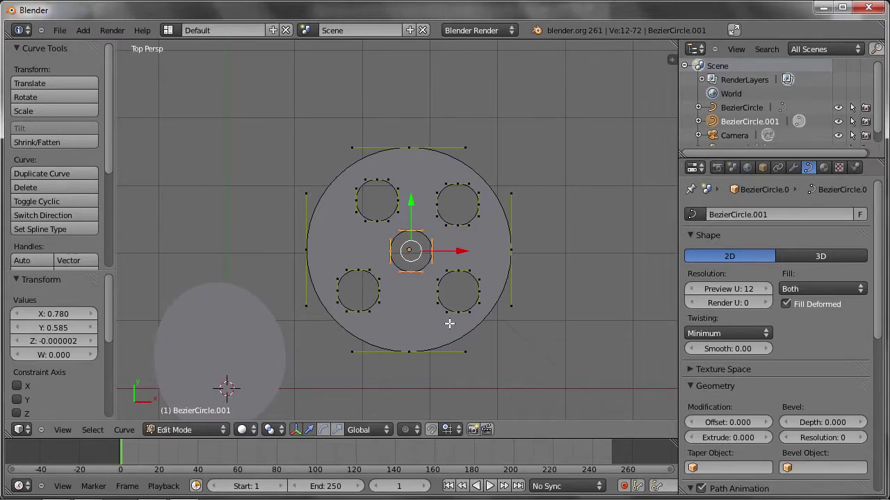
Step: Add one more hole on the disc's left side, scaled to 0.880
{"action": "key", "text": "shift+d"}
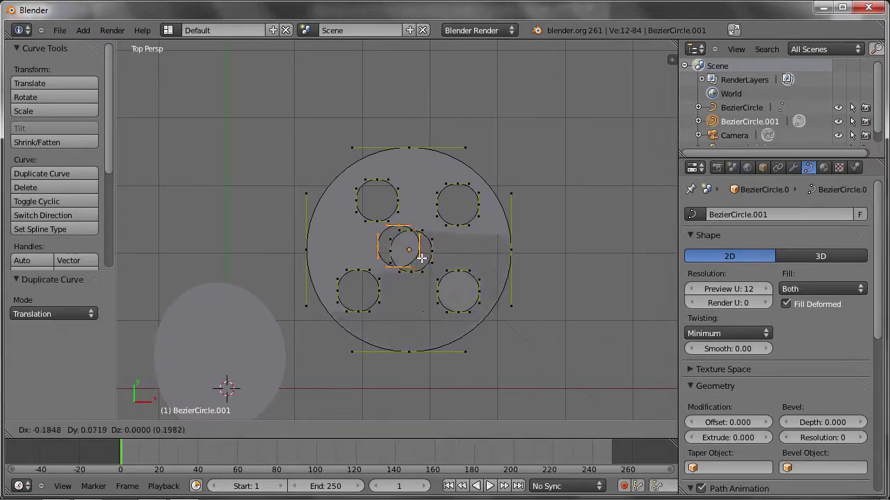
{"action": "left_click", "coordinate": [368, 255]}
{"action": "key", "text": "s"}
{"action": "left_click", "coordinate": [381, 276]}
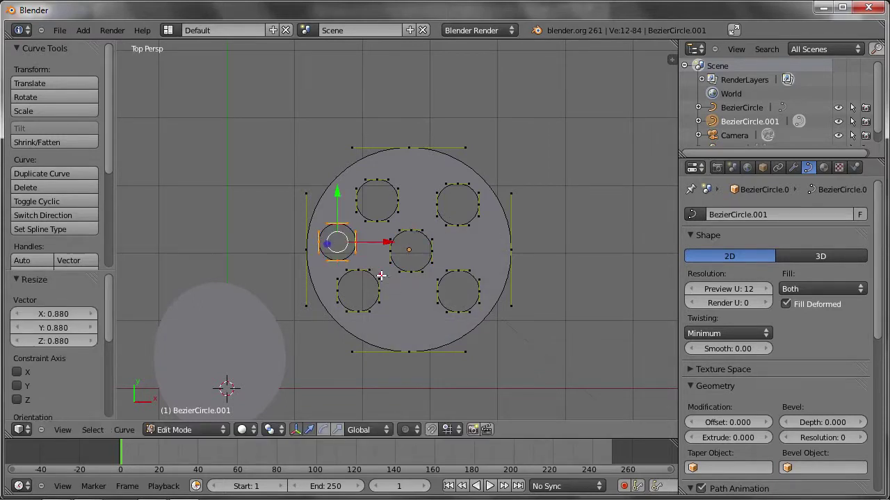
Step: Give the holed disc thickness with Extrude set to 0.320
{"action": "middle_click_drag", "start_coordinate": [431, 337], "coordinate": [193, 319]}
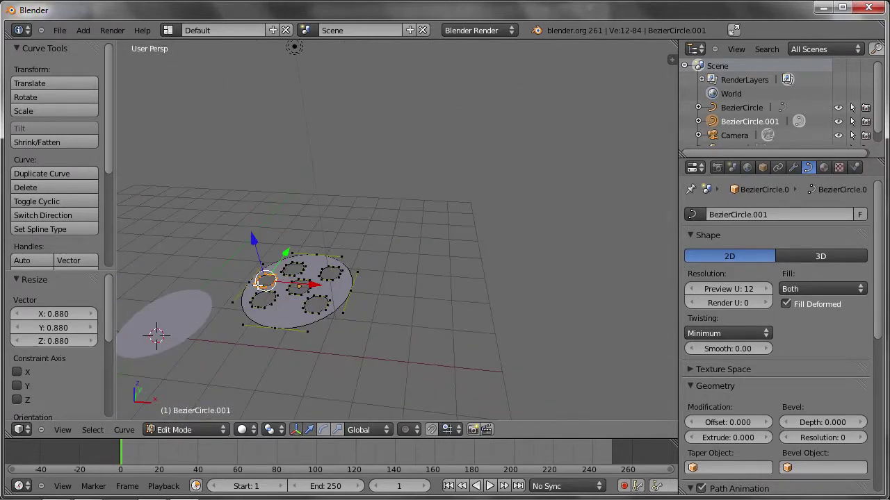
{"action": "scroll", "coordinate": [284, 312], "scroll_direction": "up", "scroll_amount": 2}
{"action": "scroll", "coordinate": [278, 298], "scroll_direction": "up", "scroll_amount": 1}
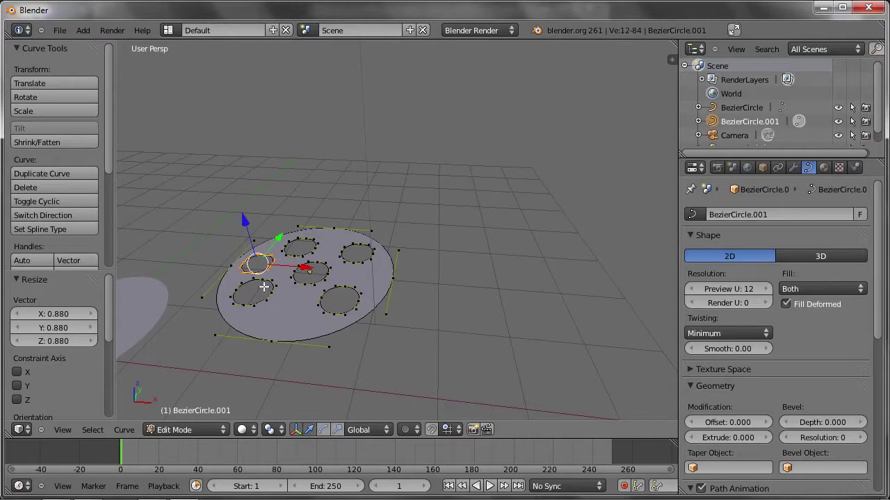
{"action": "middle_click_drag", "start_coordinate": [264, 285], "coordinate": [285, 264]}
{"action": "key", "text": "Tab"}
{"action": "key", "text": "Tab"}
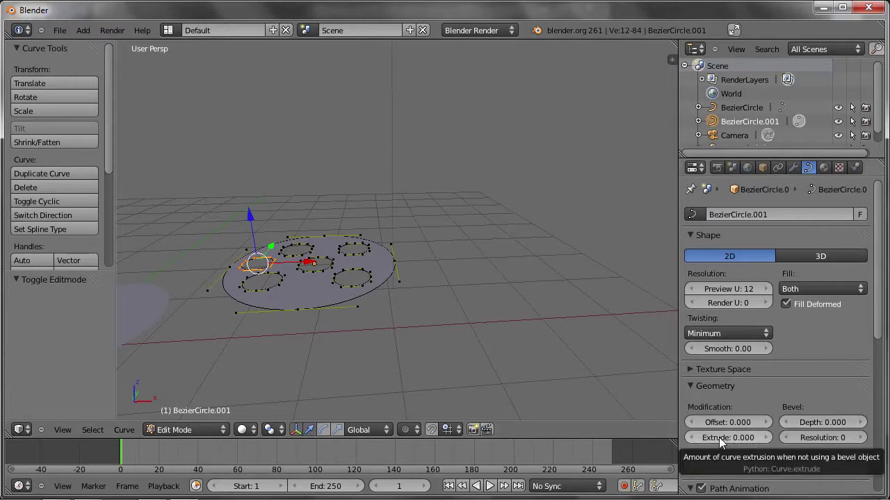
{"action": "left_click_drag", "start_coordinate": [706, 439], "coordinate": [708, 441]}
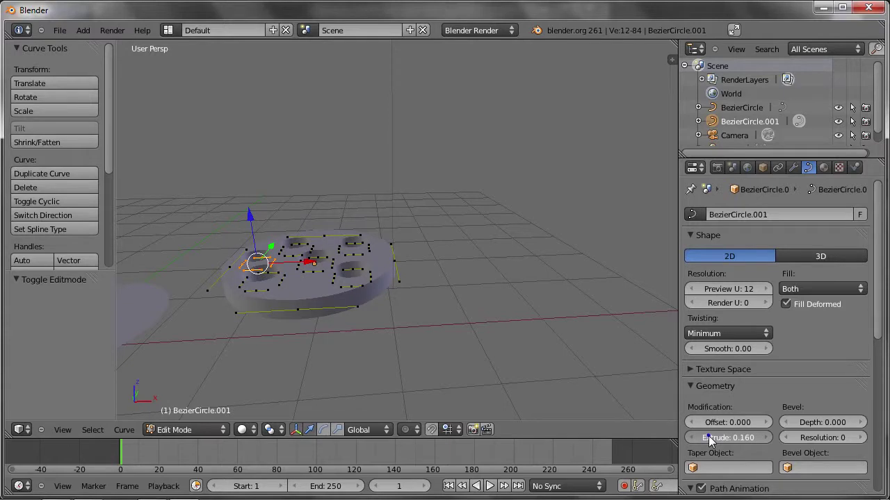
{"action": "left_click_drag", "start_coordinate": [707, 444], "coordinate": [713, 444]}
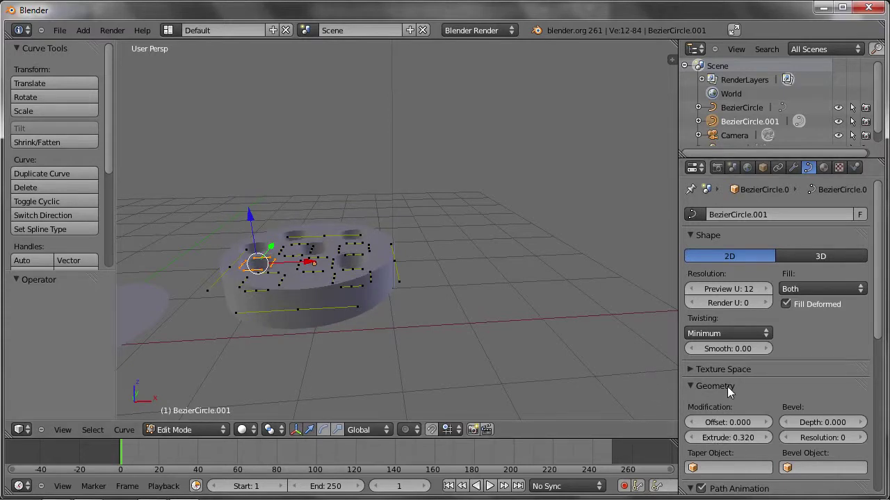
Step: Round the disc's edges with Bevel Depth 0.130 and Resolution 3
{"action": "left_click_drag", "start_coordinate": [861, 423], "coordinate": [880, 425]}
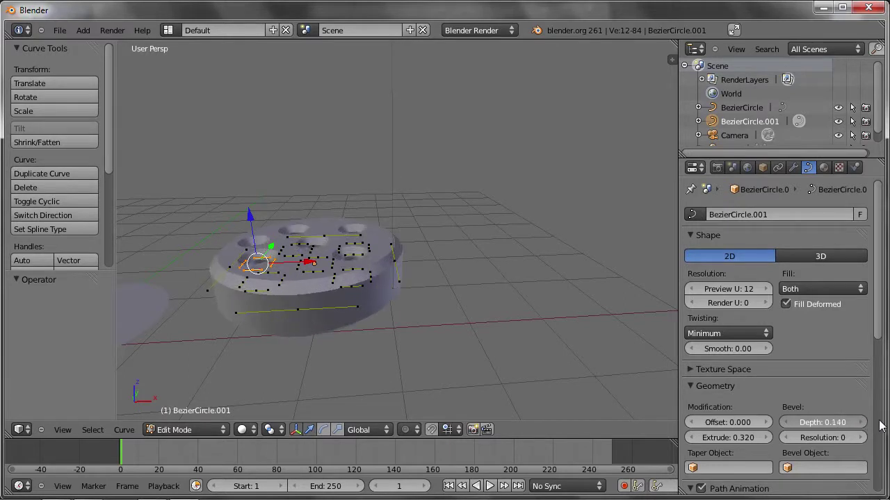
{"action": "scroll", "coordinate": [320, 237], "scroll_direction": "up", "scroll_amount": 4}
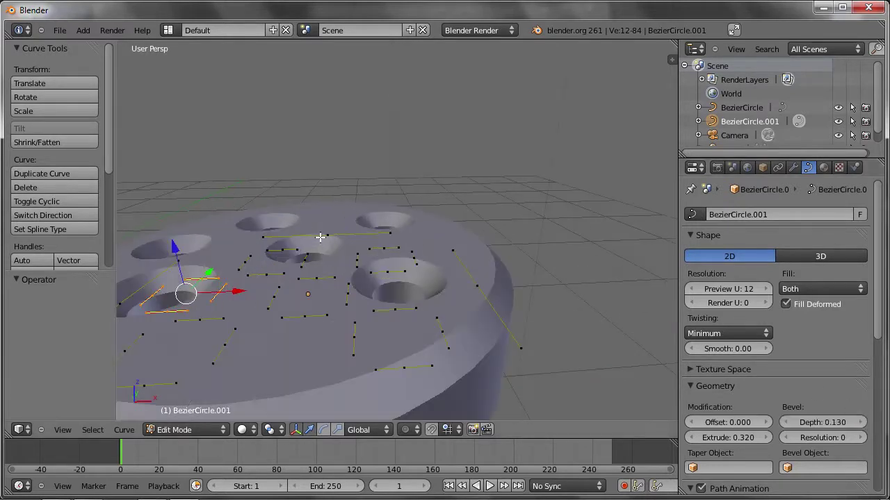
{"action": "left_click", "coordinate": [862, 438]}
{"action": "left_click", "coordinate": [862, 438]}
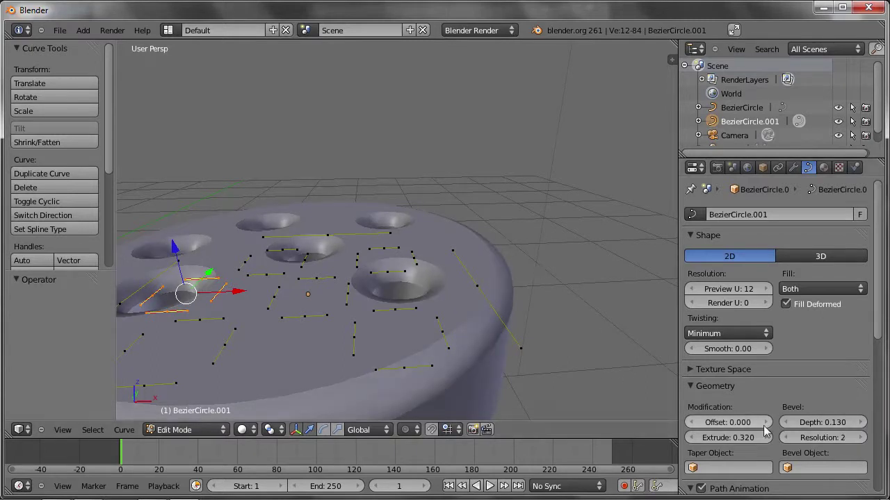
{"action": "left_click", "coordinate": [862, 438]}
Step: Return to Object Mode and look through the camera
{"action": "mouse_move", "coordinate": [475, 372]}
{"action": "middle_mouse_down"}
{"action": "mouse_move", "coordinate": [397, 299]}
{"action": "mouse_move", "coordinate": [387, 340]}
{"action": "mouse_move", "coordinate": [397, 333]}
{"action": "mouse_move", "coordinate": [335, 229]}
{"action": "mouse_move", "coordinate": [317, 237]}
{"action": "middle_mouse_up"}
{"action": "scroll", "coordinate": [397, 299], "scroll_direction": "down", "scroll_amount": 3}
{"action": "key", "text": "Tab"}
{"action": "key", "text": "KP_0"}
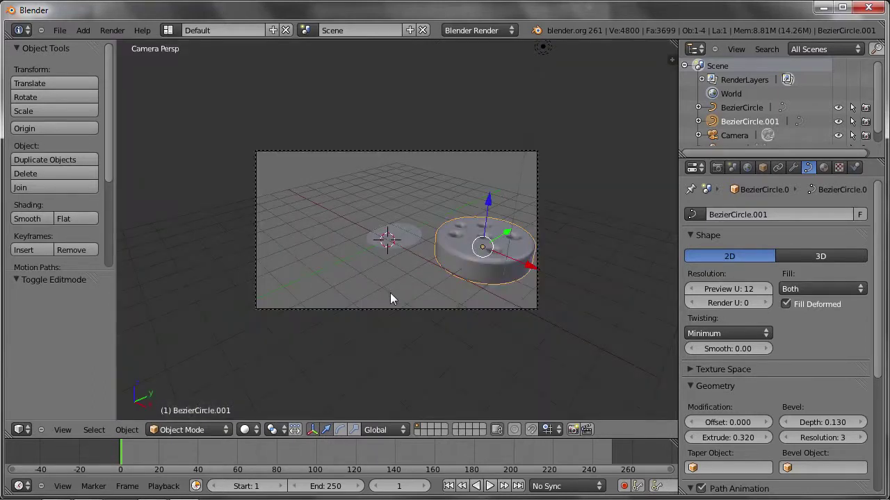
Step: Reposition the camera and render an image of the scene
{"action": "right_click", "coordinate": [370, 305]}
{"action": "key", "text": "g"}
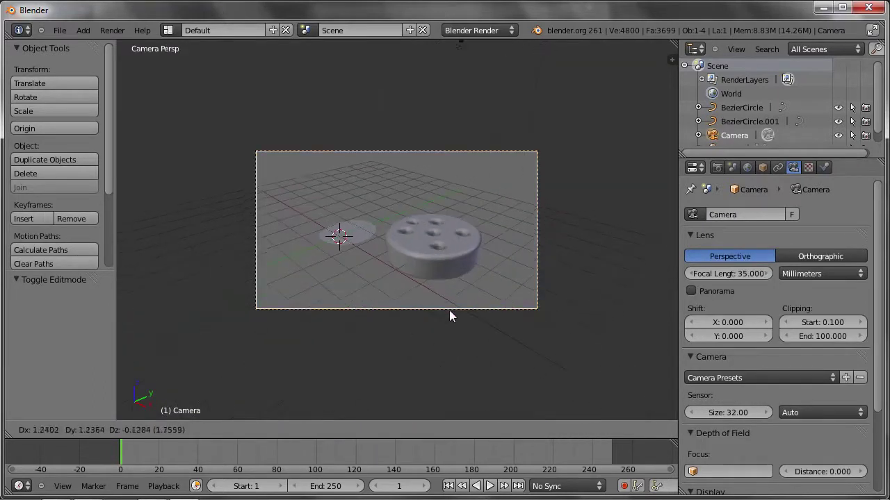
{"action": "left_click", "coordinate": [449, 310]}
{"action": "key", "text": "F12"}
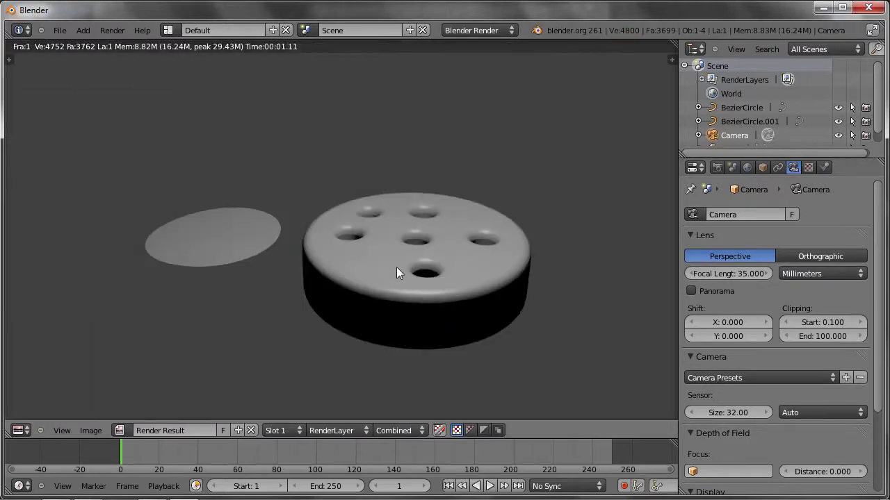
Step: Close the render, select the holed disc, and orbit out of camera view
{"action": "key", "text": "Escape"}
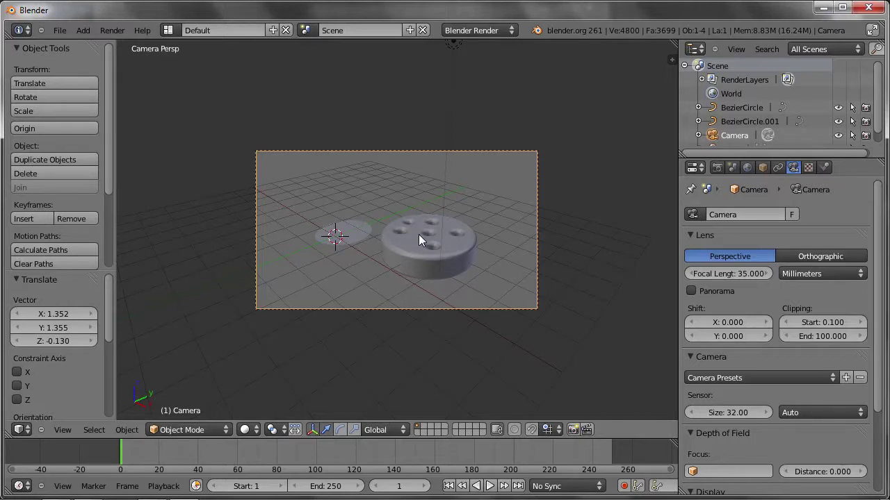
{"action": "right_click", "coordinate": [419, 237]}
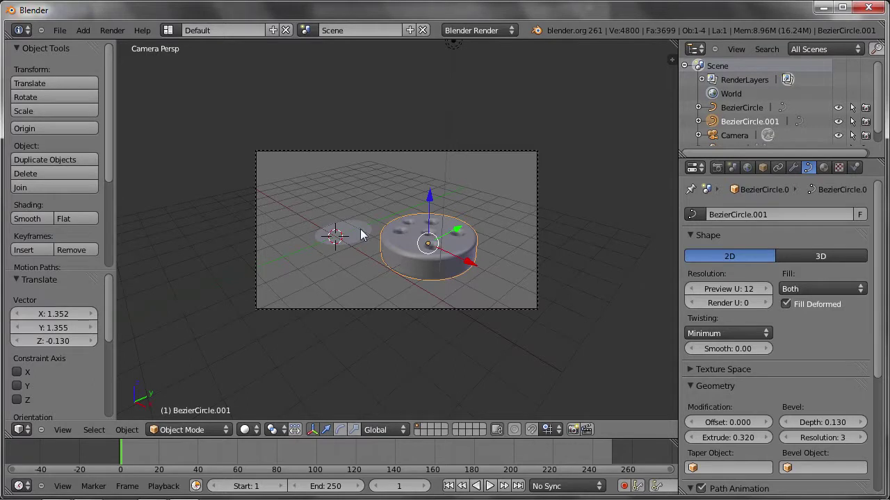
{"action": "middle_click_drag", "start_coordinate": [360, 229], "coordinate": [347, 202]}
Step: Add a NURBS path and pull its control points into an S shape
{"action": "key", "text": "shift+a"}
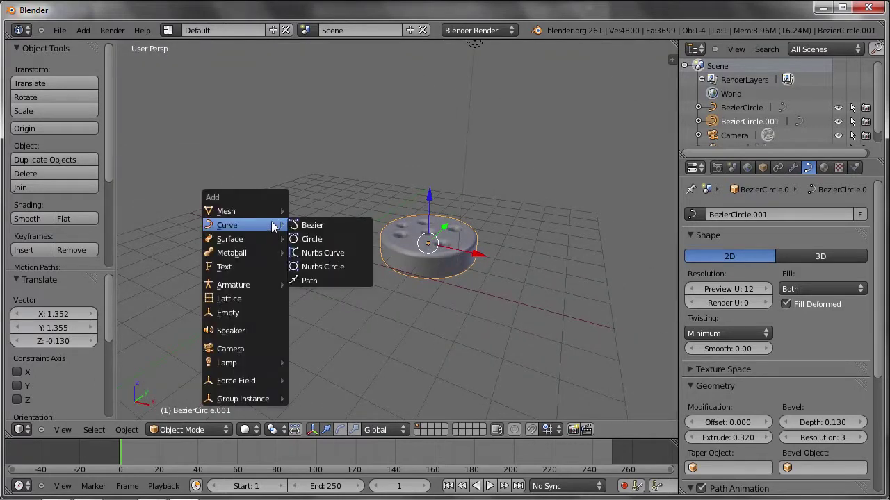
{"action": "left_click", "coordinate": [313, 280]}
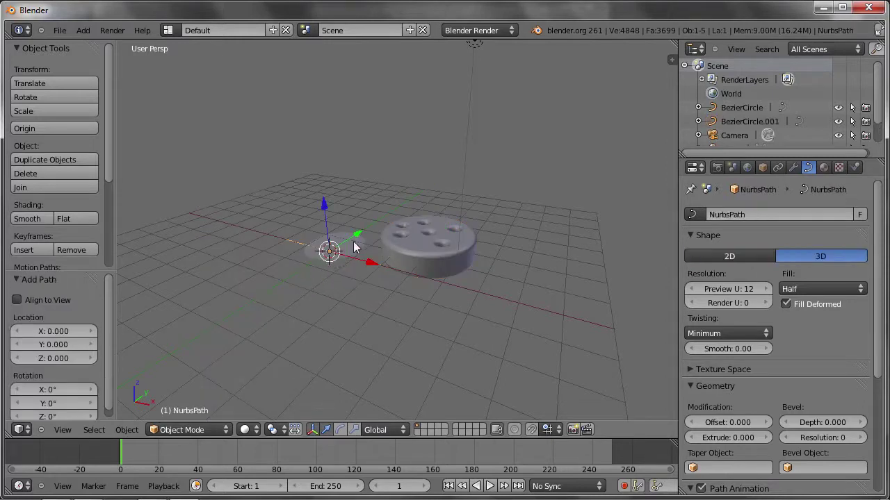
{"action": "key", "text": "Tab"}
{"action": "key", "text": "g"}
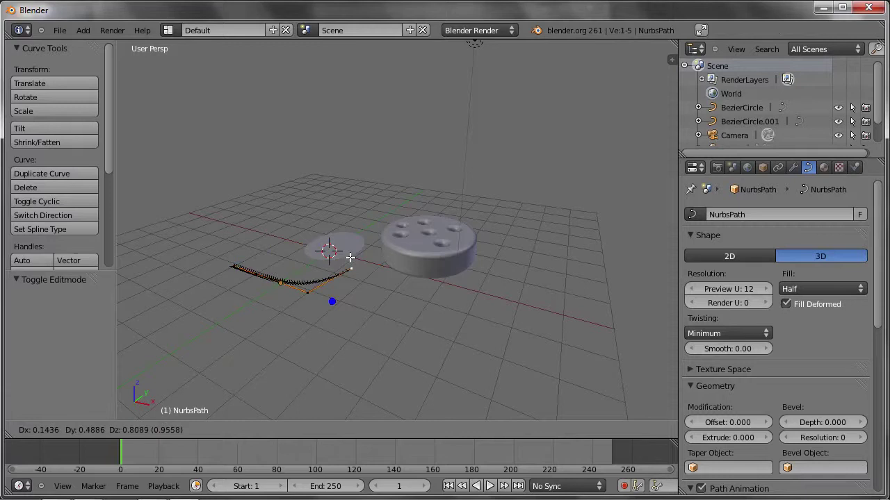
{"action": "left_click", "coordinate": [334, 252]}
{"action": "mouse_move", "coordinate": [333, 252]}
{"action": "middle_mouse_down"}
{"action": "mouse_move", "coordinate": [342, 294]}
{"action": "mouse_move", "coordinate": [326, 312]}
{"action": "mouse_move", "coordinate": [397, 268]}
{"action": "mouse_move", "coordinate": [275, 272]}
{"action": "middle_mouse_up"}
{"action": "right_click_drag", "start_coordinate": [275, 272], "coordinate": [324, 324]}
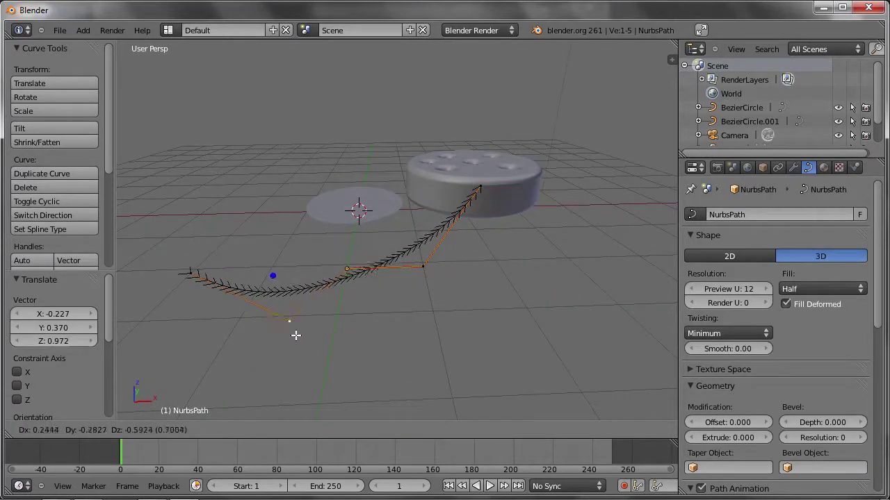
{"action": "right_click_drag", "start_coordinate": [353, 257], "coordinate": [305, 150]}
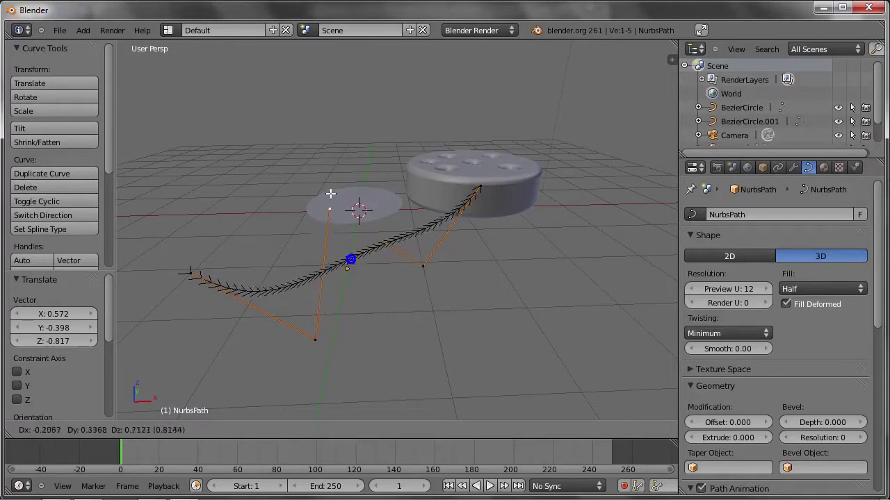
{"action": "right_click_drag", "start_coordinate": [417, 268], "coordinate": [396, 321]}
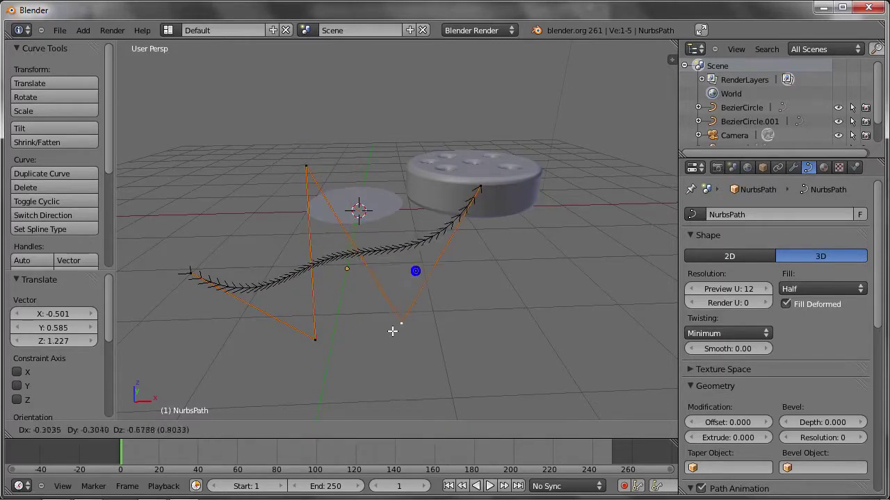
{"action": "mouse_move", "coordinate": [361, 273]}
{"action": "middle_mouse_down"}
{"action": "mouse_move", "coordinate": [415, 255]}
{"action": "mouse_move", "coordinate": [440, 220]}
{"action": "mouse_move", "coordinate": [586, 243]}
{"action": "middle_mouse_up"}
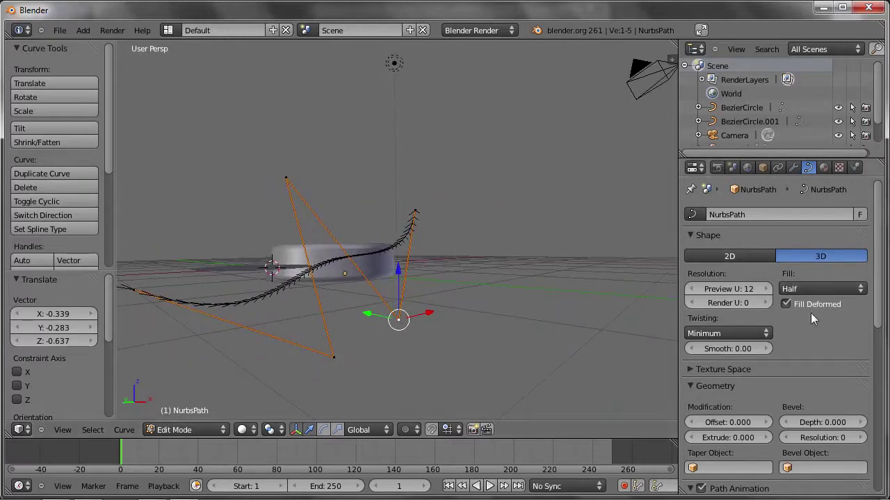
Step: Turn the path into a round tube: Fill Full, Bevel Depth 0.122, Resolution 2
{"action": "left_click", "coordinate": [800, 288]}
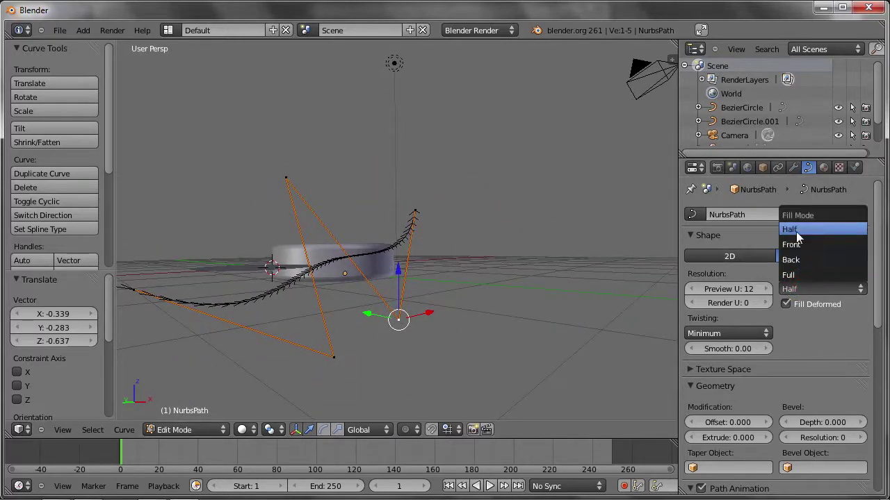
{"action": "left_click", "coordinate": [805, 276]}
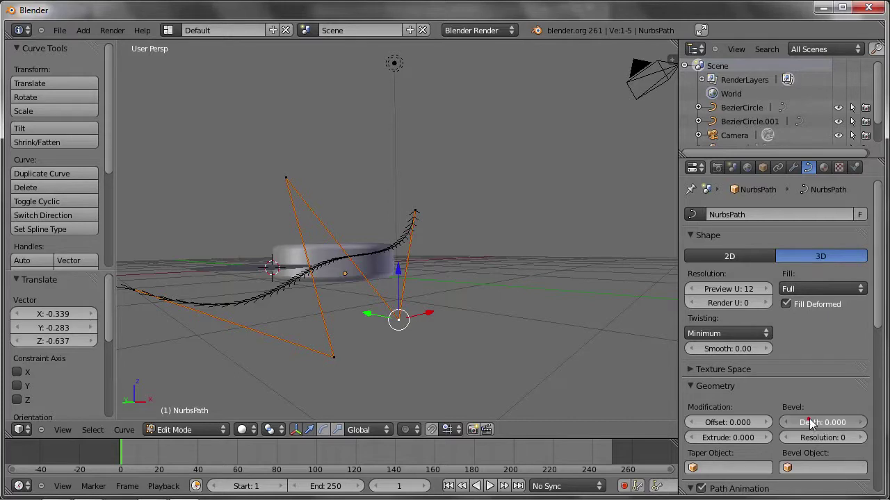
{"action": "left_click_drag", "start_coordinate": [818, 422], "coordinate": [828, 415]}
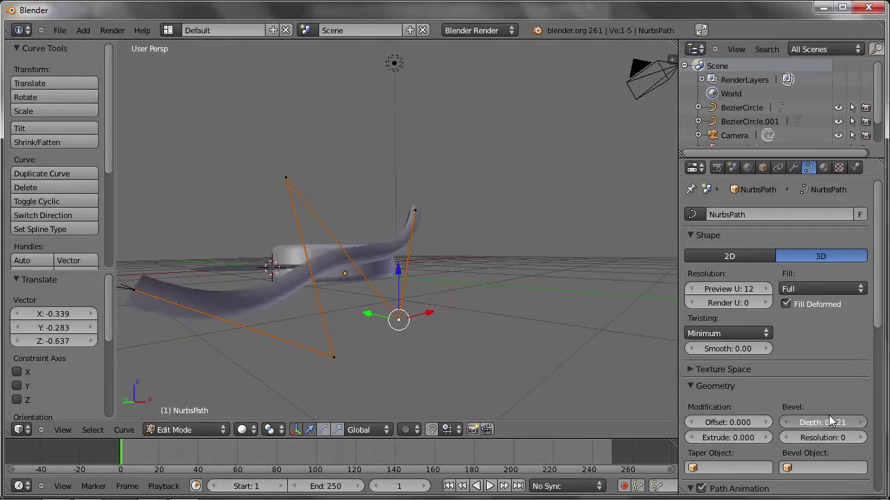
{"action": "left_click", "coordinate": [860, 438]}
{"action": "left_click", "coordinate": [861, 438]}
Step: Raise one control point of the tube and return to Object Mode
{"action": "mouse_move", "coordinate": [308, 303]}
{"action": "middle_mouse_down"}
{"action": "mouse_move", "coordinate": [300, 332]}
{"action": "mouse_move", "coordinate": [421, 265]}
{"action": "middle_mouse_up"}
{"action": "key", "text": "g"}
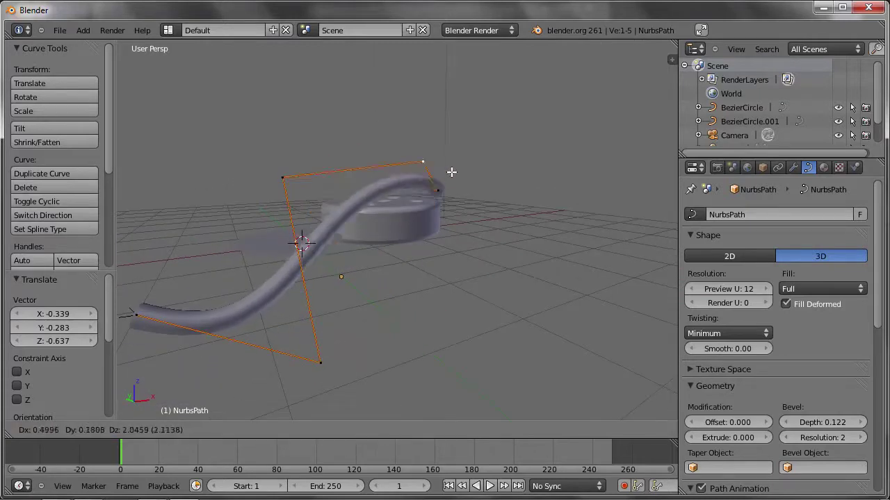
{"action": "left_click", "coordinate": [400, 180]}
{"action": "key", "text": "Tab"}
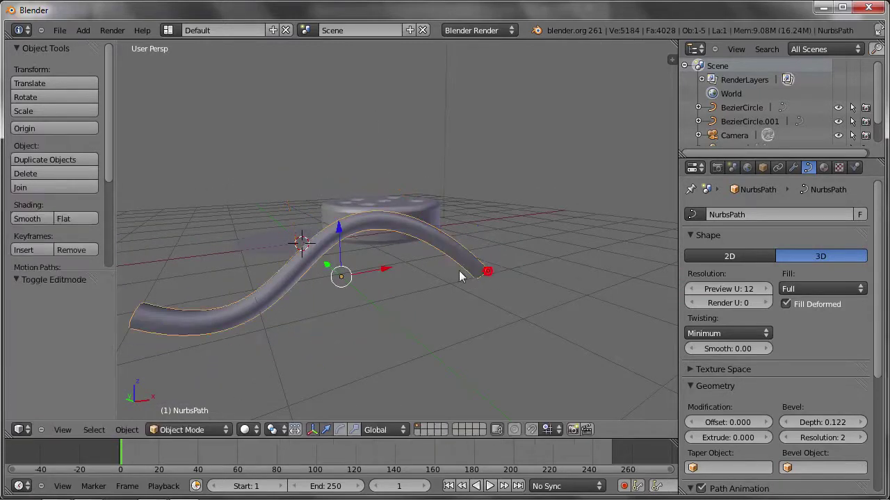
{"action": "scroll", "coordinate": [445, 264], "scroll_direction": "down", "scroll_amount": 3}
{"action": "middle_click_drag", "start_coordinate": [411, 226], "coordinate": [377, 270]}
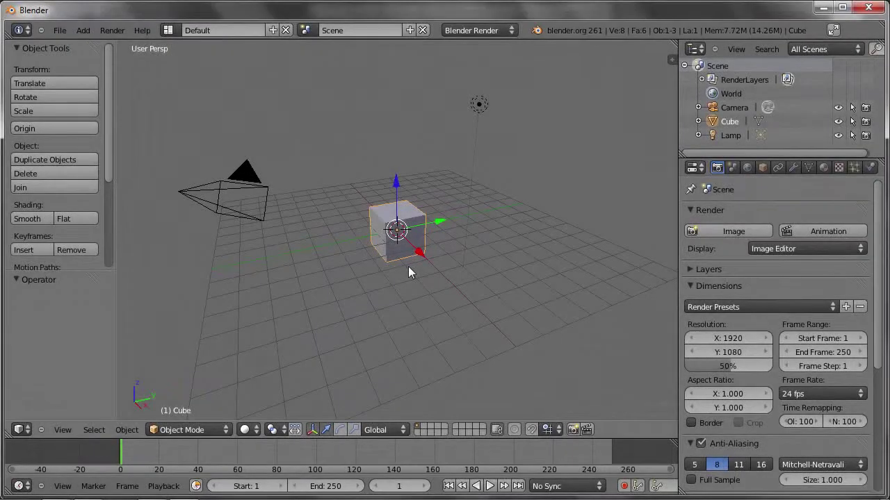
Step: Bring up the Add menu's Surface primitives to insert a NURBS Sphere
{"action": "key", "text": "shift+a"}
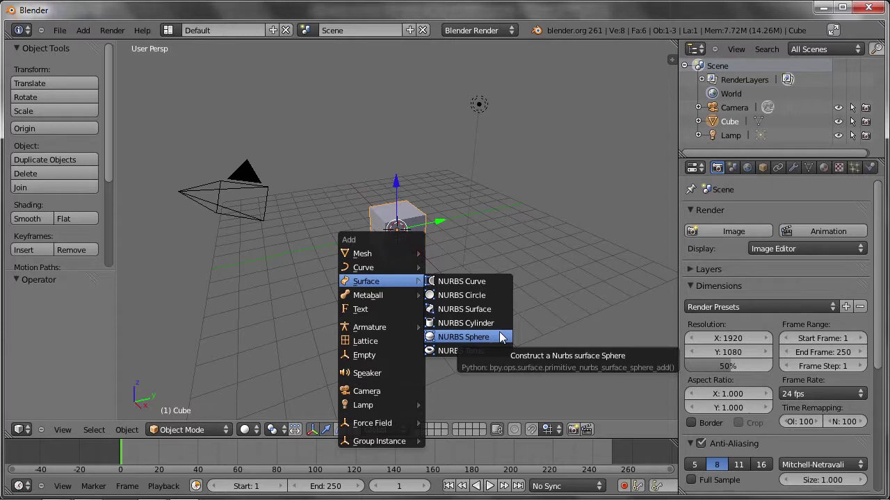
Step: Add a NURBS sphere and move it along Y to sit beside the cube
{"action": "left_click", "coordinate": [492, 337]}
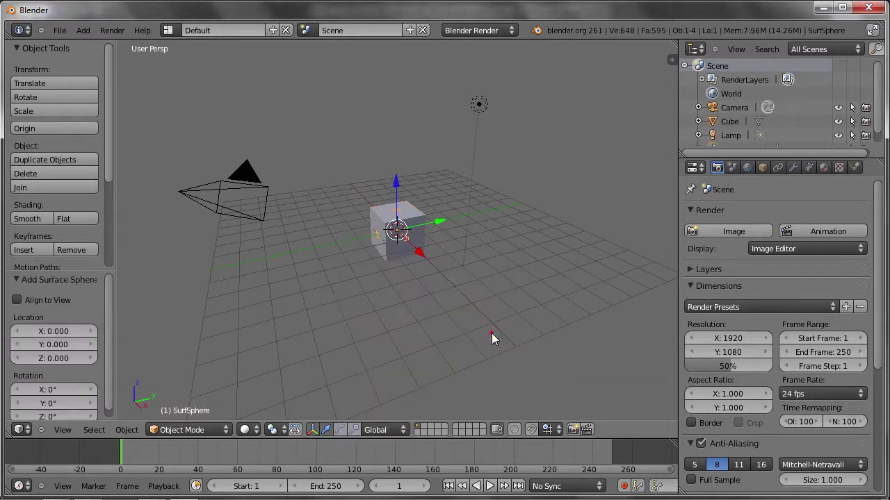
{"action": "key", "text": "g"}
{"action": "key", "text": "y"}
{"action": "left_click", "coordinate": [338, 254]}
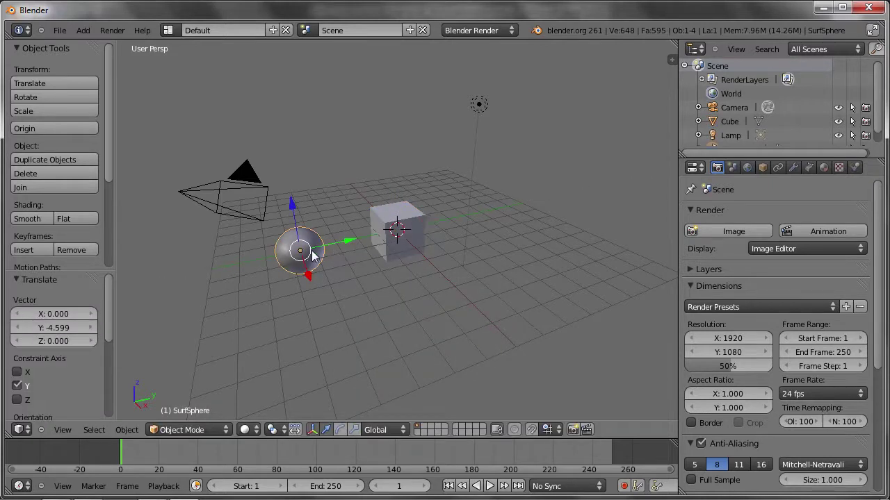
{"action": "scroll", "coordinate": [338, 255], "scroll_direction": "up", "scroll_amount": 3}
{"action": "mouse_move", "coordinate": [337, 255]}
{"action": "middle_mouse_down"}
{"action": "mouse_move", "coordinate": [387, 271]}
{"action": "mouse_move", "coordinate": [337, 268]}
{"action": "mouse_move", "coordinate": [302, 285]}
{"action": "middle_mouse_up"}
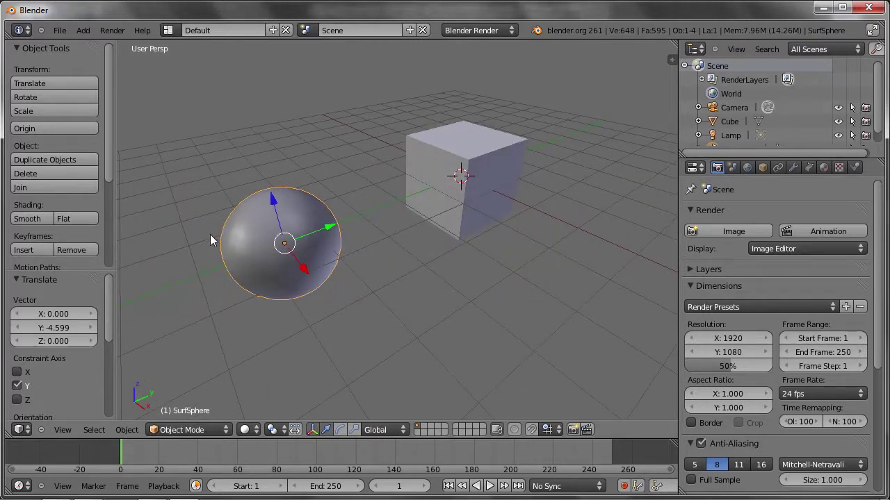
Step: In edit mode, shift one cage control point along Y and then along X
{"action": "key", "text": "Tab"}
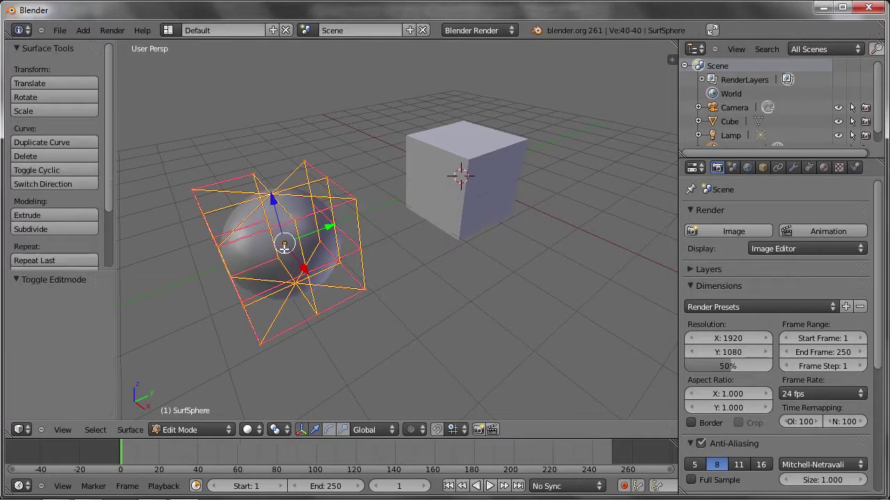
{"action": "right_click", "coordinate": [365, 248]}
{"action": "key", "text": "g"}
{"action": "key", "text": "y"}
{"action": "left_click", "coordinate": [420, 258]}
{"action": "key", "text": "g"}
{"action": "key", "text": "x"}
{"action": "left_click", "coordinate": [404, 285]}
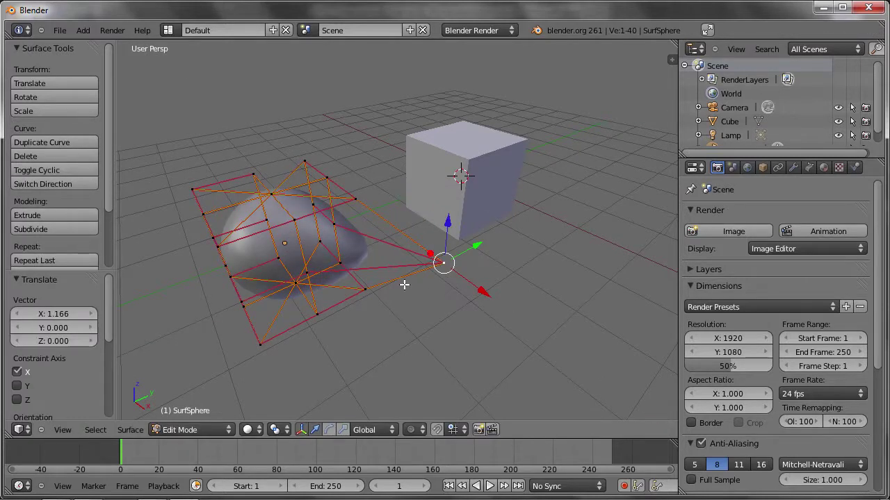
Step: Raise a corner cage point along Z to pull the surface into a peak
{"action": "right_click", "coordinate": [250, 174]}
{"action": "key", "text": "g"}
{"action": "key", "text": "z"}
{"action": "left_click", "coordinate": [243, 115]}
{"action": "key", "text": "g"}
{"action": "left_click", "coordinate": [265, 133]}
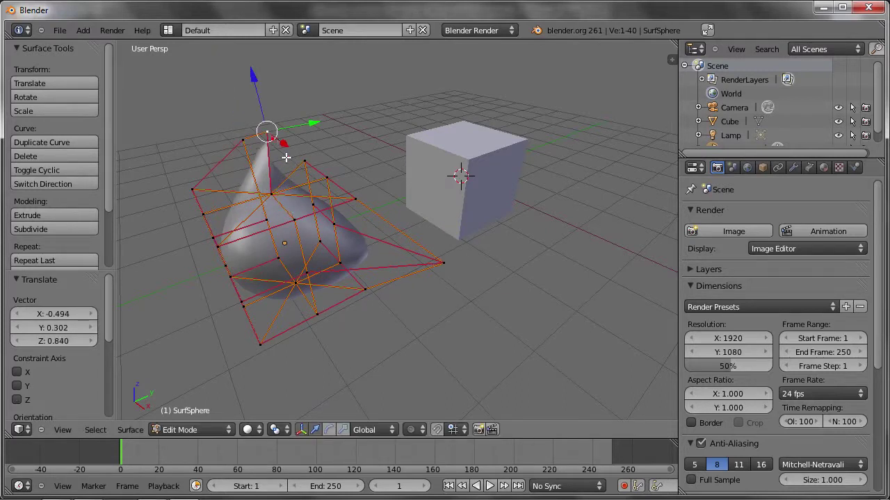
{"action": "middle_click_drag", "start_coordinate": [330, 188], "coordinate": [271, 201]}
Step: Stretch another cage point outward and reposition a second point with a small adjustment
{"action": "right_click", "coordinate": [324, 161]}
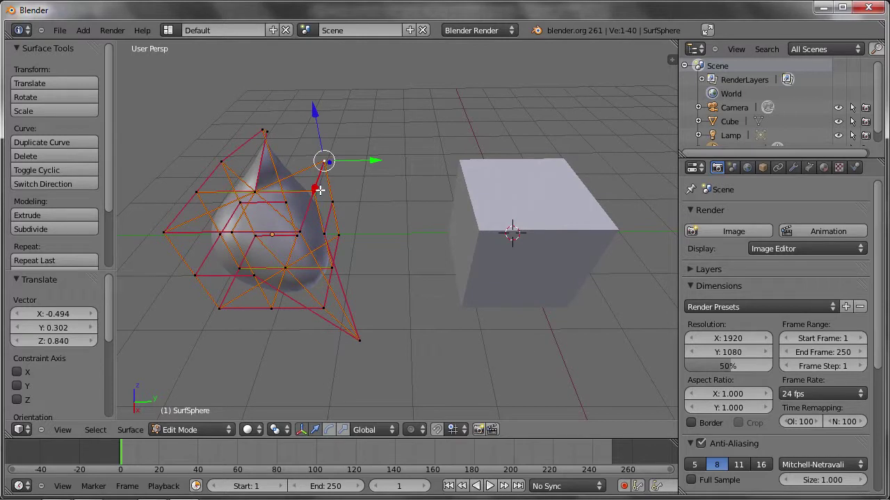
{"action": "key", "text": "g"}
{"action": "left_click", "coordinate": [429, 205]}
{"action": "right_click", "coordinate": [257, 187]}
{"action": "key", "text": "g"}
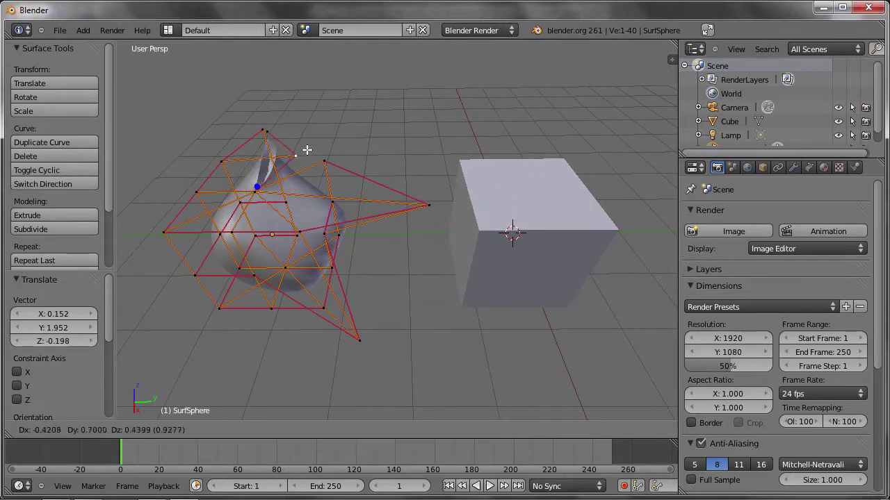
{"action": "left_click", "coordinate": [244, 150]}
{"action": "key", "text": "g"}
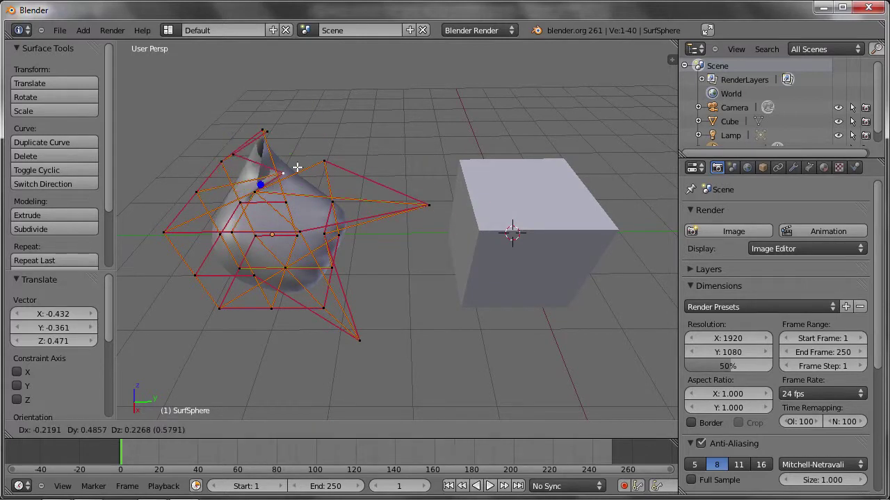
{"action": "left_click", "coordinate": [261, 169]}
Step: Move the sphere's top cage point to finish the pointed blob and return to object mode
{"action": "right_click", "coordinate": [270, 130]}
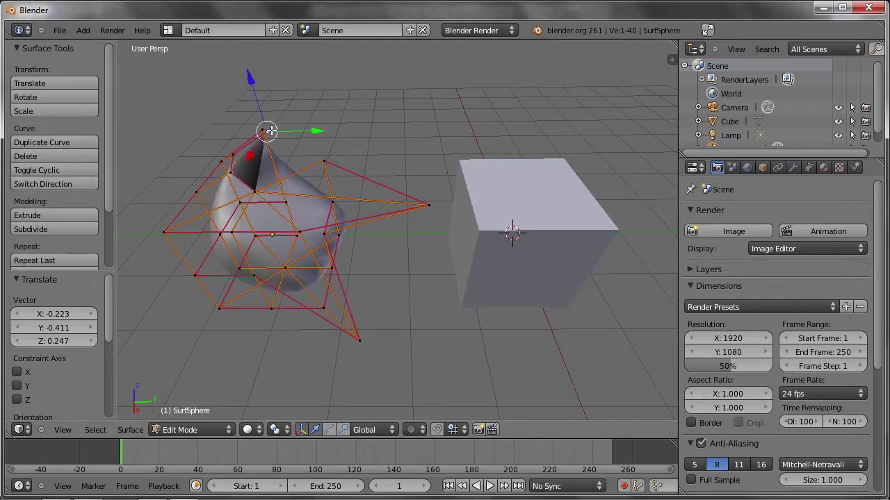
{"action": "key", "text": "g"}
{"action": "left_click", "coordinate": [293, 146]}
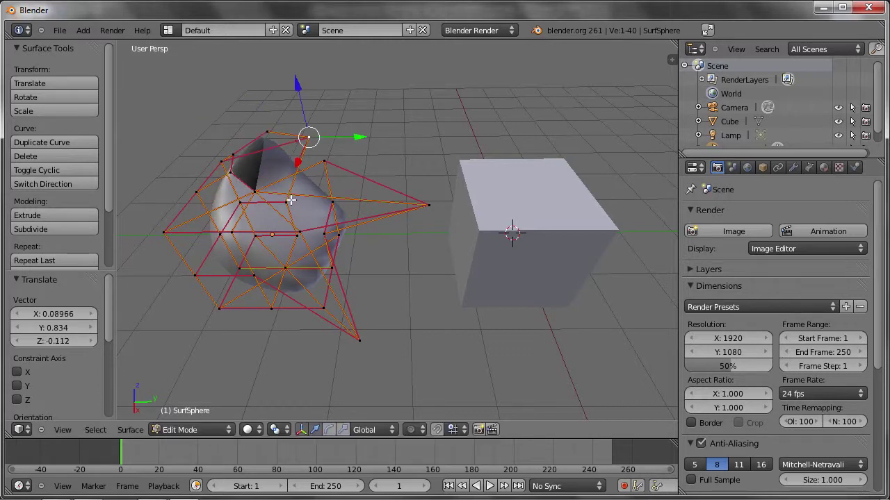
{"action": "middle_click_drag", "start_coordinate": [291, 201], "coordinate": [369, 176]}
{"action": "key", "text": "Tab"}
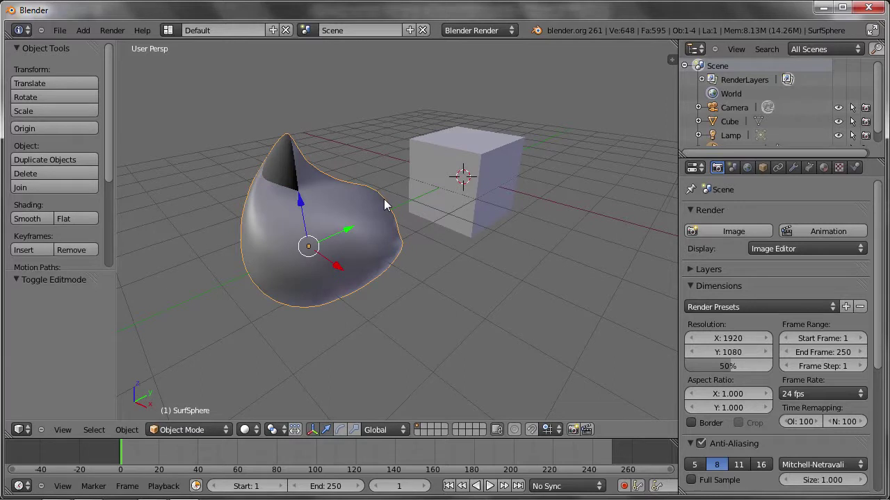
Step: Delete the deformed sphere and add a NURBS surface patch, moved to the lower left
{"action": "key", "text": "x"}
{"action": "left_click", "coordinate": [381, 203]}
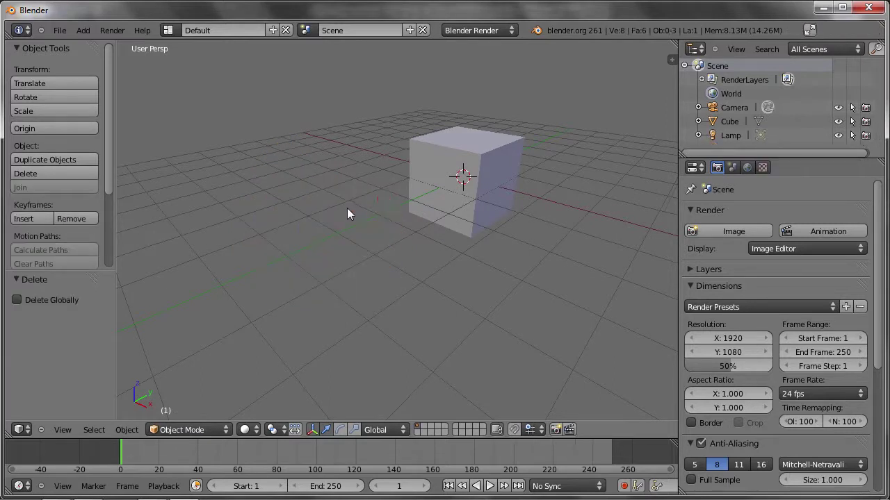
{"action": "key", "text": "shift+a"}
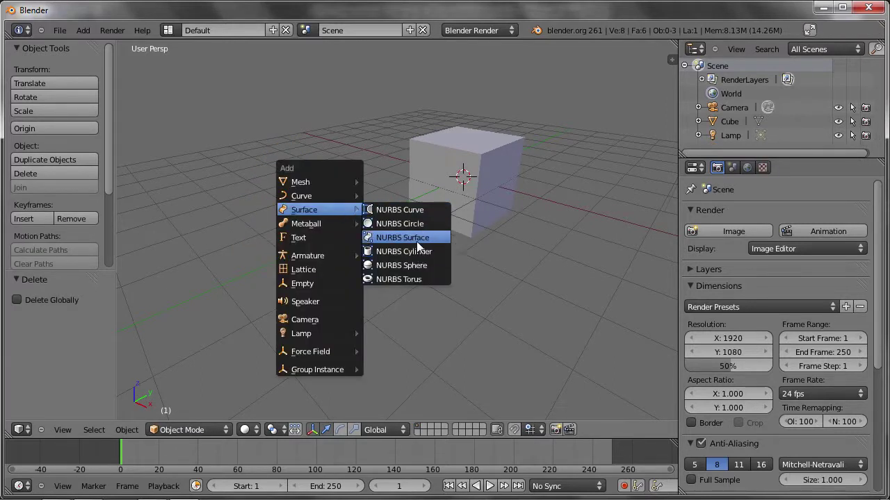
{"action": "left_click", "coordinate": [415, 240]}
{"action": "key", "text": "g"}
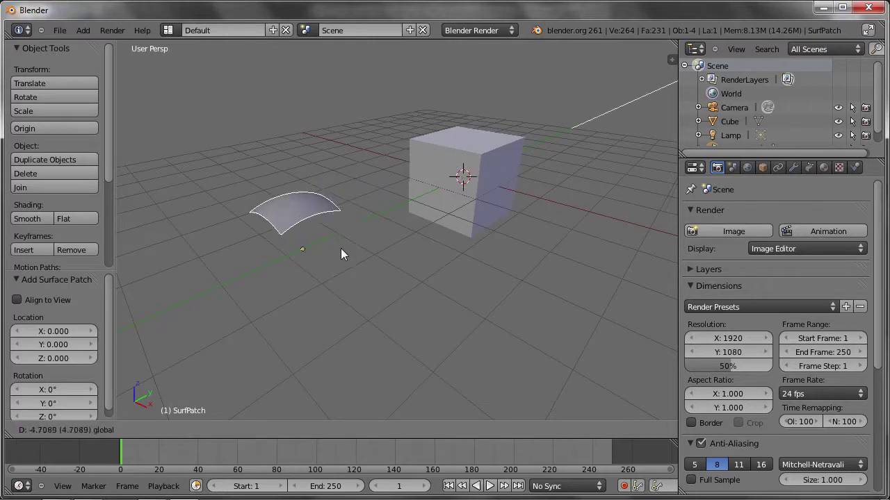
{"action": "left_click", "coordinate": [340, 248]}
Step: Select the patch's four inner control points and raise them along Z
{"action": "key", "text": "Tab"}
{"action": "key", "text": "a"}
{"action": "right_click", "coordinate": [348, 188]}
{"action": "right_click", "coordinate": [314, 177], "text": "shift"}
{"action": "right_click", "coordinate": [258, 189], "text": "shift"}
{"action": "right_click", "coordinate": [291, 210], "text": "shift"}
{"action": "middle_click_drag", "start_coordinate": [301, 148], "coordinate": [299, 153]}
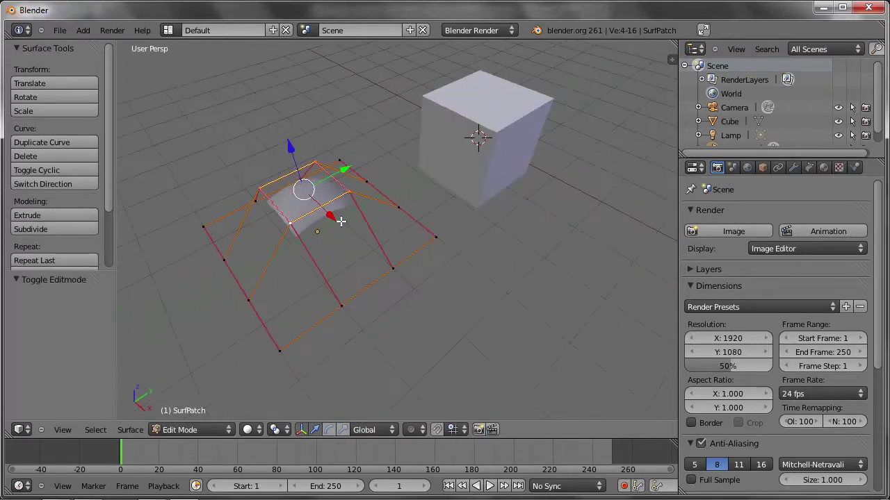
{"action": "left_click_drag", "start_coordinate": [299, 153], "coordinate": [288, 100]}
Step: Push two right-edge control points outward along X
{"action": "right_click", "coordinate": [395, 267]}
{"action": "right_click", "coordinate": [345, 303], "text": "shift"}
{"action": "key", "text": "g"}
{"action": "key", "text": "x"}
{"action": "left_click", "coordinate": [486, 388]}
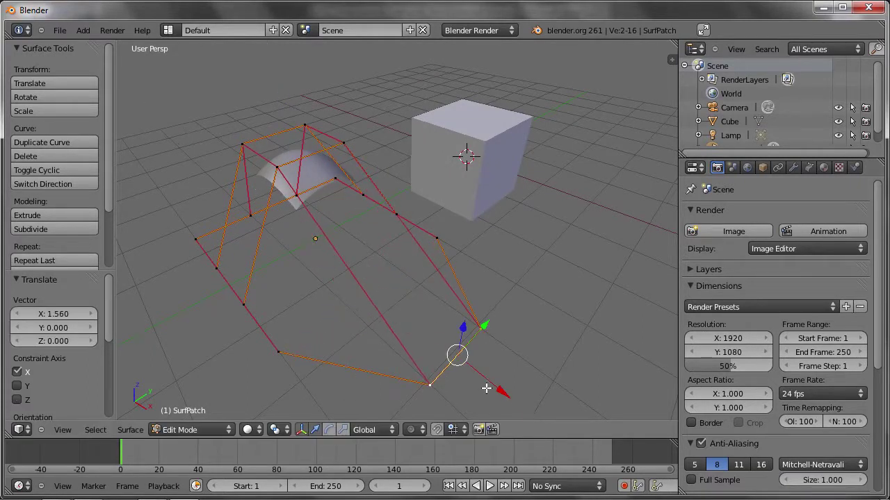
{"action": "middle_click_drag", "start_coordinate": [434, 231], "coordinate": [355, 254]}
Step: Shift two left-edge control points along Y, exit edit mode and delete the surface patch
{"action": "right_click", "coordinate": [388, 193]}
{"action": "right_click", "coordinate": [400, 161], "text": "shift"}
{"action": "key", "text": "g"}
{"action": "key", "text": "y"}
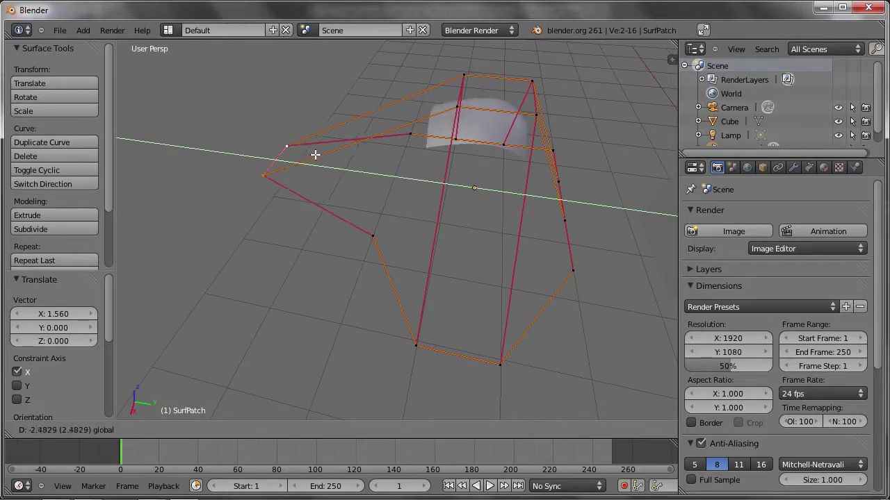
{"action": "left_click", "coordinate": [315, 156]}
{"action": "key", "text": "Tab"}
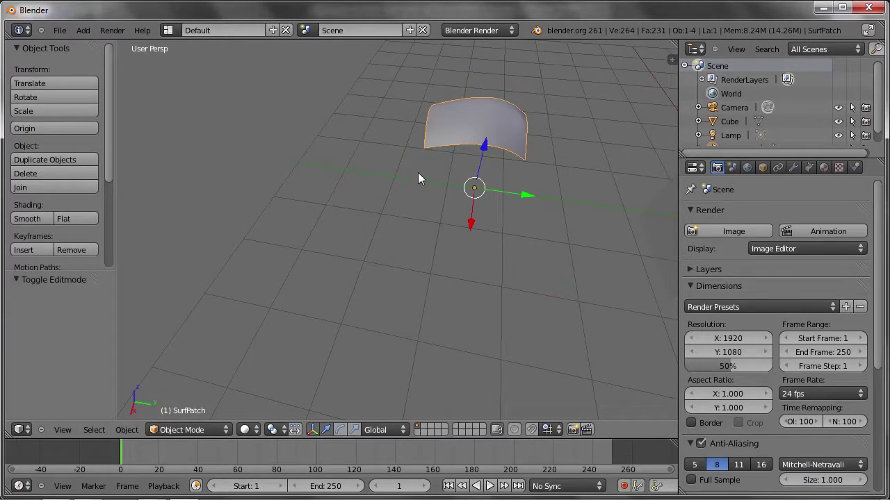
{"action": "mouse_move", "coordinate": [475, 229]}
{"action": "middle_mouse_down"}
{"action": "mouse_move", "coordinate": [412, 218]}
{"action": "mouse_move", "coordinate": [379, 190]}
{"action": "mouse_move", "coordinate": [432, 197]}
{"action": "middle_mouse_up"}
{"action": "left_click", "coordinate": [383, 197]}
Step: Add a Ball metaball and delete the cube
{"action": "key", "text": "shift+a"}
{"action": "mouse_move", "coordinate": [399, 211]}
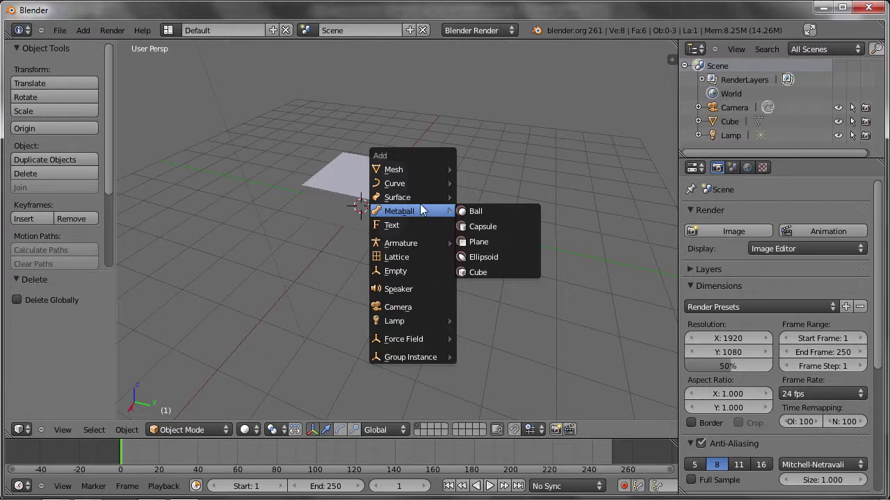
{"action": "left_click", "coordinate": [476, 211]}
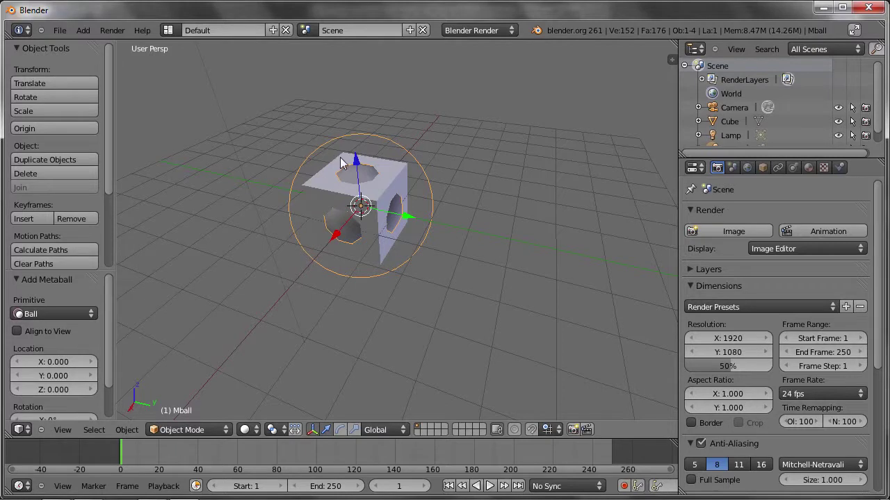
{"action": "right_click", "coordinate": [396, 167]}
{"action": "key", "text": "x"}
{"action": "left_click", "coordinate": [390, 174]}
Step: Reselect the ball metaball, toggle edit mode, and duplicate it with Shift+D
{"action": "right_click", "coordinate": [387, 200]}
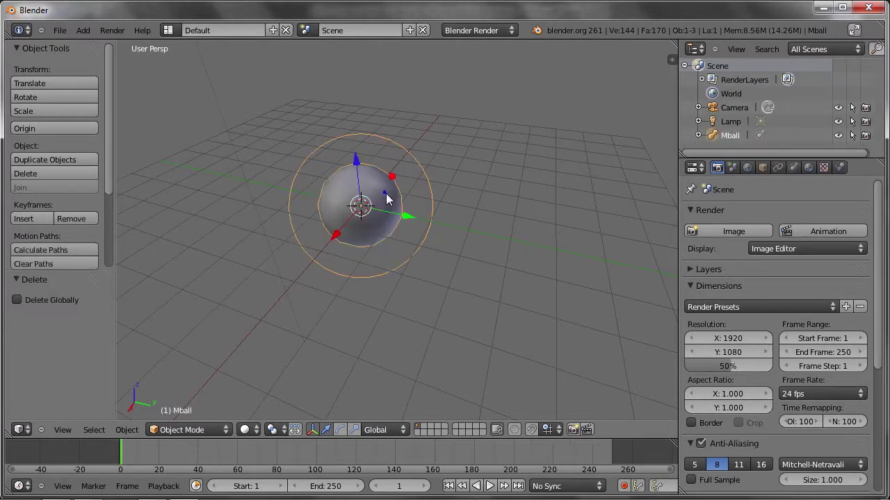
{"action": "middle_click_drag", "start_coordinate": [419, 216], "coordinate": [362, 227]}
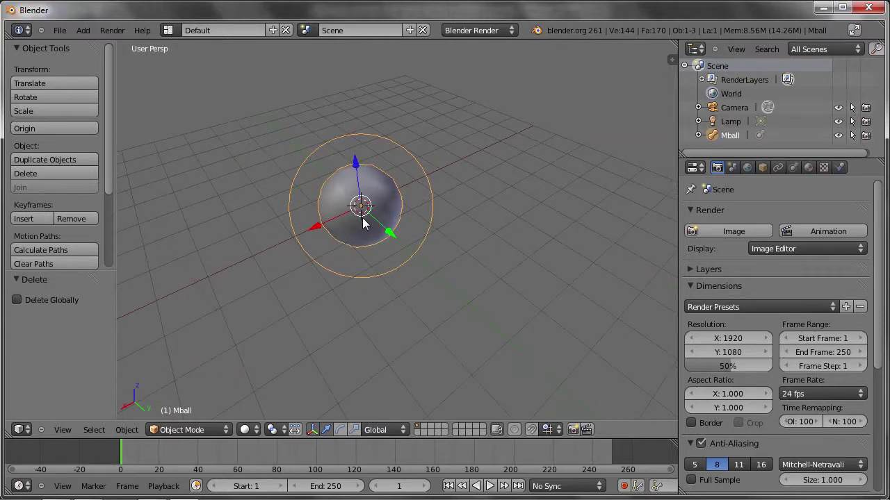
{"action": "key", "text": "Tab"}
{"action": "key", "text": "Tab"}
{"action": "key", "text": "Tab"}
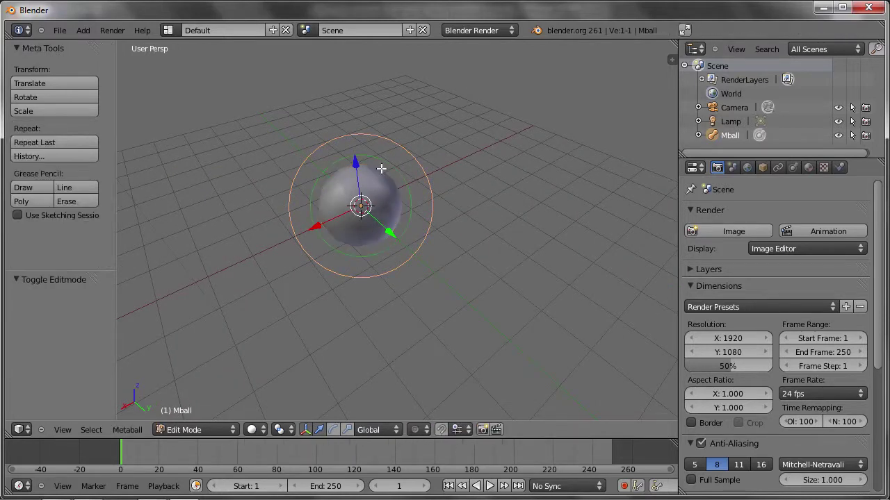
{"action": "key", "text": "Tab"}
{"action": "mouse_move", "coordinate": [384, 185]}
{"action": "middle_mouse_down"}
{"action": "mouse_move", "coordinate": [396, 209]}
{"action": "mouse_move", "coordinate": [485, 182]}
{"action": "mouse_move", "coordinate": [430, 172]}
{"action": "mouse_move", "coordinate": [402, 190]}
{"action": "mouse_move", "coordinate": [383, 189]}
{"action": "middle_mouse_up"}
{"action": "scroll", "coordinate": [372, 209], "scroll_direction": "up", "scroll_amount": 3}
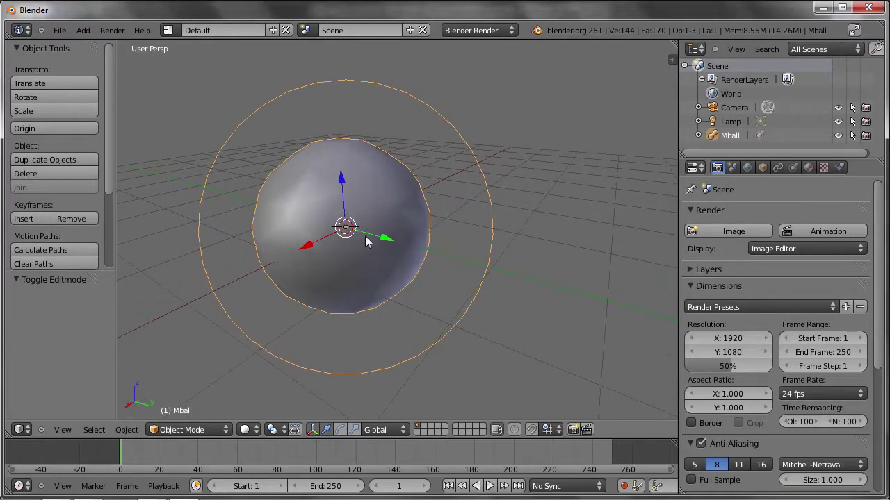
{"action": "scroll", "coordinate": [362, 261], "scroll_direction": "down", "scroll_amount": 3}
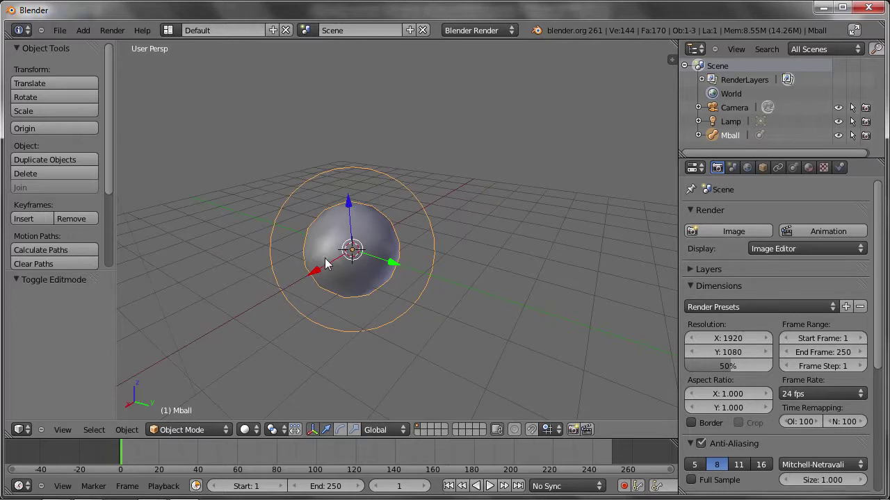
{"action": "key", "text": "shift+d"}
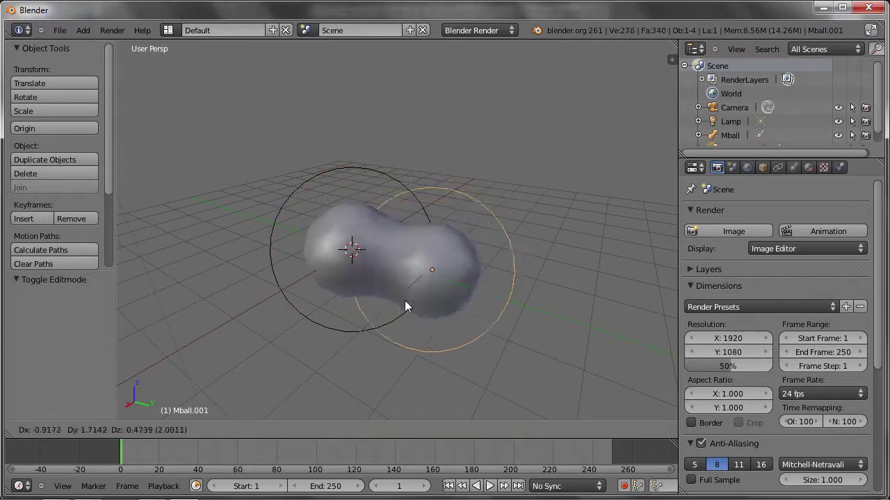
Step: Place the first copy and make more metaball copies above, below and to the right
{"action": "left_click", "coordinate": [408, 241]}
{"action": "key", "text": "shift+d"}
{"action": "left_click", "coordinate": [426, 174]}
{"action": "key", "text": "shift+d"}
{"action": "left_click", "coordinate": [377, 323]}
{"action": "key", "text": "shift+d"}
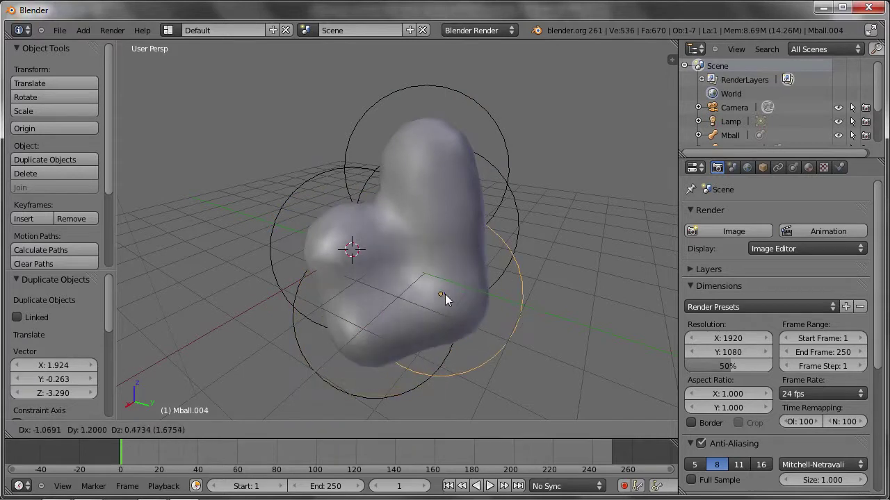
{"action": "right_click", "coordinate": [436, 292]}
{"action": "key", "text": "shift+d"}
{"action": "left_click", "coordinate": [500, 288]}
Step: Move the original and first copy up-left, then add another copy above them
{"action": "right_click", "coordinate": [374, 332]}
{"action": "key", "text": "g"}
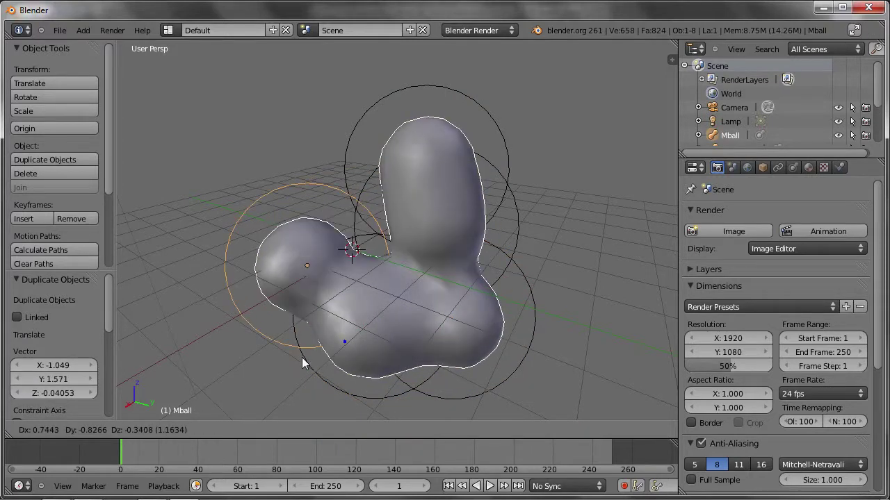
{"action": "left_click", "coordinate": [360, 266]}
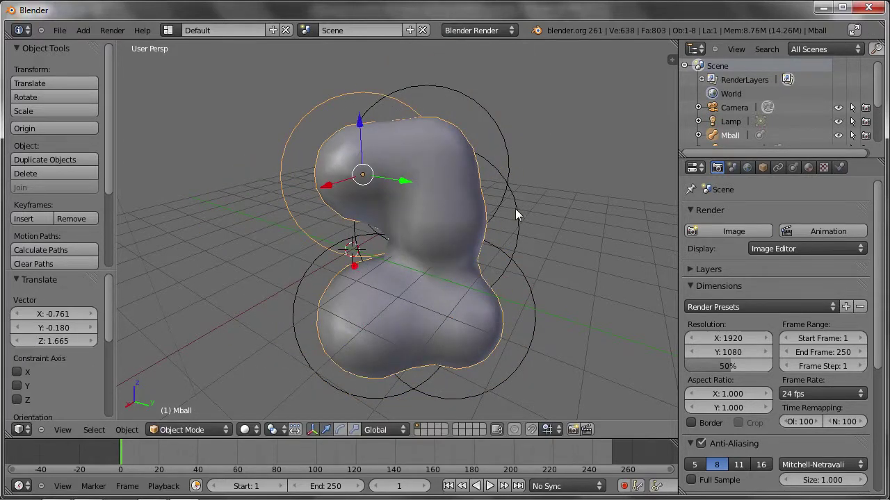
{"action": "right_click", "coordinate": [515, 208]}
{"action": "key", "text": "g"}
{"action": "left_click", "coordinate": [518, 176]}
{"action": "key", "text": "shift+d"}
{"action": "left_click", "coordinate": [504, 103]}
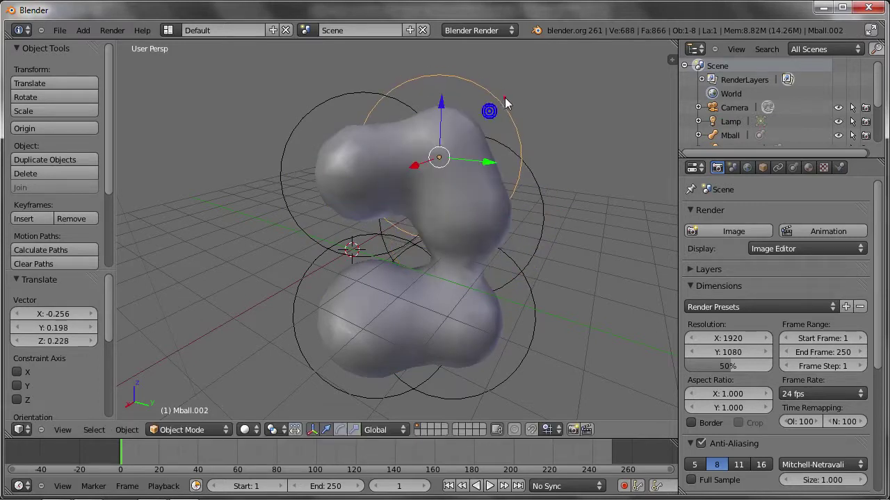
{"action": "middle_click_drag", "start_coordinate": [459, 235], "coordinate": [373, 244]}
Step: Add three more metaball copies into the merged lumpy blob, up to Mball.008
{"action": "key", "text": "shift+d"}
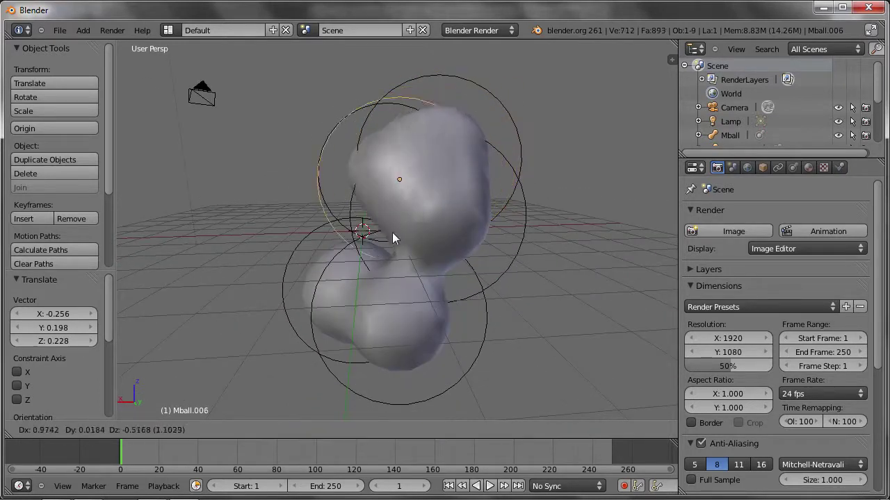
{"action": "left_click", "coordinate": [367, 285]}
{"action": "middle_click_drag", "start_coordinate": [470, 253], "coordinate": [428, 235]}
{"action": "key", "text": "shift+d"}
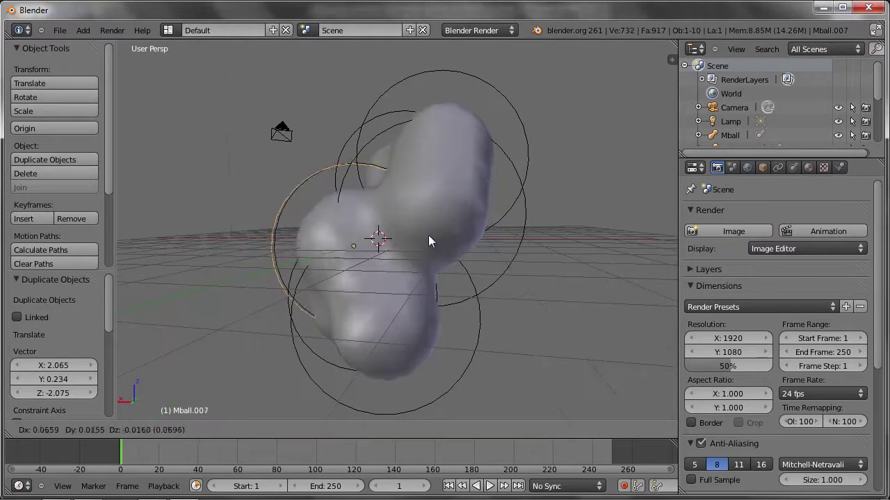
{"action": "left_click", "coordinate": [394, 191]}
{"action": "key", "text": "shift+d"}
{"action": "mouse_move", "coordinate": [469, 309]}
{"action": "middle_mouse_down"}
{"action": "mouse_move", "coordinate": [479, 309]}
{"action": "mouse_move", "coordinate": [454, 296]}
{"action": "middle_mouse_up"}
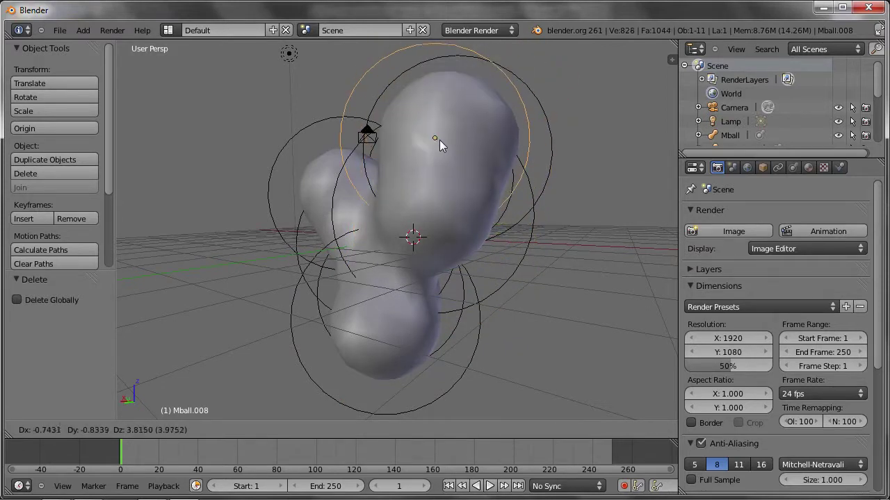
{"action": "left_click", "coordinate": [452, 120]}
{"action": "middle_click_drag", "start_coordinate": [426, 218], "coordinate": [469, 267]}
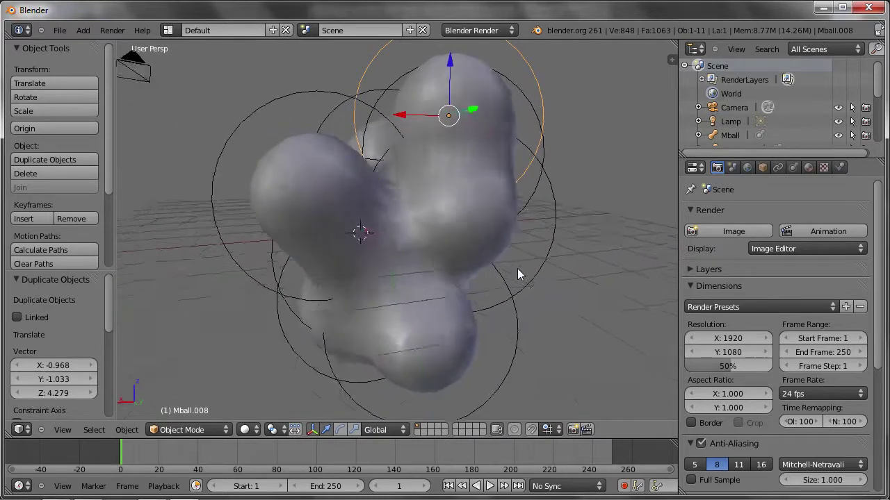
{"action": "mouse_move", "coordinate": [550, 275]}
{"action": "middle_mouse_down"}
{"action": "mouse_move", "coordinate": [494, 261]}
{"action": "mouse_move", "coordinate": [484, 243]}
{"action": "middle_mouse_up"}
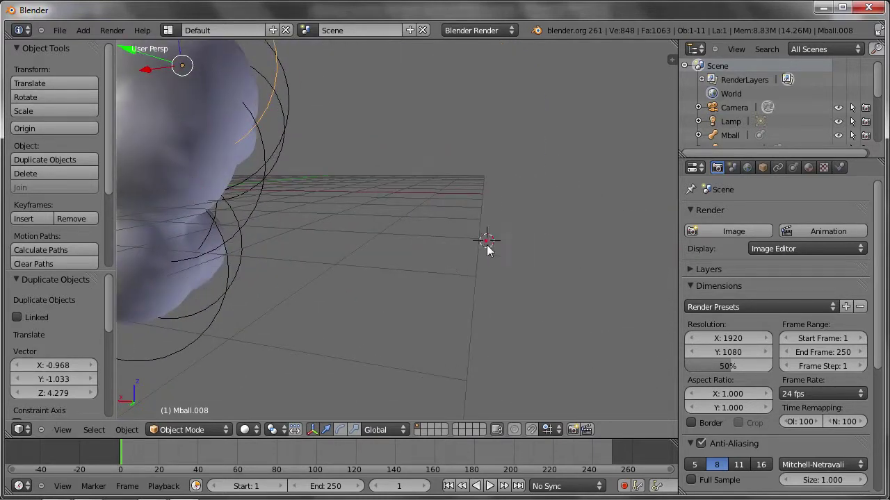
{"action": "key", "text": "shift+a"}
Step: Add a new ball metaball, centre the view on it, and scale it to 1.419
{"action": "left_click", "coordinate": [528, 251]}
{"action": "key", "text": "KP_Decimal"}
{"action": "key", "text": "s"}
{"action": "left_click", "coordinate": [529, 290]}
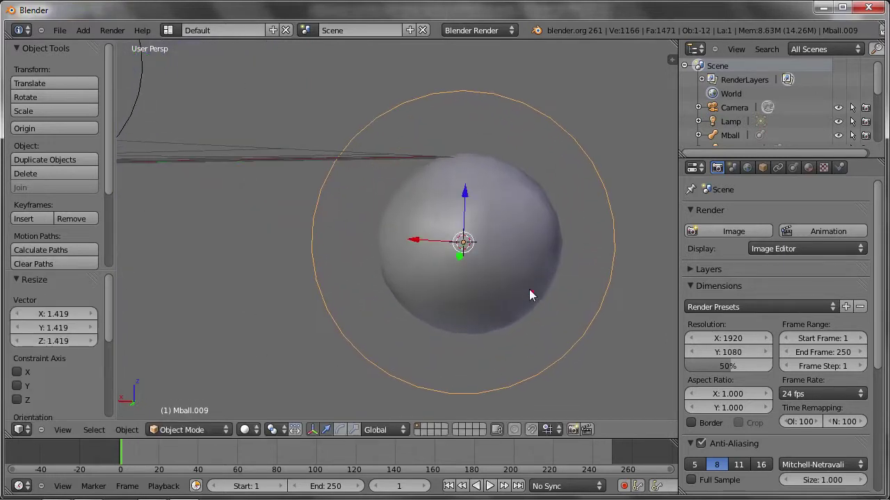
Step: Duplicate the ball along Z and settle the copy on top of it
{"action": "key", "text": "shift+d"}
{"action": "key", "text": "z"}
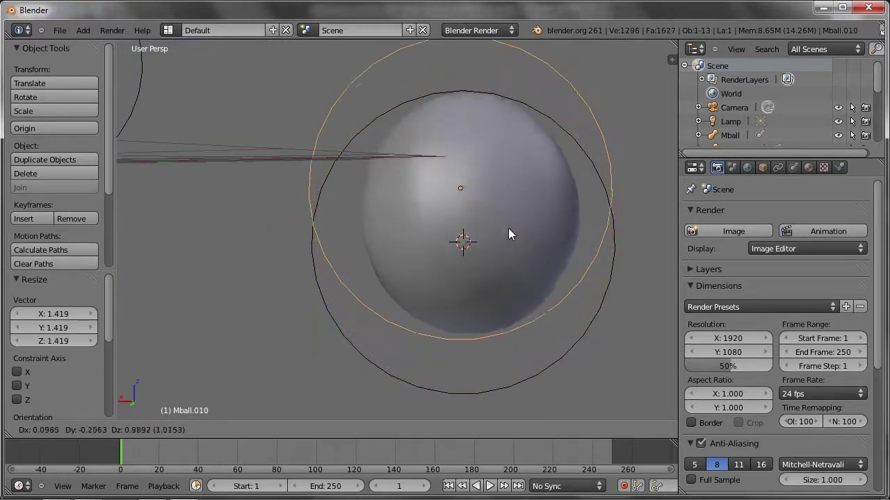
{"action": "left_click", "coordinate": [498, 149]}
{"action": "right_click_drag", "start_coordinate": [498, 144], "coordinate": [501, 172]}
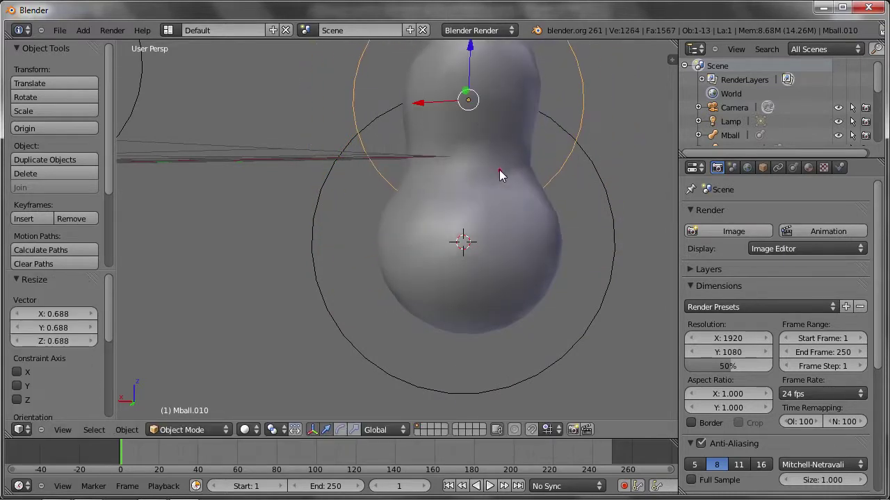
{"action": "middle_click_drag", "start_coordinate": [496, 182], "coordinate": [506, 286]}
Step: Add a smaller third ball higher up along Z and adjust its position
{"action": "key", "text": "shift+d"}
{"action": "key", "text": "z"}
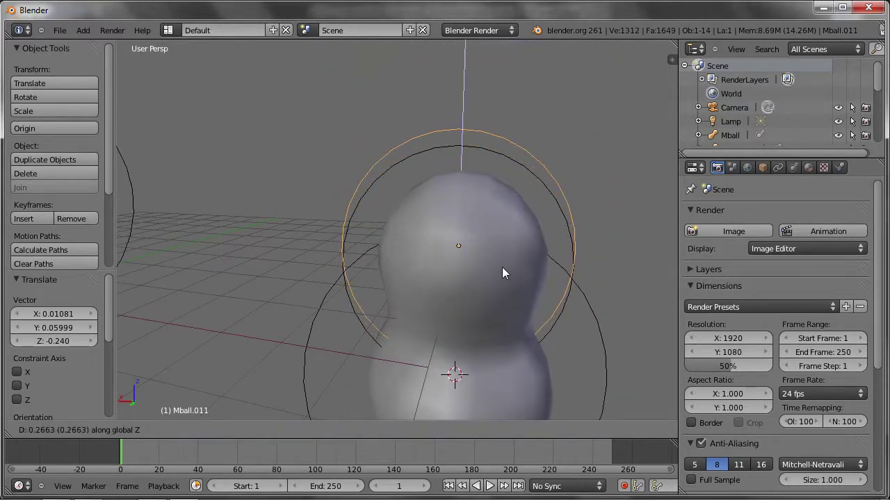
{"action": "left_click", "coordinate": [500, 179]}
{"action": "key", "text": "s"}
{"action": "left_click", "coordinate": [498, 188]}
{"action": "key", "text": "g"}
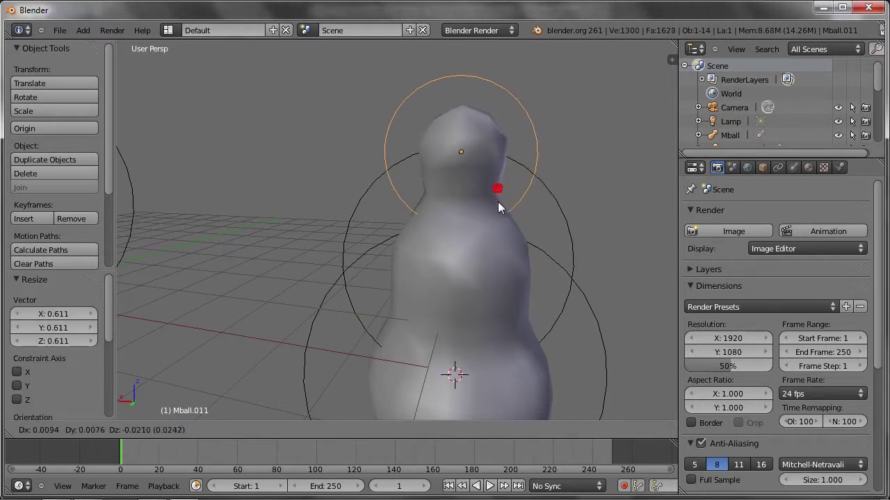
{"action": "left_click", "coordinate": [495, 207]}
{"action": "middle_click_drag", "start_coordinate": [495, 207], "coordinate": [455, 188]}
Step: Duplicate the top ball, stretch it 2.944 along X into an arm, and place it to the side
{"action": "key", "text": "shift+d"}
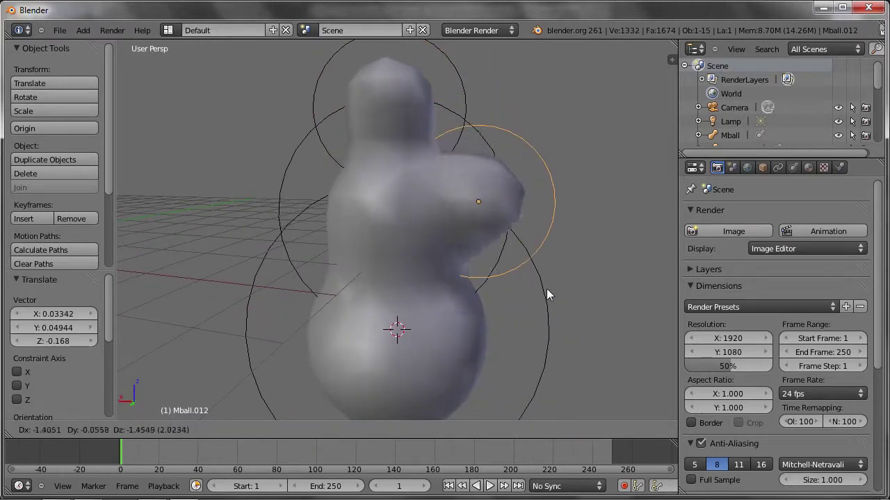
{"action": "left_click", "coordinate": [546, 288]}
{"action": "key", "text": "s"}
{"action": "key", "text": "y"}
{"action": "left_click", "coordinate": [522, 260]}
{"action": "left_click", "coordinate": [523, 260]}
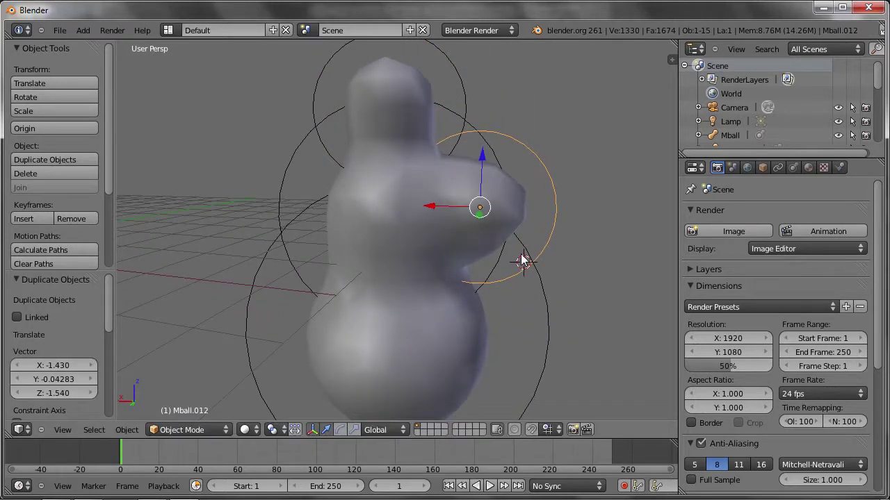
{"action": "key", "text": "s"}
{"action": "key", "text": "x"}
{"action": "left_click", "coordinate": [528, 240]}
{"action": "key", "text": "g"}
{"action": "left_click", "coordinate": [229, 215]}
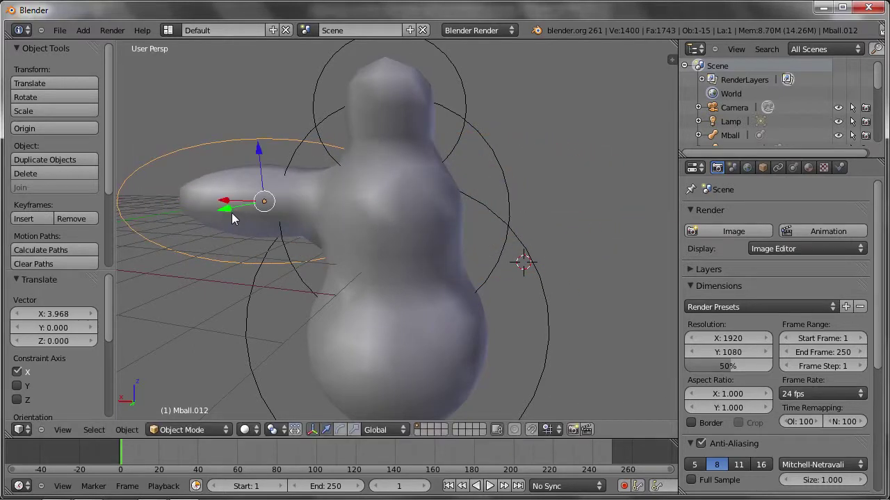
Step: Copy the arm across to the opposite side by X -4.688 and inspect the figure
{"action": "key", "text": "shift+d"}
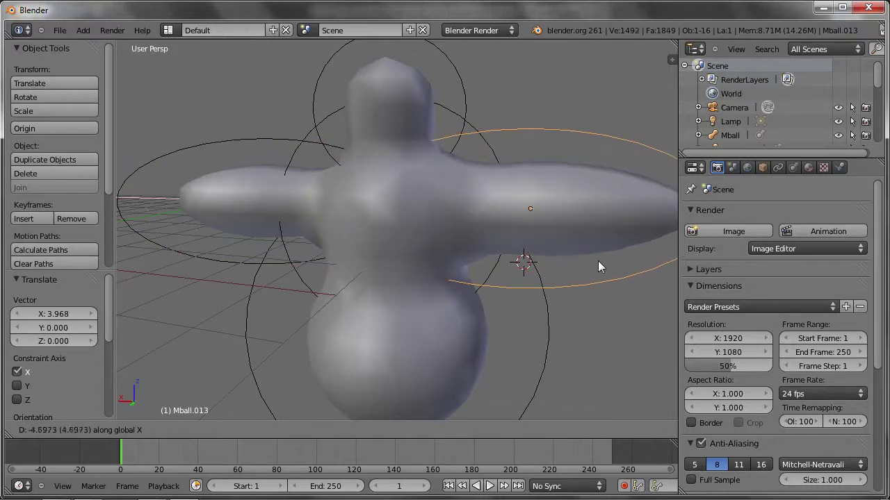
{"action": "left_click", "coordinate": [597, 260]}
{"action": "mouse_move", "coordinate": [596, 260]}
{"action": "middle_mouse_down"}
{"action": "mouse_move", "coordinate": [582, 278]}
{"action": "mouse_move", "coordinate": [494, 280]}
{"action": "mouse_move", "coordinate": [525, 273]}
{"action": "middle_mouse_up"}
{"action": "scroll", "coordinate": [582, 278], "scroll_direction": "down", "scroll_amount": 4}
{"action": "mouse_move", "coordinate": [552, 320]}
{"action": "middle_mouse_down"}
{"action": "mouse_move", "coordinate": [519, 303]}
{"action": "mouse_move", "coordinate": [477, 231]}
{"action": "middle_mouse_up"}
{"action": "middle_click_drag", "start_coordinate": [497, 276], "coordinate": [511, 274]}
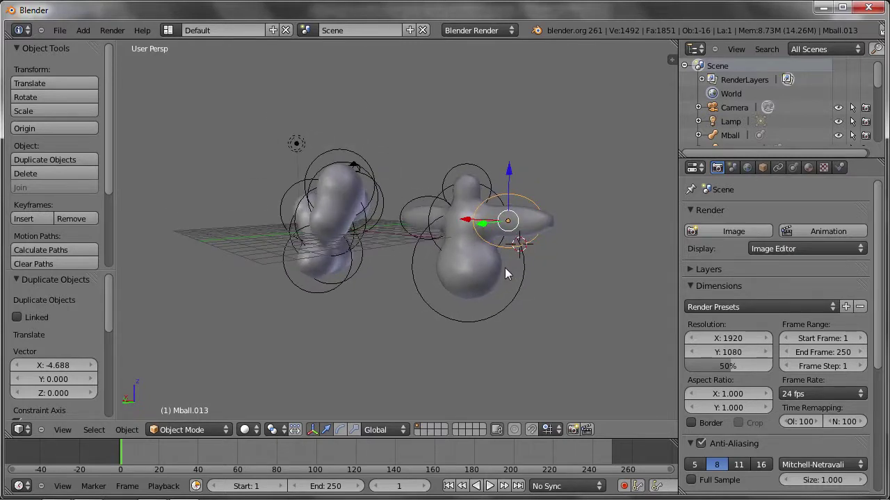
Step: Convert the metaball figures into one mesh object, Mball.014, using Convert to Mesh
{"action": "right_click", "coordinate": [501, 278]}
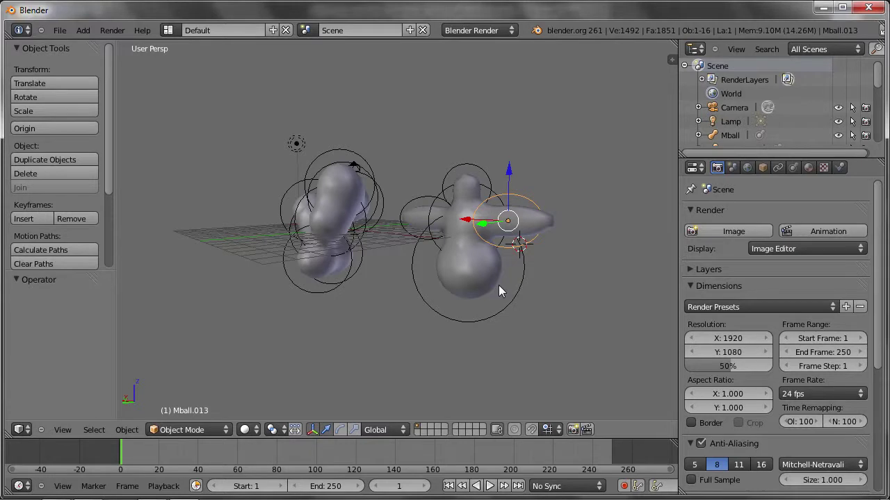
{"action": "key", "text": "space"}
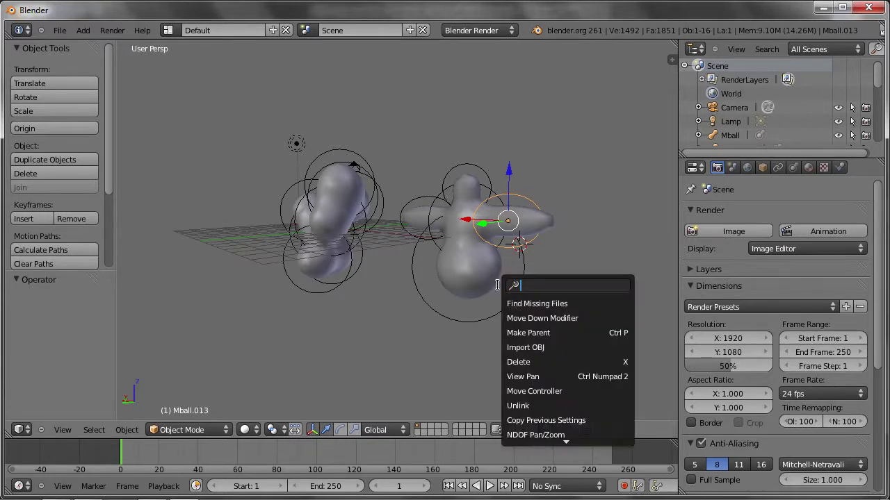
{"action": "type", "text": "con"}
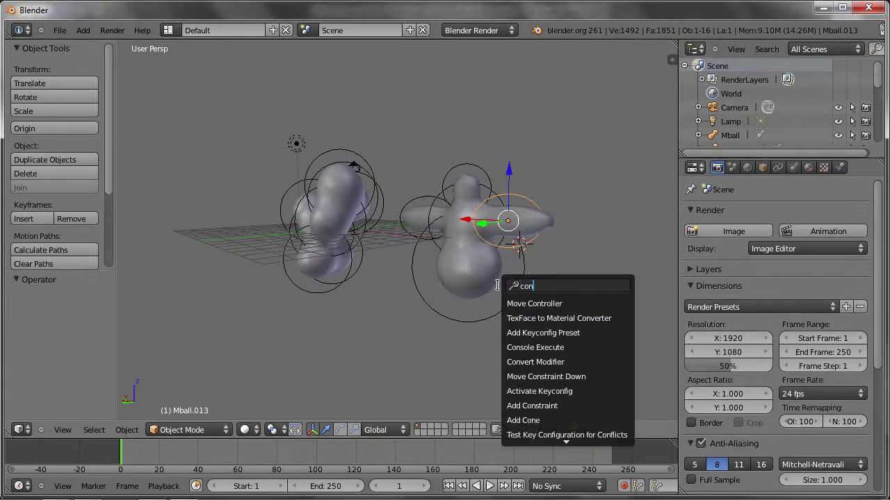
{"action": "type", "text": "vert"}
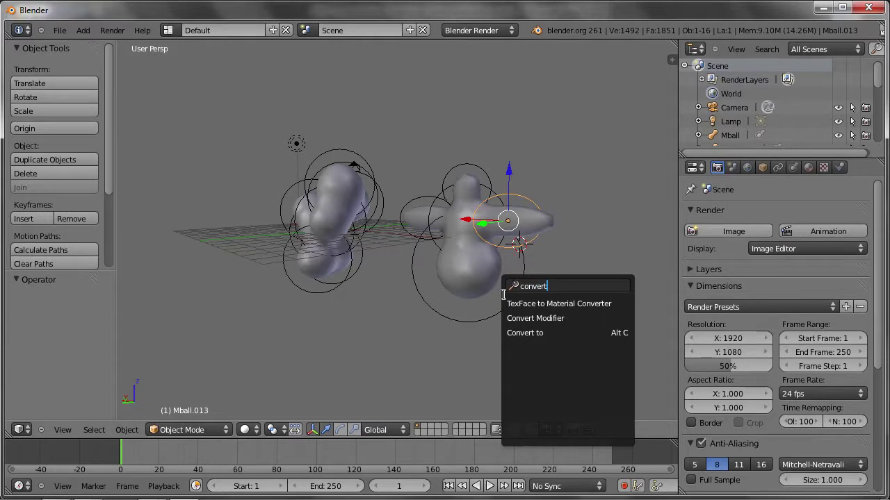
{"action": "left_click", "coordinate": [532, 334]}
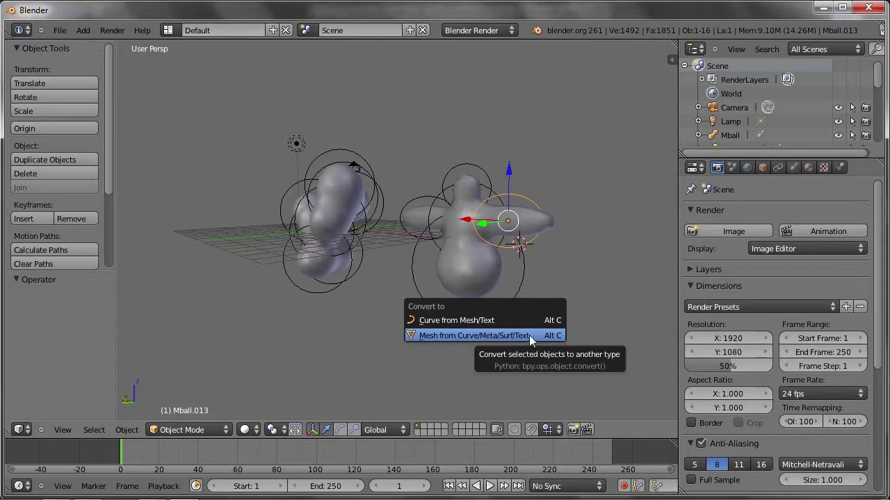
{"action": "left_click", "coordinate": [456, 339]}
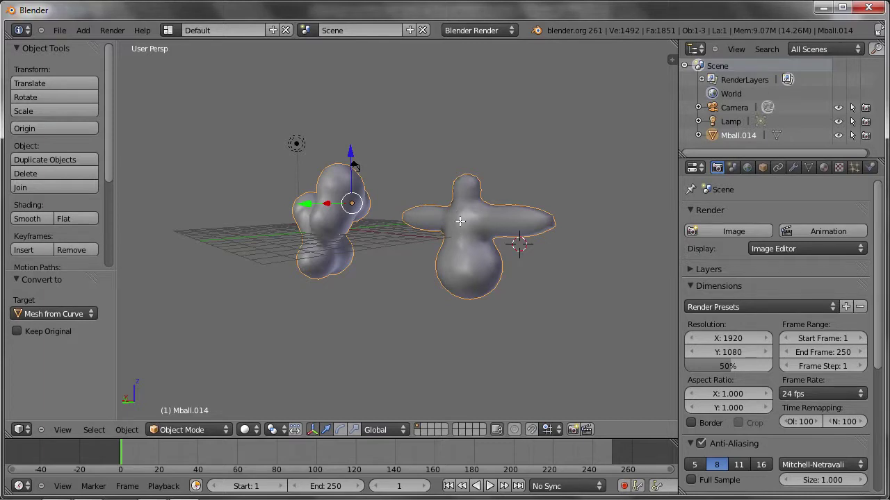
{"action": "key", "text": "Tab"}
{"action": "scroll", "coordinate": [459, 223], "scroll_direction": "up", "scroll_amount": 2}
{"action": "right_click", "coordinate": [466, 197]}
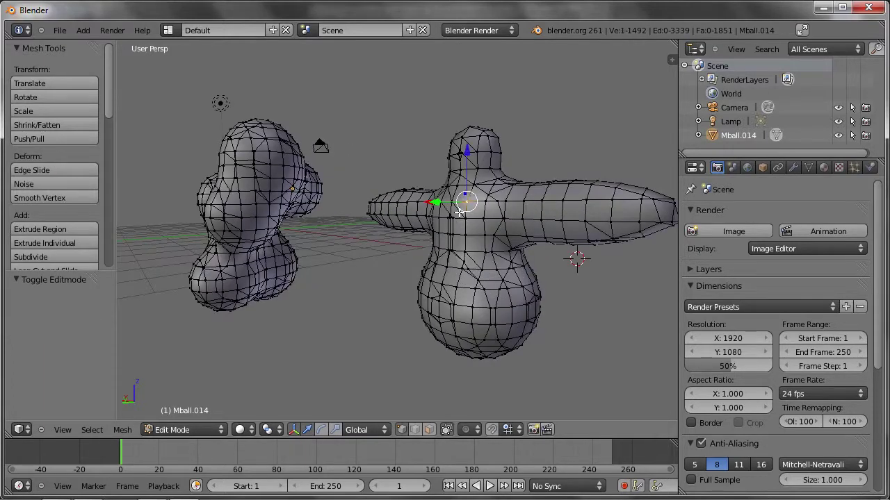
{"action": "mouse_move", "coordinate": [472, 212]}
{"action": "middle_mouse_down"}
{"action": "mouse_move", "coordinate": [516, 224]}
{"action": "mouse_move", "coordinate": [466, 184]}
{"action": "middle_mouse_up"}
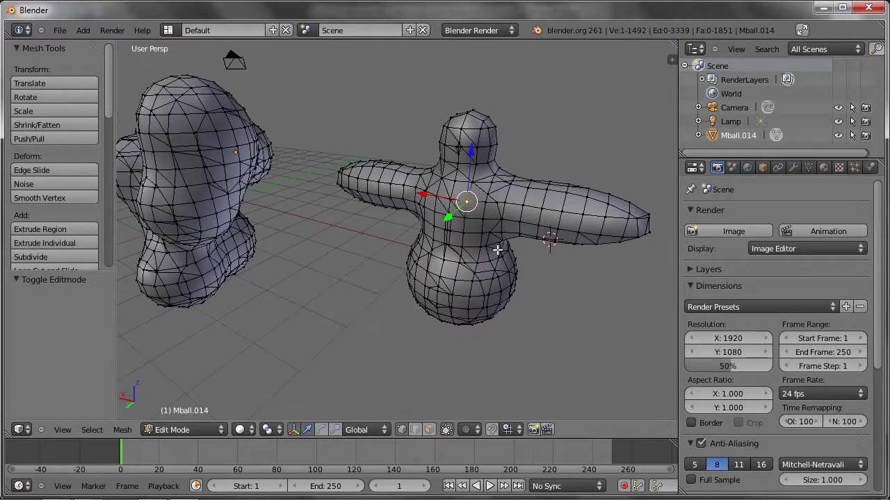
{"action": "scroll", "coordinate": [472, 208], "scroll_direction": "up", "scroll_amount": 4}
{"action": "right_click", "coordinate": [436, 114]}
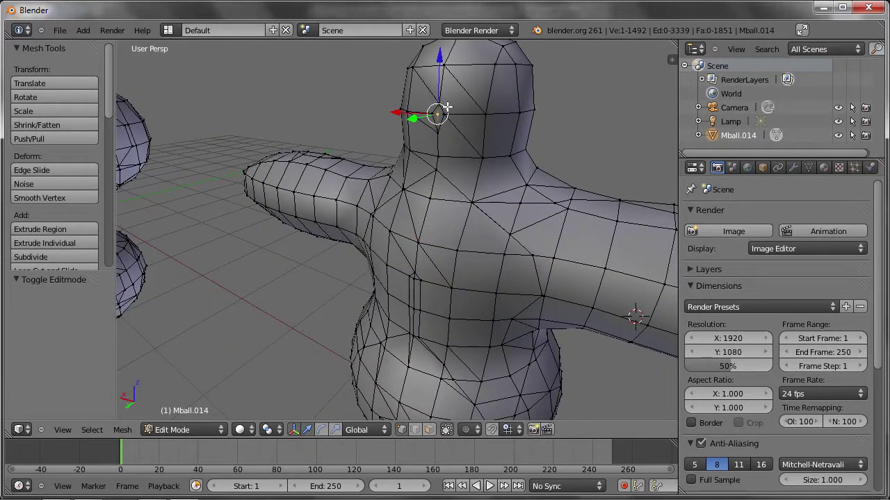
{"action": "scroll", "coordinate": [438, 109], "scroll_direction": "down", "scroll_amount": 2}
{"action": "mouse_move", "coordinate": [452, 119]}
{"action": "middle_mouse_down"}
{"action": "mouse_move", "coordinate": [454, 102]}
{"action": "mouse_move", "coordinate": [477, 145]}
{"action": "mouse_move", "coordinate": [506, 135]}
{"action": "mouse_move", "coordinate": [510, 97]}
{"action": "mouse_move", "coordinate": [477, 121]}
{"action": "middle_mouse_up"}
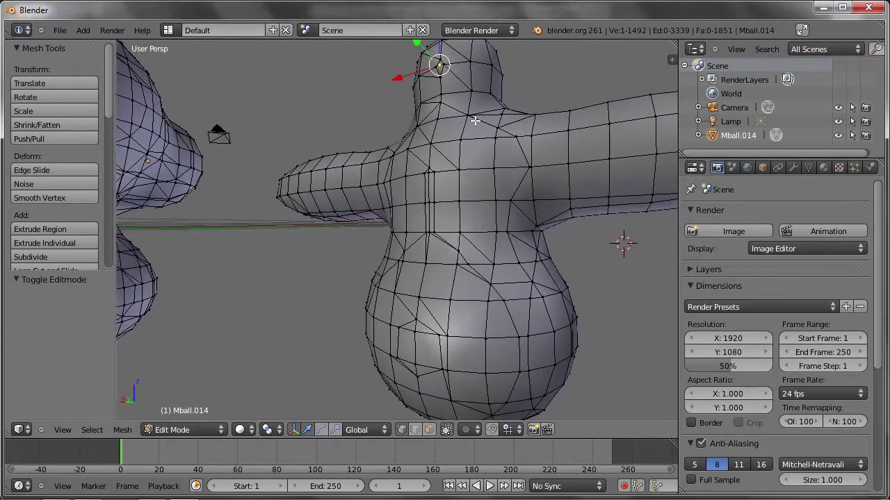
{"action": "scroll", "coordinate": [443, 161], "scroll_direction": "up", "scroll_amount": 3}
{"action": "right_click", "coordinate": [424, 178]}
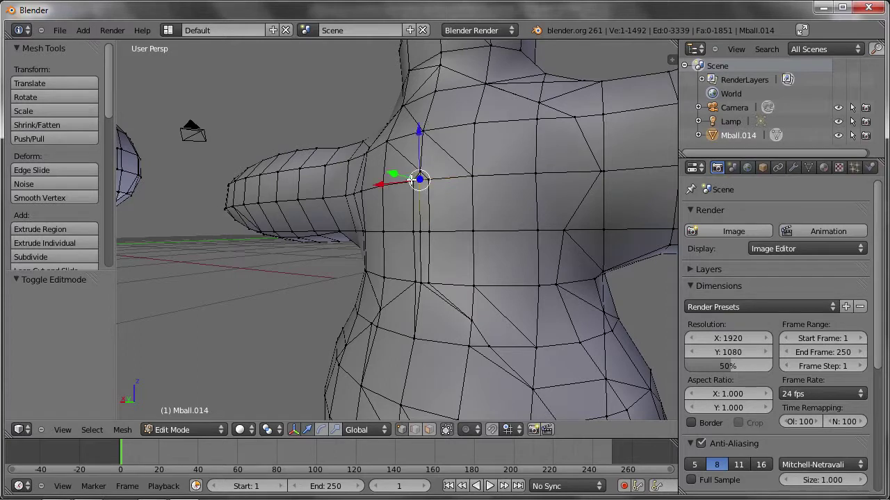
{"action": "key", "text": "Tab"}
{"action": "scroll", "coordinate": [448, 222], "scroll_direction": "down", "scroll_amount": 5}
{"action": "mouse_move", "coordinate": [459, 155]}
{"action": "middle_mouse_down"}
{"action": "mouse_move", "coordinate": [455, 216]}
{"action": "mouse_move", "coordinate": [386, 255]}
{"action": "mouse_move", "coordinate": [418, 226]}
{"action": "mouse_move", "coordinate": [526, 222]}
{"action": "mouse_move", "coordinate": [506, 231]}
{"action": "middle_mouse_up"}
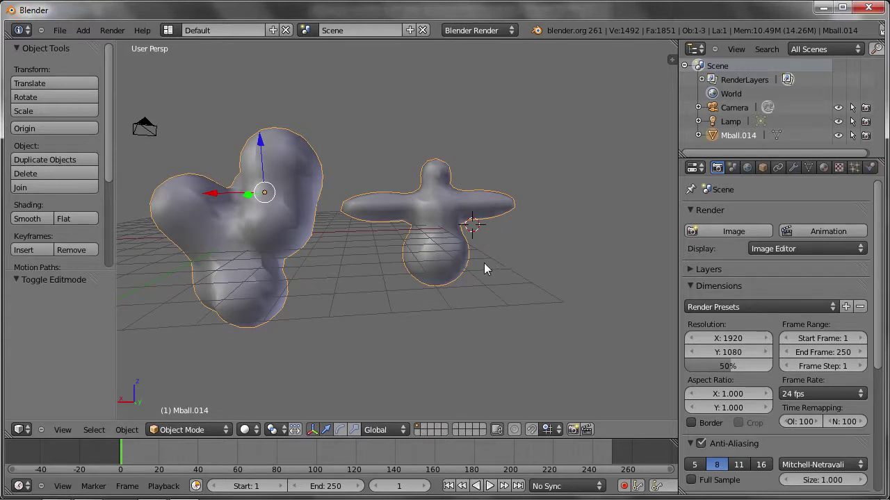
Step: Delete both mesh figures and add a default Text object at the scene origin
{"action": "key", "text": "Delete"}
{"action": "mouse_move", "coordinate": [300, 275]}
{"action": "middle_mouse_down"}
{"action": "mouse_move", "coordinate": [290, 276]}
{"action": "mouse_move", "coordinate": [483, 320]}
{"action": "mouse_move", "coordinate": [398, 283]}
{"action": "middle_mouse_up"}
{"action": "key", "text": "shift+a"}
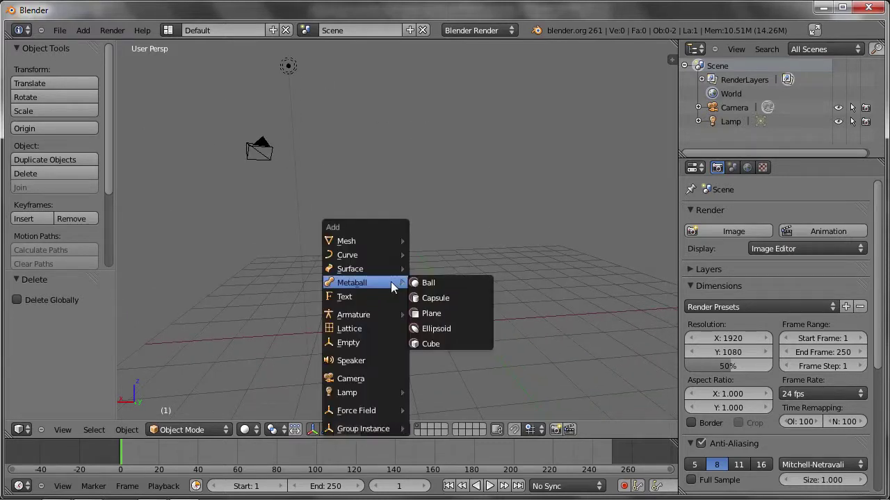
{"action": "left_click", "coordinate": [352, 297]}
{"action": "mouse_move", "coordinate": [416, 337]}
{"action": "middle_mouse_down"}
{"action": "mouse_move", "coordinate": [358, 339]}
{"action": "mouse_move", "coordinate": [623, 332]}
{"action": "mouse_move", "coordinate": [490, 335]}
{"action": "mouse_move", "coordinate": [533, 328]}
{"action": "mouse_move", "coordinate": [484, 298]}
{"action": "middle_mouse_up"}
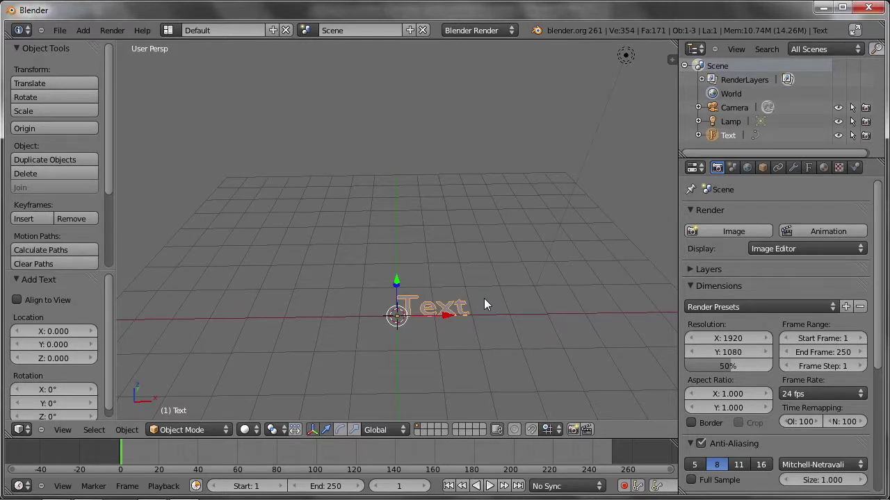
Step: Replace the default word 'Text' with 'Galileo Blender Training' and finish editing
{"action": "key", "text": "Tab"}
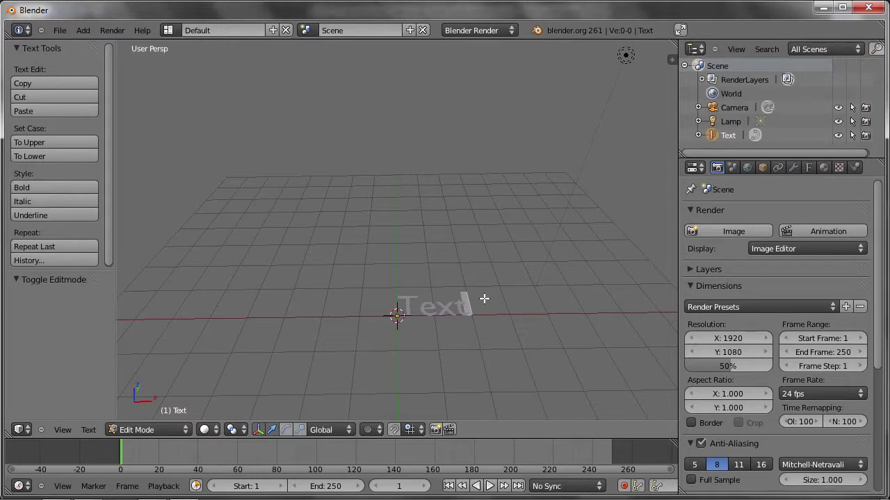
{"action": "key", "text": "BackSpace"}
{"action": "key", "text": "BackSpace"}
{"action": "key", "text": "BackSpace"}
{"action": "key", "text": "BackSpace"}
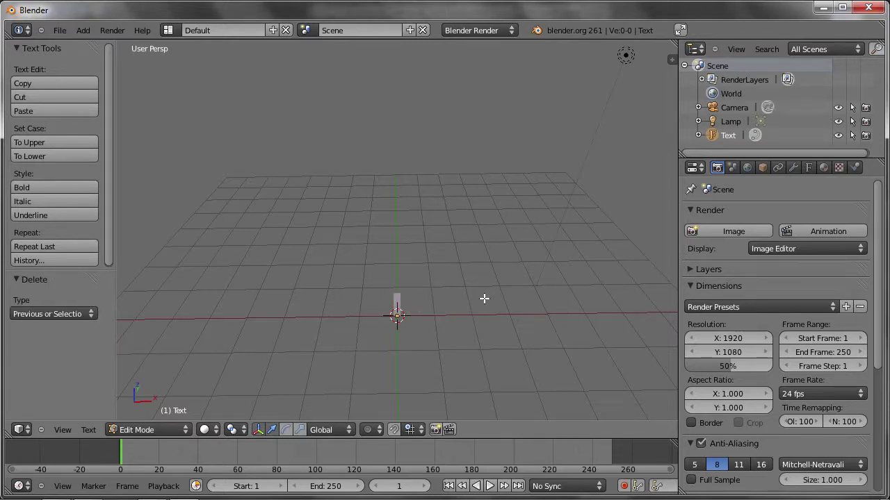
{"action": "type", "text": "Galileo Blender Tr"}
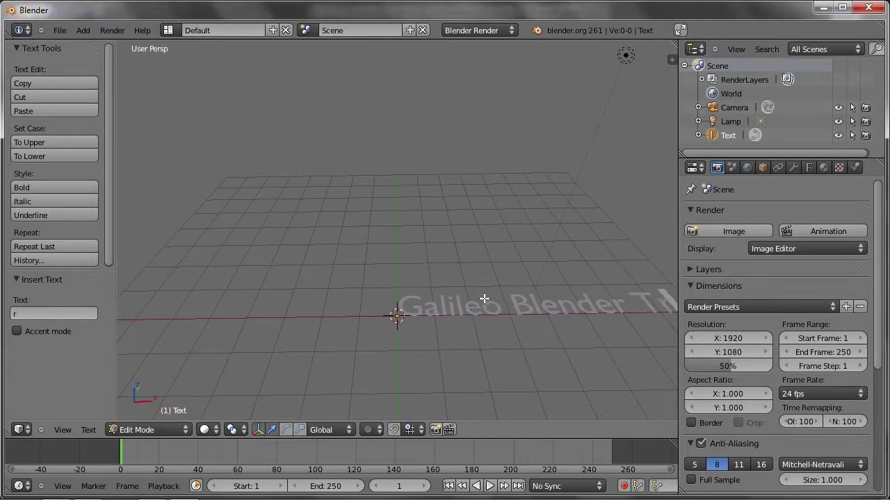
{"action": "key", "text": "Return"}
{"action": "middle_click_drag", "start_coordinate": [518, 302], "coordinate": [397, 312]}
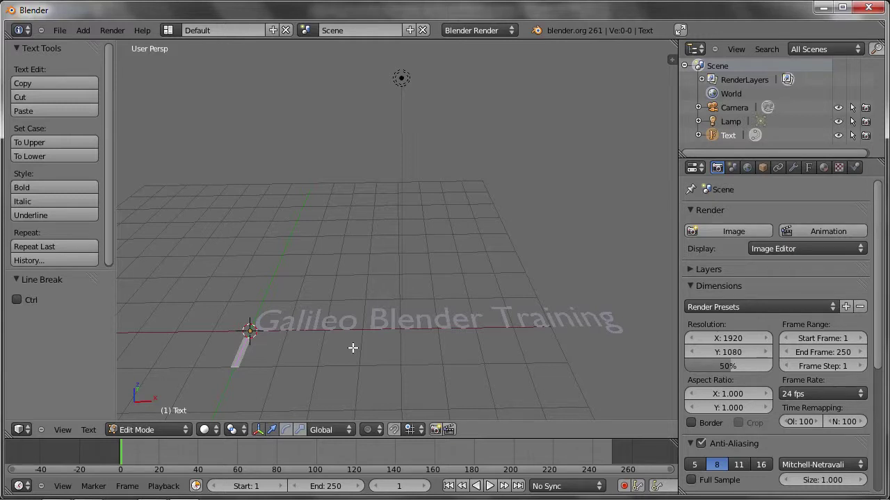
{"action": "key", "text": "Tab"}
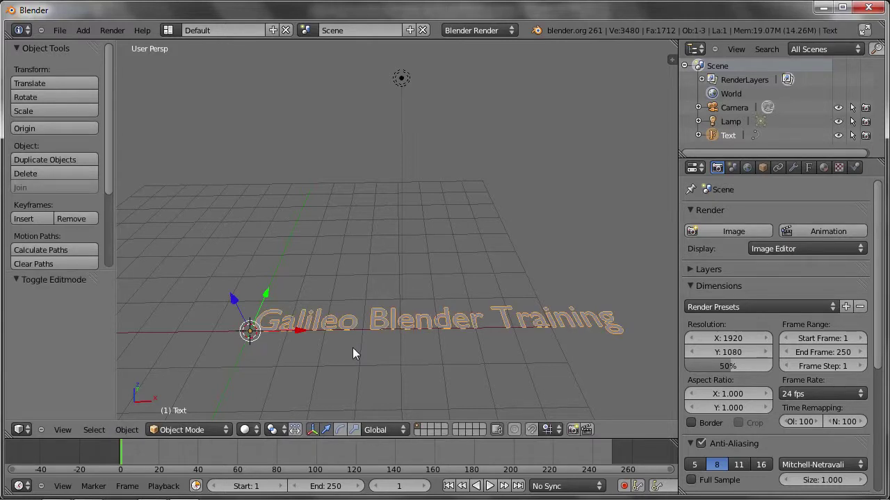
{"action": "mouse_move", "coordinate": [352, 348]}
{"action": "middle_mouse_down"}
{"action": "mouse_move", "coordinate": [481, 296]}
{"action": "mouse_move", "coordinate": [442, 195]}
{"action": "middle_mouse_up"}
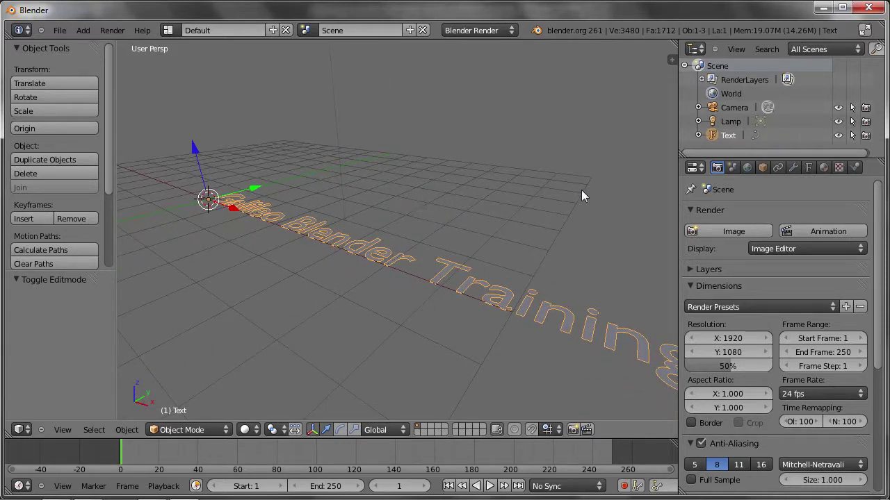
Step: Give the text a Geometry extrude of 0.280
{"action": "left_click", "coordinate": [810, 167]}
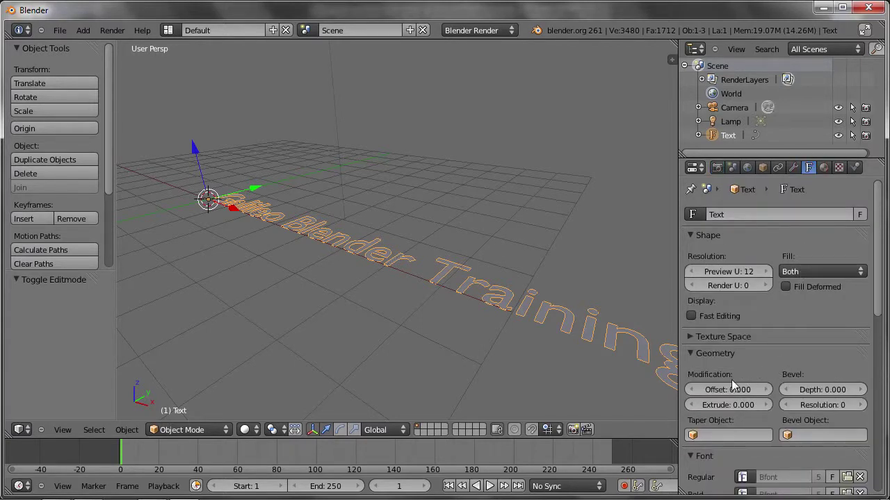
{"action": "left_click_drag", "start_coordinate": [718, 409], "coordinate": [723, 409]}
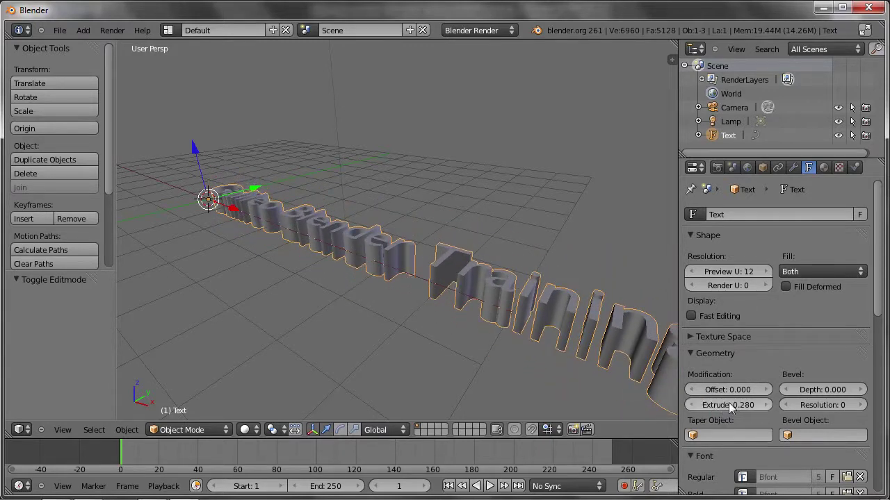
{"action": "mouse_move", "coordinate": [526, 308]}
{"action": "middle_mouse_down"}
{"action": "mouse_move", "coordinate": [426, 302]}
{"action": "mouse_move", "coordinate": [470, 324]}
{"action": "mouse_move", "coordinate": [450, 266]}
{"action": "middle_mouse_up"}
Step: Rotate the text 90° about X so it stands upright
{"action": "type", "text": "rx"}
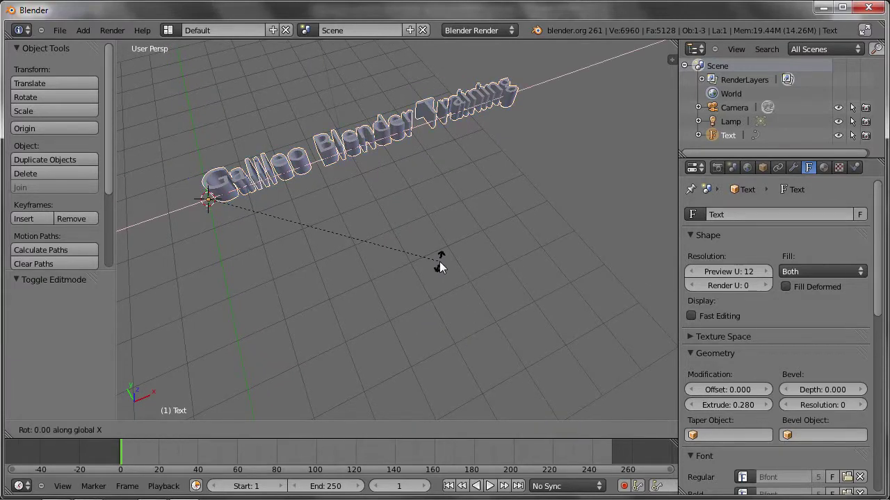
{"action": "type", "text": "90"}
{"action": "key", "text": "Return"}
{"action": "mouse_move", "coordinate": [440, 262]}
{"action": "middle_mouse_down"}
{"action": "mouse_move", "coordinate": [382, 255]}
{"action": "mouse_move", "coordinate": [374, 193]}
{"action": "mouse_move", "coordinate": [382, 222]}
{"action": "mouse_move", "coordinate": [332, 238]}
{"action": "mouse_move", "coordinate": [377, 264]}
{"action": "mouse_move", "coordinate": [408, 269]}
{"action": "middle_mouse_up"}
{"action": "mouse_move", "coordinate": [393, 238]}
{"action": "middle_mouse_down"}
{"action": "mouse_move", "coordinate": [388, 227]}
{"action": "mouse_move", "coordinate": [402, 279]}
{"action": "mouse_move", "coordinate": [385, 236]}
{"action": "mouse_move", "coordinate": [398, 249]}
{"action": "mouse_move", "coordinate": [387, 252]}
{"action": "mouse_move", "coordinate": [396, 249]}
{"action": "mouse_move", "coordinate": [396, 220]}
{"action": "mouse_move", "coordinate": [364, 217]}
{"action": "mouse_move", "coordinate": [354, 251]}
{"action": "middle_mouse_up"}
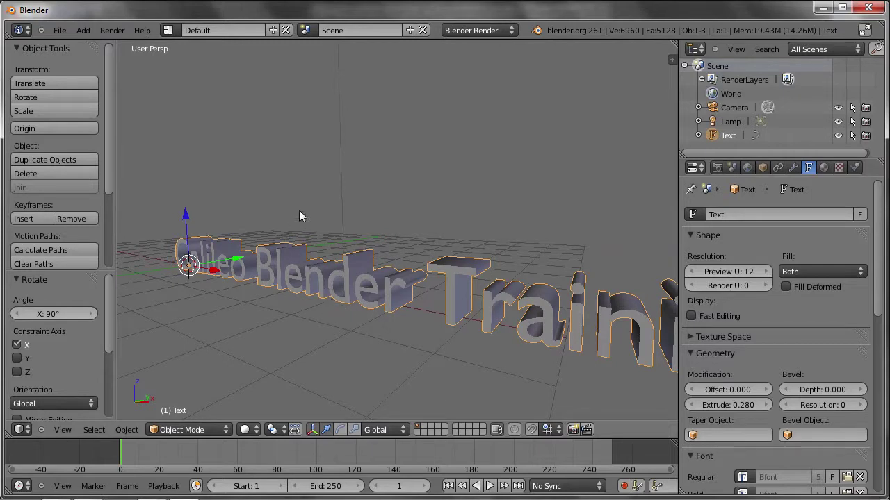
{"action": "key", "text": "shift+a"}
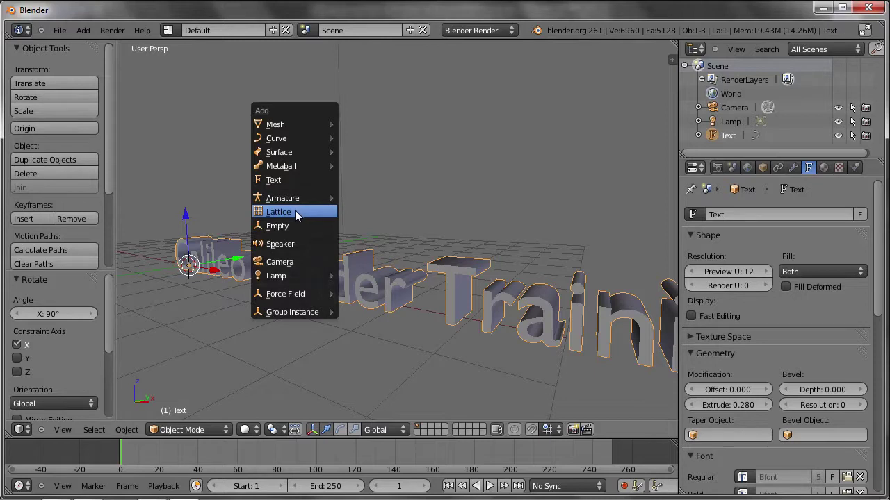
Step: Add a Lattice object and move it over the middle of the text
{"action": "left_click", "coordinate": [283, 213]}
{"action": "left_click_drag", "start_coordinate": [192, 226], "coordinate": [183, 209]}
{"action": "mouse_move", "coordinate": [183, 209]}
{"action": "middle_mouse_down"}
{"action": "mouse_move", "coordinate": [263, 299]}
{"action": "mouse_move", "coordinate": [306, 318]}
{"action": "middle_mouse_up"}
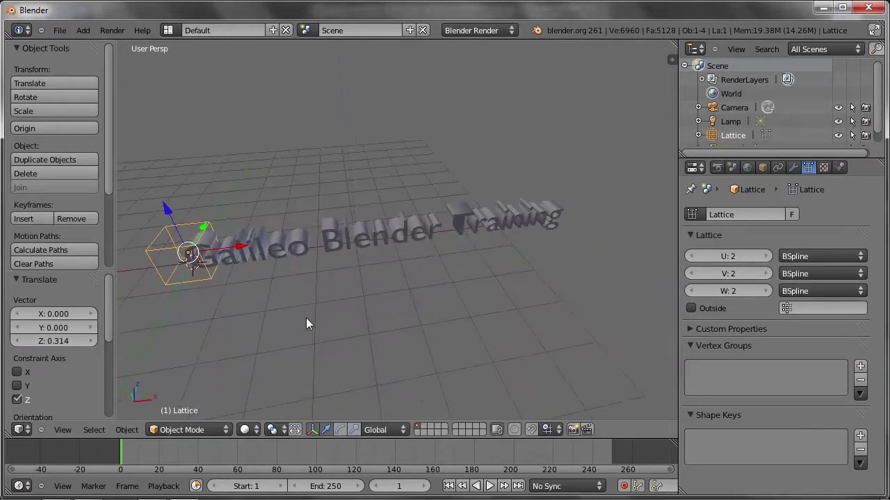
{"action": "key", "text": "g"}
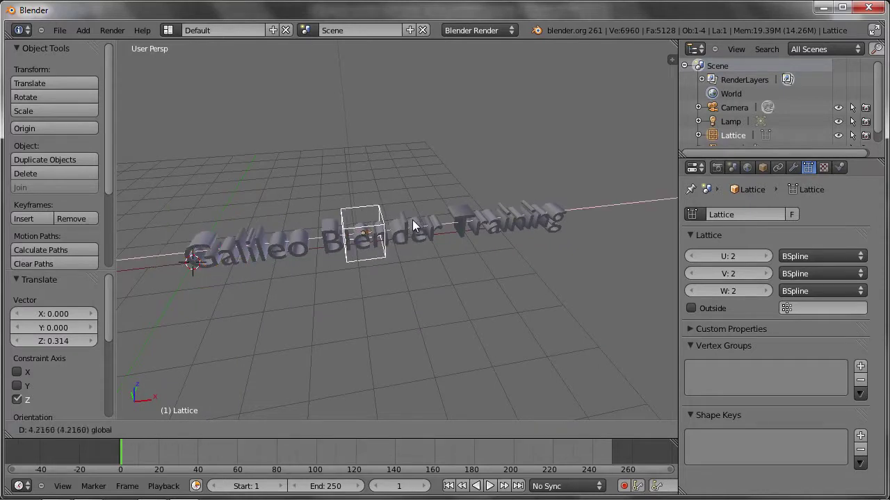
{"action": "left_click", "coordinate": [412, 220]}
{"action": "mouse_move", "coordinate": [380, 267]}
{"action": "middle_mouse_down"}
{"action": "mouse_move", "coordinate": [407, 234]}
{"action": "mouse_move", "coordinate": [447, 252]}
{"action": "mouse_move", "coordinate": [379, 281]}
{"action": "mouse_move", "coordinate": [406, 238]}
{"action": "middle_mouse_up"}
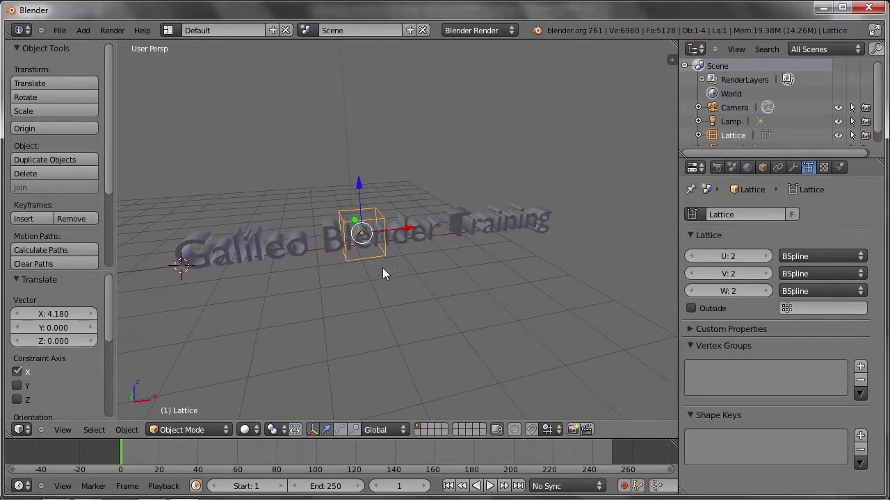
Step: Stretch the lattice along X and shift it until it encloses the whole text
{"action": "key", "text": "s"}
{"action": "key", "text": "x"}
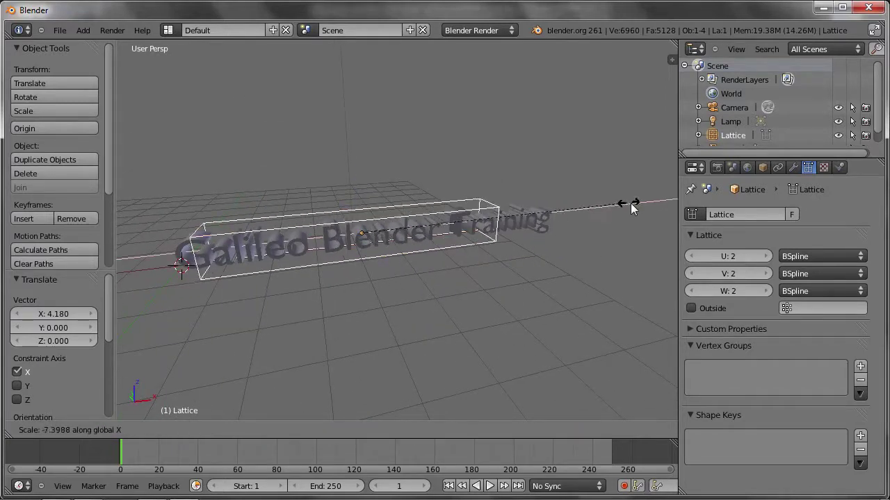
{"action": "right_click", "coordinate": [632, 207]}
{"action": "key", "text": "s"}
{"action": "key", "text": "x"}
{"action": "left_click", "coordinate": [457, 277]}
{"action": "left_click_drag", "start_coordinate": [422, 234], "coordinate": [435, 238]}
{"action": "key", "text": "s"}
{"action": "key", "text": "x"}
{"action": "left_click", "coordinate": [444, 249]}
{"action": "mouse_move", "coordinate": [445, 248]}
{"action": "middle_mouse_down"}
{"action": "mouse_move", "coordinate": [254, 214]}
{"action": "mouse_move", "coordinate": [277, 198]}
{"action": "mouse_move", "coordinate": [453, 235]}
{"action": "middle_mouse_up"}
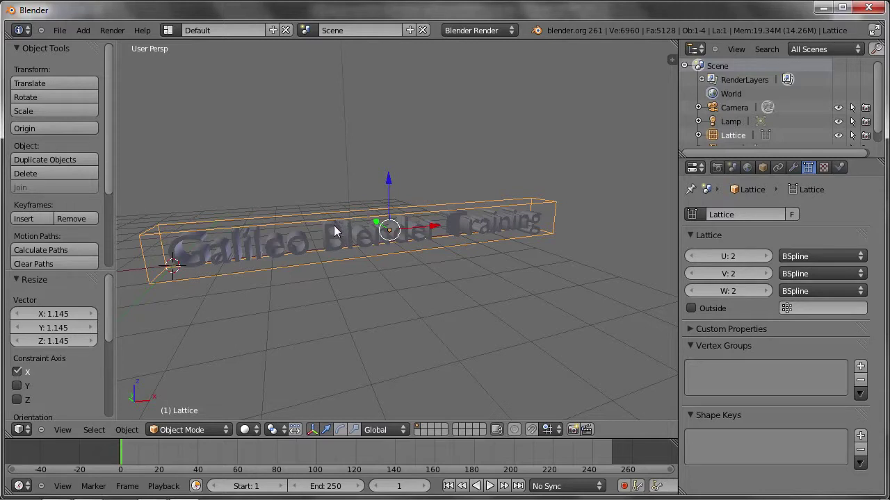
{"action": "key", "text": "Tab"}
Step: Set the lattice resolution to U 6, V 2 and W 2
{"action": "right_click", "coordinate": [140, 234]}
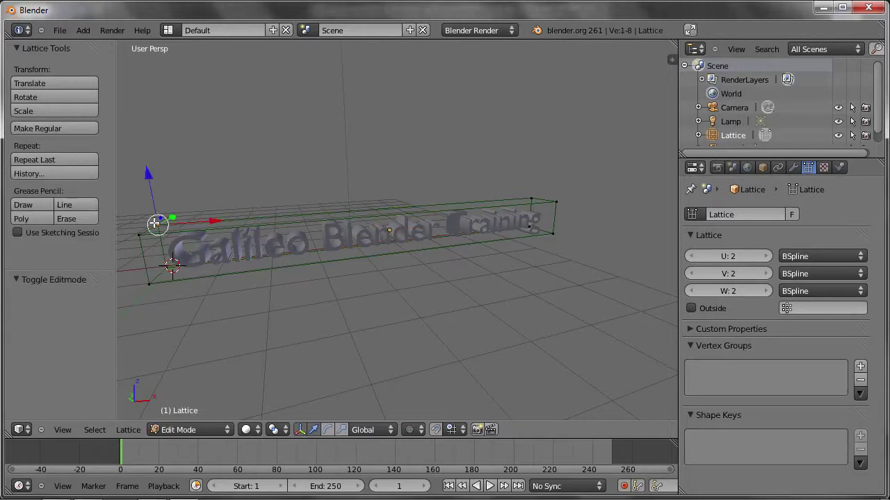
{"action": "key", "text": "Tab"}
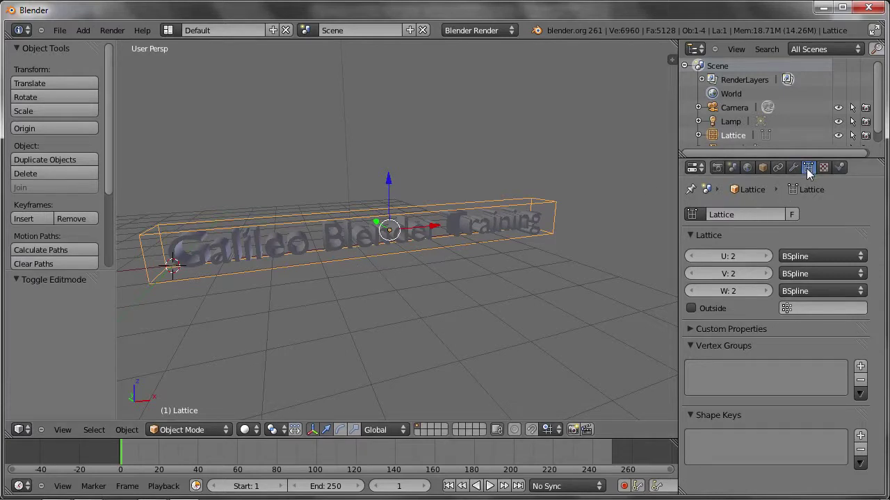
{"action": "left_click", "coordinate": [764, 291]}
{"action": "left_click", "coordinate": [764, 274]}
{"action": "left_click", "coordinate": [765, 258]}
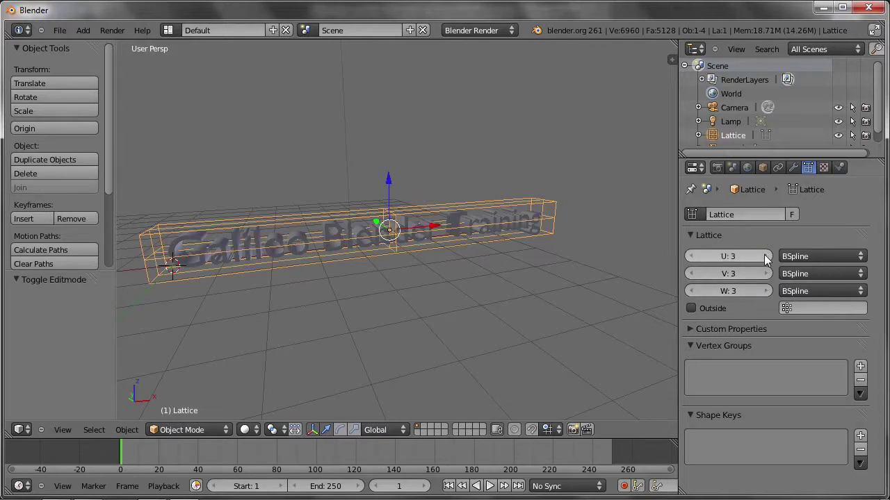
{"action": "left_click", "coordinate": [693, 273]}
{"action": "left_click", "coordinate": [753, 257]}
{"action": "left_click", "coordinate": [753, 256]}
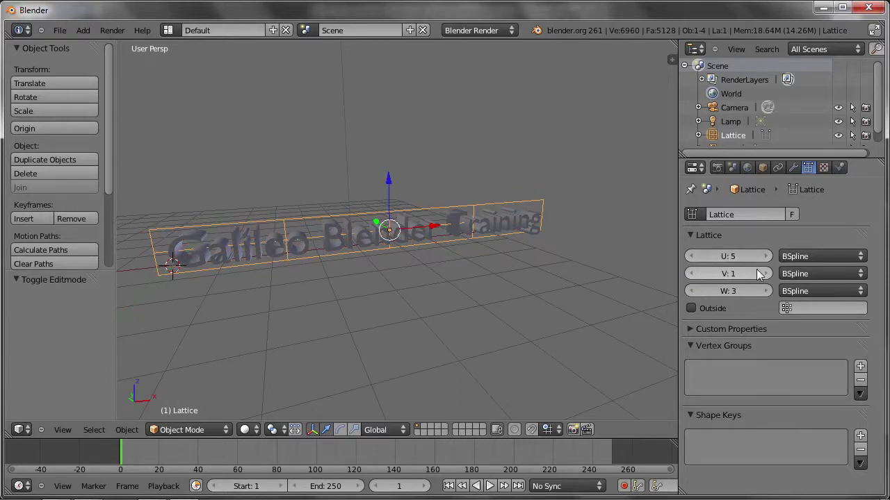
{"action": "left_click", "coordinate": [765, 274]}
{"action": "left_click", "coordinate": [765, 257]}
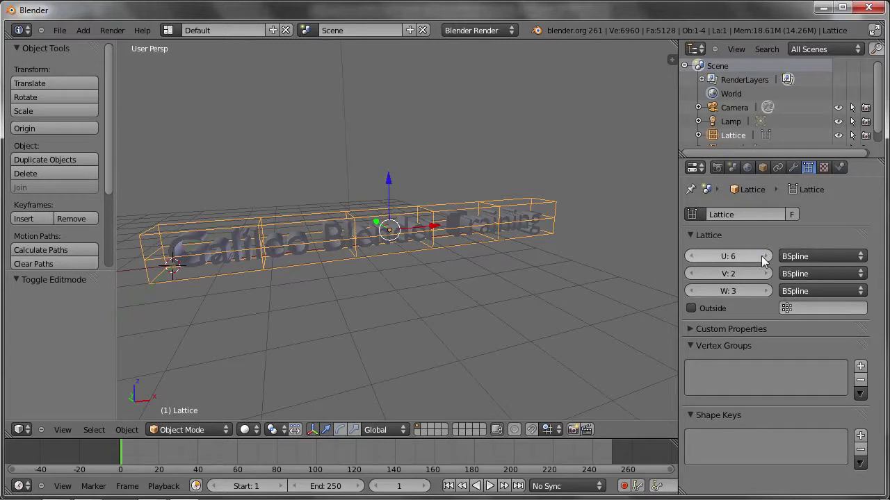
{"action": "left_click", "coordinate": [694, 291]}
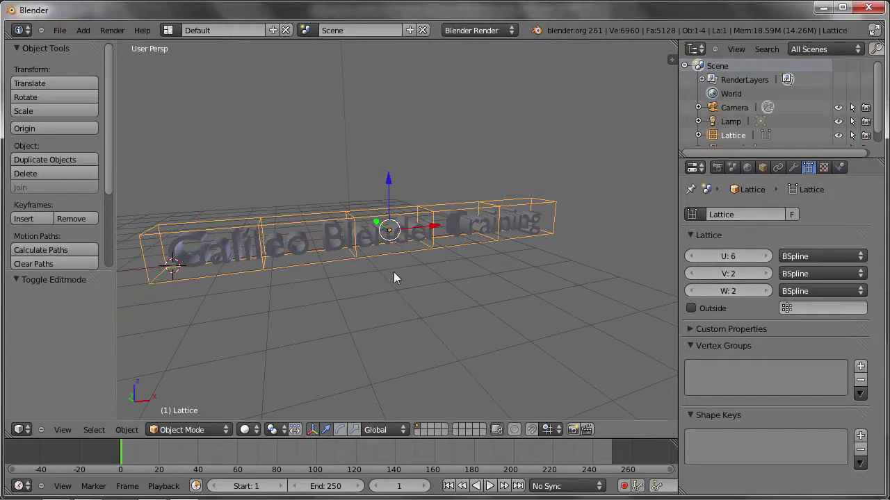
{"action": "right_click", "coordinate": [327, 237]}
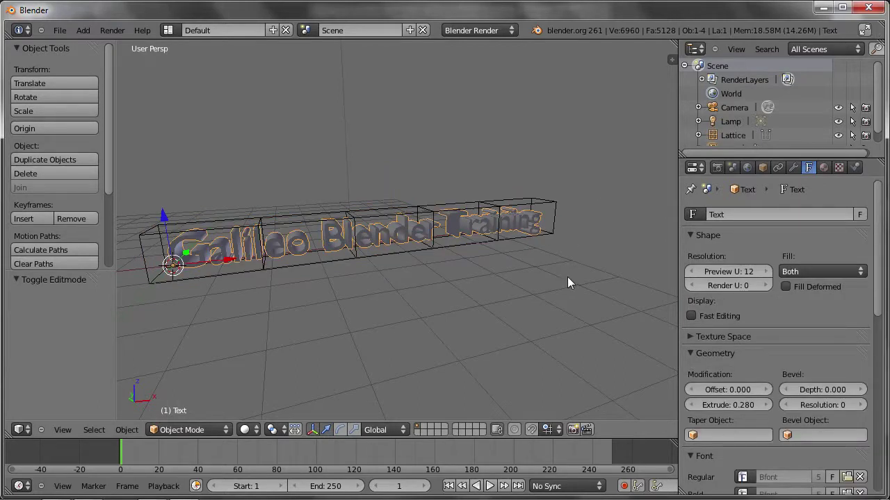
Step: Add a Lattice modifier to the text with Lattice as its deforming object
{"action": "left_click", "coordinate": [794, 168]}
{"action": "left_click", "coordinate": [760, 230]}
{"action": "left_click", "coordinate": [758, 230]}
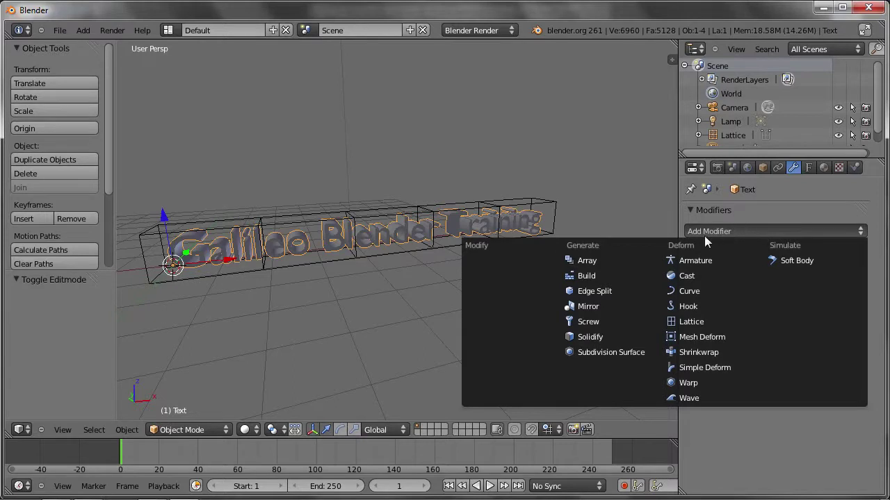
{"action": "left_click", "coordinate": [699, 323]}
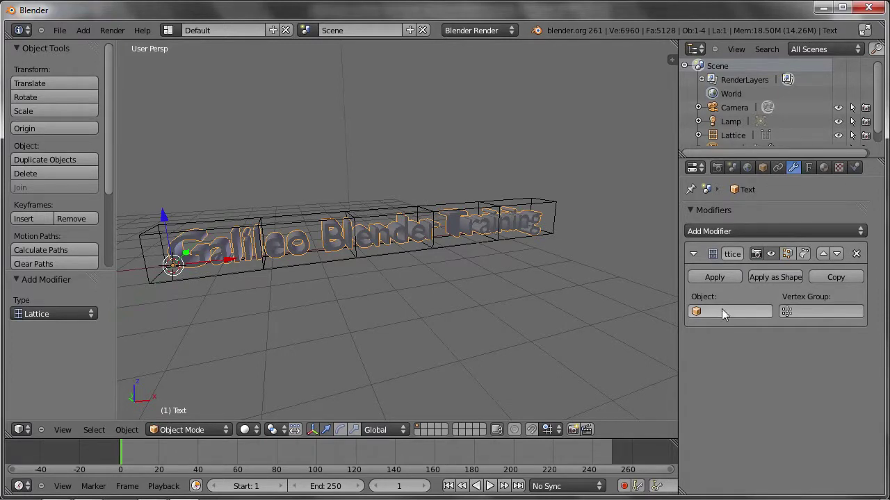
{"action": "left_click", "coordinate": [722, 309]}
{"action": "left_click", "coordinate": [713, 331]}
Step: Select the lattice cage and enter its point editing, picking a top middle point
{"action": "right_click", "coordinate": [401, 219]}
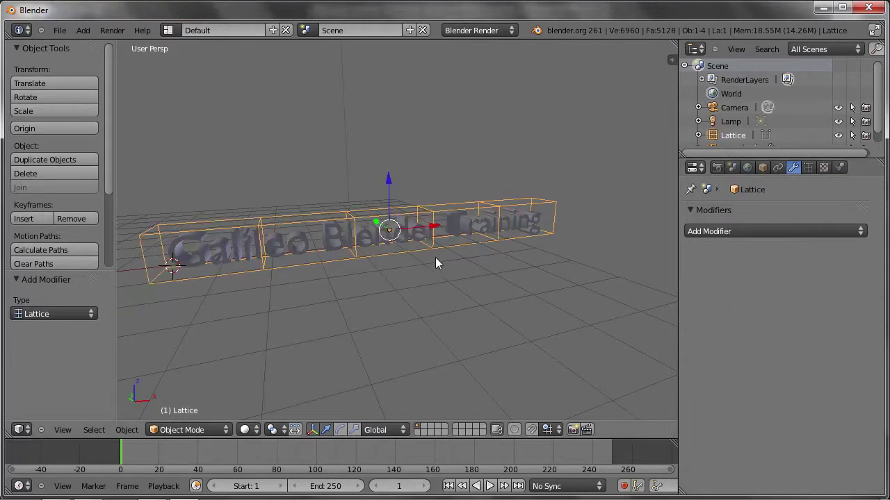
{"action": "key", "text": "Tab"}
{"action": "right_click", "coordinate": [348, 213]}
Step: Raise the middle top lattice points and pull the front bottom point down along Z
{"action": "key", "text": "g"}
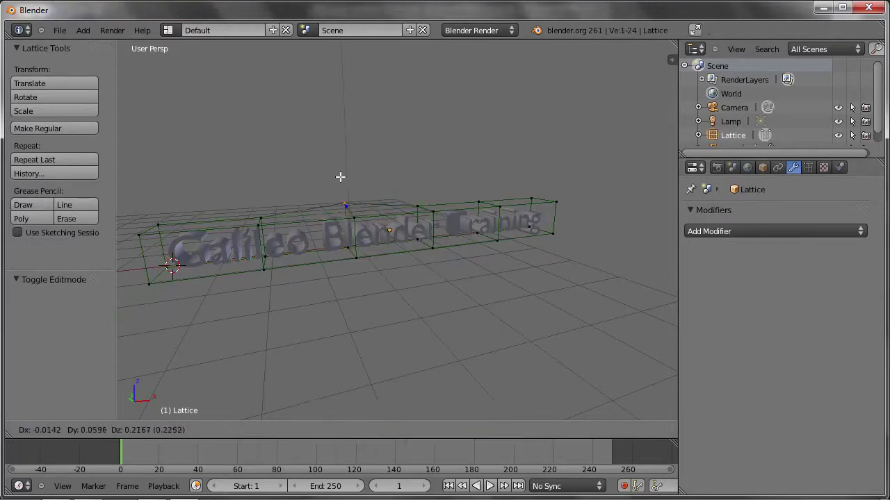
{"action": "left_click", "coordinate": [341, 136]}
{"action": "right_click", "coordinate": [357, 223]}
{"action": "key", "text": "g"}
{"action": "left_click", "coordinate": [339, 84]}
{"action": "right_click", "coordinate": [352, 247]}
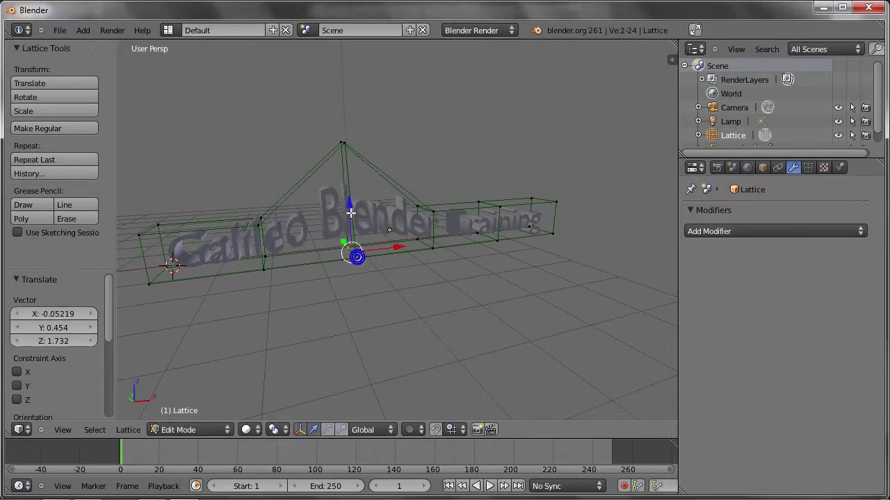
{"action": "key", "text": "g"}
{"action": "key", "text": "z"}
{"action": "left_click", "coordinate": [369, 313]}
{"action": "left_click", "coordinate": [370, 315]}
{"action": "right_click", "coordinate": [425, 211]}
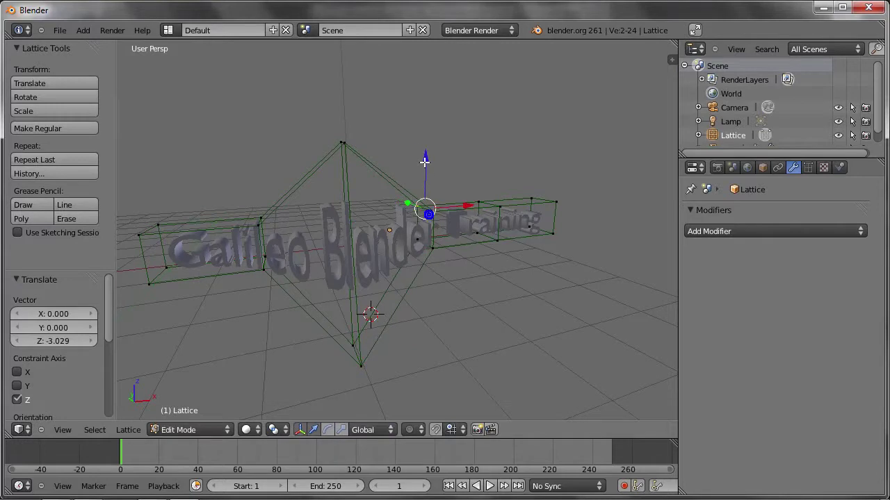
{"action": "left_click_drag", "start_coordinate": [424, 162], "coordinate": [426, 120]}
Step: Lower the right-hand lattice points along Z, then return to Object Mode and select the text
{"action": "right_click", "coordinate": [501, 232]}
{"action": "right_click", "coordinate": [489, 202], "text": "shift"}
{"action": "right_click", "coordinate": [490, 203], "text": "shift"}
{"action": "right_click", "coordinate": [491, 203], "text": "shift"}
{"action": "right_click", "coordinate": [490, 205], "text": "shift"}
{"action": "key", "text": "g"}
{"action": "key", "text": "z"}
{"action": "left_click", "coordinate": [490, 206]}
{"action": "key", "text": "Tab"}
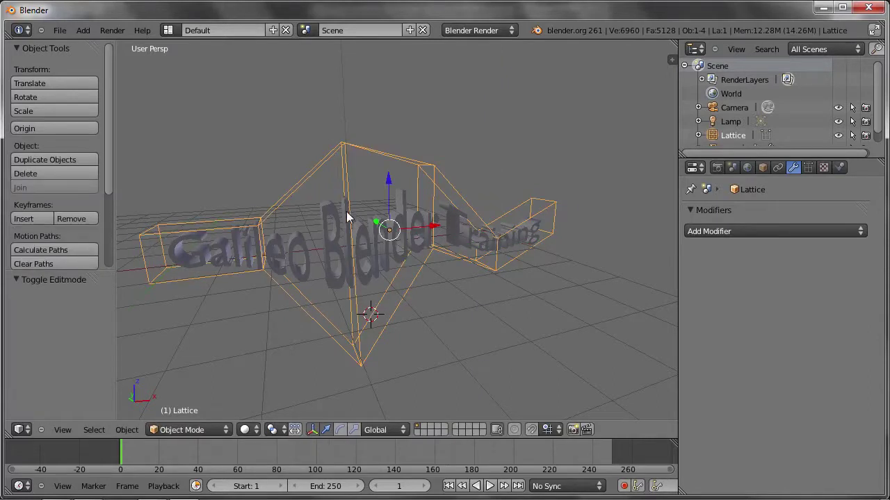
{"action": "right_click", "coordinate": [332, 268]}
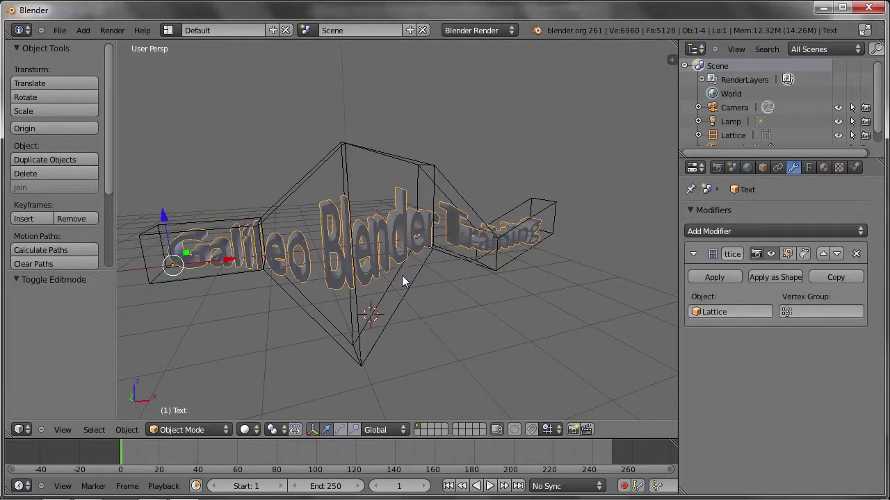
Step: Slide the text along X through the warped lattice
{"action": "mouse_move", "coordinate": [359, 289]}
{"action": "middle_mouse_down"}
{"action": "mouse_move", "coordinate": [463, 255]}
{"action": "mouse_move", "coordinate": [414, 247]}
{"action": "mouse_move", "coordinate": [445, 242]}
{"action": "mouse_move", "coordinate": [426, 234]}
{"action": "mouse_move", "coordinate": [466, 237]}
{"action": "mouse_move", "coordinate": [453, 252]}
{"action": "mouse_move", "coordinate": [351, 251]}
{"action": "middle_mouse_up"}
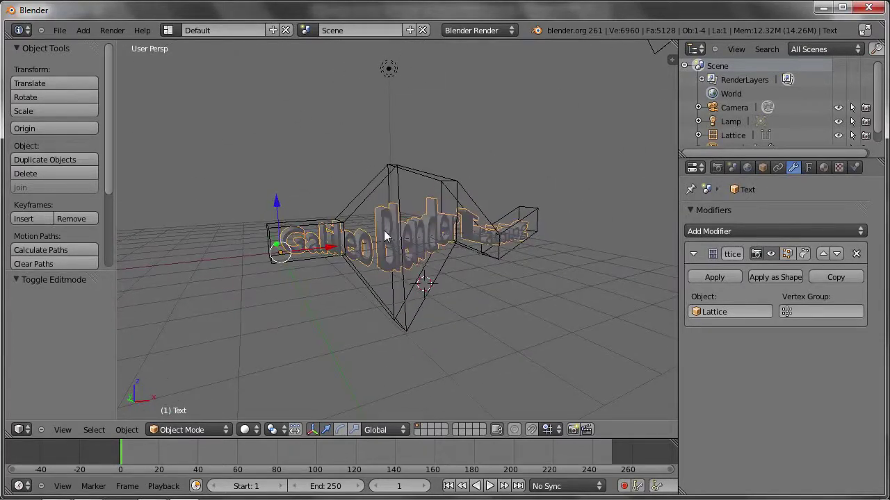
{"action": "key", "text": "g"}
{"action": "key", "text": "x"}
{"action": "left_click", "coordinate": [166, 282]}
{"action": "mouse_move", "coordinate": [167, 282]}
{"action": "middle_mouse_down"}
{"action": "mouse_move", "coordinate": [349, 261]}
{"action": "mouse_move", "coordinate": [373, 239]}
{"action": "middle_mouse_up"}
{"action": "key", "text": "g"}
{"action": "key", "text": "x"}
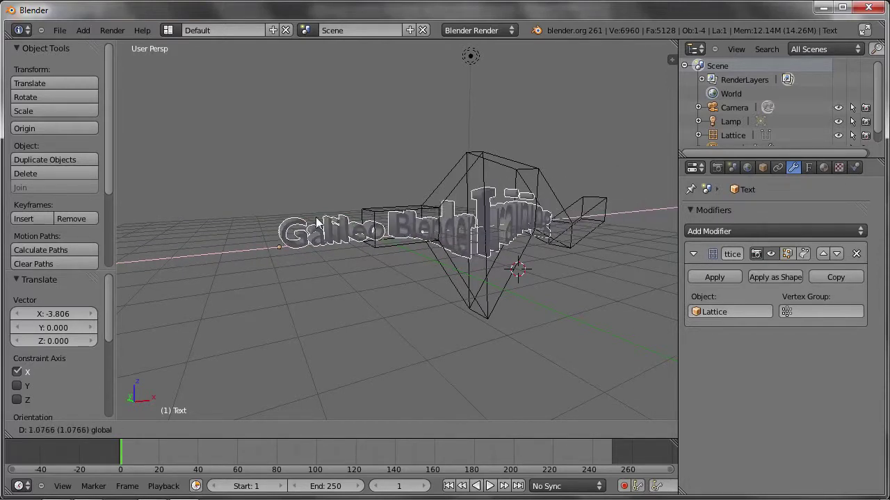
{"action": "left_click", "coordinate": [260, 228]}
Step: Give the letters a 0.01524 bevel depth with resolution 2 and reposition the text
{"action": "scroll", "coordinate": [515, 254], "scroll_direction": "up", "scroll_amount": 3}
{"action": "scroll", "coordinate": [486, 240], "scroll_direction": "up", "scroll_amount": 2}
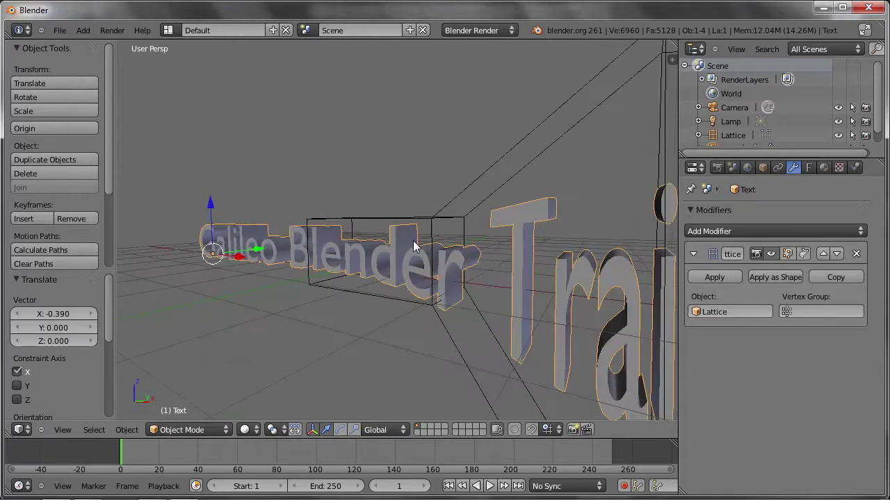
{"action": "scroll", "coordinate": [466, 243], "scroll_direction": "up", "scroll_amount": 2}
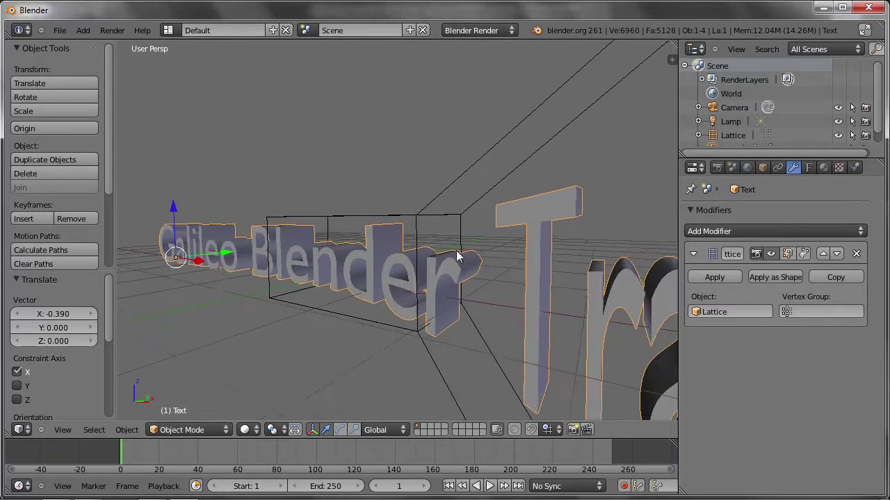
{"action": "left_click", "coordinate": [808, 167]}
{"action": "left_click_drag", "start_coordinate": [862, 390], "coordinate": [879, 392]}
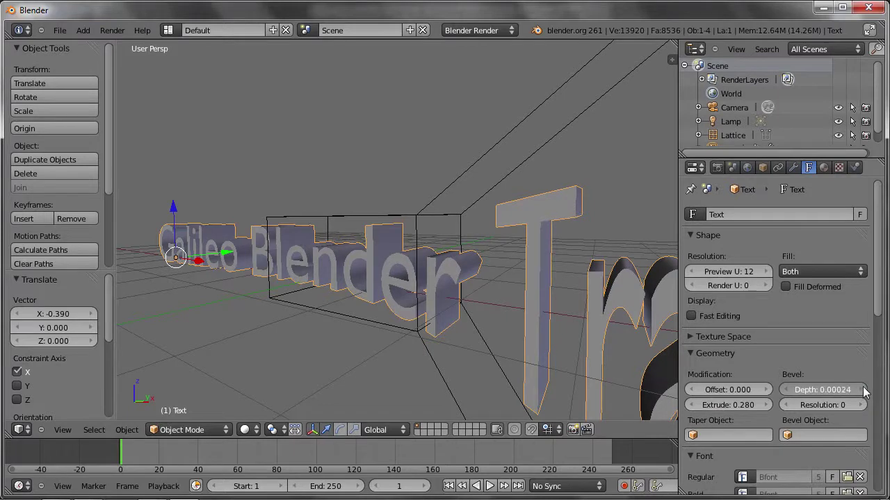
{"action": "left_click", "coordinate": [862, 404]}
{"action": "left_click", "coordinate": [862, 405]}
{"action": "key", "text": "g"}
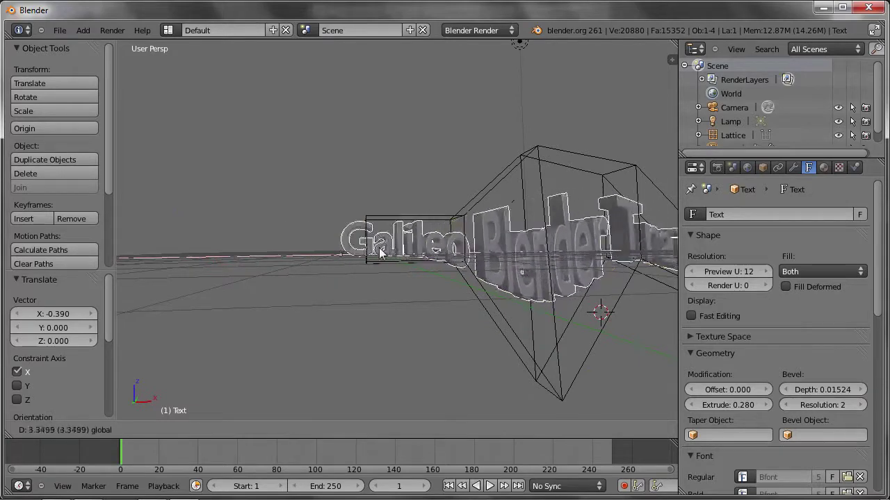
{"action": "left_click", "coordinate": [358, 272]}
{"action": "middle_click_drag", "start_coordinate": [376, 253], "coordinate": [350, 253]}
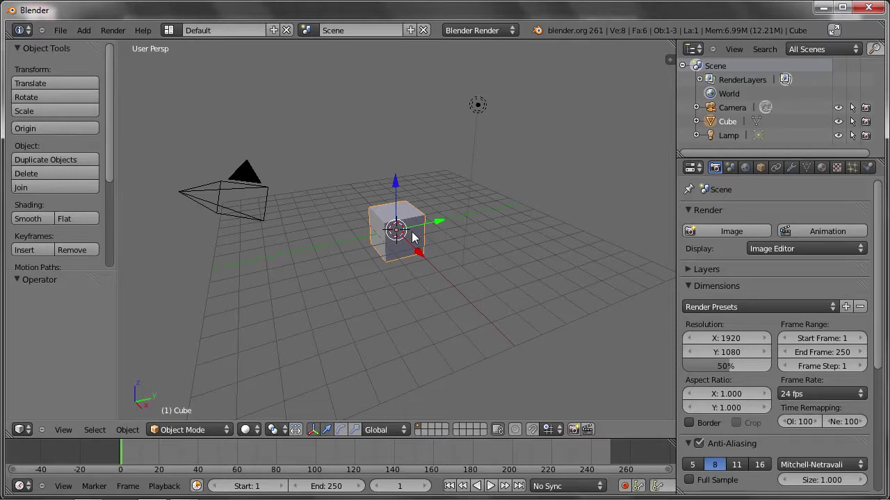
Step: In the cube's Edit Mode, add a centred loop cut through the middle
{"action": "key", "text": "KP_1"}
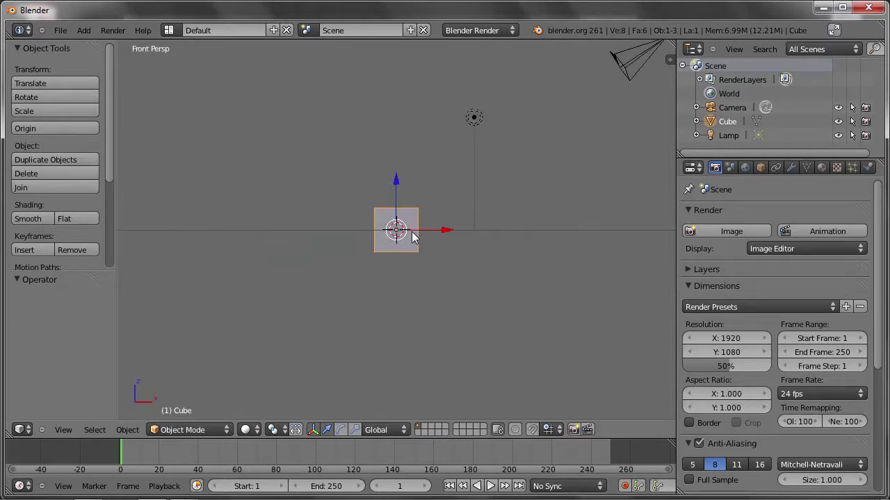
{"action": "middle_click_drag", "start_coordinate": [433, 209], "coordinate": [394, 267]}
{"action": "scroll", "coordinate": [394, 267], "scroll_direction": "up", "scroll_amount": 2}
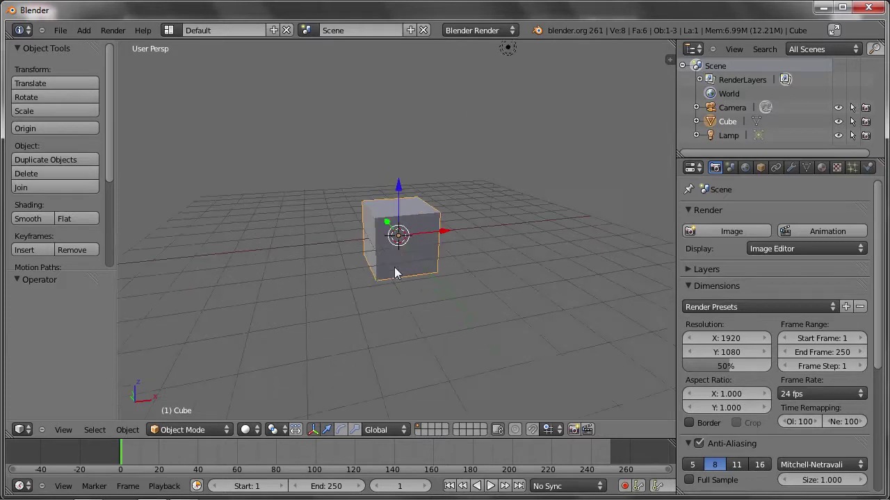
{"action": "scroll", "coordinate": [394, 267], "scroll_direction": "up", "scroll_amount": 3}
{"action": "scroll", "coordinate": [393, 314], "scroll_direction": "up", "scroll_amount": 1}
{"action": "key", "text": "Tab"}
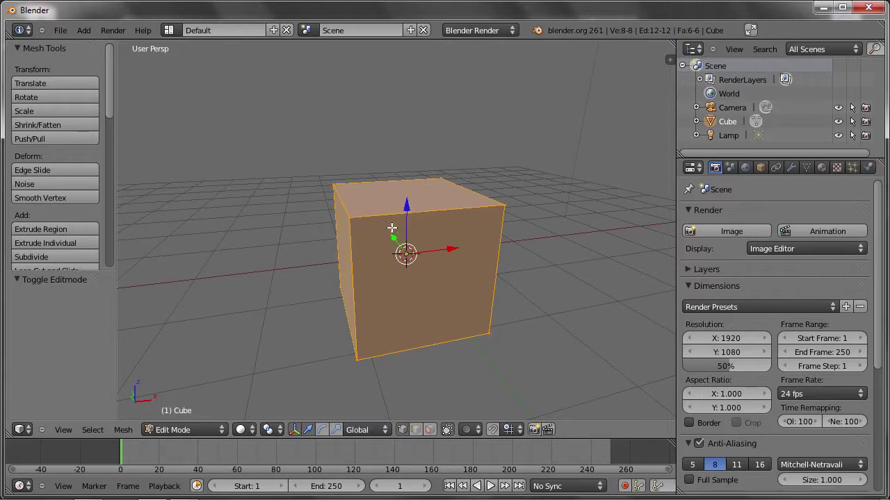
{"action": "key", "text": "ctrl+r"}
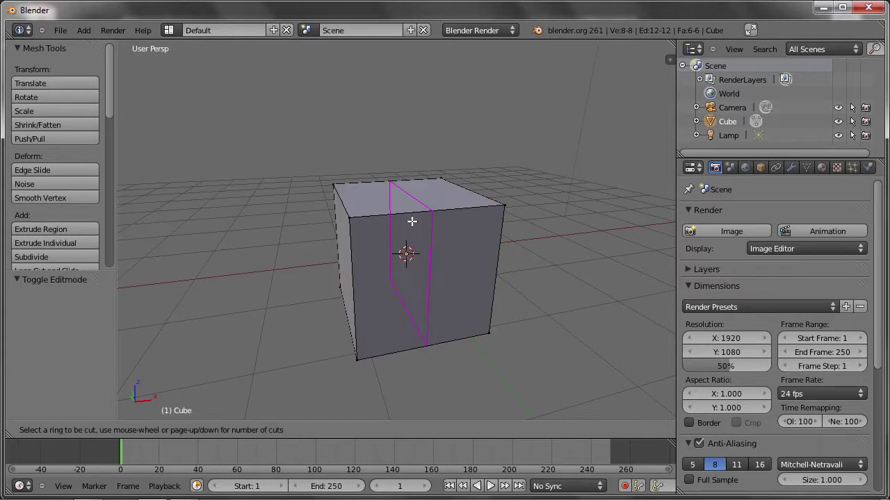
{"action": "left_click", "coordinate": [411, 221]}
{"action": "right_click", "coordinate": [412, 221]}
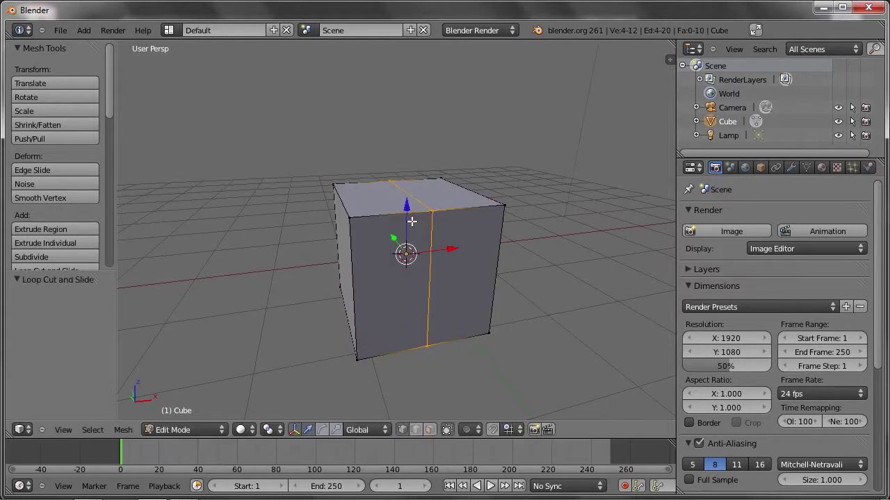
Step: Box-select the cube's left half and delete its vertices
{"action": "key", "text": "a"}
{"action": "key", "text": "b"}
{"action": "mouse_move", "coordinate": [281, 151]}
{"action": "left_mouse_down"}
{"action": "mouse_move", "coordinate": [373, 348]}
{"action": "mouse_move", "coordinate": [374, 370]}
{"action": "left_mouse_up"}
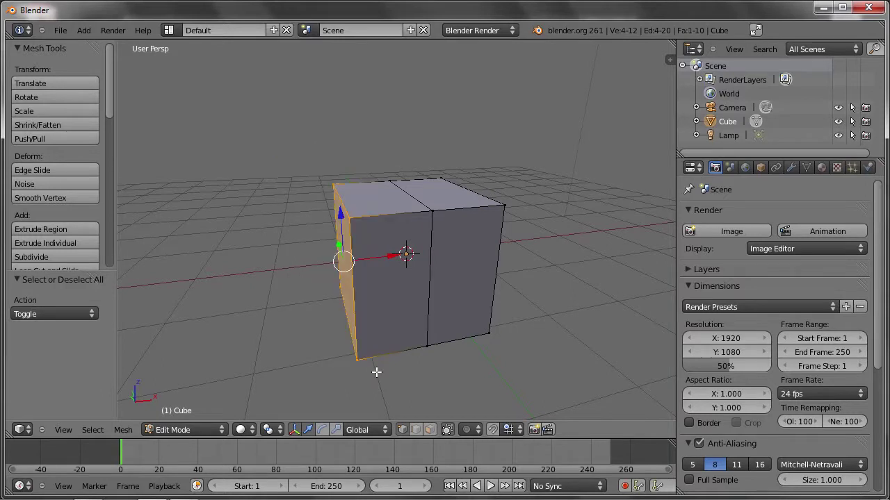
{"action": "key", "text": "x"}
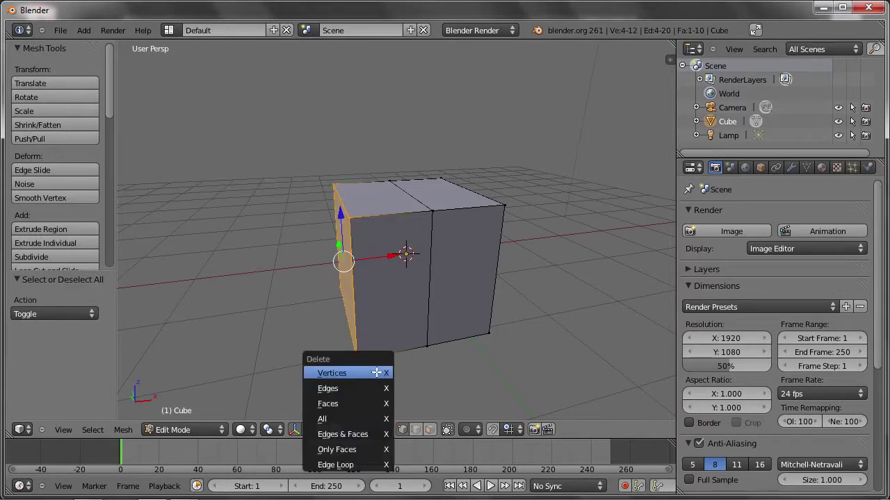
{"action": "left_click", "coordinate": [376, 372]}
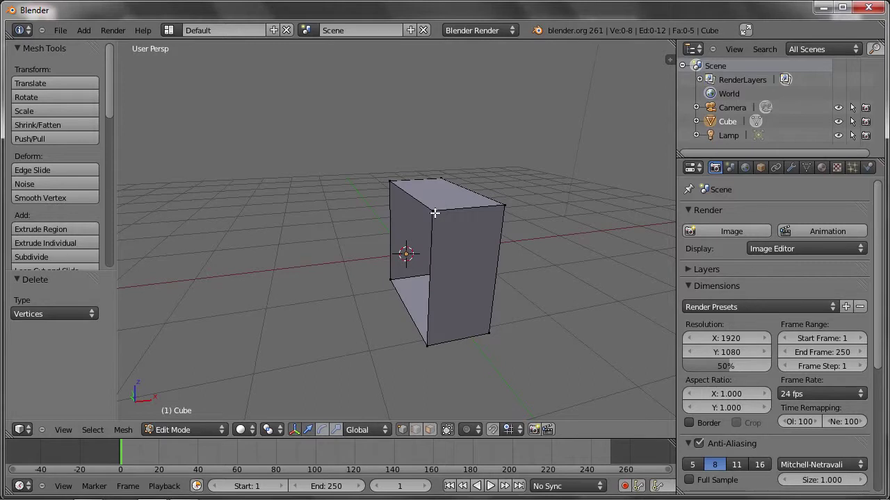
Step: Add a Mirror modifier with Clipping on, then go back into Edit Mode
{"action": "key", "text": "Tab"}
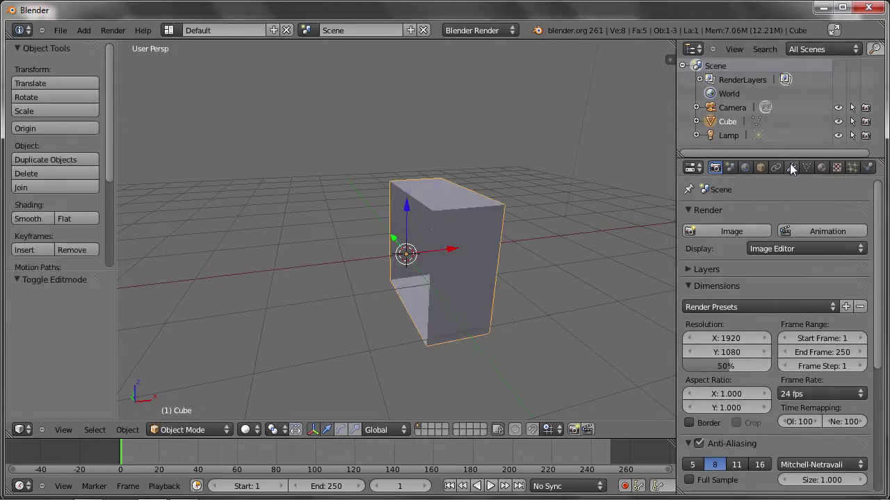
{"action": "left_click", "coordinate": [791, 168]}
{"action": "left_click", "coordinate": [741, 234]}
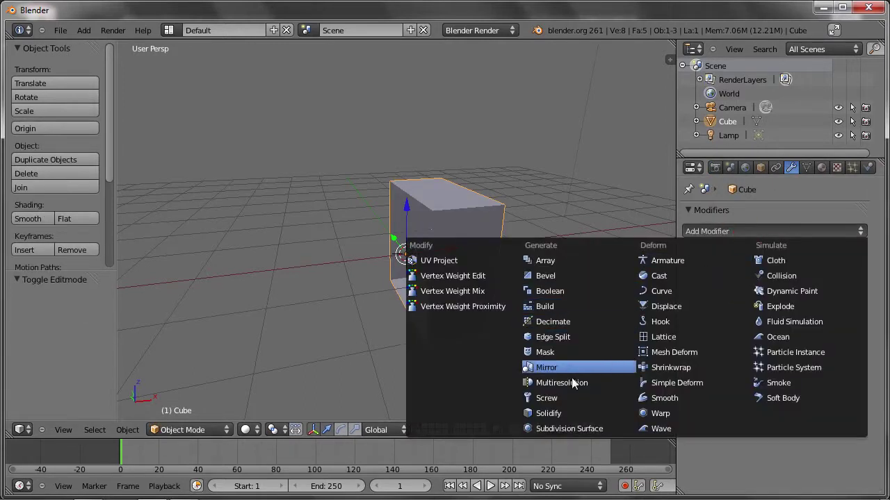
{"action": "left_click", "coordinate": [556, 366]}
{"action": "left_click", "coordinate": [758, 328]}
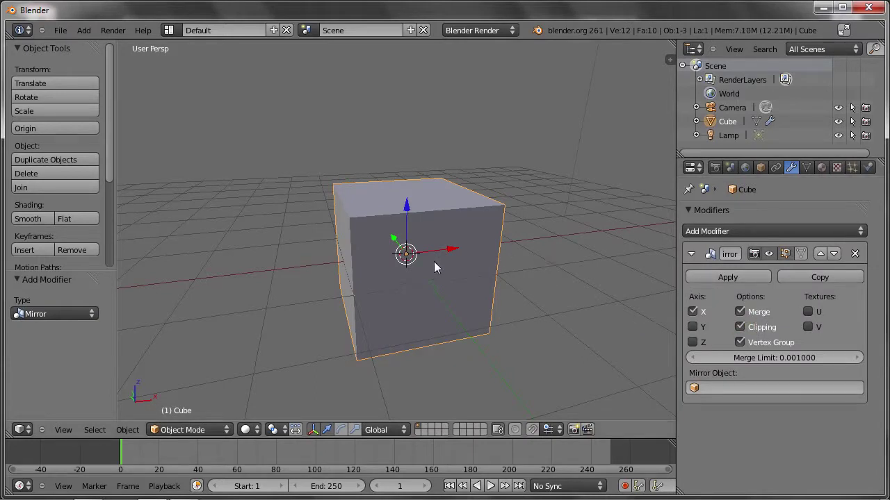
{"action": "key", "text": "Tab"}
{"action": "right_click", "coordinate": [431, 210]}
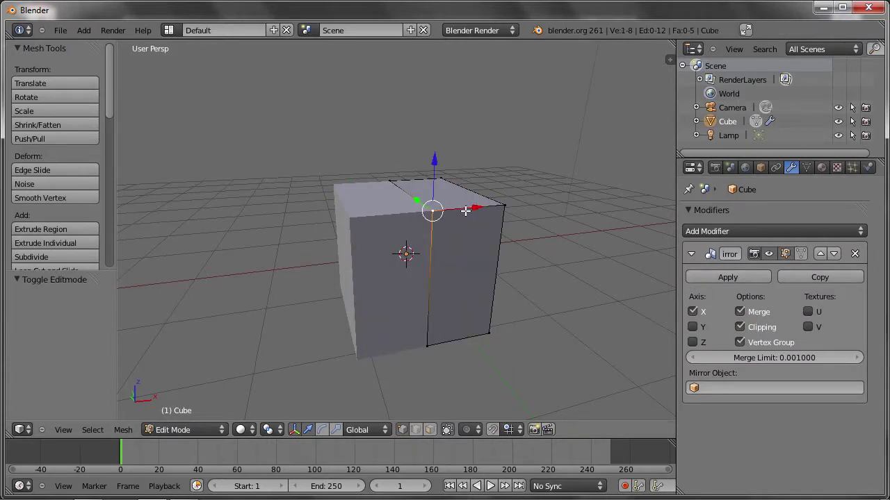
Step: Add a Catmull-Clark Subdivision Surface modifier after the Mirror, then return to Edit Mode
{"action": "key", "text": "Tab"}
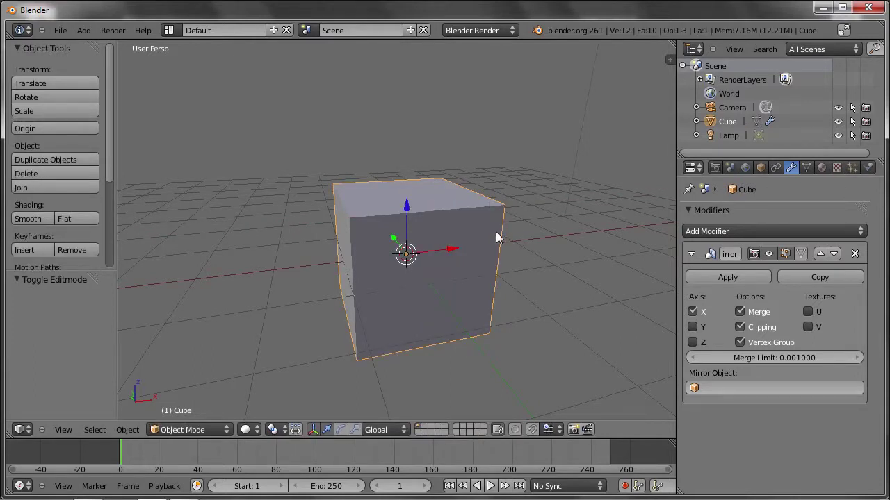
{"action": "left_click", "coordinate": [733, 229]}
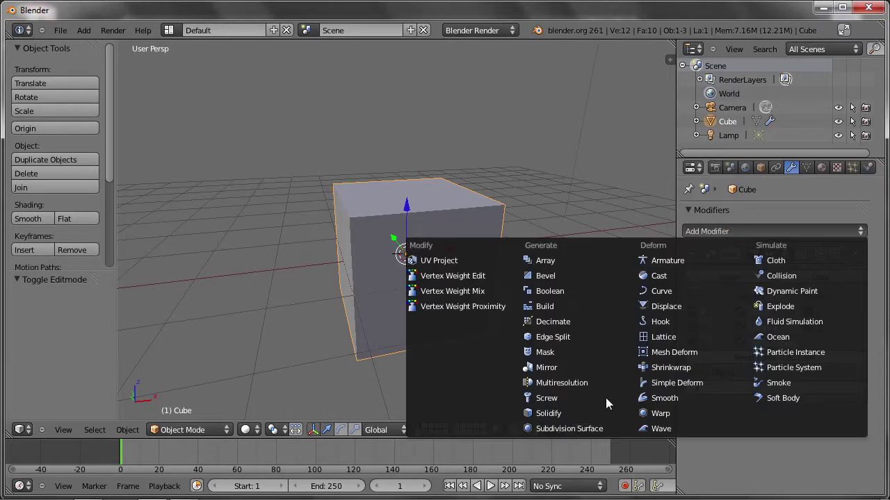
{"action": "left_click", "coordinate": [568, 429]}
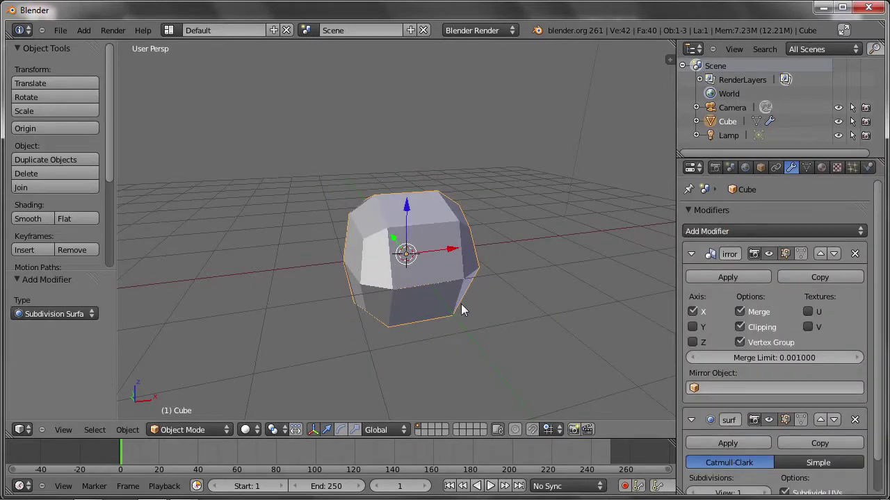
{"action": "mouse_move", "coordinate": [510, 294]}
{"action": "middle_mouse_down"}
{"action": "mouse_move", "coordinate": [454, 312]}
{"action": "mouse_move", "coordinate": [342, 271]}
{"action": "mouse_move", "coordinate": [454, 265]}
{"action": "mouse_move", "coordinate": [465, 282]}
{"action": "middle_mouse_up"}
{"action": "key", "text": "Tab"}
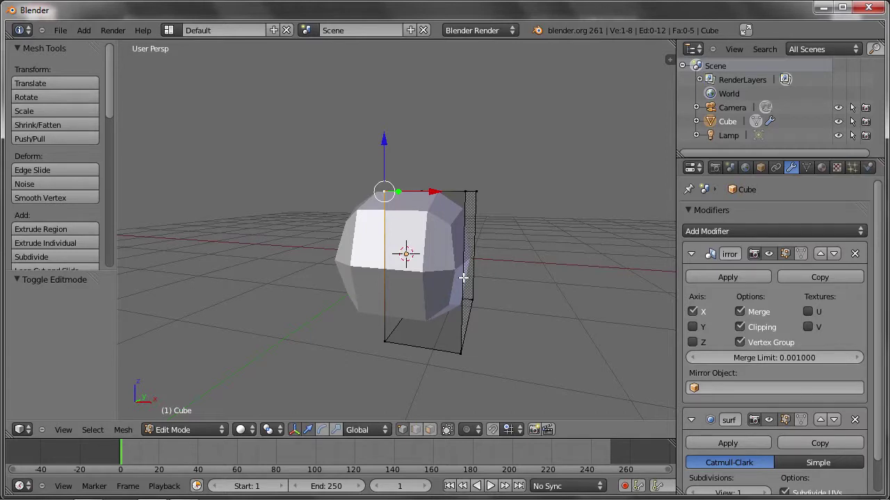
Step: Squash the whole mesh along Y and shift it to X -0.145
{"action": "middle_click_drag", "start_coordinate": [463, 278], "coordinate": [393, 303]}
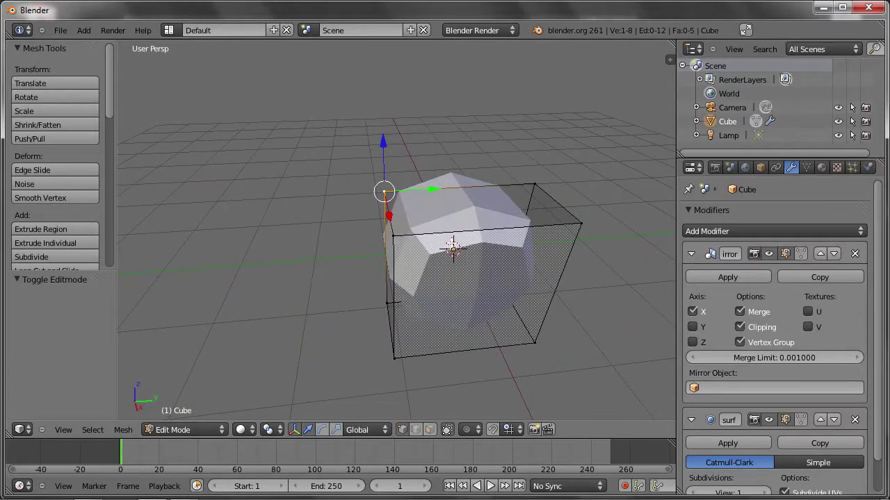
{"action": "middle_click_drag", "start_coordinate": [453, 245], "coordinate": [479, 252]}
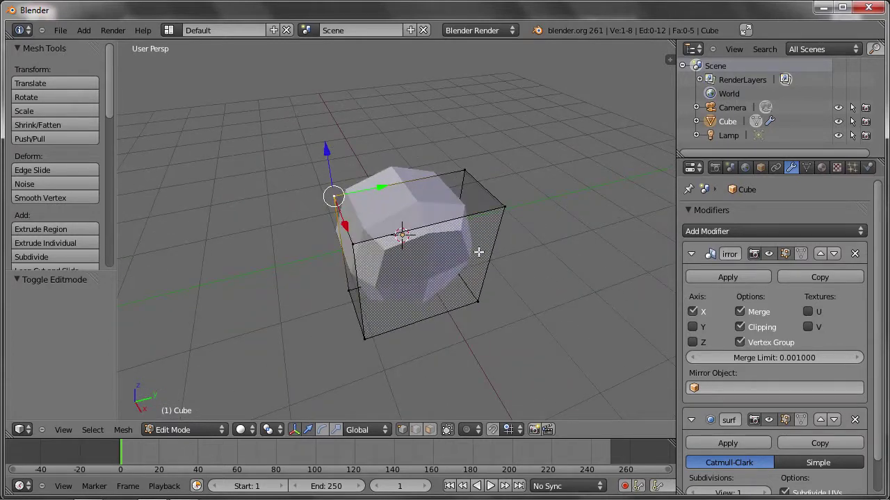
{"action": "key", "text": "a"}
{"action": "key", "text": "a"}
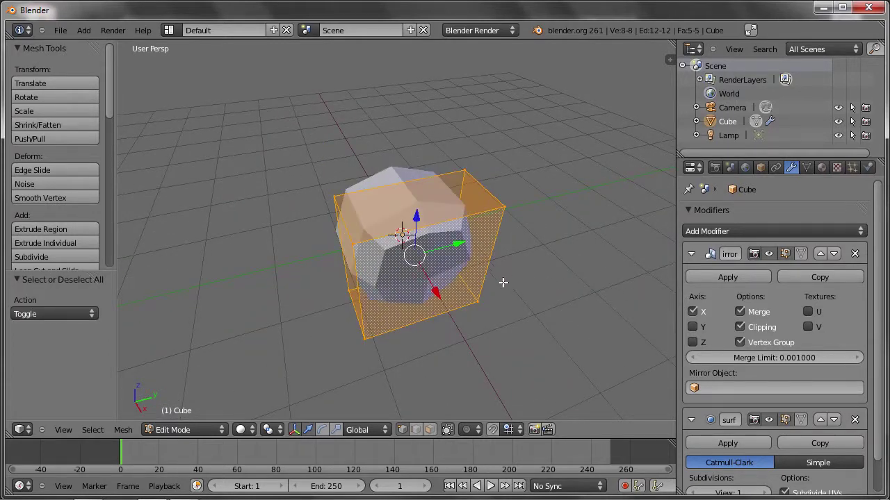
{"action": "key", "text": "s"}
{"action": "key", "text": "y"}
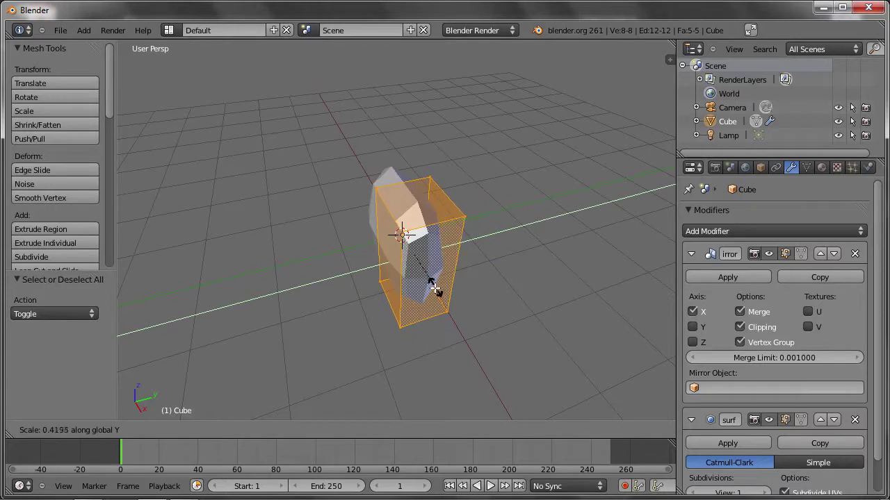
{"action": "left_click", "coordinate": [435, 291]}
{"action": "middle_click_drag", "start_coordinate": [445, 286], "coordinate": [463, 265]}
{"action": "left_click_drag", "start_coordinate": [465, 265], "coordinate": [468, 276]}
{"action": "mouse_move", "coordinate": [469, 276]}
{"action": "middle_mouse_down"}
{"action": "mouse_move", "coordinate": [389, 279]}
{"action": "mouse_move", "coordinate": [496, 252]}
{"action": "mouse_move", "coordinate": [364, 264]}
{"action": "mouse_move", "coordinate": [418, 260]}
{"action": "middle_mouse_up"}
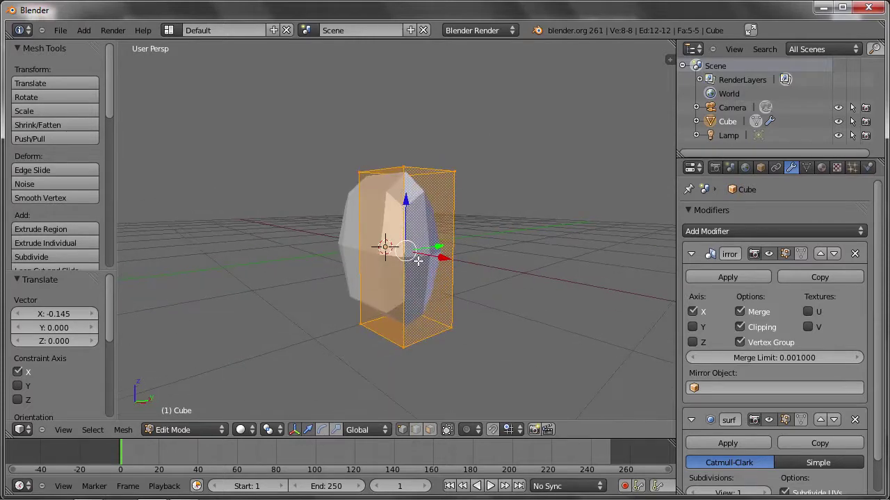
Step: Add a horizontal edge loop at mid-height and slide it along Y
{"action": "key", "text": "ctrl+r"}
{"action": "left_click", "coordinate": [397, 256]}
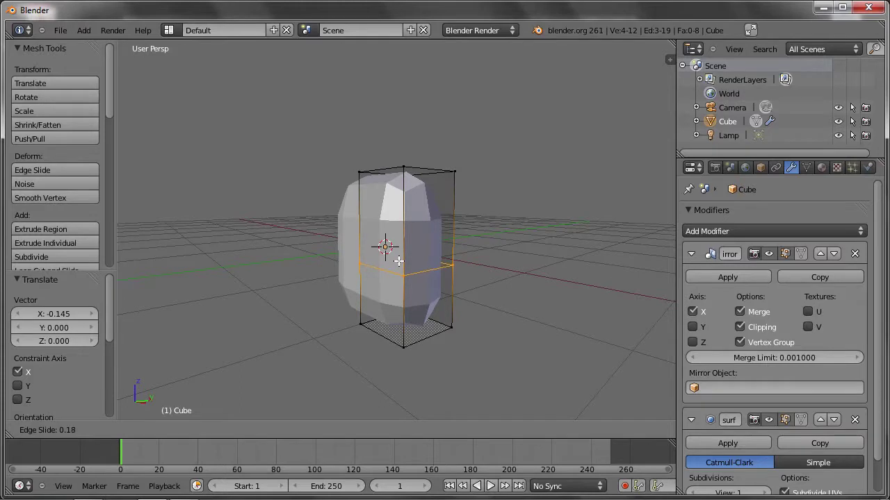
{"action": "left_click", "coordinate": [411, 269]}
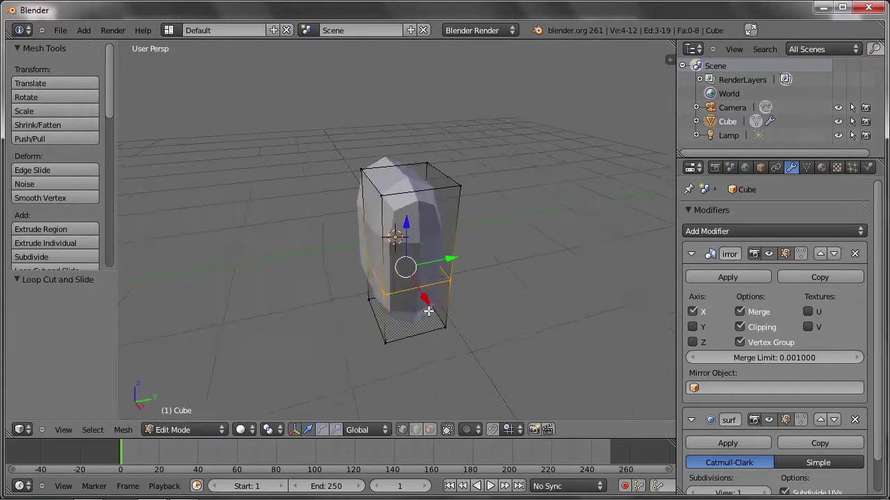
{"action": "left_click_drag", "start_coordinate": [448, 255], "coordinate": [431, 264]}
{"action": "mouse_move", "coordinate": [430, 265]}
{"action": "middle_mouse_down"}
{"action": "mouse_move", "coordinate": [273, 298]}
{"action": "mouse_move", "coordinate": [449, 301]}
{"action": "mouse_move", "coordinate": [522, 286]}
{"action": "mouse_move", "coordinate": [499, 294]}
{"action": "mouse_move", "coordinate": [466, 330]}
{"action": "mouse_move", "coordinate": [507, 296]}
{"action": "middle_mouse_up"}
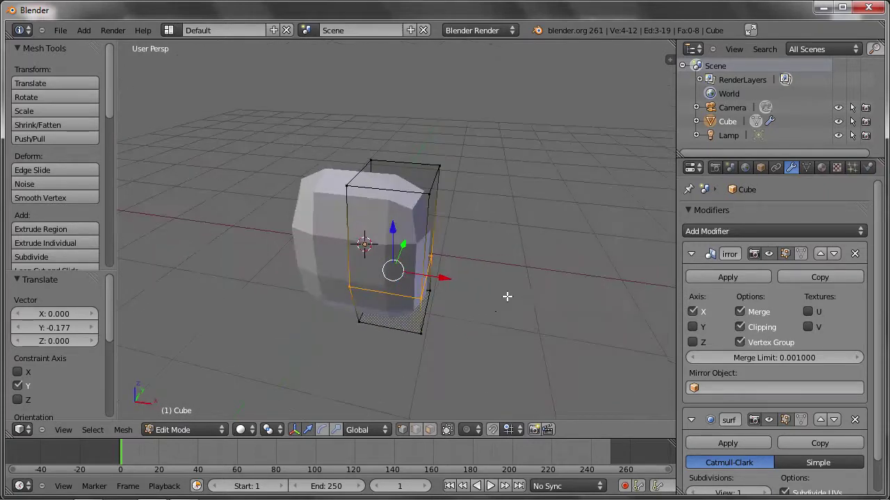
Step: Narrow the mesh's right-side faces to 0.587 along Y and shift them slightly along X
{"action": "key", "text": "a"}
{"action": "middle_click_drag", "start_coordinate": [461, 280], "coordinate": [468, 299]}
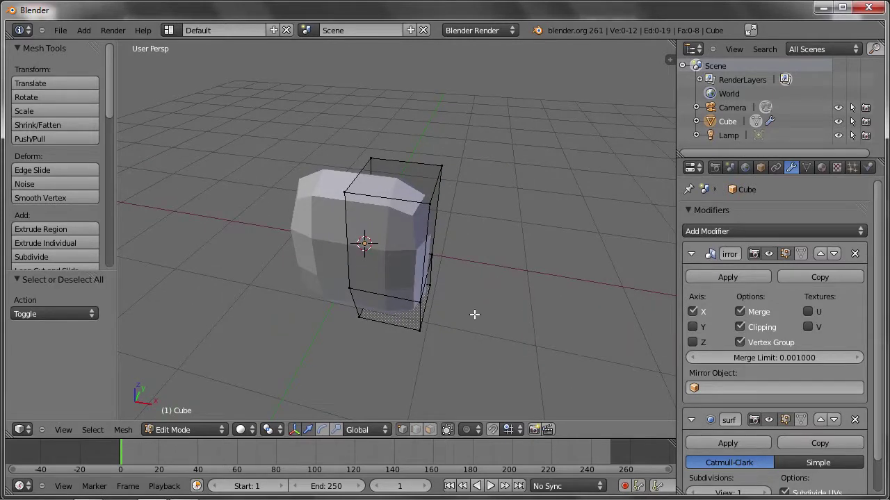
{"action": "mouse_move", "coordinate": [419, 228]}
{"action": "middle_mouse_down"}
{"action": "mouse_move", "coordinate": [470, 254]}
{"action": "mouse_move", "coordinate": [454, 236]}
{"action": "middle_mouse_up"}
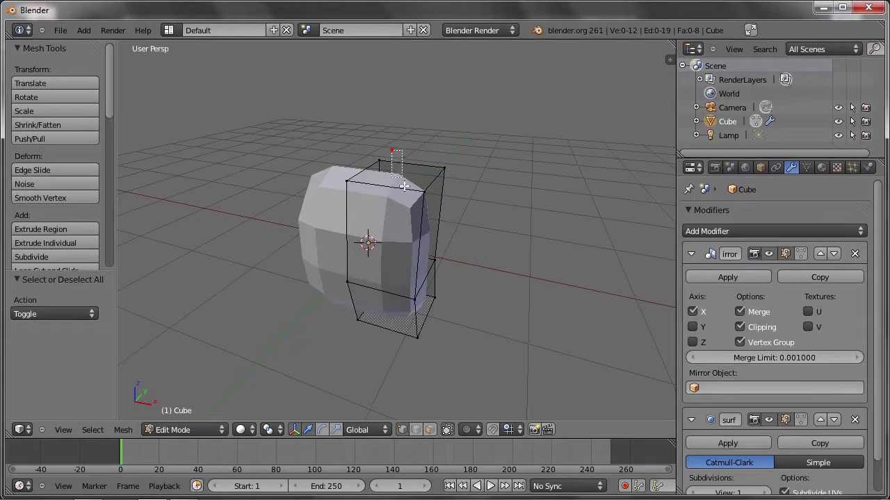
{"action": "left_click_drag", "start_coordinate": [393, 153], "coordinate": [487, 353]}
{"action": "mouse_move", "coordinate": [487, 353]}
{"action": "middle_mouse_down"}
{"action": "mouse_move", "coordinate": [403, 282]}
{"action": "mouse_move", "coordinate": [496, 229]}
{"action": "middle_mouse_up"}
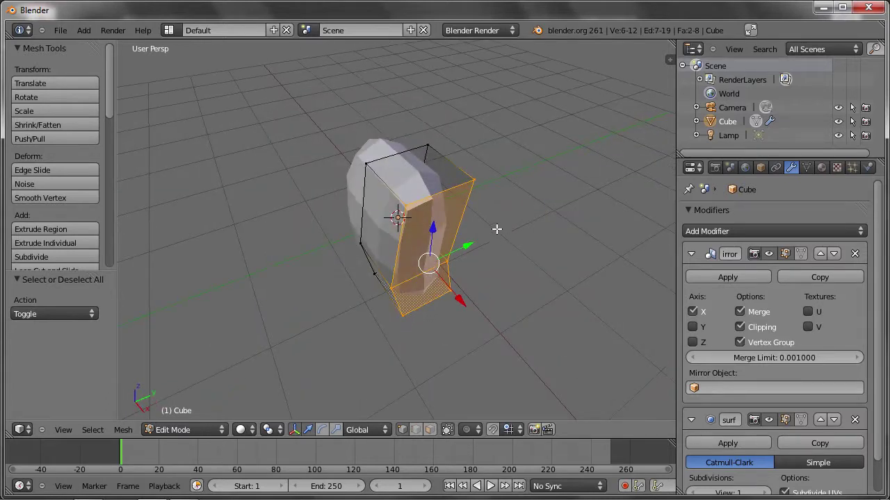
{"action": "key", "text": "s"}
{"action": "key", "text": "y"}
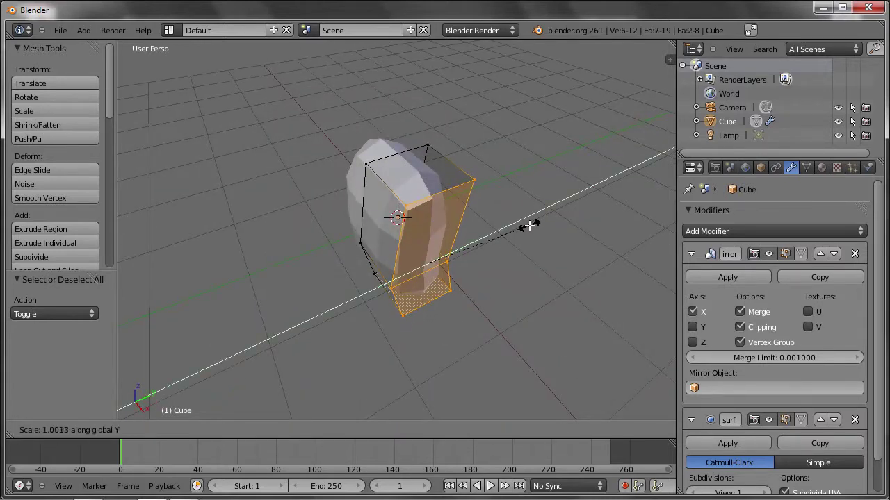
{"action": "left_click", "coordinate": [489, 253]}
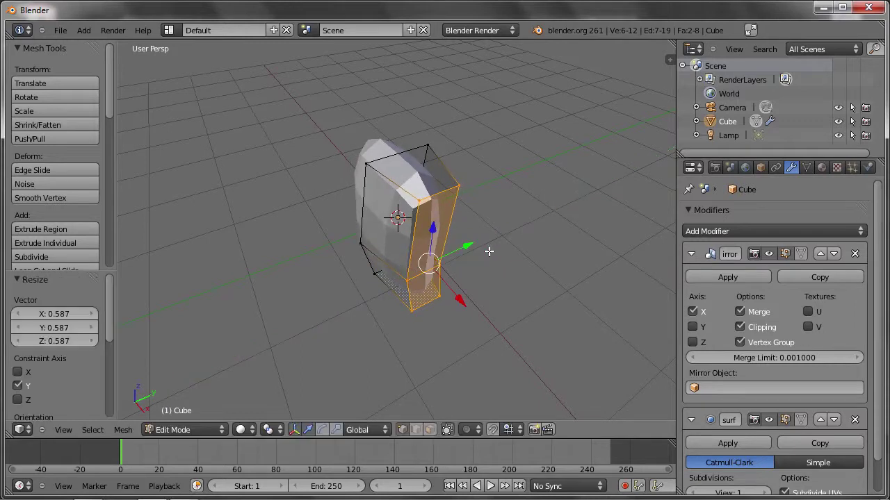
{"action": "key", "text": "g"}
{"action": "key", "text": "x"}
{"action": "left_click", "coordinate": [455, 290]}
Step: Move a single side edge along X to -0.0734
{"action": "mouse_move", "coordinate": [455, 290]}
{"action": "middle_mouse_down"}
{"action": "mouse_move", "coordinate": [410, 284]}
{"action": "mouse_move", "coordinate": [458, 275]}
{"action": "middle_mouse_up"}
{"action": "right_click", "coordinate": [410, 284]}
{"action": "key", "text": "g"}
{"action": "key", "text": "x"}
{"action": "left_click", "coordinate": [450, 278]}
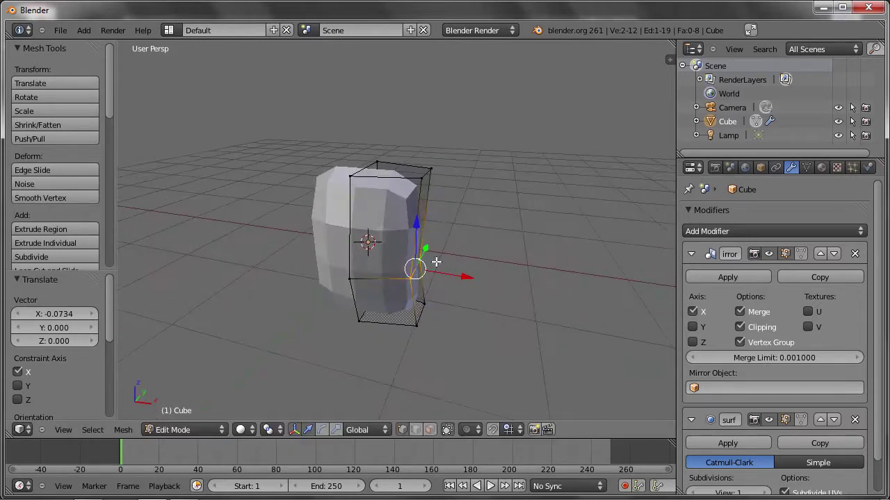
Step: Box-select the top four vertices of the mesh
{"action": "key", "text": "a"}
{"action": "key", "text": "b"}
{"action": "left_click_drag", "start_coordinate": [294, 123], "coordinate": [438, 189]}
{"action": "middle_click_drag", "start_coordinate": [450, 188], "coordinate": [418, 268]}
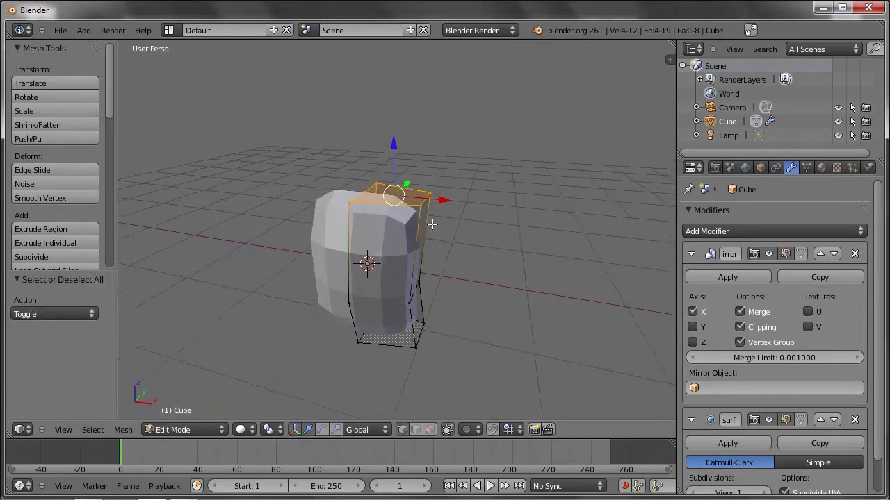
Step: Extrude the top face upward and shrink it to 0.72
{"action": "key", "text": "e"}
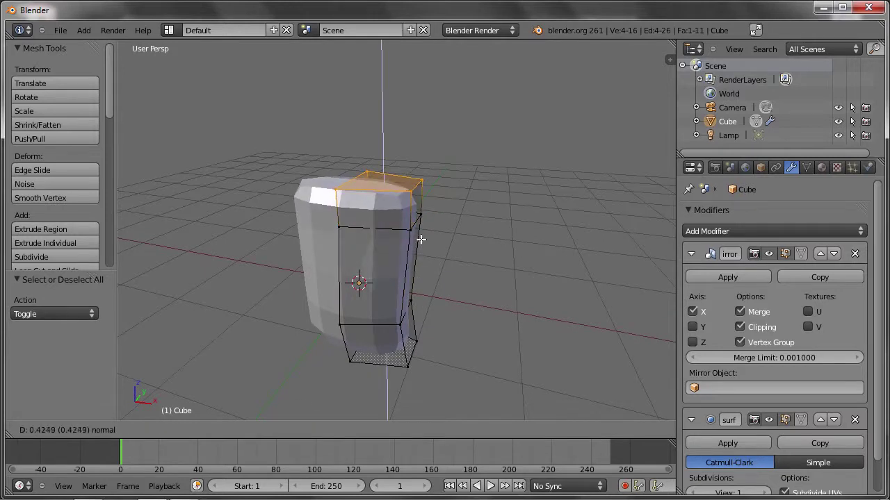
{"action": "left_click", "coordinate": [421, 248]}
{"action": "key", "text": "s"}
{"action": "left_click", "coordinate": [438, 222]}
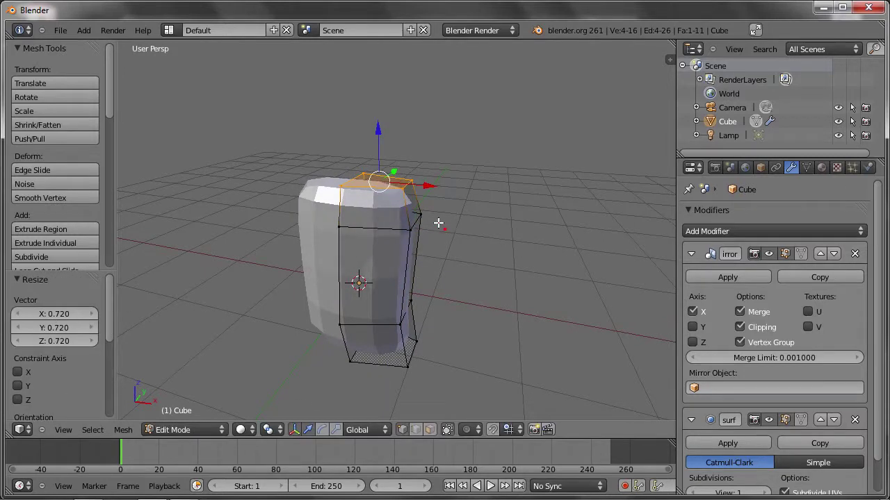
{"action": "mouse_move", "coordinate": [399, 161]}
{"action": "middle_mouse_down"}
{"action": "mouse_move", "coordinate": [423, 204]}
{"action": "mouse_move", "coordinate": [430, 202]}
{"action": "mouse_move", "coordinate": [304, 129]}
{"action": "mouse_move", "coordinate": [221, 144]}
{"action": "mouse_move", "coordinate": [405, 157]}
{"action": "mouse_move", "coordinate": [436, 177]}
{"action": "mouse_move", "coordinate": [431, 185]}
{"action": "mouse_move", "coordinate": [480, 200]}
{"action": "middle_mouse_up"}
{"action": "mouse_move", "coordinate": [497, 230]}
{"action": "middle_mouse_down"}
{"action": "mouse_move", "coordinate": [458, 222]}
{"action": "mouse_move", "coordinate": [458, 200]}
{"action": "mouse_move", "coordinate": [449, 237]}
{"action": "middle_mouse_up"}
Step: Extrude the shoulder face outward from the upper torso
{"action": "key", "text": "e"}
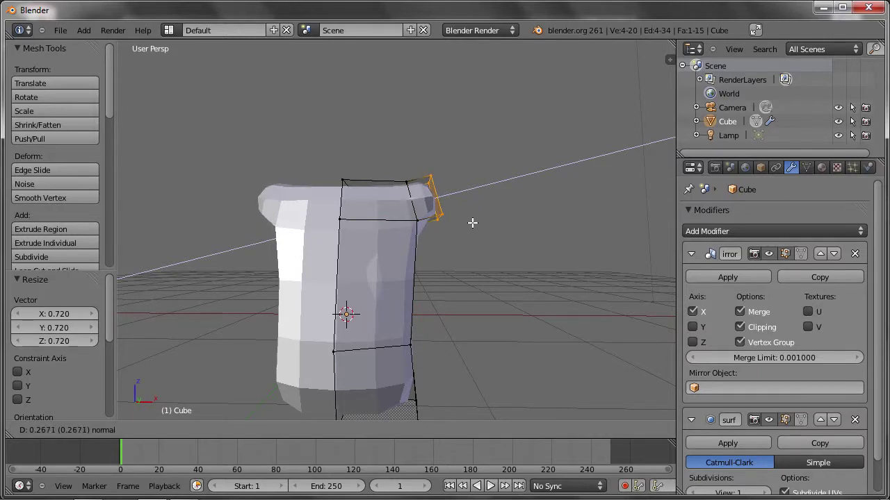
{"action": "left_click", "coordinate": [472, 222]}
{"action": "mouse_move", "coordinate": [482, 222]}
{"action": "middle_mouse_down"}
{"action": "mouse_move", "coordinate": [474, 244]}
{"action": "mouse_move", "coordinate": [383, 246]}
{"action": "mouse_move", "coordinate": [437, 153]}
{"action": "mouse_move", "coordinate": [493, 252]}
{"action": "mouse_move", "coordinate": [457, 332]}
{"action": "mouse_move", "coordinate": [496, 237]}
{"action": "mouse_move", "coordinate": [494, 244]}
{"action": "middle_mouse_up"}
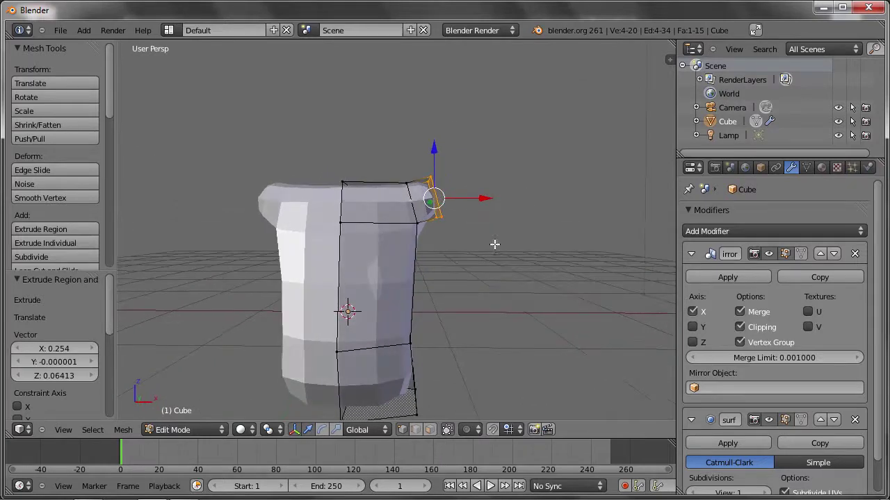
{"action": "mouse_move", "coordinate": [385, 191]}
{"action": "middle_mouse_down"}
{"action": "mouse_move", "coordinate": [464, 218]}
{"action": "mouse_move", "coordinate": [433, 208]}
{"action": "middle_mouse_up"}
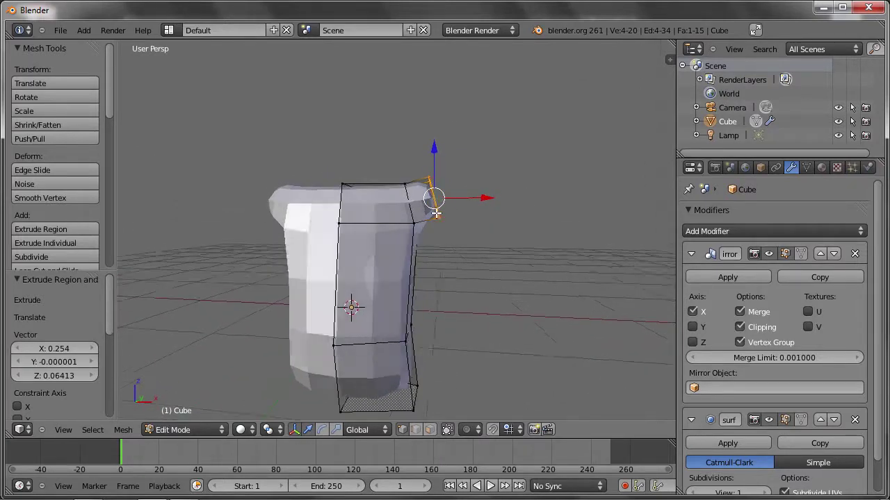
{"action": "middle_click_drag", "start_coordinate": [479, 226], "coordinate": [481, 212]}
Step: Tilt, reposition and scale the shoulder edge to 0.845
{"action": "key", "text": "r"}
{"action": "left_click", "coordinate": [474, 241]}
{"action": "key", "text": "g"}
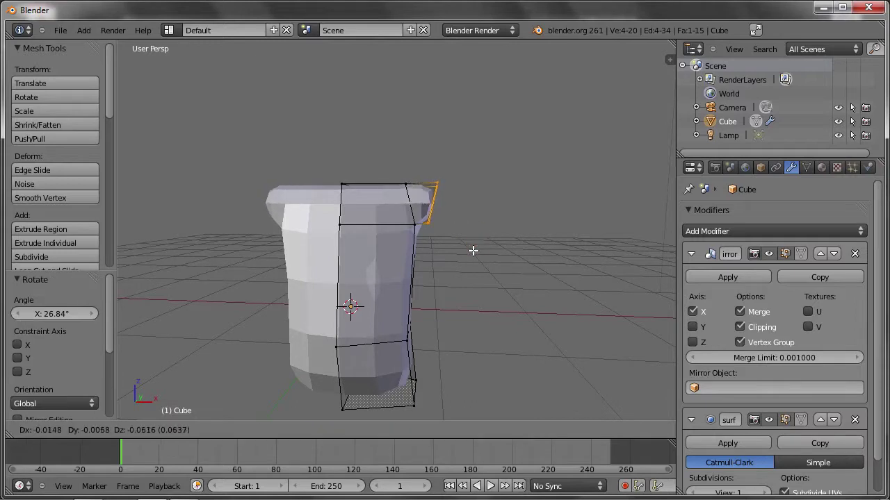
{"action": "left_click", "coordinate": [472, 250]}
{"action": "key", "text": "s"}
{"action": "left_click", "coordinate": [512, 267]}
{"action": "mouse_move", "coordinate": [512, 265]}
{"action": "middle_mouse_down"}
{"action": "mouse_move", "coordinate": [465, 206]}
{"action": "mouse_move", "coordinate": [505, 250]}
{"action": "mouse_move", "coordinate": [430, 224]}
{"action": "middle_mouse_up"}
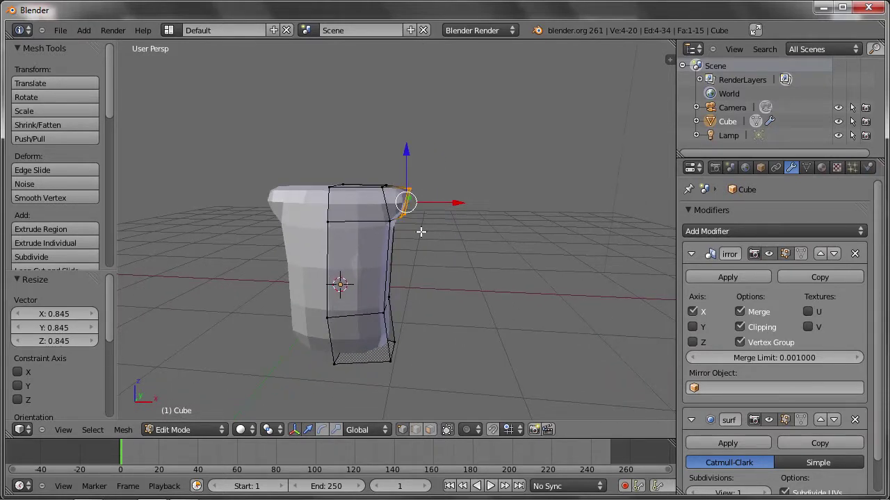
Step: Extrude the shoulder edge outward into the upper arm
{"action": "key", "text": "e"}
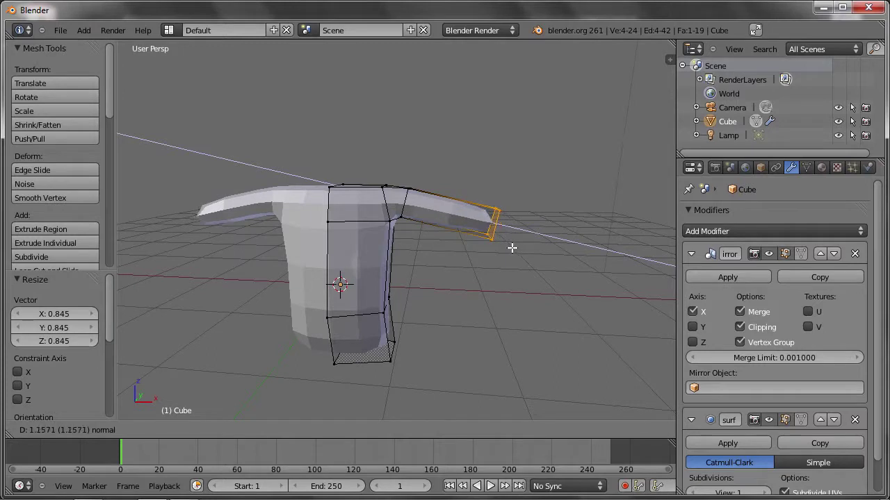
{"action": "left_click", "coordinate": [512, 247]}
{"action": "mouse_move", "coordinate": [554, 247]}
{"action": "middle_mouse_down"}
{"action": "mouse_move", "coordinate": [477, 255]}
{"action": "mouse_move", "coordinate": [518, 257]}
{"action": "mouse_move", "coordinate": [526, 228]}
{"action": "mouse_move", "coordinate": [463, 236]}
{"action": "mouse_move", "coordinate": [489, 234]}
{"action": "mouse_move", "coordinate": [460, 228]}
{"action": "mouse_move", "coordinate": [501, 208]}
{"action": "middle_mouse_up"}
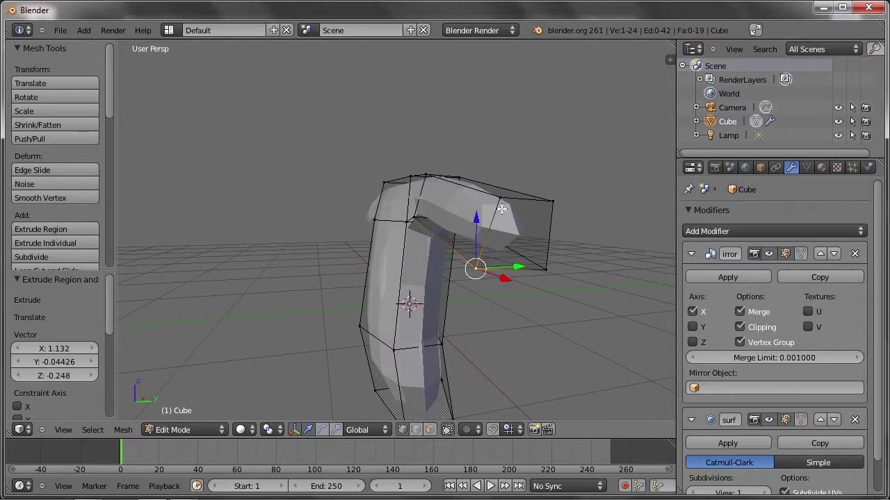
{"action": "mouse_move", "coordinate": [519, 261]}
{"action": "middle_mouse_down"}
{"action": "mouse_move", "coordinate": [501, 263]}
{"action": "mouse_move", "coordinate": [567, 272]}
{"action": "mouse_move", "coordinate": [572, 214]}
{"action": "mouse_move", "coordinate": [572, 253]}
{"action": "mouse_move", "coordinate": [510, 191]}
{"action": "mouse_move", "coordinate": [545, 258]}
{"action": "mouse_move", "coordinate": [529, 230]}
{"action": "mouse_move", "coordinate": [568, 264]}
{"action": "mouse_move", "coordinate": [500, 187]}
{"action": "middle_mouse_up"}
Step: Reposition the arm's top faces with several small moves
{"action": "key", "text": "g"}
{"action": "left_click", "coordinate": [515, 260]}
{"action": "key", "text": "g"}
{"action": "left_click", "coordinate": [556, 268]}
{"action": "key", "text": "g"}
{"action": "left_click", "coordinate": [560, 237]}
{"action": "key", "text": "g"}
{"action": "left_click", "coordinate": [548, 250]}
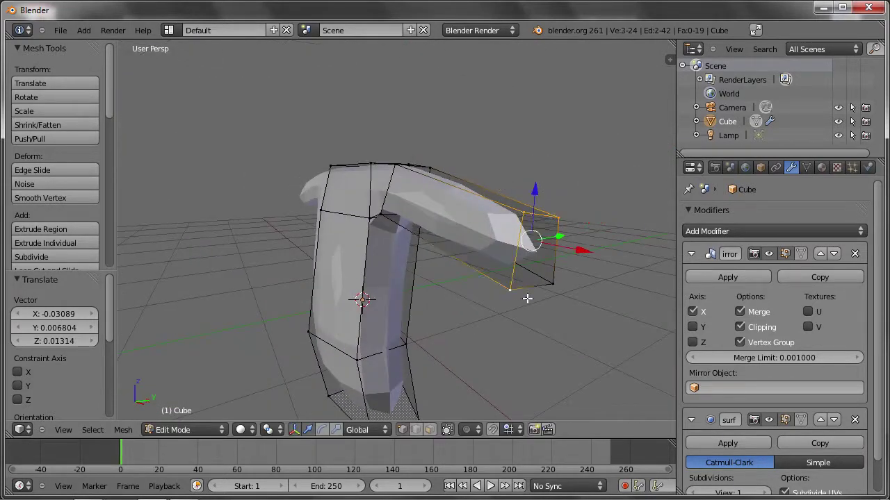
{"action": "middle_click_drag", "start_coordinate": [508, 304], "coordinate": [454, 249]}
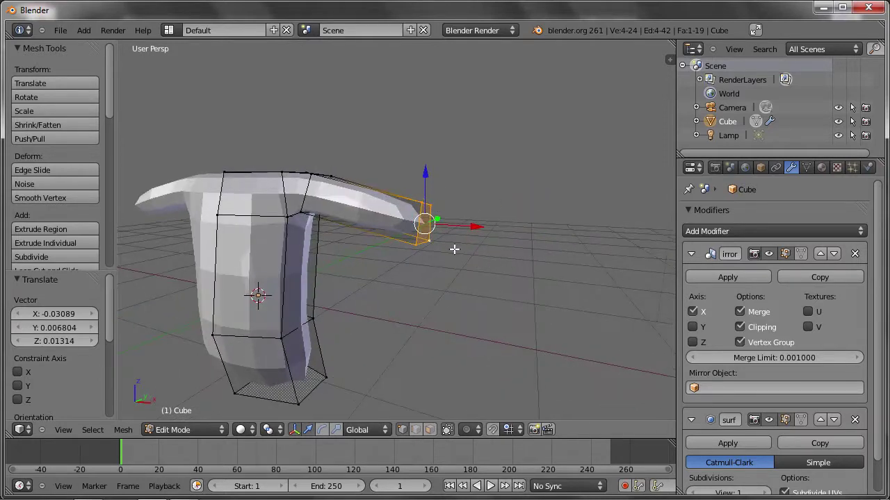
Step: Extrude the arm end twice more and flatten its tip to 0.666 along Z
{"action": "key", "text": "e"}
{"action": "left_click", "coordinate": [470, 266]}
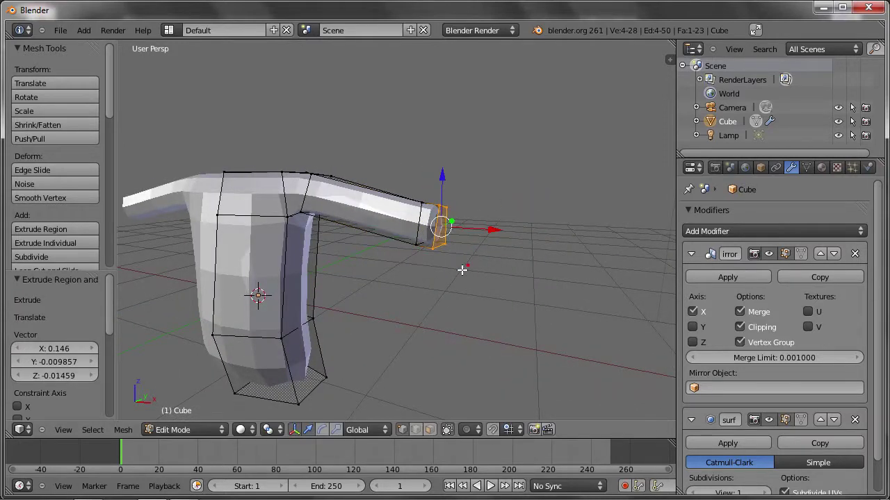
{"action": "scroll", "coordinate": [505, 278], "scroll_direction": "up", "scroll_amount": 3}
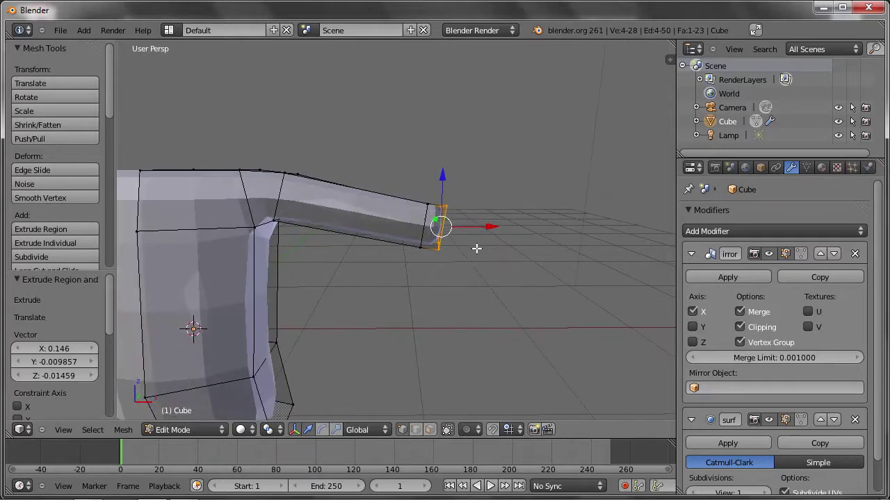
{"action": "key", "text": "e"}
{"action": "left_click", "coordinate": [614, 291]}
{"action": "left_click_drag", "start_coordinate": [602, 258], "coordinate": [602, 268]}
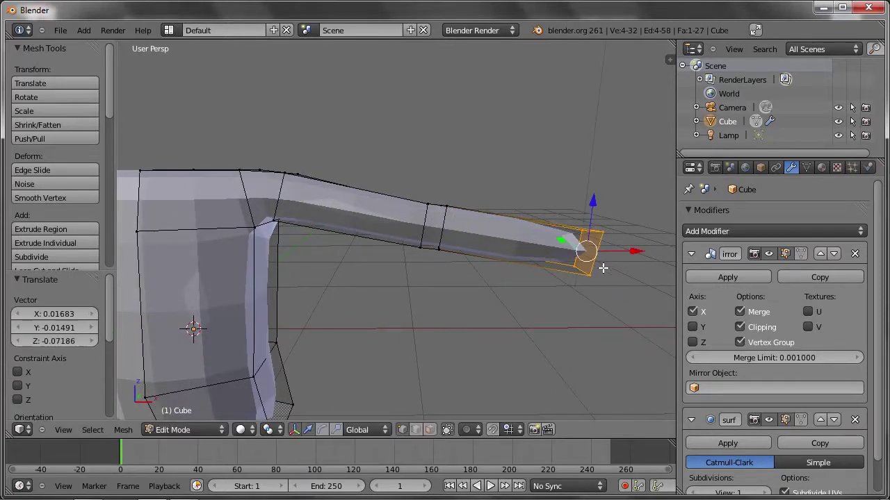
{"action": "mouse_move", "coordinate": [610, 276]}
{"action": "middle_mouse_down"}
{"action": "mouse_move", "coordinate": [548, 254]}
{"action": "mouse_move", "coordinate": [455, 246]}
{"action": "mouse_move", "coordinate": [498, 239]}
{"action": "mouse_move", "coordinate": [576, 272]}
{"action": "mouse_move", "coordinate": [588, 324]}
{"action": "mouse_move", "coordinate": [500, 250]}
{"action": "mouse_move", "coordinate": [401, 185]}
{"action": "middle_mouse_up"}
{"action": "key", "text": "s"}
{"action": "key", "text": "z"}
{"action": "left_click", "coordinate": [547, 252]}
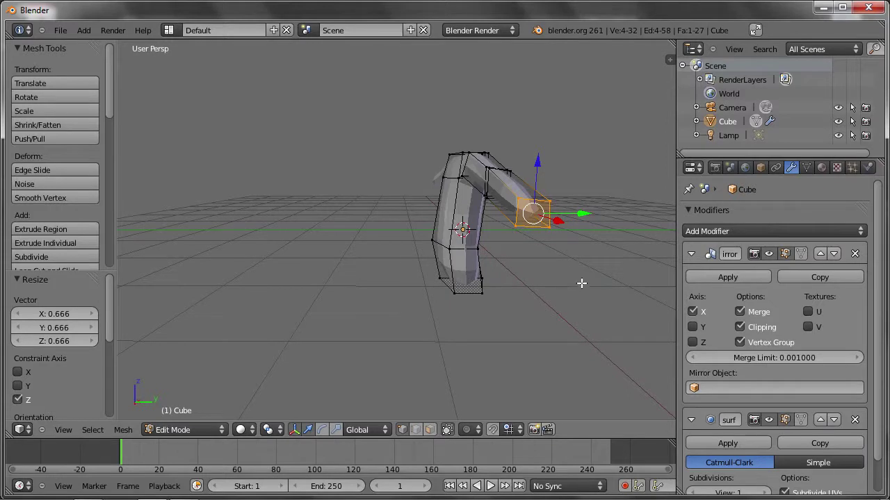
Step: Flatten the arm end to 0.687 along Z and extrude a forearm segment
{"action": "key", "text": "s"}
{"action": "key", "text": "z"}
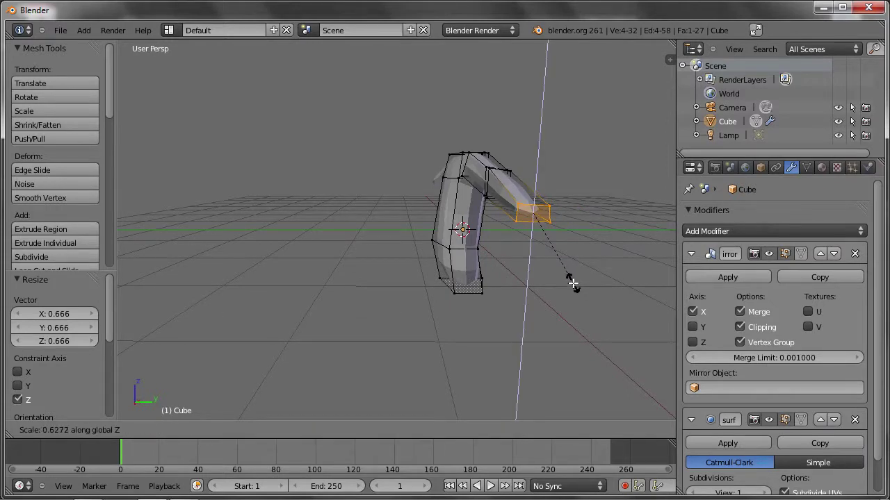
{"action": "left_click", "coordinate": [571, 283]}
{"action": "middle_click_drag", "start_coordinate": [552, 298], "coordinate": [558, 269]}
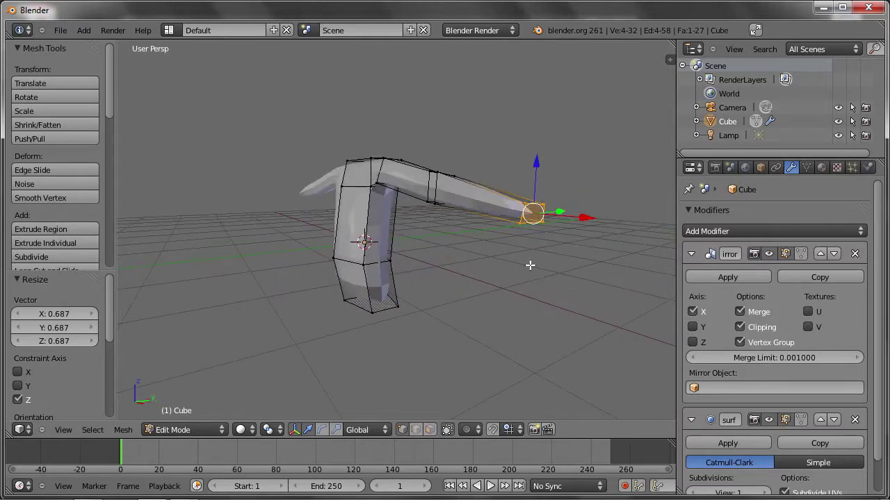
{"action": "key", "text": "e"}
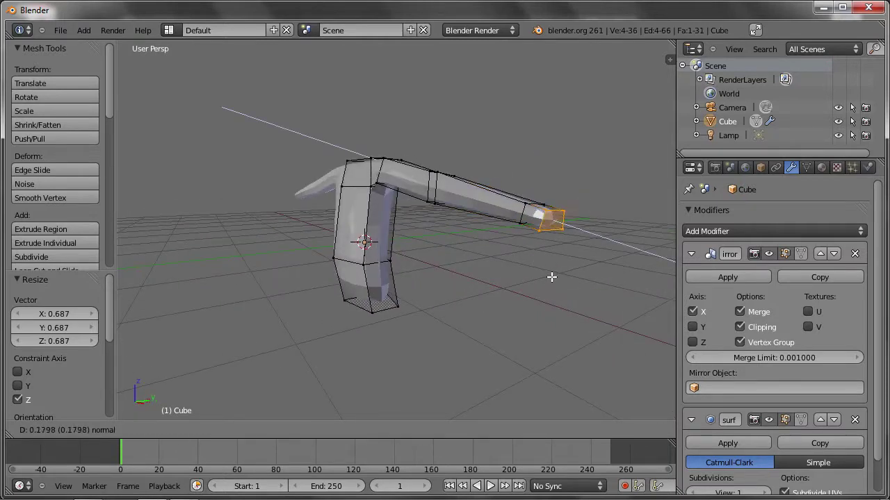
{"action": "left_click", "coordinate": [552, 275]}
{"action": "mouse_move", "coordinate": [550, 273]}
{"action": "middle_mouse_down"}
{"action": "mouse_move", "coordinate": [492, 269]}
{"action": "mouse_move", "coordinate": [546, 276]}
{"action": "middle_mouse_up"}
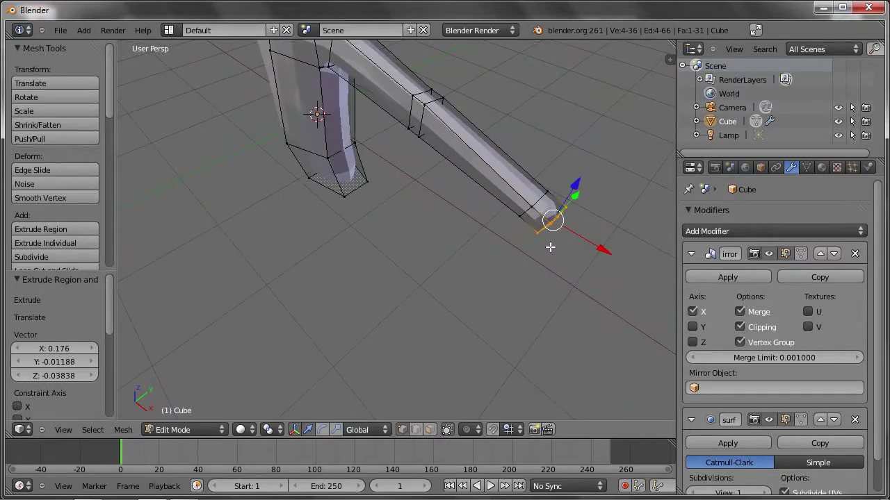
Step: Extrude a wrist segment offset by X 0.244 and check the arm from the front view
{"action": "key", "text": "e"}
{"action": "left_click", "coordinate": [571, 276]}
{"action": "mouse_move", "coordinate": [561, 264]}
{"action": "middle_mouse_down"}
{"action": "mouse_move", "coordinate": [566, 184]}
{"action": "mouse_move", "coordinate": [463, 183]}
{"action": "mouse_move", "coordinate": [464, 282]}
{"action": "mouse_move", "coordinate": [542, 251]}
{"action": "mouse_move", "coordinate": [486, 209]}
{"action": "mouse_move", "coordinate": [530, 235]}
{"action": "middle_mouse_up"}
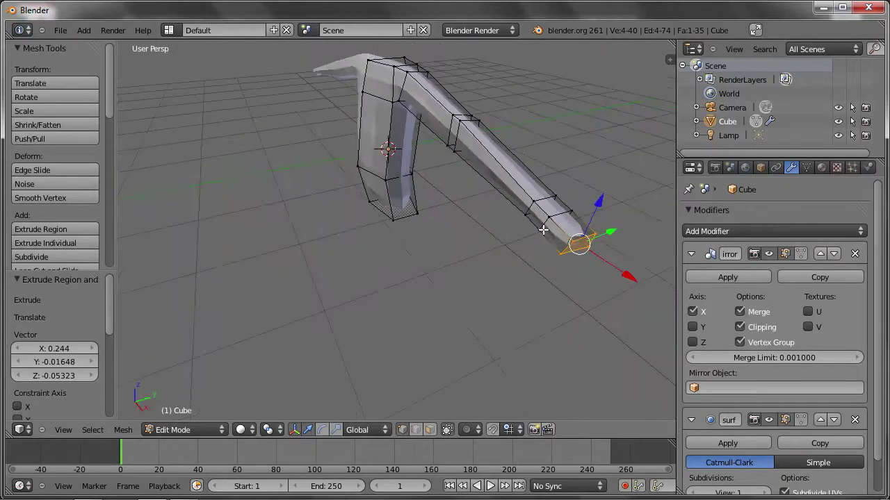
{"action": "mouse_move", "coordinate": [452, 231]}
{"action": "middle_mouse_down"}
{"action": "mouse_move", "coordinate": [470, 248]}
{"action": "mouse_move", "coordinate": [464, 235]}
{"action": "middle_mouse_up"}
{"action": "mouse_move", "coordinate": [429, 292]}
{"action": "middle_mouse_down"}
{"action": "mouse_move", "coordinate": [471, 257]}
{"action": "mouse_move", "coordinate": [459, 241]}
{"action": "mouse_move", "coordinate": [480, 260]}
{"action": "mouse_move", "coordinate": [406, 265]}
{"action": "mouse_move", "coordinate": [422, 264]}
{"action": "mouse_move", "coordinate": [425, 282]}
{"action": "mouse_move", "coordinate": [458, 243]}
{"action": "mouse_move", "coordinate": [441, 197]}
{"action": "mouse_move", "coordinate": [433, 242]}
{"action": "mouse_move", "coordinate": [515, 190]}
{"action": "middle_mouse_up"}
{"action": "key", "text": "KP_1"}
{"action": "mouse_move", "coordinate": [435, 218]}
{"action": "middle_mouse_down"}
{"action": "mouse_move", "coordinate": [415, 254]}
{"action": "mouse_move", "coordinate": [429, 252]}
{"action": "mouse_move", "coordinate": [425, 181]}
{"action": "mouse_move", "coordinate": [411, 260]}
{"action": "mouse_move", "coordinate": [439, 312]}
{"action": "mouse_move", "coordinate": [421, 205]}
{"action": "mouse_move", "coordinate": [411, 278]}
{"action": "mouse_move", "coordinate": [398, 281]}
{"action": "mouse_move", "coordinate": [424, 272]}
{"action": "mouse_move", "coordinate": [313, 209]}
{"action": "middle_mouse_up"}
{"action": "key", "text": "a"}
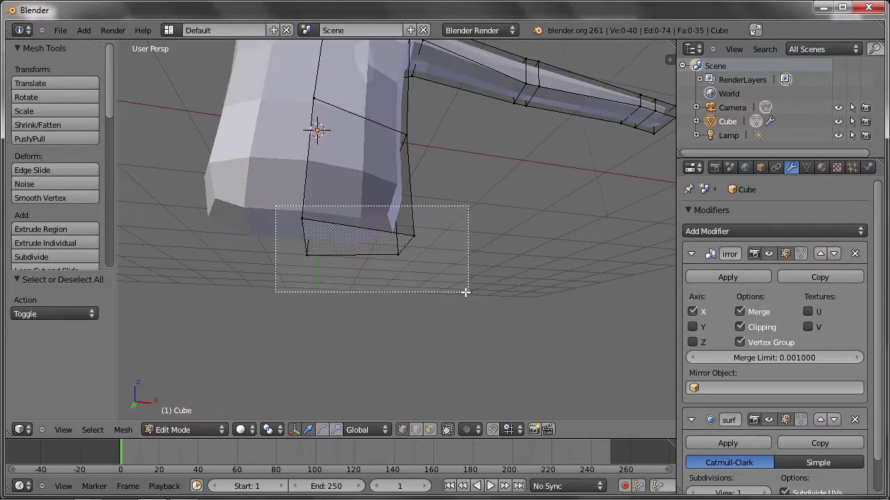
{"action": "scroll", "coordinate": [392, 302], "scroll_direction": "down", "scroll_amount": 2}
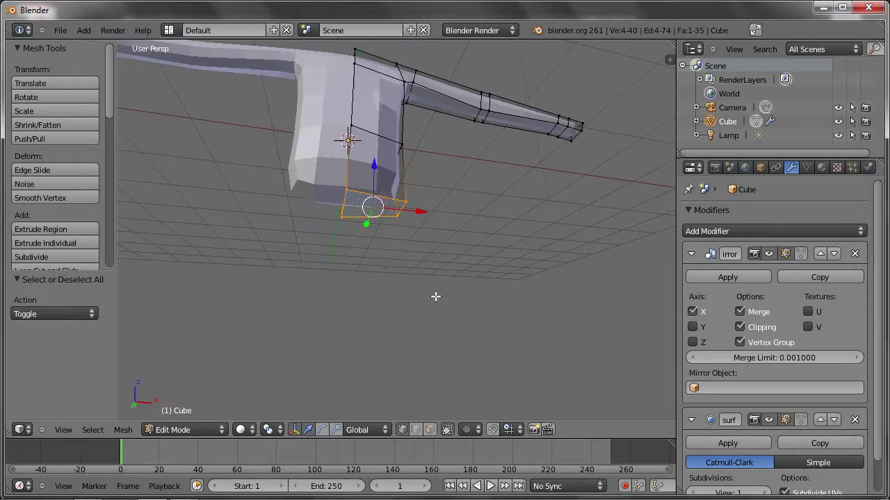
{"action": "key", "text": "e"}
{"action": "left_click", "coordinate": [396, 300]}
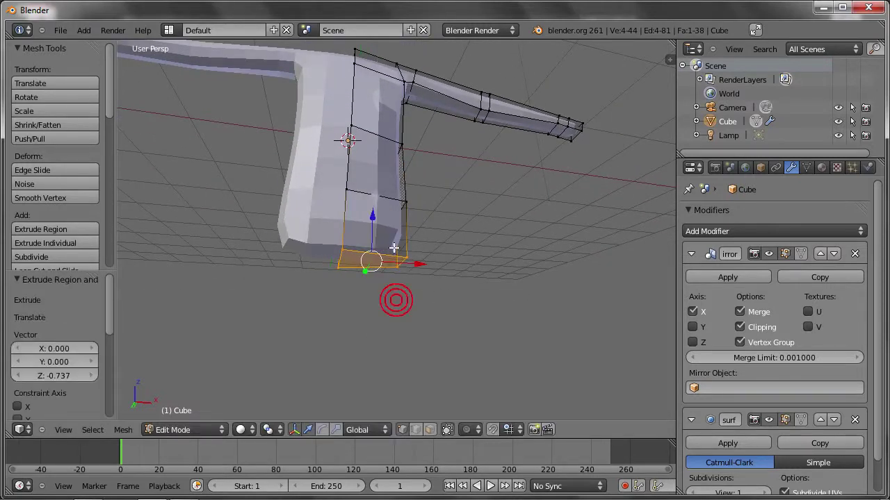
{"action": "mouse_move", "coordinate": [376, 246]}
{"action": "middle_mouse_down"}
{"action": "mouse_move", "coordinate": [366, 215]}
{"action": "mouse_move", "coordinate": [463, 212]}
{"action": "mouse_move", "coordinate": [423, 255]}
{"action": "mouse_move", "coordinate": [436, 272]}
{"action": "middle_mouse_up"}
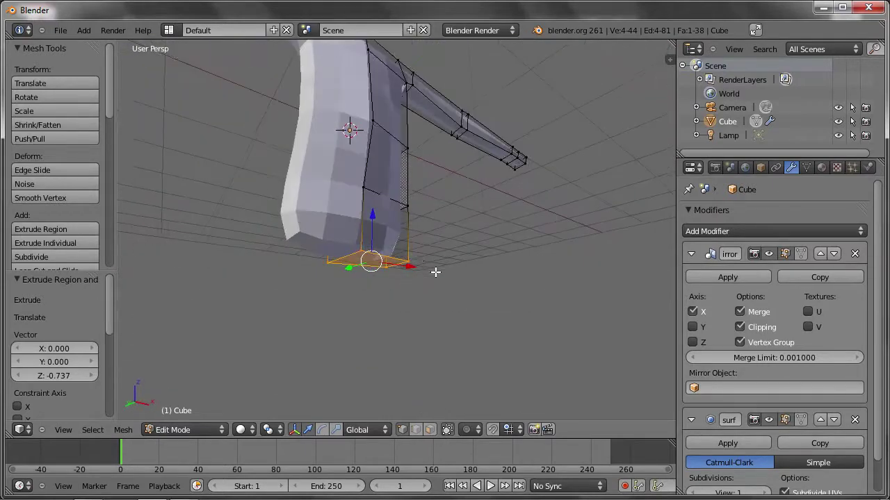
{"action": "mouse_move", "coordinate": [381, 259]}
{"action": "middle_mouse_down"}
{"action": "mouse_move", "coordinate": [378, 208]}
{"action": "mouse_move", "coordinate": [361, 215]}
{"action": "mouse_move", "coordinate": [359, 159]}
{"action": "mouse_move", "coordinate": [322, 204]}
{"action": "mouse_move", "coordinate": [401, 278]}
{"action": "mouse_move", "coordinate": [388, 275]}
{"action": "middle_mouse_up"}
{"action": "key", "text": "z"}
{"action": "key", "text": "z"}
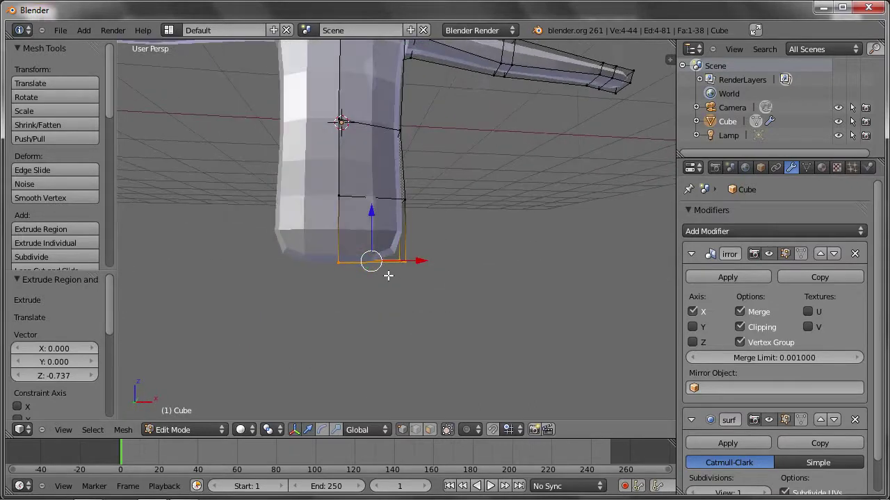
{"action": "key", "text": "ctrl+z"}
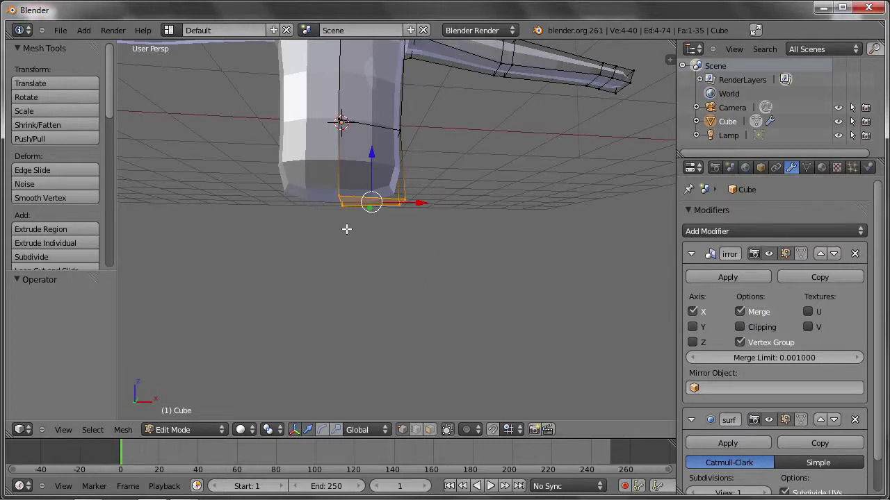
{"action": "key", "text": "e"}
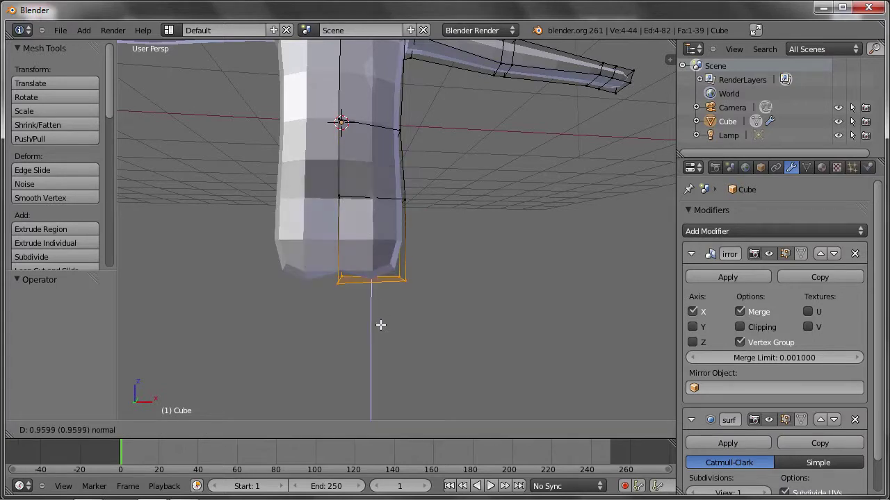
{"action": "left_click", "coordinate": [356, 298]}
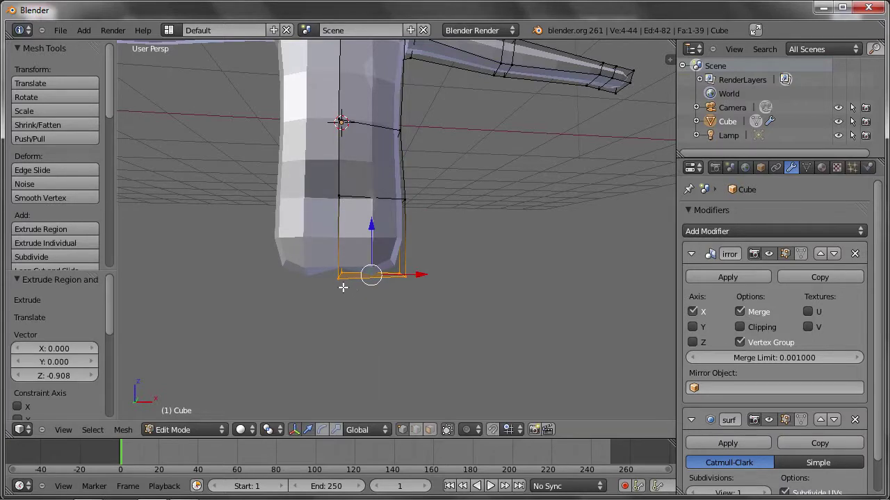
{"action": "key", "text": "g"}
{"action": "left_click", "coordinate": [378, 283]}
{"action": "mouse_move", "coordinate": [354, 297]}
{"action": "middle_mouse_down"}
{"action": "mouse_move", "coordinate": [363, 240]}
{"action": "mouse_move", "coordinate": [378, 216]}
{"action": "middle_mouse_up"}
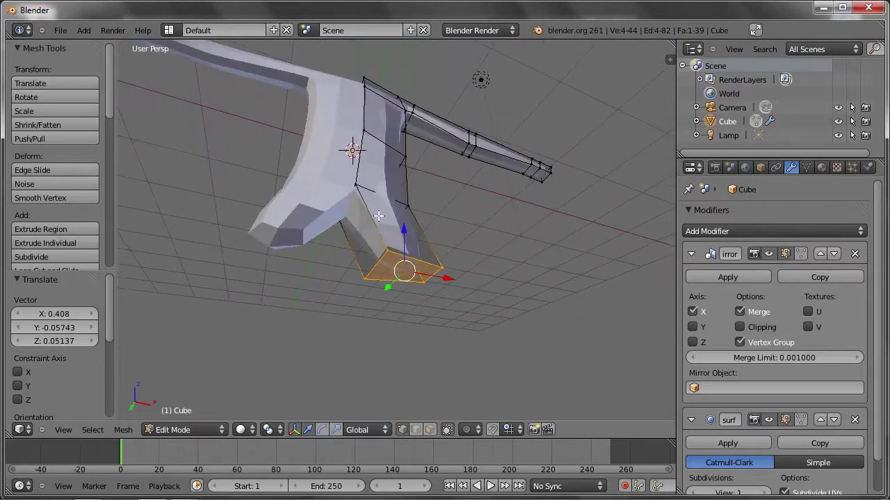
{"action": "right_click", "coordinate": [372, 274], "text": "shift"}
{"action": "mouse_move", "coordinate": [372, 274]}
{"action": "middle_mouse_down"}
{"action": "mouse_move", "coordinate": [398, 308]}
{"action": "mouse_move", "coordinate": [401, 278]}
{"action": "mouse_move", "coordinate": [377, 324]}
{"action": "mouse_move", "coordinate": [383, 231]}
{"action": "mouse_move", "coordinate": [423, 274]}
{"action": "mouse_move", "coordinate": [435, 304]}
{"action": "mouse_move", "coordinate": [410, 306]}
{"action": "mouse_move", "coordinate": [420, 309]}
{"action": "middle_mouse_up"}
{"action": "middle_click_drag", "start_coordinate": [347, 219], "coordinate": [361, 189]}
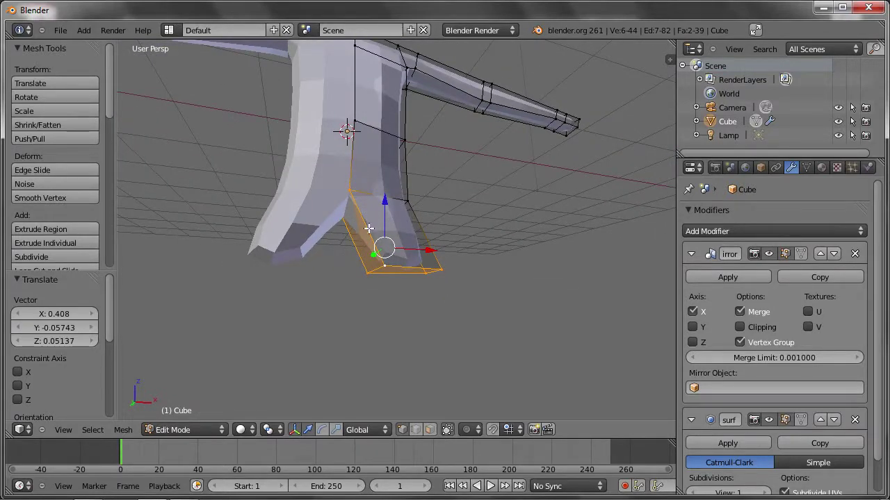
{"action": "right_click", "coordinate": [424, 223], "text": "shift"}
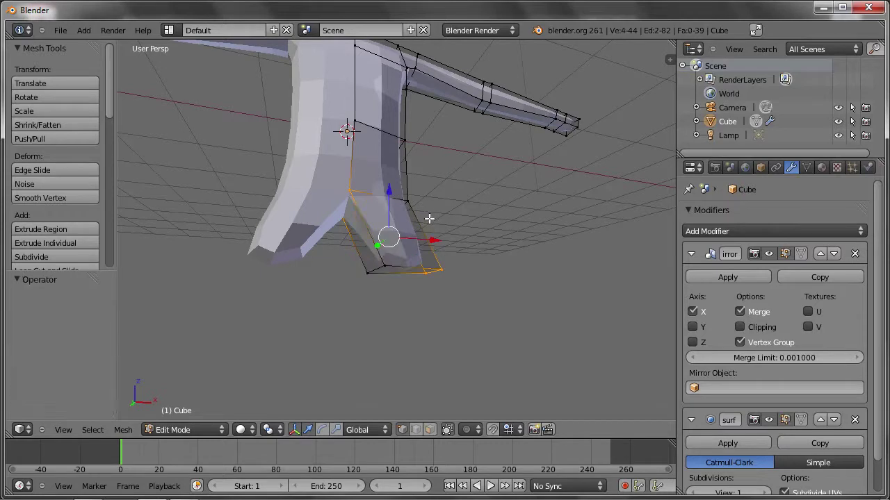
{"action": "key", "text": "ctrl+z"}
{"action": "key", "text": "ctrl+z"}
{"action": "key", "text": "ctrl+z"}
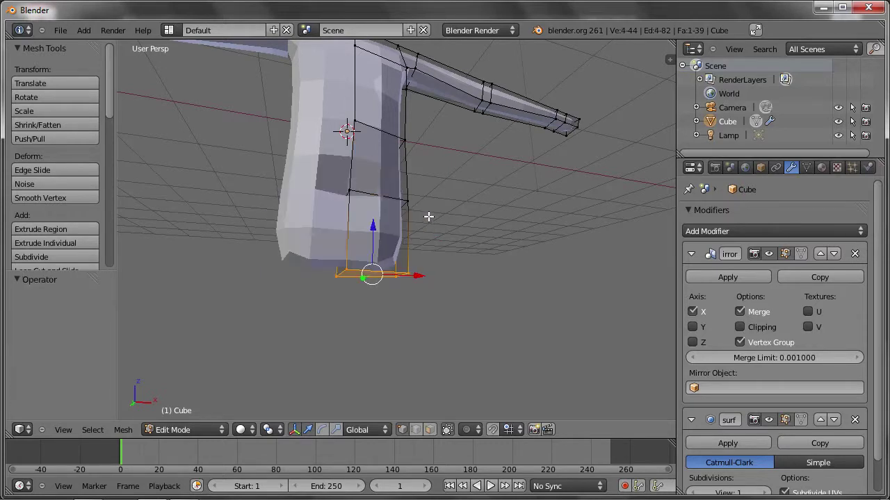
{"action": "key", "text": "ctrl+z"}
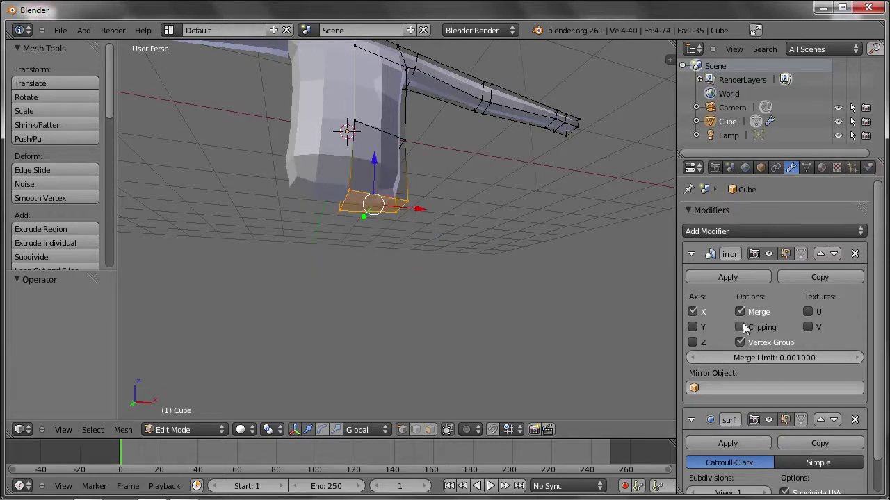
{"action": "mouse_move", "coordinate": [419, 264]}
{"action": "middle_mouse_down"}
{"action": "mouse_move", "coordinate": [354, 266]}
{"action": "mouse_move", "coordinate": [369, 245]}
{"action": "middle_mouse_up"}
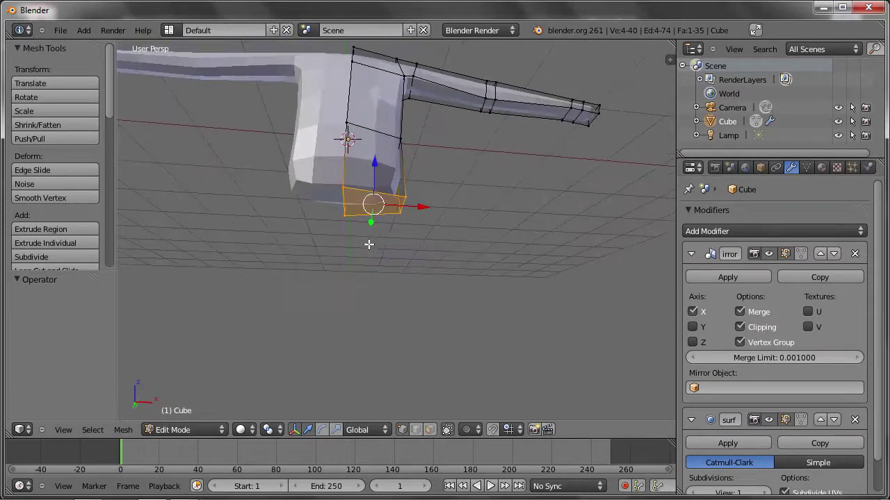
{"action": "middle_click_drag", "start_coordinate": [377, 181], "coordinate": [378, 221]}
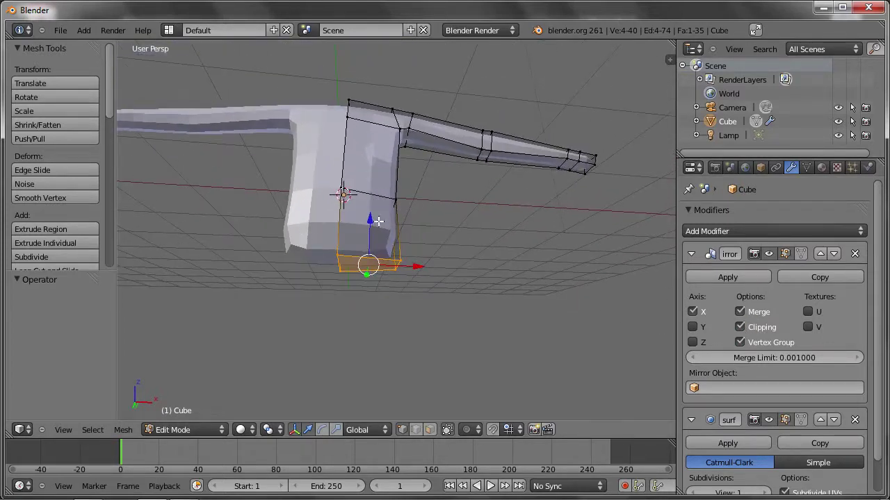
Step: Loop-cut the lower torso and lower its bottom face slightly
{"action": "key", "text": "ctrl+r"}
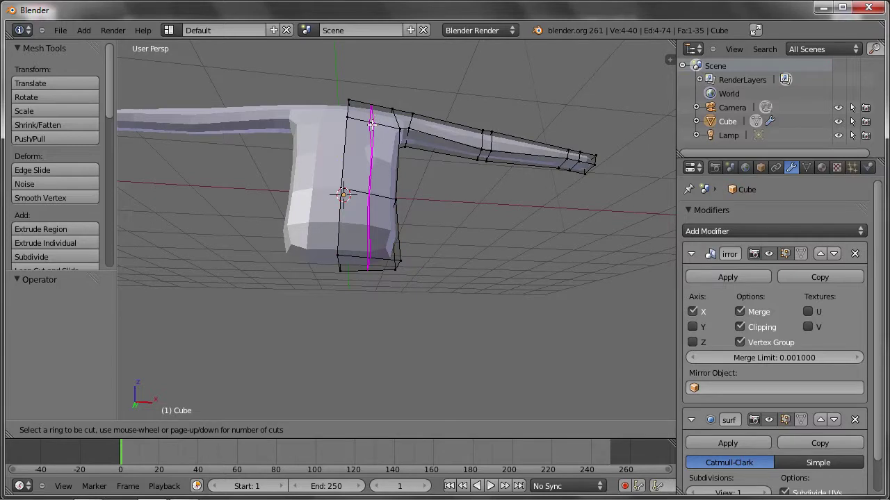
{"action": "left_click", "coordinate": [371, 124]}
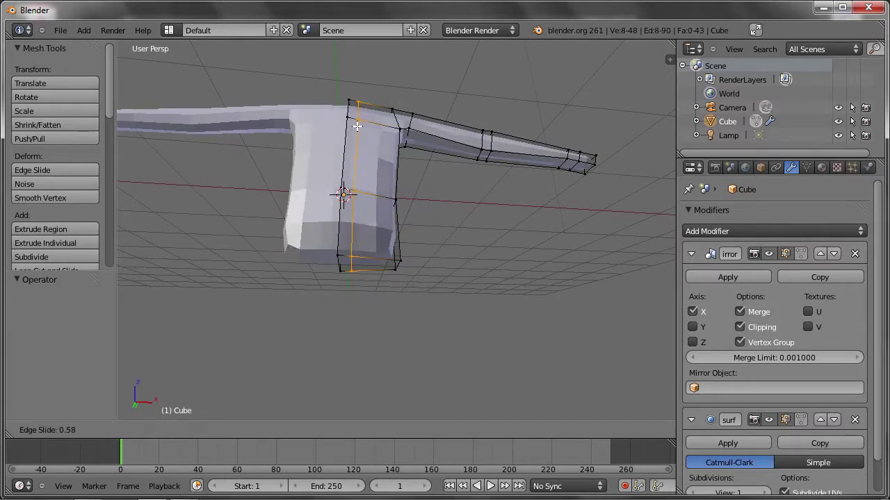
{"action": "left_click", "coordinate": [359, 132]}
{"action": "right_click", "coordinate": [351, 256]}
{"action": "right_click", "coordinate": [390, 270], "text": "alt"}
{"action": "middle_click_drag", "start_coordinate": [390, 270], "coordinate": [371, 226]}
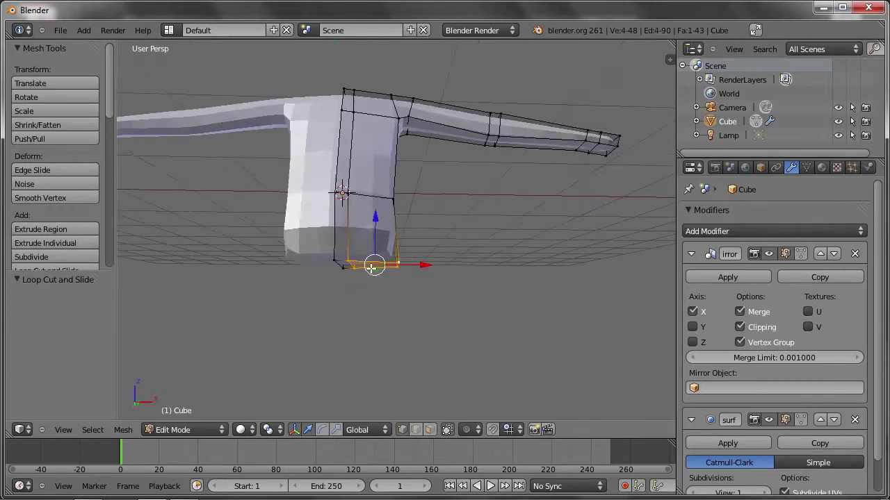
{"action": "left_click_drag", "start_coordinate": [371, 223], "coordinate": [373, 234]}
{"action": "left_click", "coordinate": [373, 234]}
Step: Move a bottom corner vertex, then cancel the scaling and undo the change
{"action": "middle_click_drag", "start_coordinate": [373, 234], "coordinate": [380, 261]}
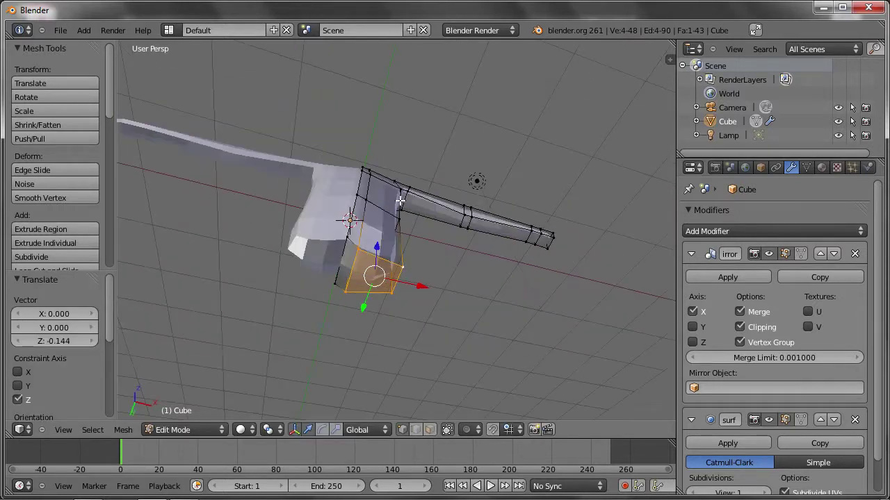
{"action": "right_click", "coordinate": [339, 292]}
{"action": "key", "text": "g"}
{"action": "left_click", "coordinate": [357, 234]}
{"action": "key", "text": "s"}
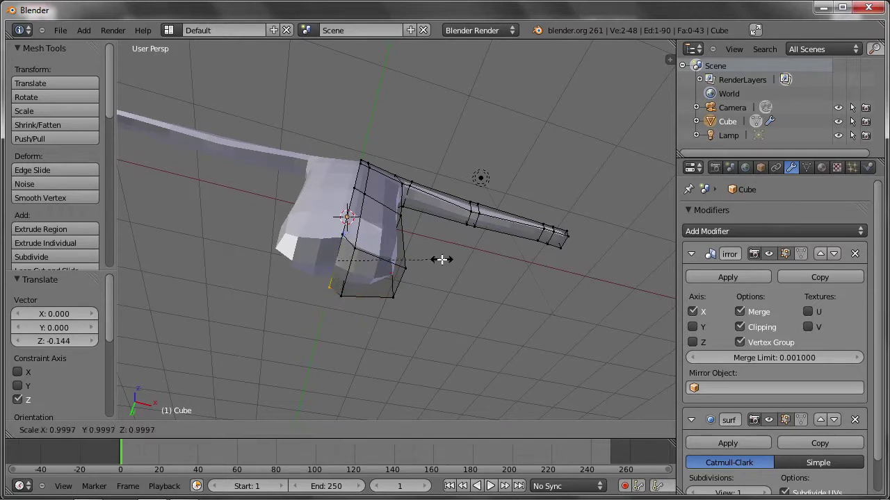
{"action": "key", "text": "Escape"}
{"action": "key", "text": "ctrl+z"}
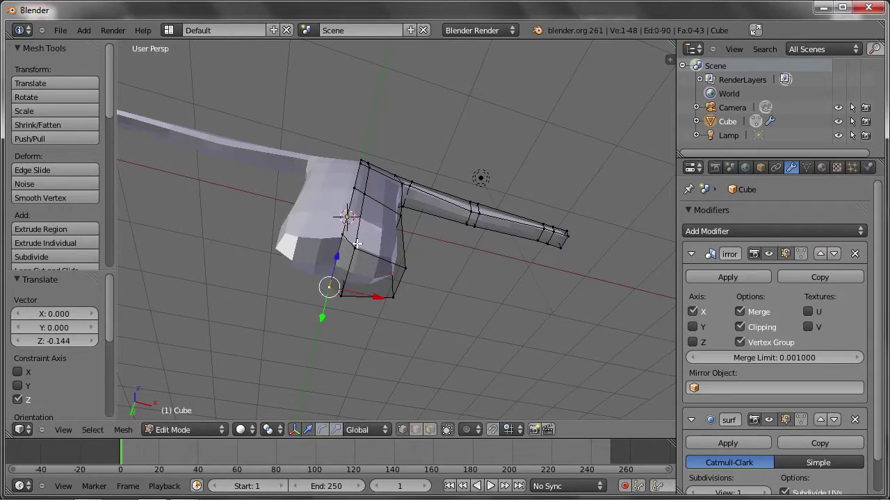
Step: Narrow the hip's bottom edge along Y and select the whole bottom face
{"action": "middle_click_drag", "start_coordinate": [357, 243], "coordinate": [353, 264]}
{"action": "right_click", "coordinate": [335, 229], "text": "shift"}
{"action": "key", "text": "s"}
{"action": "key", "text": "y"}
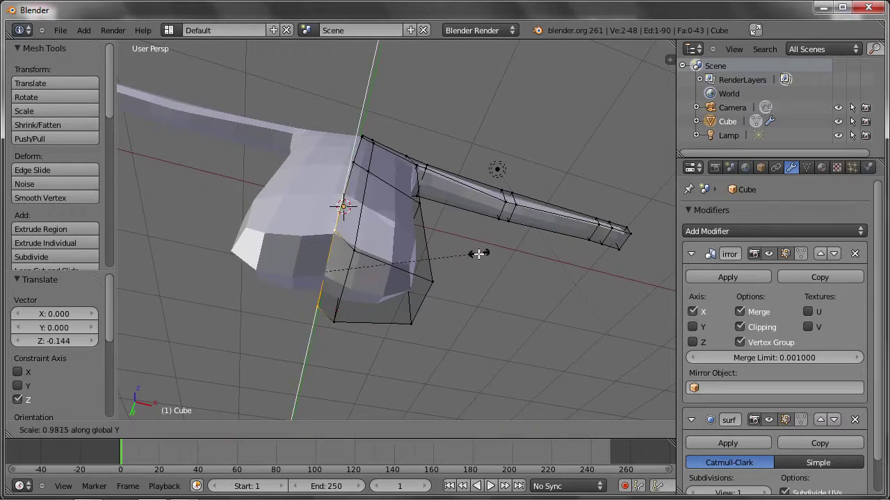
{"action": "left_click", "coordinate": [408, 279]}
{"action": "right_click", "coordinate": [337, 322], "text": "shift"}
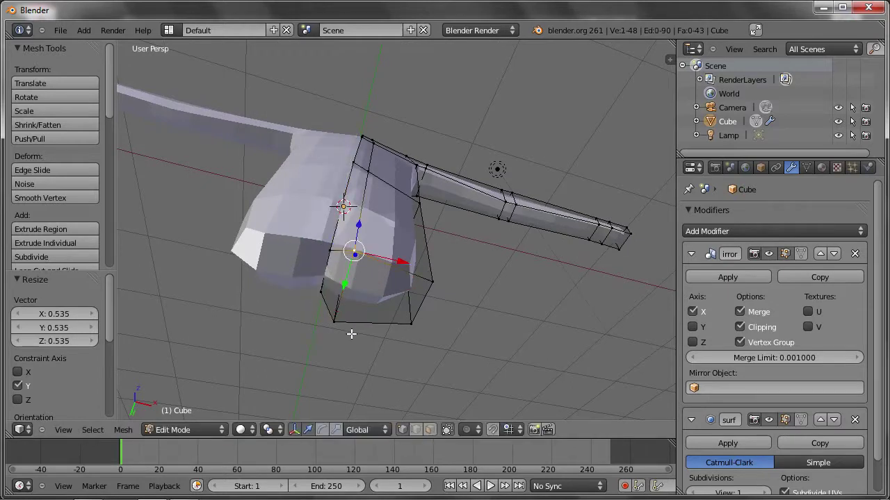
{"action": "right_click", "coordinate": [425, 291], "text": "shift"}
{"action": "key", "text": "KP_1"}
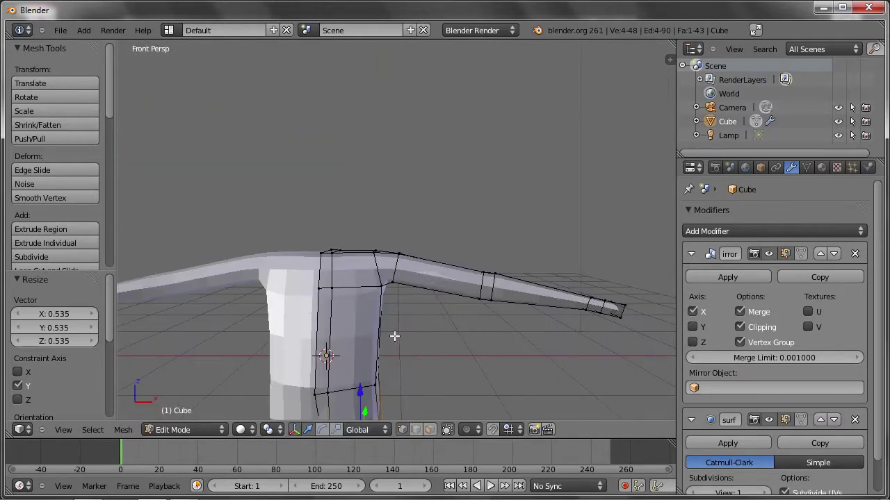
Step: In front ortho view, extrude the hip face down into the first leg section
{"action": "key", "text": "KP_5"}
{"action": "middle_click_drag", "start_coordinate": [399, 317], "coordinate": [366, 188], "text": "shift"}
{"action": "scroll", "coordinate": [367, 229], "scroll_direction": "up", "scroll_amount": 2}
{"action": "middle_click_drag", "start_coordinate": [367, 264], "coordinate": [424, 283], "text": "shift"}
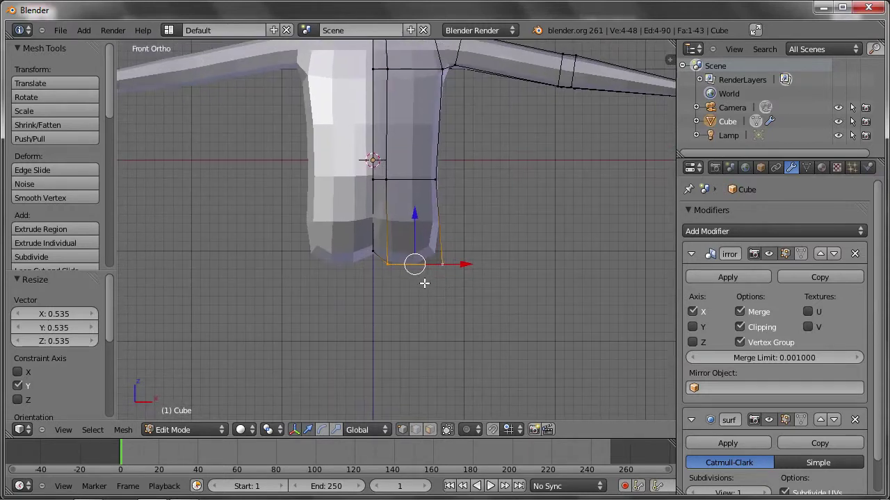
{"action": "scroll", "coordinate": [424, 283], "scroll_direction": "down", "scroll_amount": 3}
{"action": "middle_click_drag", "start_coordinate": [426, 239], "coordinate": [396, 215], "text": "shift"}
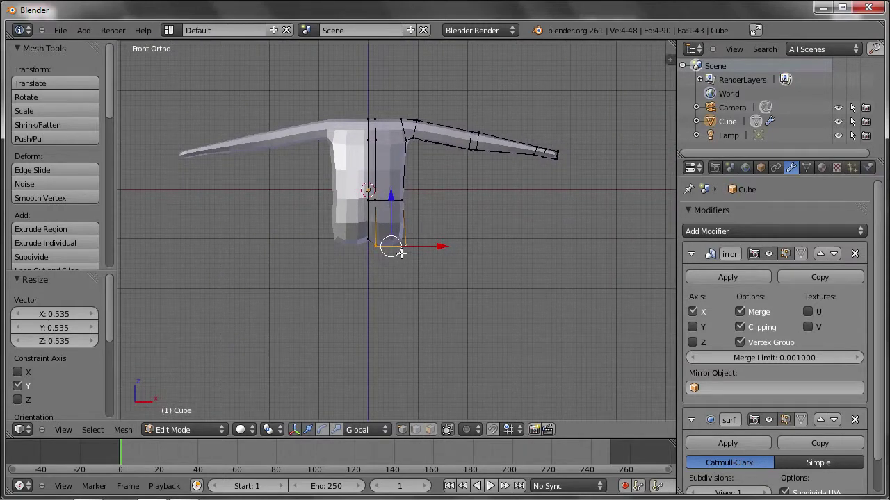
{"action": "key", "text": "e"}
{"action": "left_click", "coordinate": [409, 333]}
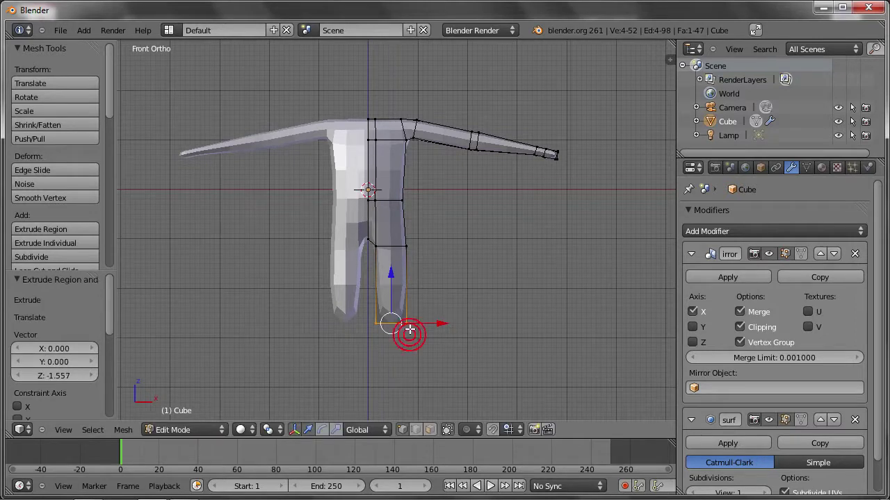
Step: Extrude a short leg section, then a longer one further down
{"action": "key", "text": "e"}
{"action": "left_click", "coordinate": [407, 348]}
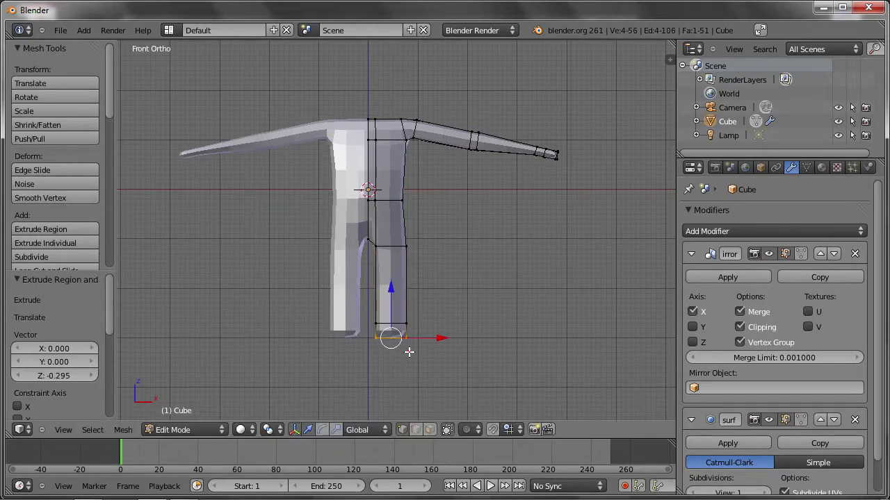
{"action": "middle_click_drag", "start_coordinate": [407, 347], "coordinate": [391, 258], "text": "shift"}
{"action": "key", "text": "e"}
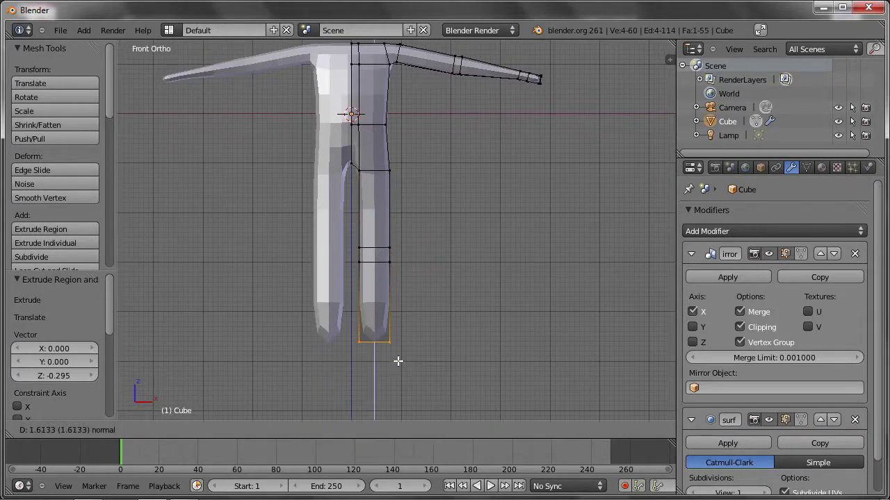
{"action": "left_click", "coordinate": [401, 355]}
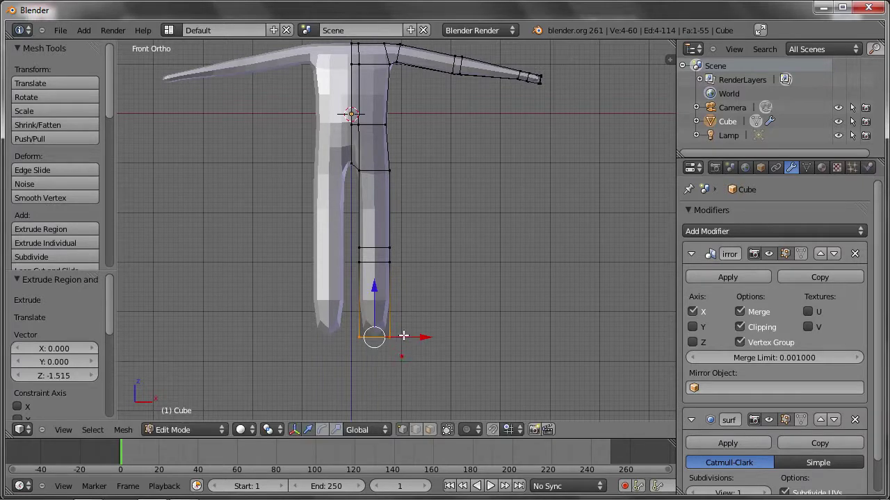
{"action": "middle_click_drag", "start_coordinate": [428, 324], "coordinate": [415, 302], "text": "shift"}
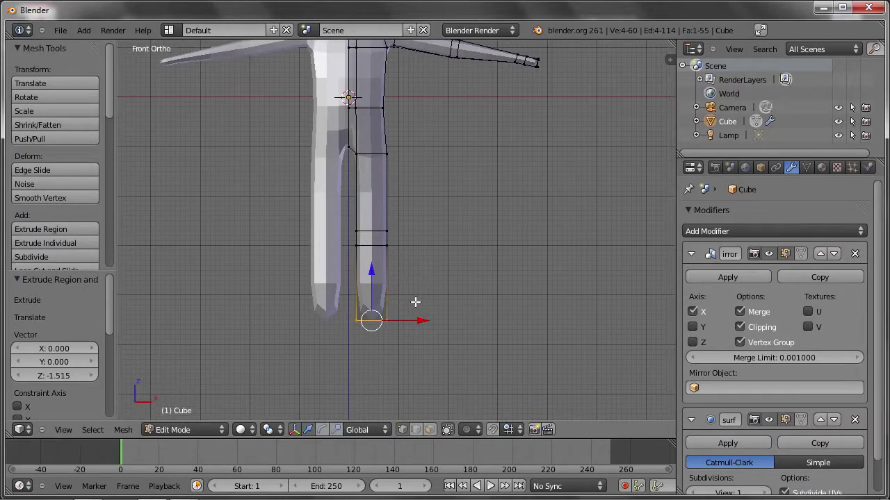
Step: Add a short ankle section and a two-part forward foot, then return to Object Mode
{"action": "key", "text": "e"}
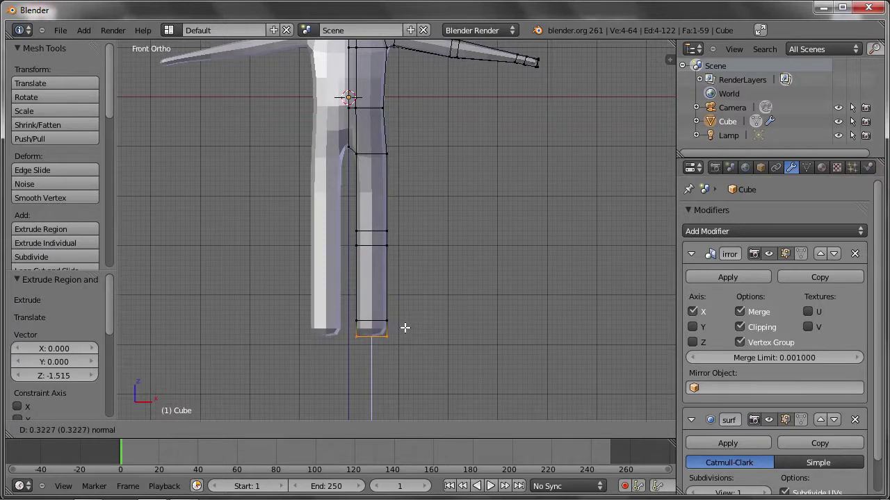
{"action": "left_click", "coordinate": [405, 327]}
{"action": "mouse_move", "coordinate": [406, 327]}
{"action": "middle_mouse_down"}
{"action": "mouse_move", "coordinate": [378, 310]}
{"action": "mouse_move", "coordinate": [369, 337]}
{"action": "mouse_move", "coordinate": [378, 355]}
{"action": "middle_mouse_up"}
{"action": "key", "text": "e"}
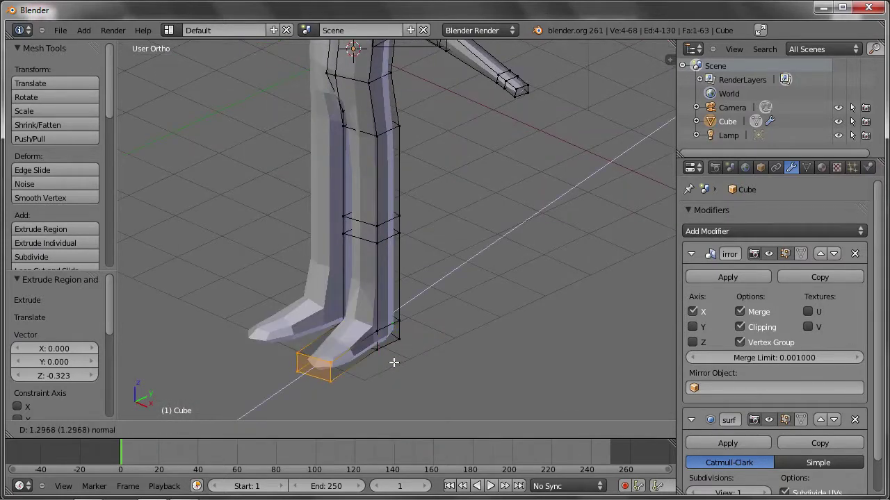
{"action": "left_click", "coordinate": [401, 356]}
{"action": "key", "text": "e"}
{"action": "left_click", "coordinate": [398, 344]}
{"action": "key", "text": "Tab"}
{"action": "scroll", "coordinate": [402, 324], "scroll_direction": "down", "scroll_amount": 5}
{"action": "mouse_move", "coordinate": [417, 249]}
{"action": "middle_mouse_down"}
{"action": "mouse_move", "coordinate": [461, 262]}
{"action": "mouse_move", "coordinate": [312, 242]}
{"action": "mouse_move", "coordinate": [286, 248]}
{"action": "mouse_move", "coordinate": [513, 222]}
{"action": "mouse_move", "coordinate": [478, 232]}
{"action": "middle_mouse_up"}
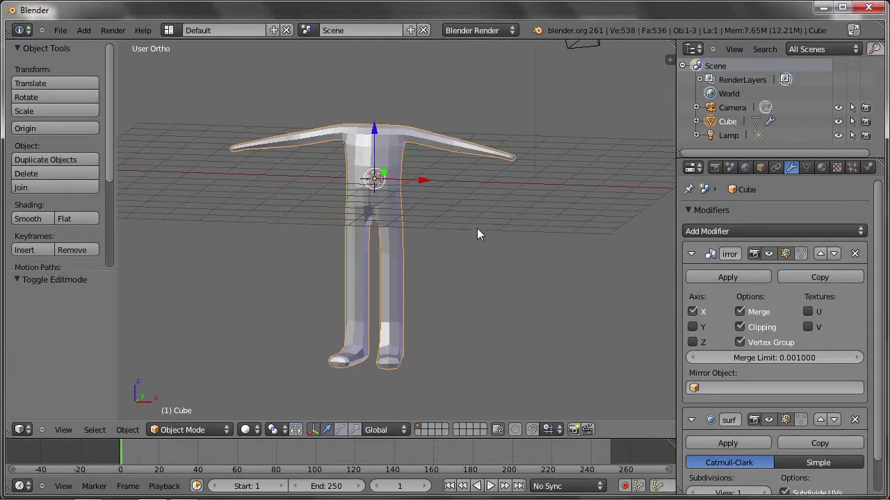
Step: In front wireframe Edit Mode, box-select the lower leg faces and move them along Z
{"action": "key", "text": "KP_1"}
{"action": "scroll", "coordinate": [452, 219], "scroll_direction": "down", "scroll_amount": 4}
{"action": "middle_click_drag", "start_coordinate": [457, 203], "coordinate": [428, 269], "text": "shift"}
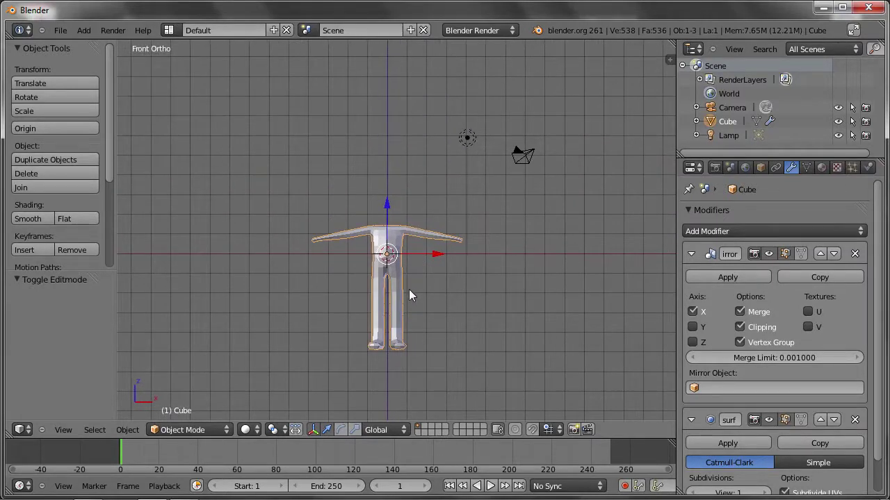
{"action": "scroll", "coordinate": [409, 289], "scroll_direction": "up", "scroll_amount": 2}
{"action": "key", "text": "Tab"}
{"action": "key", "text": "z"}
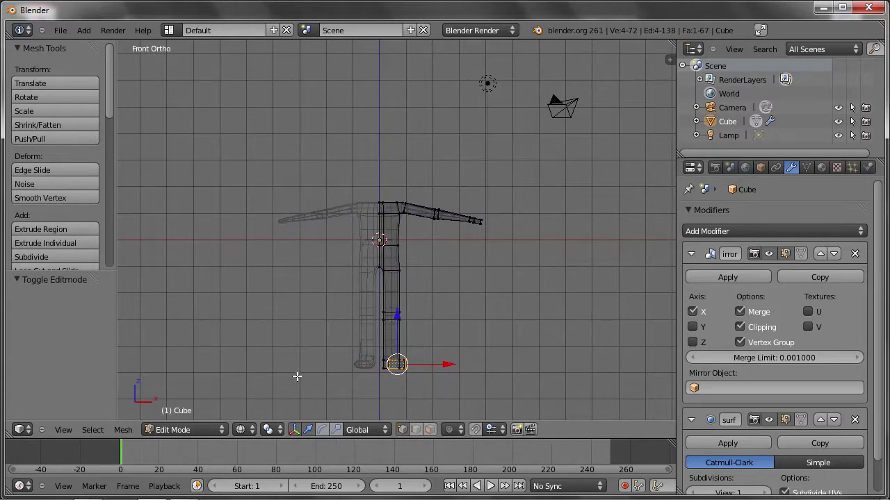
{"action": "key", "text": "a"}
{"action": "key", "text": "b"}
{"action": "left_click_drag", "start_coordinate": [293, 312], "coordinate": [460, 392]}
{"action": "key", "text": "g"}
{"action": "key", "text": "z"}
{"action": "left_click", "coordinate": [400, 299]}
Step: Box-select the foot faces and raise them along Z
{"action": "key", "text": "a"}
{"action": "key", "text": "b"}
{"action": "left_click_drag", "start_coordinate": [298, 342], "coordinate": [447, 373]}
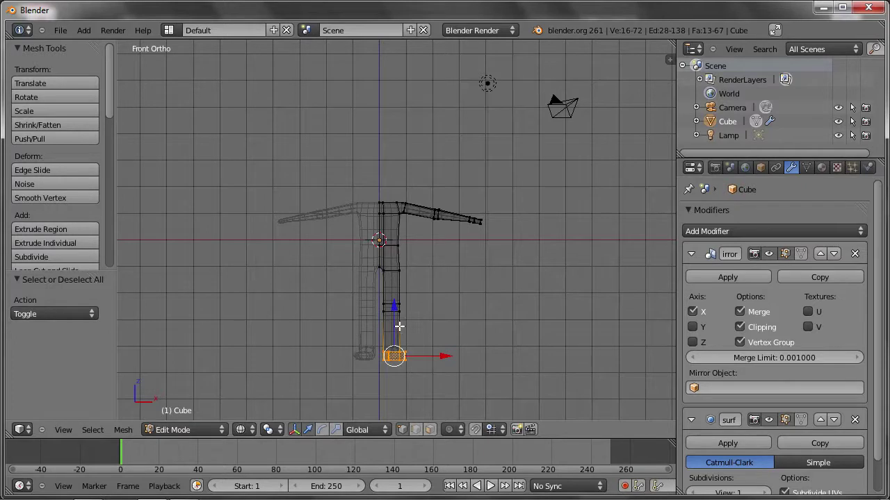
{"action": "key", "text": "g"}
{"action": "key", "text": "z"}
{"action": "left_click", "coordinate": [391, 302]}
Step: In Object Mode, lift the whole character along Z toward the ground line
{"action": "key", "text": "Tab"}
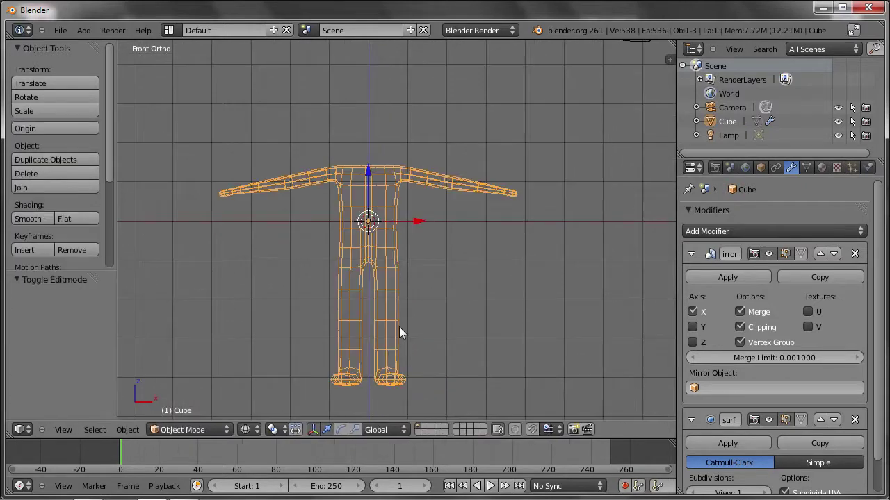
{"action": "mouse_move", "coordinate": [406, 302]}
{"action": "middle_mouse_down"}
{"action": "mouse_move", "coordinate": [408, 252]}
{"action": "mouse_move", "coordinate": [357, 265]}
{"action": "mouse_move", "coordinate": [393, 295]}
{"action": "mouse_move", "coordinate": [443, 295]}
{"action": "mouse_move", "coordinate": [414, 269]}
{"action": "mouse_move", "coordinate": [436, 359]}
{"action": "middle_mouse_up"}
{"action": "key", "text": "KP_1"}
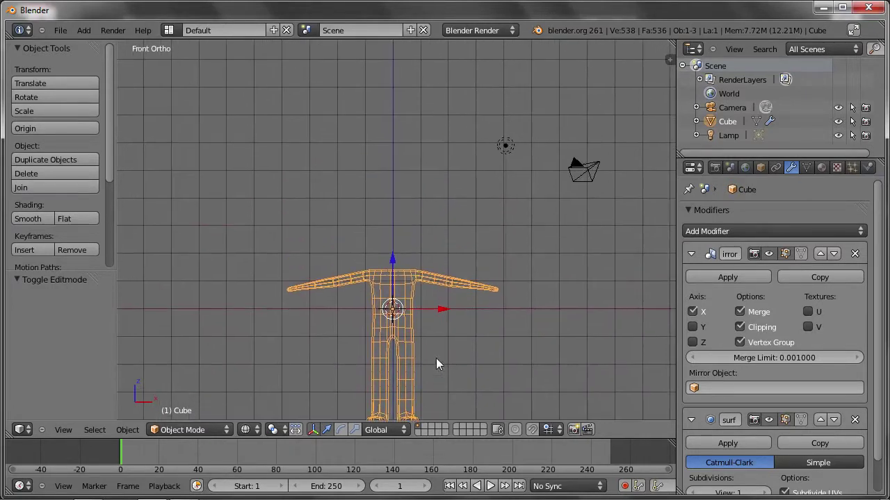
{"action": "mouse_move", "coordinate": [393, 270]}
{"action": "left_mouse_down"}
{"action": "mouse_move", "coordinate": [374, 132]}
{"action": "mouse_move", "coordinate": [366, 196]}
{"action": "left_mouse_up"}
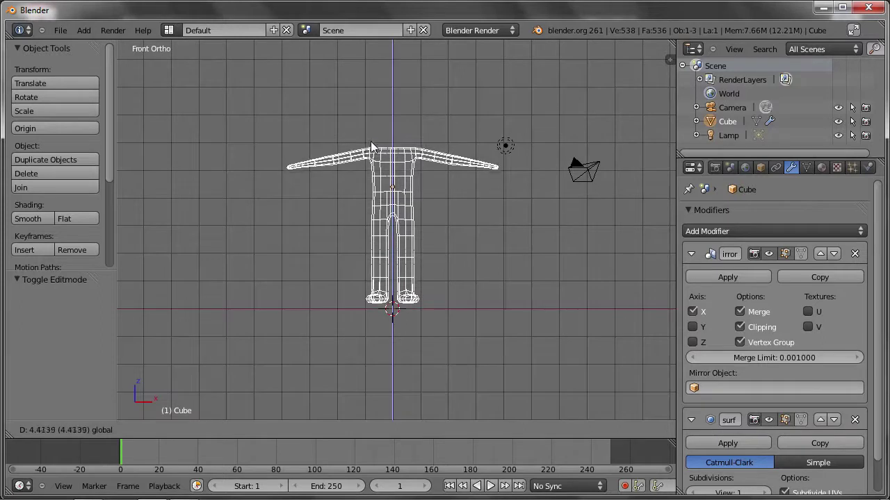
Step: Finish raising the character to Z 4.218 so its feet rest on the ground line
{"action": "left_click", "coordinate": [367, 197]}
{"action": "scroll", "coordinate": [362, 191], "scroll_direction": "up", "scroll_amount": 2}
{"action": "scroll", "coordinate": [360, 192], "scroll_direction": "up", "scroll_amount": 2}
{"action": "scroll", "coordinate": [357, 194], "scroll_direction": "up", "scroll_amount": 2}
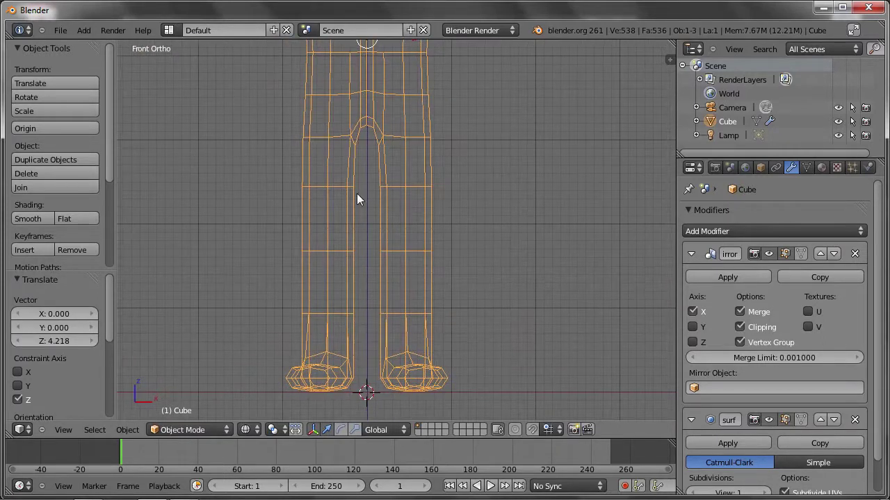
{"action": "scroll", "coordinate": [357, 199], "scroll_direction": "down", "scroll_amount": 2}
{"action": "scroll", "coordinate": [371, 274], "scroll_direction": "down", "scroll_amount": 2}
{"action": "mouse_move", "coordinate": [407, 237]}
{"action": "middle_mouse_down"}
{"action": "mouse_move", "coordinate": [379, 268]}
{"action": "mouse_move", "coordinate": [350, 257]}
{"action": "mouse_move", "coordinate": [420, 254]}
{"action": "middle_mouse_up"}
Step: Re-enter Edit Mode in solid shading and select an edge at the shoulder top
{"action": "key", "text": "Tab"}
{"action": "scroll", "coordinate": [383, 254], "scroll_direction": "up", "scroll_amount": 2}
{"action": "scroll", "coordinate": [395, 271], "scroll_direction": "up", "scroll_amount": 3}
{"action": "key", "text": "z"}
{"action": "right_click", "coordinate": [376, 158]}
Step: Lower the shoulder edge along Z, then shift it back along Y
{"action": "key", "text": "g"}
{"action": "key", "text": "z"}
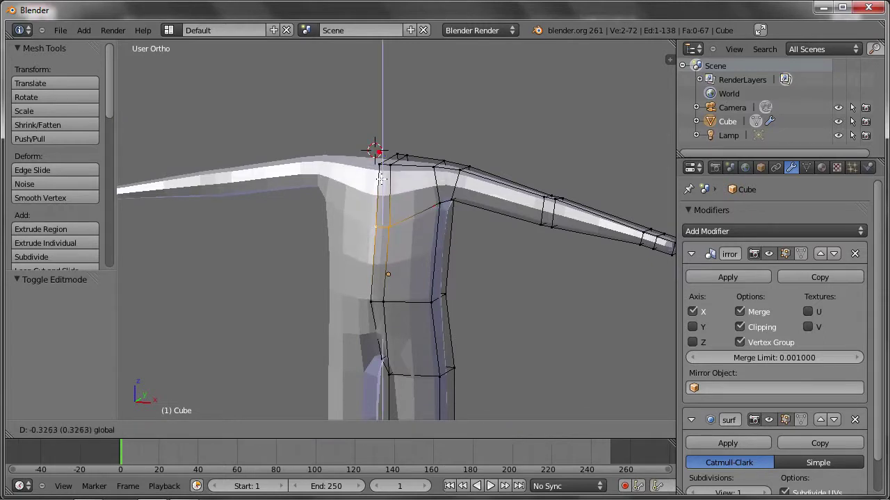
{"action": "left_click", "coordinate": [379, 173]}
{"action": "scroll", "coordinate": [392, 237], "scroll_direction": "up", "scroll_amount": 2}
{"action": "mouse_move", "coordinate": [450, 129]}
{"action": "middle_mouse_down"}
{"action": "mouse_move", "coordinate": [458, 181]}
{"action": "mouse_move", "coordinate": [493, 135]}
{"action": "middle_mouse_up"}
{"action": "key", "text": "g"}
{"action": "key", "text": "y"}
{"action": "left_click", "coordinate": [445, 273]}
{"action": "scroll", "coordinate": [445, 273], "scroll_direction": "up", "scroll_amount": 2}
Step: Move the shoulder edge 0.227 outward along X
{"action": "mouse_move", "coordinate": [444, 273]}
{"action": "middle_mouse_down"}
{"action": "mouse_move", "coordinate": [364, 242]}
{"action": "mouse_move", "coordinate": [473, 243]}
{"action": "mouse_move", "coordinate": [428, 297]}
{"action": "mouse_move", "coordinate": [427, 223]}
{"action": "middle_mouse_up"}
{"action": "key", "text": "g"}
{"action": "key", "text": "x"}
{"action": "left_click", "coordinate": [400, 243]}
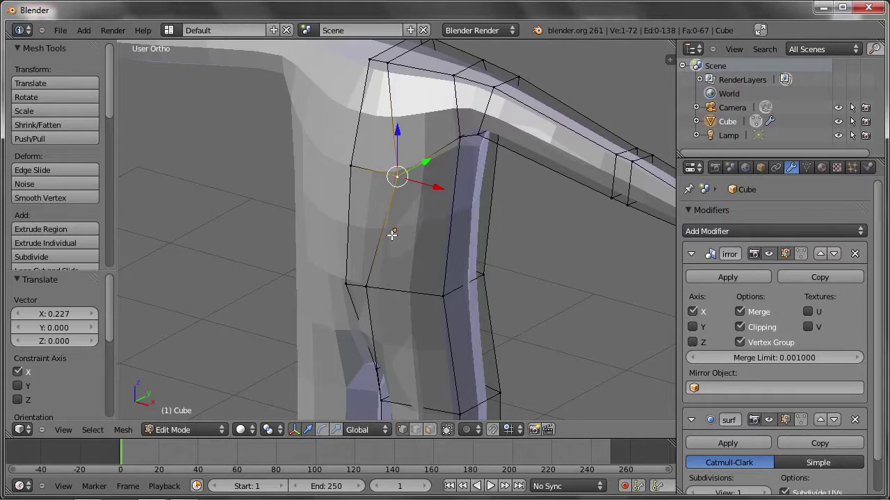
{"action": "mouse_move", "coordinate": [381, 283]}
{"action": "middle_mouse_down"}
{"action": "mouse_move", "coordinate": [391, 234]}
{"action": "mouse_move", "coordinate": [384, 258]}
{"action": "middle_mouse_up"}
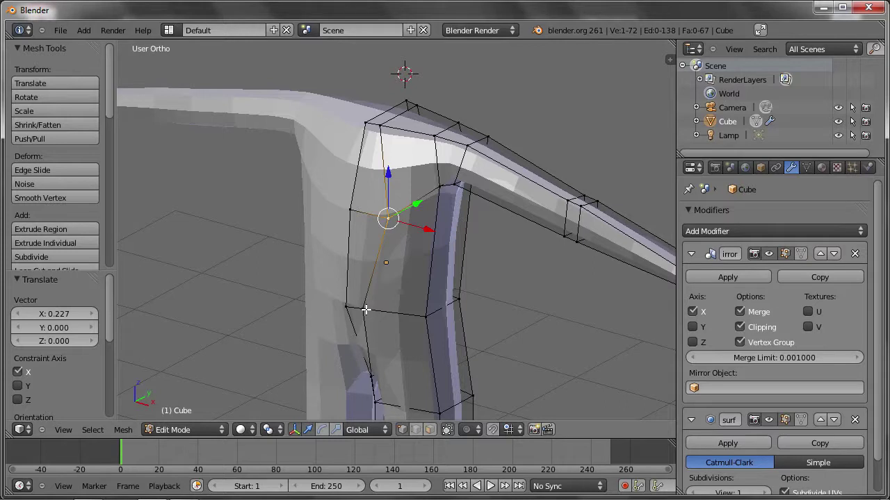
Step: Move the selected shoulder vertex, sliding it -0.138 along Y to smooth the joint
{"action": "key", "text": "g"}
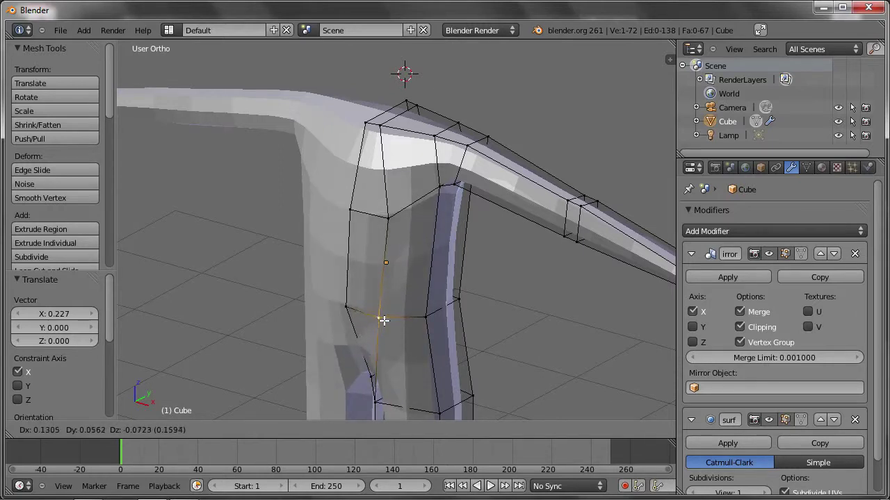
{"action": "left_click", "coordinate": [394, 313]}
{"action": "key", "text": "g"}
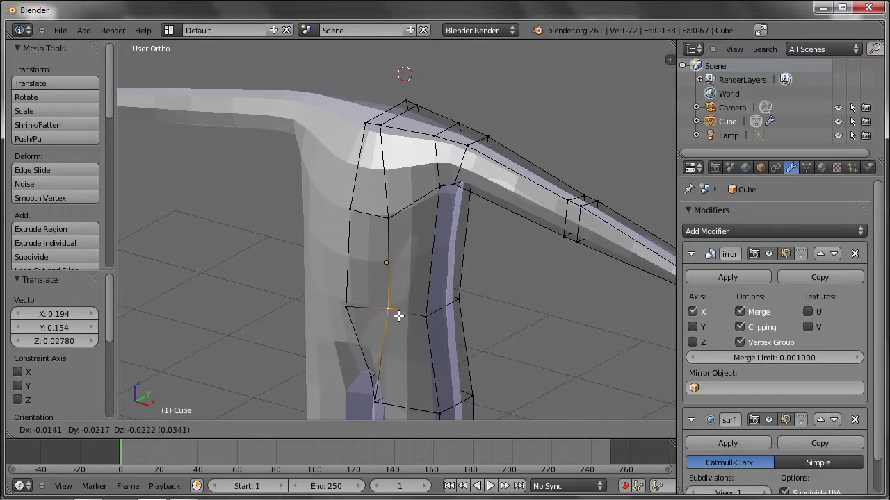
{"action": "left_click", "coordinate": [401, 317]}
{"action": "left_click_drag", "start_coordinate": [406, 298], "coordinate": [399, 309]}
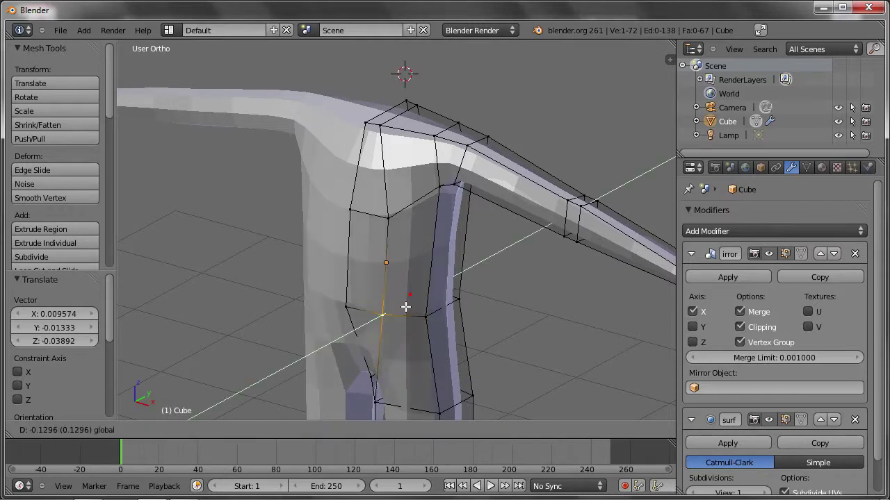
{"action": "middle_click_drag", "start_coordinate": [384, 313], "coordinate": [389, 198]}
Step: Reposition another shoulder-edge vertex, then start moving a mid-edge arm vertex and cancel
{"action": "right_click", "coordinate": [389, 198]}
{"action": "key", "text": "g"}
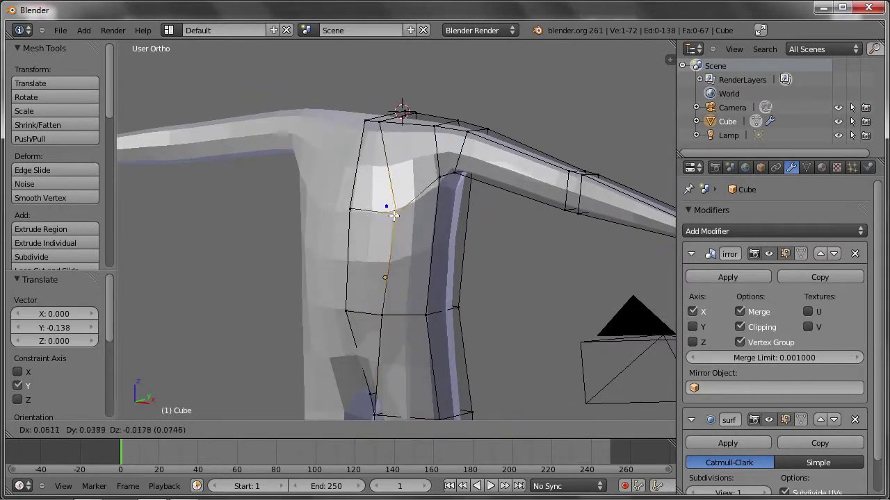
{"action": "left_click", "coordinate": [390, 206]}
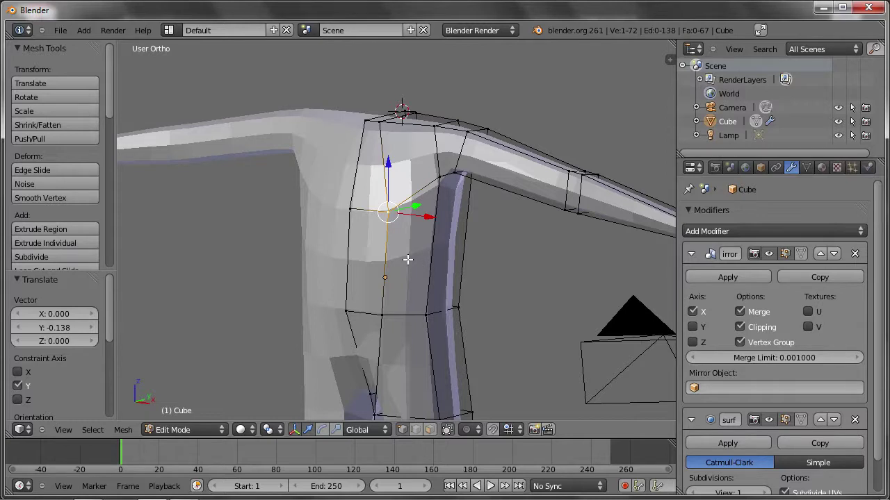
{"action": "right_click", "coordinate": [385, 313]}
{"action": "key", "text": "g"}
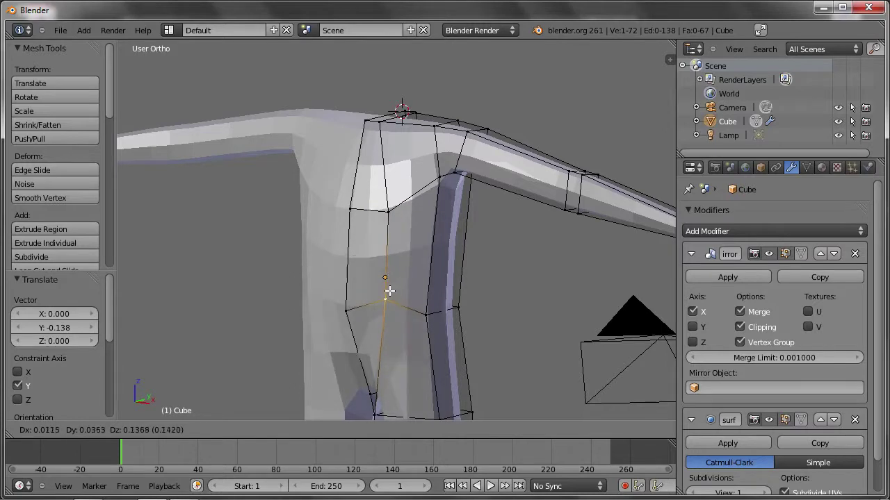
{"action": "key", "text": "Escape"}
Step: Open User Preferences from the File menu and review the Input and Editing tabs
{"action": "left_click", "coordinate": [60, 30]}
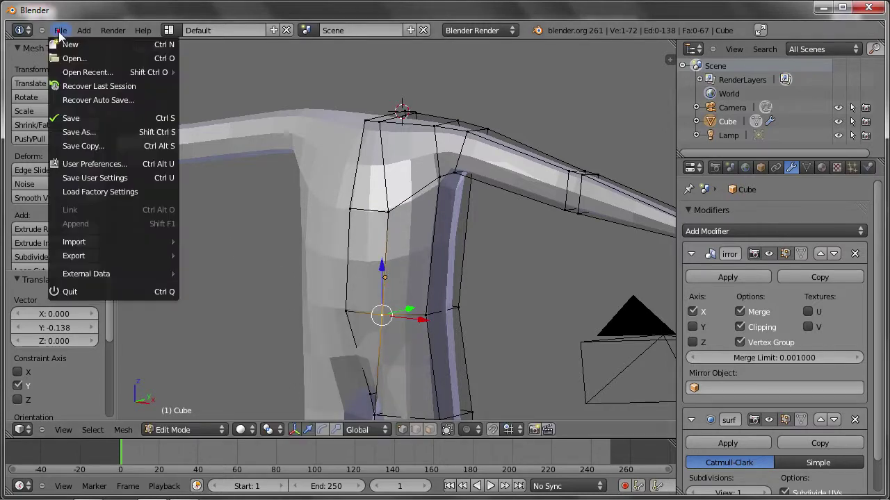
{"action": "left_click", "coordinate": [105, 163]}
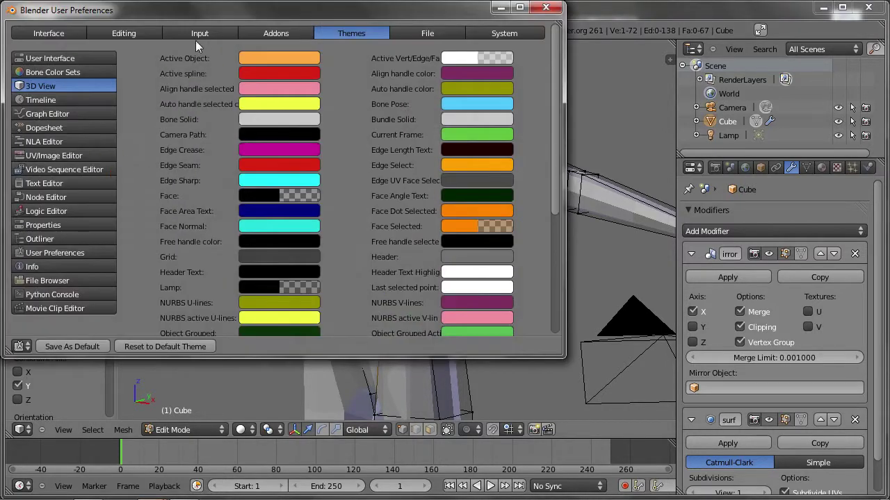
{"action": "left_click", "coordinate": [197, 36]}
{"action": "left_click", "coordinate": [140, 37]}
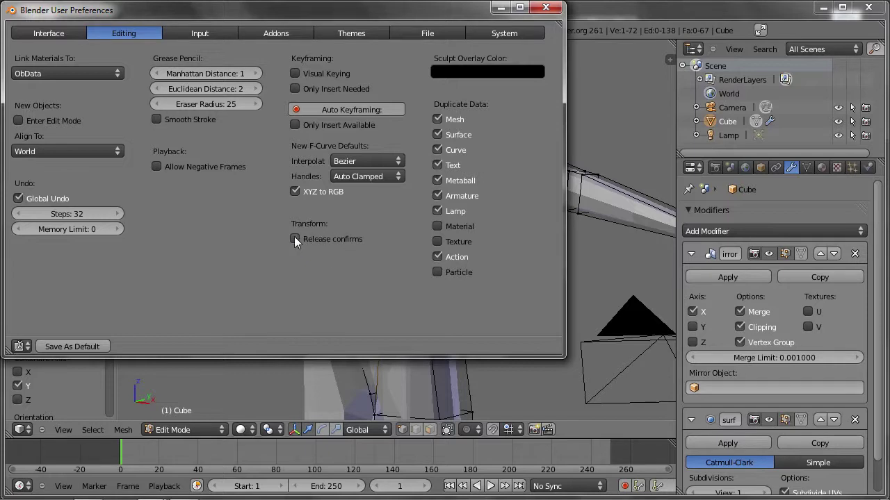
Step: Close the preferences and raise a shoulder vertex about 0.161 on Z
{"action": "key", "text": "alt+F4"}
{"action": "right_click_drag", "start_coordinate": [382, 207], "coordinate": [379, 214]}
{"action": "left_click", "coordinate": [381, 212]}
Step: Make two small adjustments to the shoulder vertex, then view the torso from the front
{"action": "key", "text": "g"}
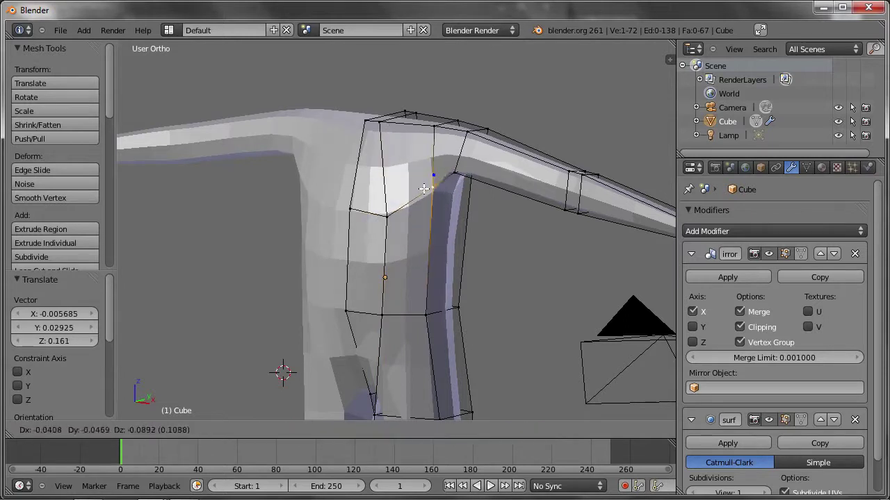
{"action": "left_click", "coordinate": [387, 216]}
{"action": "key", "text": "g"}
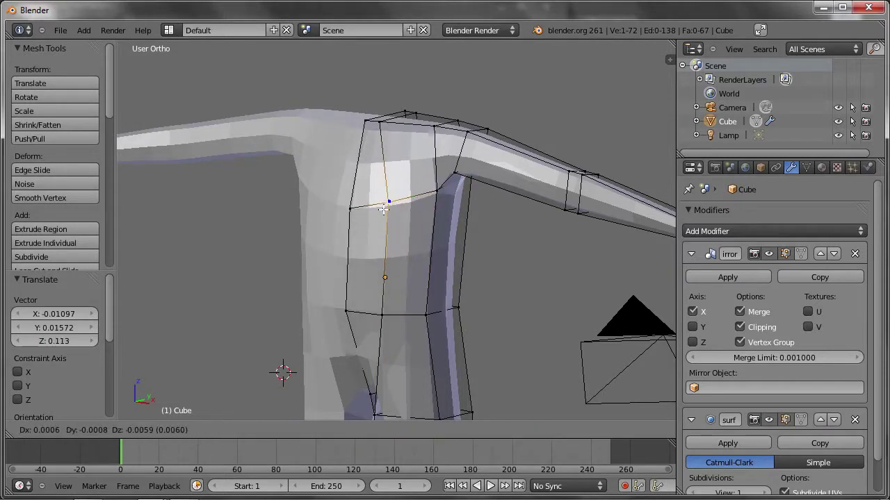
{"action": "left_click", "coordinate": [389, 212]}
{"action": "mouse_move", "coordinate": [389, 212]}
{"action": "middle_mouse_down"}
{"action": "mouse_move", "coordinate": [472, 212]}
{"action": "mouse_move", "coordinate": [497, 197]}
{"action": "middle_mouse_up"}
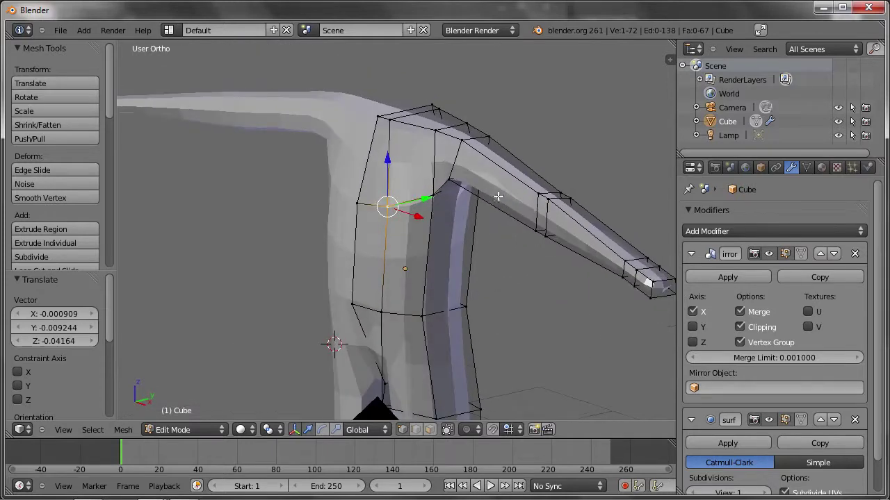
{"action": "middle_click_drag", "start_coordinate": [561, 221], "coordinate": [566, 214]}
{"action": "mouse_move", "coordinate": [519, 254]}
{"action": "middle_mouse_down"}
{"action": "mouse_move", "coordinate": [505, 230]}
{"action": "mouse_move", "coordinate": [482, 299]}
{"action": "middle_mouse_up"}
{"action": "scroll", "coordinate": [371, 270], "scroll_direction": "up", "scroll_amount": 2}
Step: Reshape the knee by repositioning a knee vertex and another leg vertex
{"action": "right_click", "coordinate": [364, 262]}
{"action": "key", "text": "g"}
{"action": "left_click", "coordinate": [425, 258]}
{"action": "mouse_move", "coordinate": [424, 258]}
{"action": "middle_mouse_down"}
{"action": "mouse_move", "coordinate": [379, 238]}
{"action": "mouse_move", "coordinate": [452, 288]}
{"action": "mouse_move", "coordinate": [473, 230]}
{"action": "mouse_move", "coordinate": [461, 268]}
{"action": "mouse_move", "coordinate": [482, 241]}
{"action": "mouse_move", "coordinate": [428, 230]}
{"action": "mouse_move", "coordinate": [592, 213]}
{"action": "mouse_move", "coordinate": [499, 220]}
{"action": "middle_mouse_up"}
{"action": "right_click", "coordinate": [471, 231]}
{"action": "key", "text": "g"}
{"action": "left_click", "coordinate": [465, 237]}
Step: Reposition an upper torso vertex with several successive moves
{"action": "right_click", "coordinate": [322, 184]}
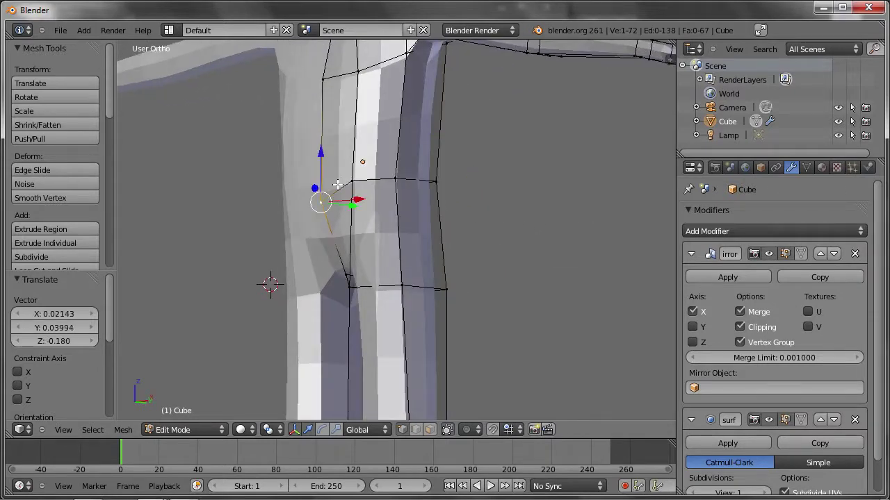
{"action": "key", "text": "g"}
{"action": "left_click", "coordinate": [431, 177]}
{"action": "mouse_move", "coordinate": [431, 177]}
{"action": "middle_mouse_down"}
{"action": "mouse_move", "coordinate": [411, 186]}
{"action": "mouse_move", "coordinate": [419, 214]}
{"action": "middle_mouse_up"}
{"action": "key", "text": "g"}
{"action": "left_click", "coordinate": [432, 179]}
{"action": "key", "text": "g"}
{"action": "left_click", "coordinate": [423, 180]}
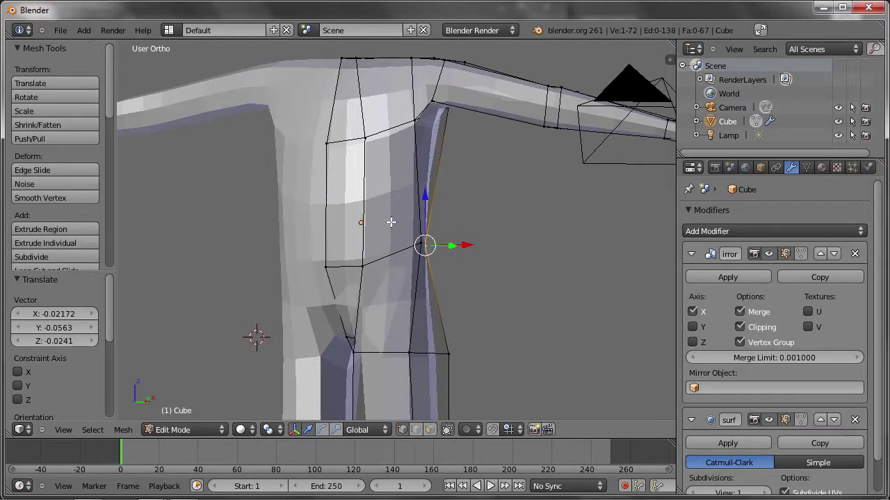
Step: Add an edge loop across the upper torso and lower one of its vertices along Z
{"action": "key", "text": "ctrl+r"}
{"action": "left_click", "coordinate": [392, 222]}
{"action": "left_click", "coordinate": [395, 223]}
{"action": "right_click", "coordinate": [426, 192]}
{"action": "key", "text": "g"}
{"action": "key", "text": "z"}
{"action": "left_click", "coordinate": [407, 175]}
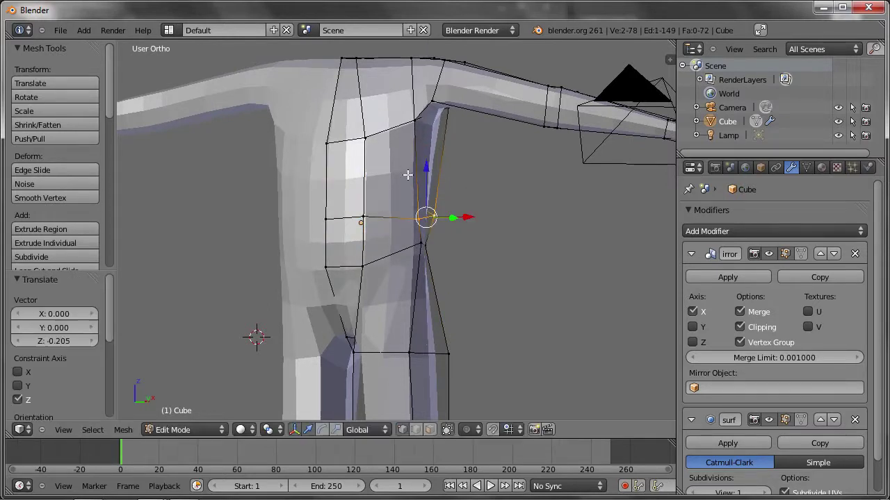
Step: Nudge a nearby chest vertex up and to the right to round the chest
{"action": "right_click", "coordinate": [352, 220]}
{"action": "key", "text": "g"}
{"action": "left_click", "coordinate": [354, 202]}
{"action": "key", "text": "g"}
{"action": "left_click", "coordinate": [363, 229]}
Step: Reposition a lower chest vertex and refine it from a side angle
{"action": "right_click", "coordinate": [363, 266]}
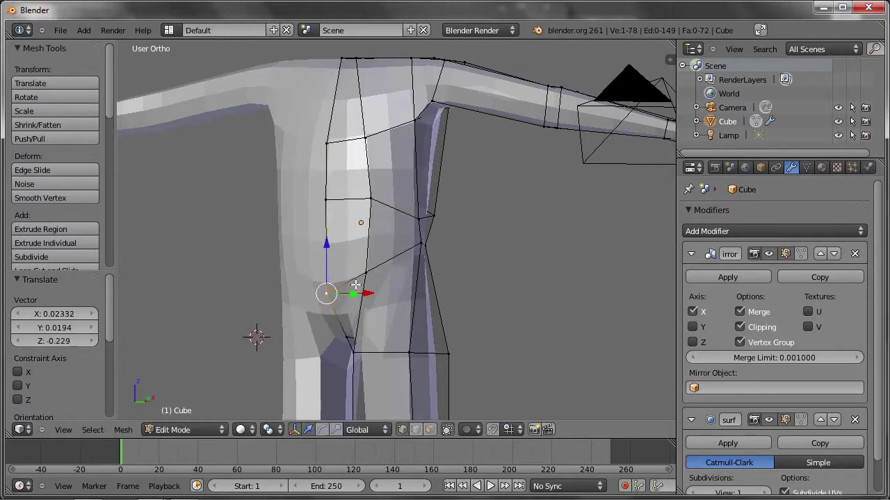
{"action": "key", "text": "g"}
{"action": "left_click", "coordinate": [403, 258]}
{"action": "middle_click_drag", "start_coordinate": [407, 257], "coordinate": [452, 237]}
{"action": "key", "text": "g"}
{"action": "left_click", "coordinate": [463, 263]}
{"action": "mouse_move", "coordinate": [512, 250]}
{"action": "middle_mouse_down"}
{"action": "mouse_move", "coordinate": [460, 257]}
{"action": "mouse_move", "coordinate": [514, 242]}
{"action": "middle_mouse_up"}
Step: Cut an edge loop around the waist and slide it into position
{"action": "key", "text": "ctrl+r"}
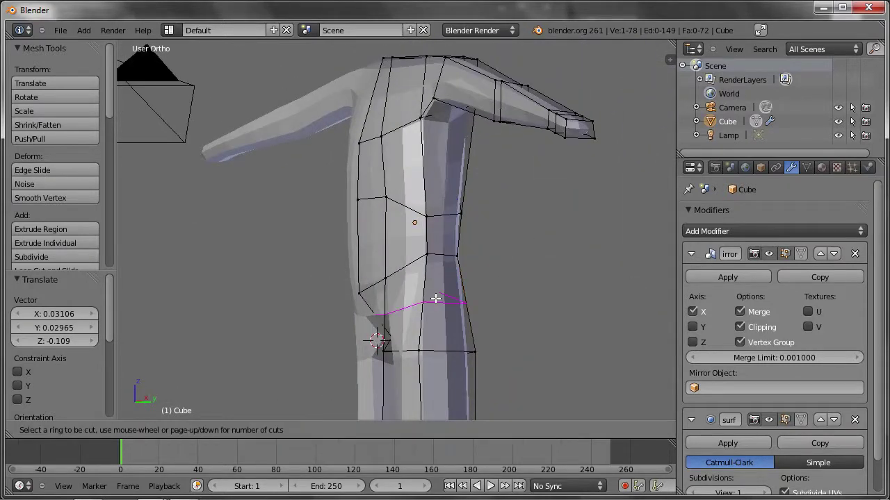
{"action": "left_click", "coordinate": [427, 306]}
{"action": "left_click", "coordinate": [427, 306]}
{"action": "middle_click_drag", "start_coordinate": [426, 304], "coordinate": [440, 287]}
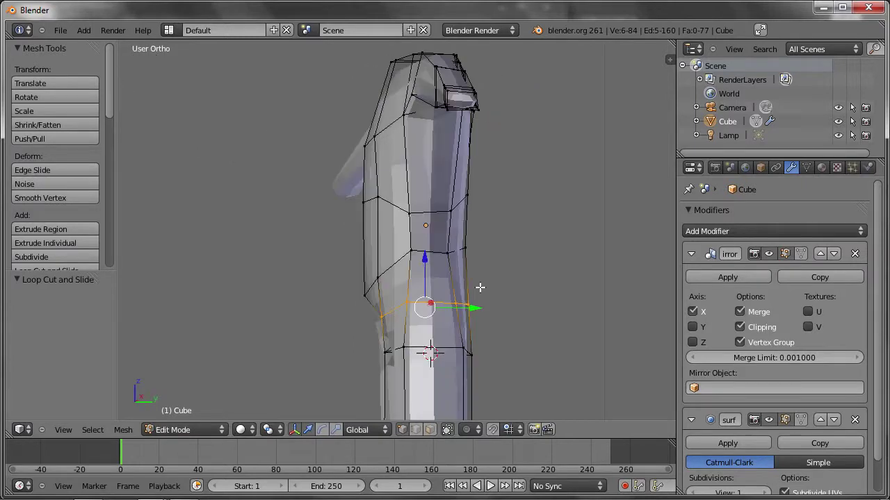
{"action": "left_click_drag", "start_coordinate": [424, 304], "coordinate": [423, 304]}
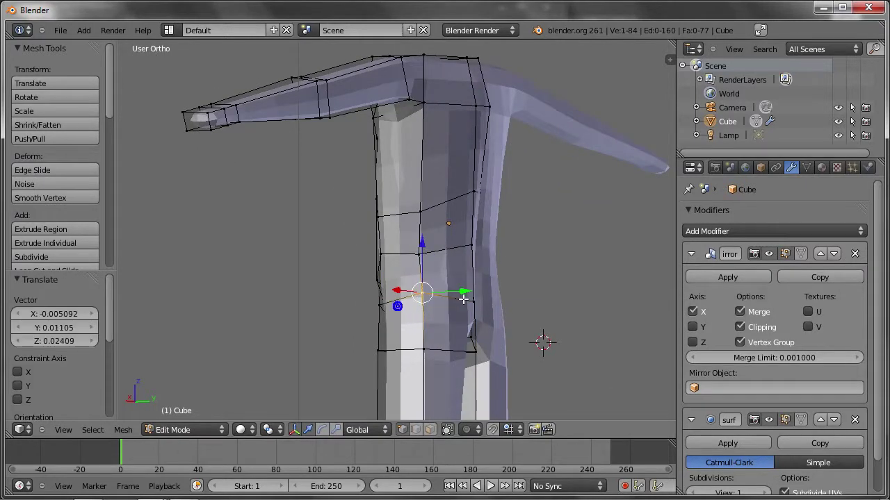
{"action": "middle_click_drag", "start_coordinate": [470, 292], "coordinate": [421, 295]}
{"action": "middle_click_drag", "start_coordinate": [503, 293], "coordinate": [480, 265]}
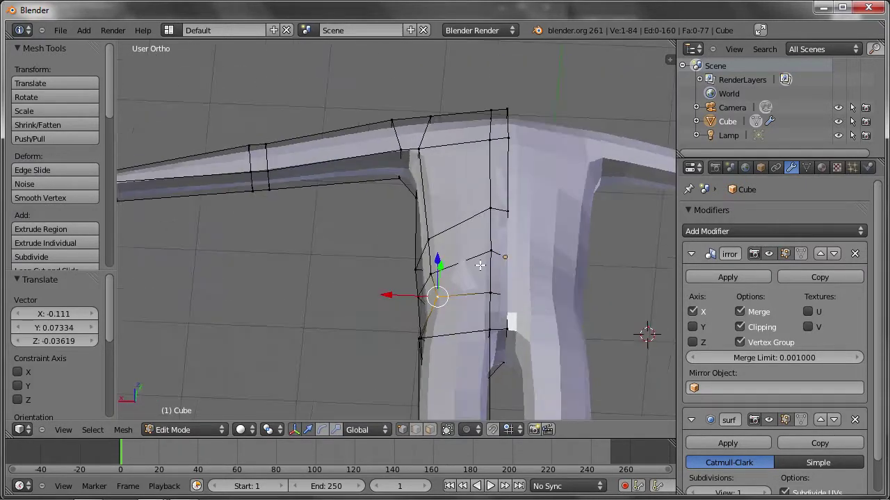
{"action": "mouse_move", "coordinate": [498, 313]}
{"action": "middle_mouse_down"}
{"action": "mouse_move", "coordinate": [564, 359]}
{"action": "mouse_move", "coordinate": [468, 277]}
{"action": "mouse_move", "coordinate": [500, 227]}
{"action": "mouse_move", "coordinate": [517, 304]}
{"action": "mouse_move", "coordinate": [472, 353]}
{"action": "mouse_move", "coordinate": [500, 328]}
{"action": "middle_mouse_up"}
{"action": "left_click", "coordinate": [482, 290]}
Step: Reposition the arm-joint vertices to refine the shoulder connection
{"action": "scroll", "coordinate": [517, 303], "scroll_direction": "up", "scroll_amount": 3}
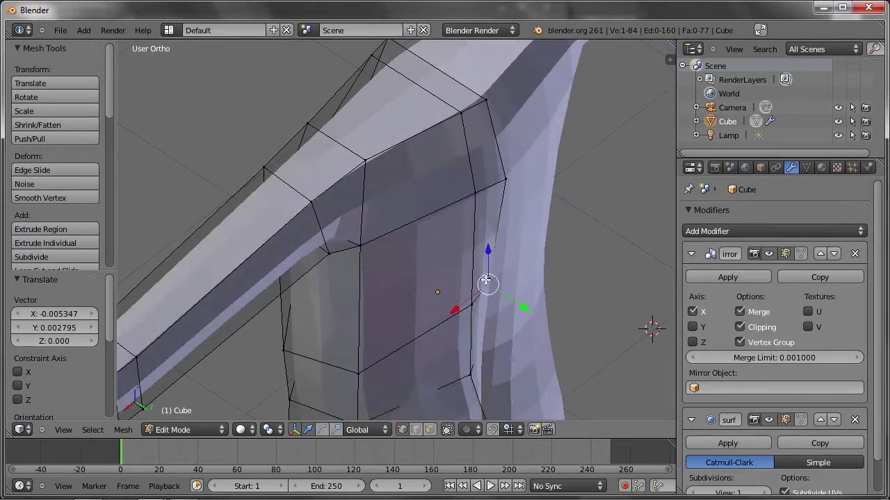
{"action": "mouse_move", "coordinate": [545, 296]}
{"action": "middle_mouse_down"}
{"action": "mouse_move", "coordinate": [382, 166]}
{"action": "mouse_move", "coordinate": [492, 139]}
{"action": "mouse_move", "coordinate": [533, 298]}
{"action": "mouse_move", "coordinate": [456, 273]}
{"action": "middle_mouse_up"}
{"action": "mouse_move", "coordinate": [495, 308]}
{"action": "middle_mouse_down"}
{"action": "mouse_move", "coordinate": [457, 279]}
{"action": "mouse_move", "coordinate": [501, 280]}
{"action": "mouse_move", "coordinate": [484, 233]}
{"action": "mouse_move", "coordinate": [488, 311]}
{"action": "mouse_move", "coordinate": [540, 258]}
{"action": "middle_mouse_up"}
{"action": "key", "text": "g"}
{"action": "left_click", "coordinate": [468, 276]}
{"action": "key", "text": "g"}
{"action": "mouse_move", "coordinate": [462, 277]}
{"action": "middle_mouse_down"}
{"action": "mouse_move", "coordinate": [371, 187]}
{"action": "mouse_move", "coordinate": [448, 235]}
{"action": "mouse_move", "coordinate": [550, 238]}
{"action": "mouse_move", "coordinate": [515, 222]}
{"action": "mouse_move", "coordinate": [375, 234]}
{"action": "middle_mouse_up"}
Step: Return to Object Mode and zoom out to see the whole figure
{"action": "key", "text": "Tab"}
{"action": "scroll", "coordinate": [394, 206], "scroll_direction": "down", "scroll_amount": 2}
{"action": "scroll", "coordinate": [393, 207], "scroll_direction": "down", "scroll_amount": 2}
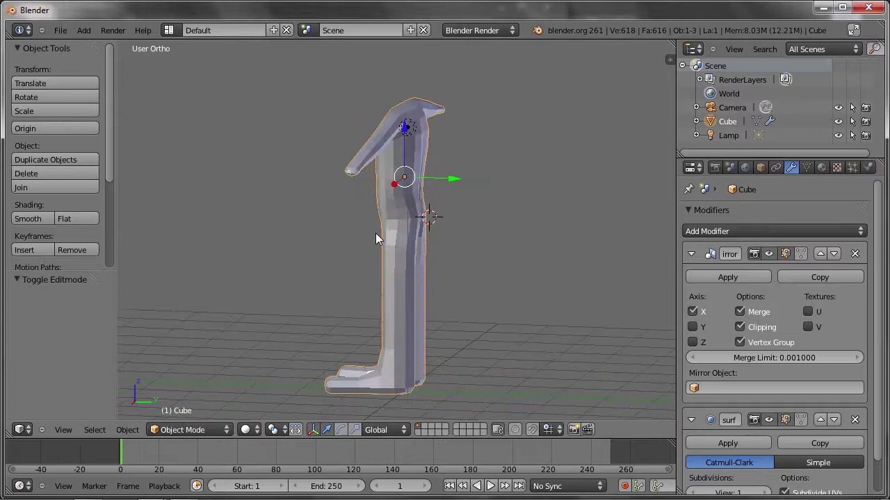
Step: Re-enter Edit Mode and cut a vertical edge loop down the leg
{"action": "key", "text": "Tab"}
{"action": "middle_click_drag", "start_coordinate": [441, 209], "coordinate": [232, 93]}
{"action": "scroll", "coordinate": [415, 226], "scroll_direction": "up", "scroll_amount": 4}
{"action": "mouse_move", "coordinate": [427, 200]}
{"action": "middle_mouse_down"}
{"action": "mouse_move", "coordinate": [407, 213]}
{"action": "mouse_move", "coordinate": [361, 201]}
{"action": "middle_mouse_up"}
{"action": "left_click", "coordinate": [328, 214]}
{"action": "key", "text": "ctrl+r"}
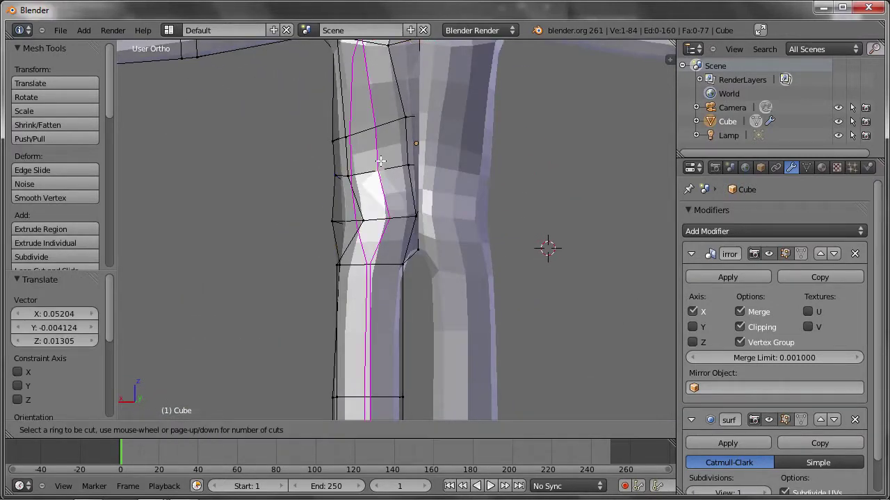
{"action": "left_click", "coordinate": [382, 158]}
{"action": "left_click", "coordinate": [375, 161]}
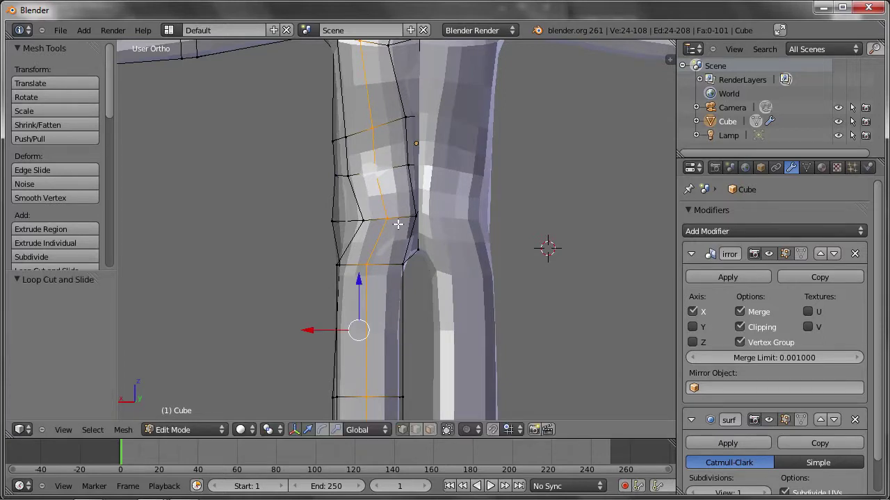
Step: Hide the new leg loop with H from a side view of the leg
{"action": "middle_click_drag", "start_coordinate": [398, 223], "coordinate": [417, 278]}
{"action": "scroll", "coordinate": [431, 328], "scroll_direction": "up", "scroll_amount": 4}
{"action": "middle_click_drag", "start_coordinate": [387, 217], "coordinate": [424, 278]}
{"action": "key", "text": "h"}
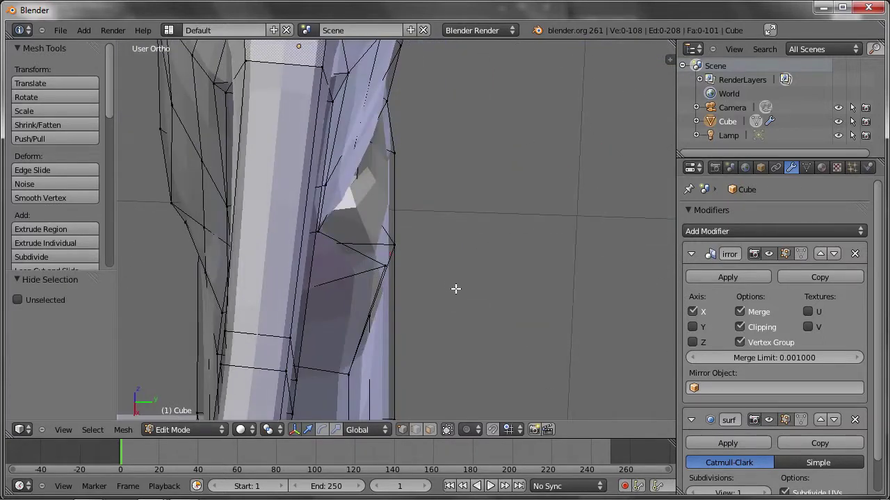
Step: Select a knee vertex and reshape the knee with several moves
{"action": "right_click", "coordinate": [431, 238]}
{"action": "key", "text": "g"}
{"action": "left_click", "coordinate": [453, 274]}
{"action": "mouse_move", "coordinate": [452, 274]}
{"action": "middle_mouse_down"}
{"action": "mouse_move", "coordinate": [371, 202]}
{"action": "mouse_move", "coordinate": [417, 223]}
{"action": "mouse_move", "coordinate": [436, 150]}
{"action": "mouse_move", "coordinate": [410, 156]}
{"action": "middle_mouse_up"}
{"action": "key", "text": "g"}
{"action": "left_click", "coordinate": [453, 237]}
{"action": "key", "text": "g"}
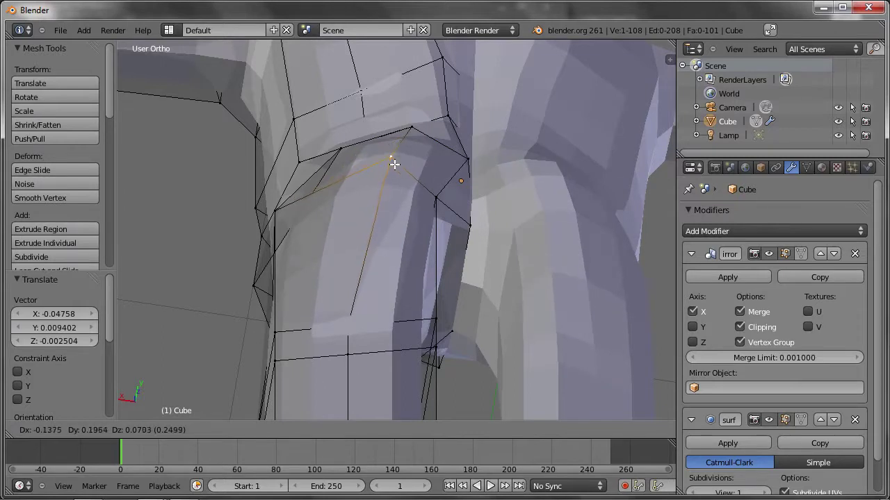
{"action": "left_click", "coordinate": [456, 195]}
Step: Fine-tune the knee vertices further while checking the whole leg
{"action": "middle_click_drag", "start_coordinate": [456, 194], "coordinate": [400, 207]}
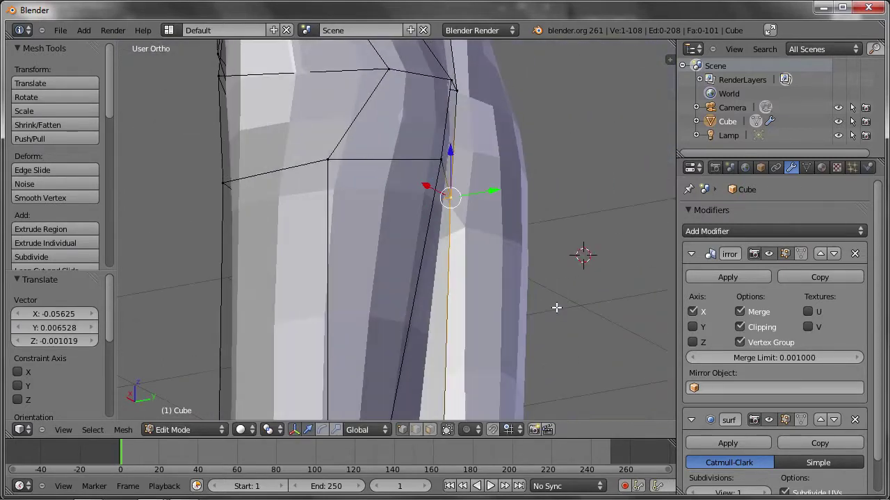
{"action": "scroll", "coordinate": [400, 207], "scroll_direction": "down", "scroll_amount": 3}
{"action": "scroll", "coordinate": [532, 249], "scroll_direction": "down", "scroll_amount": 2}
{"action": "middle_click_drag", "start_coordinate": [533, 248], "coordinate": [487, 162], "text": "shift"}
{"action": "scroll", "coordinate": [405, 190], "scroll_direction": "up", "scroll_amount": 2}
{"action": "left_click", "coordinate": [431, 256]}
{"action": "middle_click_drag", "start_coordinate": [431, 255], "coordinate": [406, 186]}
{"action": "left_click", "coordinate": [411, 243]}
Step: Narrow the selection to a single ankle vertex and move it to reshape the foot
{"action": "mouse_move", "coordinate": [410, 243]}
{"action": "middle_mouse_down"}
{"action": "mouse_move", "coordinate": [438, 258]}
{"action": "mouse_move", "coordinate": [522, 257]}
{"action": "middle_mouse_up"}
{"action": "middle_click_drag", "start_coordinate": [373, 152], "coordinate": [492, 167]}
{"action": "mouse_move", "coordinate": [436, 142]}
{"action": "middle_mouse_down"}
{"action": "mouse_move", "coordinate": [298, 148]}
{"action": "mouse_move", "coordinate": [322, 135]}
{"action": "mouse_move", "coordinate": [358, 193]}
{"action": "mouse_move", "coordinate": [308, 230]}
{"action": "mouse_move", "coordinate": [404, 278]}
{"action": "mouse_move", "coordinate": [393, 294]}
{"action": "mouse_move", "coordinate": [412, 257]}
{"action": "mouse_move", "coordinate": [471, 230]}
{"action": "mouse_move", "coordinate": [370, 190]}
{"action": "middle_mouse_up"}
{"action": "scroll", "coordinate": [298, 148], "scroll_direction": "up", "scroll_amount": 2}
{"action": "key", "text": "g"}
{"action": "right_click", "coordinate": [342, 157]}
{"action": "key", "text": "g"}
{"action": "mouse_move", "coordinate": [364, 241]}
{"action": "middle_mouse_down"}
{"action": "mouse_move", "coordinate": [440, 258]}
{"action": "mouse_move", "coordinate": [378, 211]}
{"action": "mouse_move", "coordinate": [473, 254]}
{"action": "mouse_move", "coordinate": [399, 201]}
{"action": "mouse_move", "coordinate": [427, 177]}
{"action": "mouse_move", "coordinate": [507, 163]}
{"action": "mouse_move", "coordinate": [436, 186]}
{"action": "middle_mouse_up"}
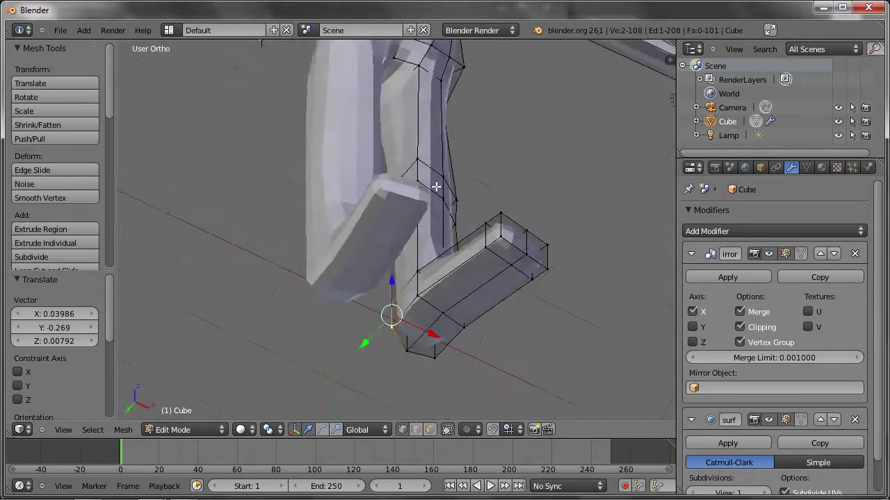
Step: Finish the loop slide on the leg and orbit around the leg to inspect it
{"action": "left_click", "coordinate": [401, 154]}
{"action": "scroll", "coordinate": [405, 209], "scroll_direction": "up", "scroll_amount": 4}
{"action": "left_click", "coordinate": [384, 178]}
{"action": "middle_click_drag", "start_coordinate": [385, 177], "coordinate": [369, 188]}
{"action": "key", "text": "g"}
{"action": "right_click", "coordinate": [426, 180]}
{"action": "left_click_drag", "start_coordinate": [369, 189], "coordinate": [371, 186]}
{"action": "mouse_move", "coordinate": [371, 186]}
{"action": "middle_mouse_down"}
{"action": "mouse_move", "coordinate": [425, 147]}
{"action": "mouse_move", "coordinate": [485, 126]}
{"action": "middle_mouse_up"}
{"action": "mouse_move", "coordinate": [445, 209]}
{"action": "middle_mouse_down"}
{"action": "mouse_move", "coordinate": [441, 230]}
{"action": "mouse_move", "coordinate": [452, 205]}
{"action": "mouse_move", "coordinate": [424, 201]}
{"action": "mouse_move", "coordinate": [477, 225]}
{"action": "mouse_move", "coordinate": [391, 269]}
{"action": "mouse_move", "coordinate": [441, 240]}
{"action": "mouse_move", "coordinate": [442, 295]}
{"action": "mouse_move", "coordinate": [404, 216]}
{"action": "middle_mouse_up"}
Step: Nudge a pair of leg vertices, then single leg vertices, to smooth the thigh contour
{"action": "right_click", "coordinate": [442, 228], "text": "shift"}
{"action": "key", "text": "g"}
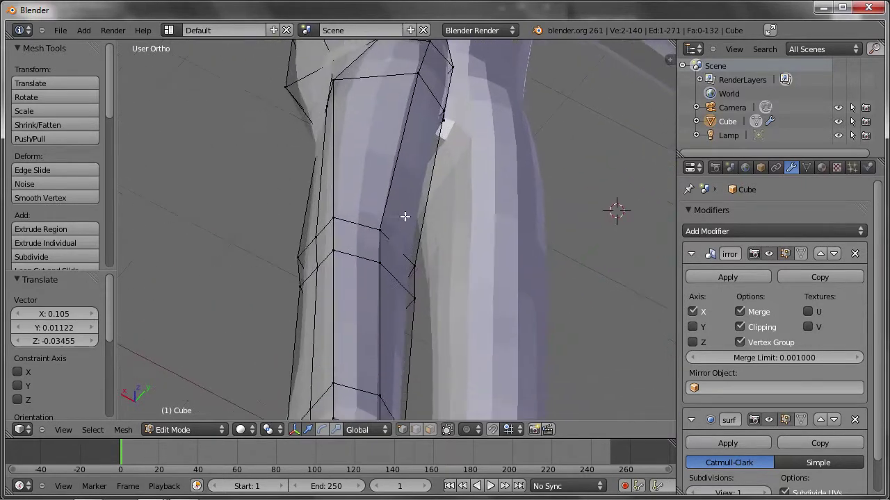
{"action": "middle_click_drag", "start_coordinate": [383, 261], "coordinate": [375, 230]}
{"action": "key", "text": "g"}
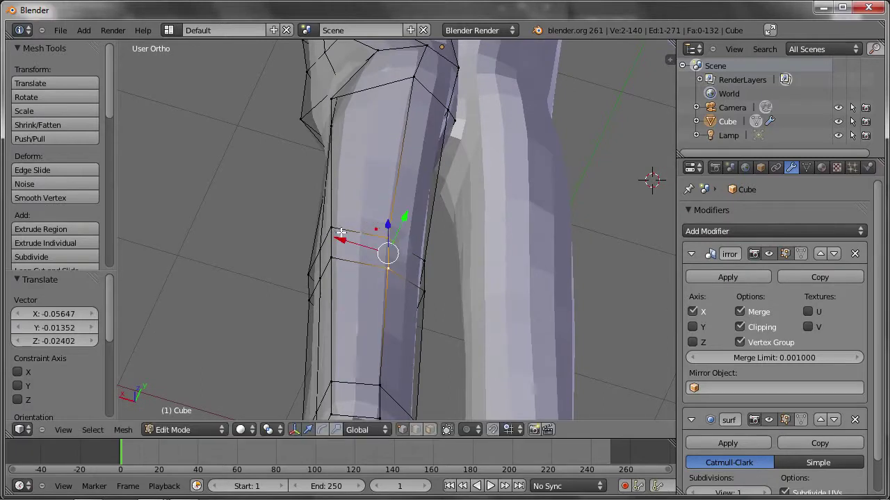
{"action": "key", "text": "g"}
{"action": "left_click", "coordinate": [378, 248]}
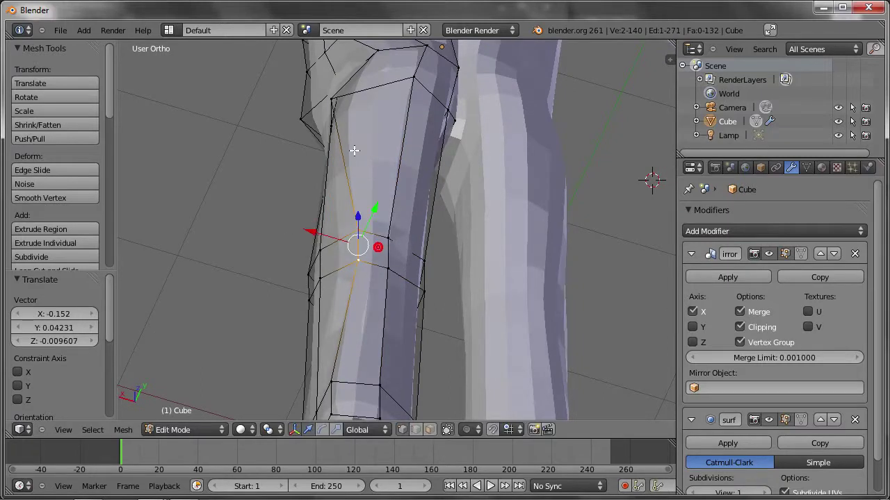
{"action": "left_click_drag", "start_coordinate": [339, 100], "coordinate": [342, 94]}
{"action": "middle_click_drag", "start_coordinate": [342, 95], "coordinate": [390, 215]}
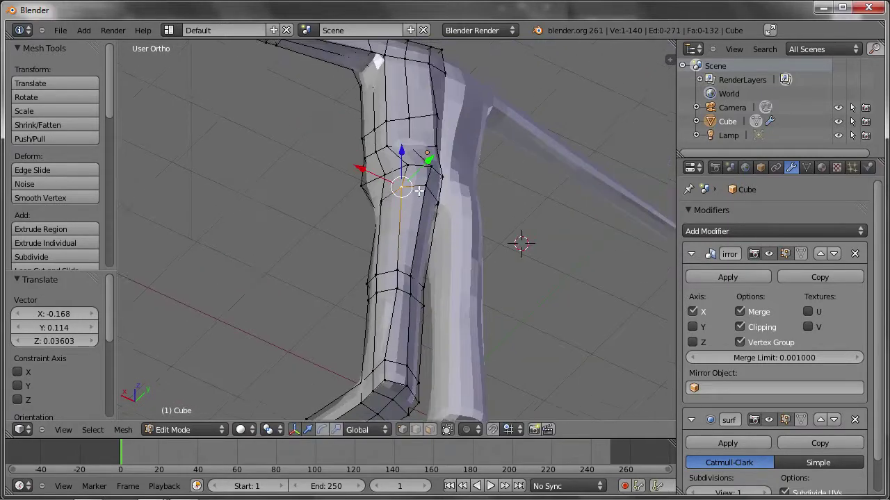
{"action": "scroll", "coordinate": [352, 207], "scroll_direction": "up", "scroll_amount": 5}
{"action": "mouse_move", "coordinate": [333, 344]}
{"action": "middle_mouse_down"}
{"action": "mouse_move", "coordinate": [357, 252]}
{"action": "mouse_move", "coordinate": [340, 239]}
{"action": "mouse_move", "coordinate": [549, 261]}
{"action": "middle_mouse_up"}
{"action": "key", "text": "g"}
{"action": "left_click", "coordinate": [331, 252]}
Step: In front orthographic view, adjust the vertex near the mirror seam
{"action": "scroll", "coordinate": [340, 239], "scroll_direction": "down", "scroll_amount": 5}
{"action": "key", "text": "KP_1"}
{"action": "mouse_move", "coordinate": [475, 199]}
{"action": "middle_mouse_down", "text": "shift"}
{"action": "mouse_move", "coordinate": [199, 267]}
{"action": "mouse_move", "coordinate": [465, 224]}
{"action": "middle_mouse_up", "text": "shift"}
{"action": "scroll", "coordinate": [465, 225], "scroll_direction": "up", "scroll_amount": 3}
{"action": "scroll", "coordinate": [487, 218], "scroll_direction": "up", "scroll_amount": 2}
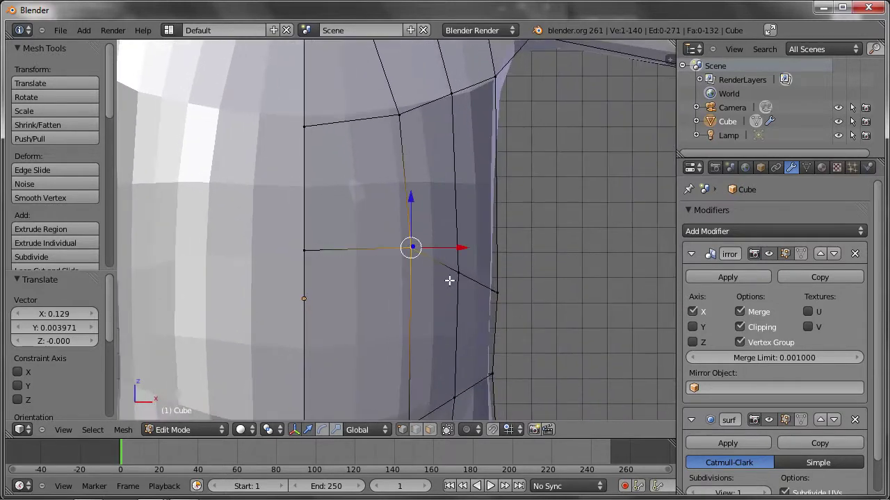
{"action": "scroll", "coordinate": [449, 280], "scroll_direction": "down", "scroll_amount": 4, "text": "shift"}
{"action": "key", "text": "g"}
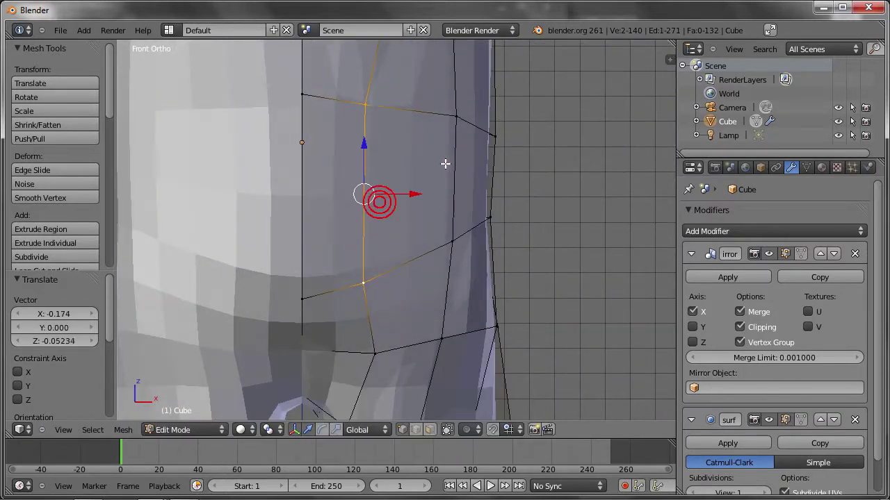
{"action": "scroll", "coordinate": [446, 163], "scroll_direction": "up", "scroll_amount": 2, "text": "shift"}
{"action": "right_click_drag", "start_coordinate": [471, 173], "coordinate": [435, 193]}
{"action": "mouse_move", "coordinate": [474, 293]}
{"action": "middle_mouse_down"}
{"action": "mouse_move", "coordinate": [417, 219]}
{"action": "mouse_move", "coordinate": [443, 190]}
{"action": "middle_mouse_up"}
Step: Reposition individual hip and waist vertices, then frame the torso in front view
{"action": "right_click", "coordinate": [411, 140]}
{"action": "right_click_drag", "start_coordinate": [455, 183], "coordinate": [435, 196]}
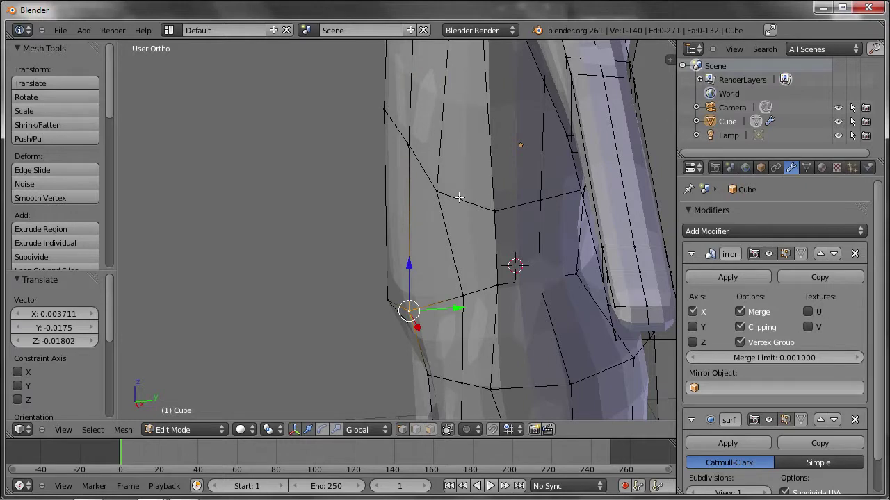
{"action": "mouse_move", "coordinate": [517, 209]}
{"action": "middle_mouse_down"}
{"action": "mouse_move", "coordinate": [519, 104]}
{"action": "mouse_move", "coordinate": [505, 123]}
{"action": "middle_mouse_up"}
{"action": "right_click_drag", "start_coordinate": [498, 142], "coordinate": [497, 144]}
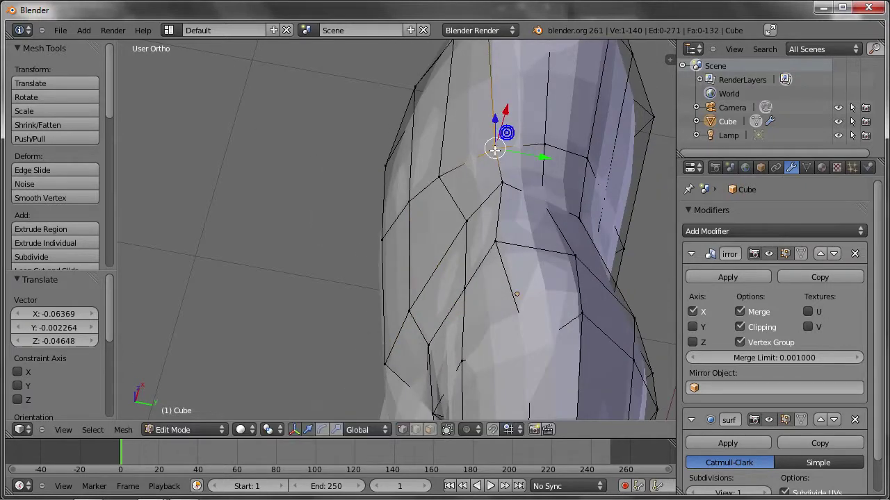
{"action": "scroll", "coordinate": [498, 143], "scroll_direction": "down", "scroll_amount": 3}
{"action": "right_click_drag", "start_coordinate": [459, 186], "coordinate": [438, 189]}
{"action": "middle_click_drag", "start_coordinate": [438, 190], "coordinate": [434, 260]}
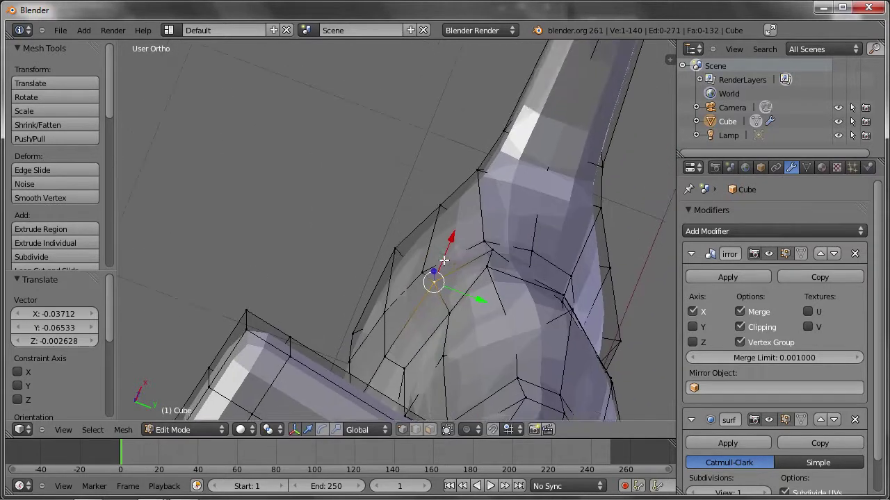
{"action": "scroll", "coordinate": [459, 202], "scroll_direction": "down", "scroll_amount": 2}
{"action": "key", "text": "KP_1"}
{"action": "scroll", "coordinate": [472, 225], "scroll_direction": "up", "scroll_amount": 2}
{"action": "scroll", "coordinate": [457, 199], "scroll_direction": "up", "scroll_amount": 2}
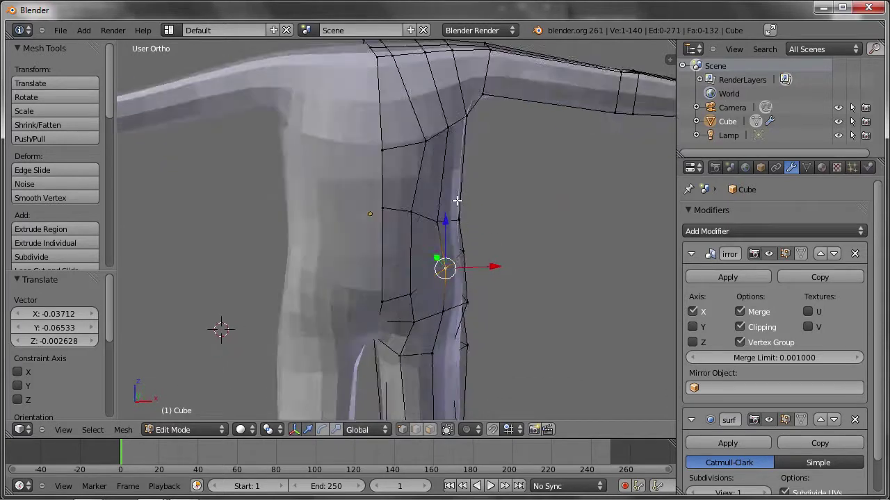
{"action": "scroll", "coordinate": [397, 183], "scroll_direction": "up", "scroll_amount": 2}
{"action": "middle_click_drag", "start_coordinate": [397, 183], "coordinate": [443, 201], "text": "shift"}
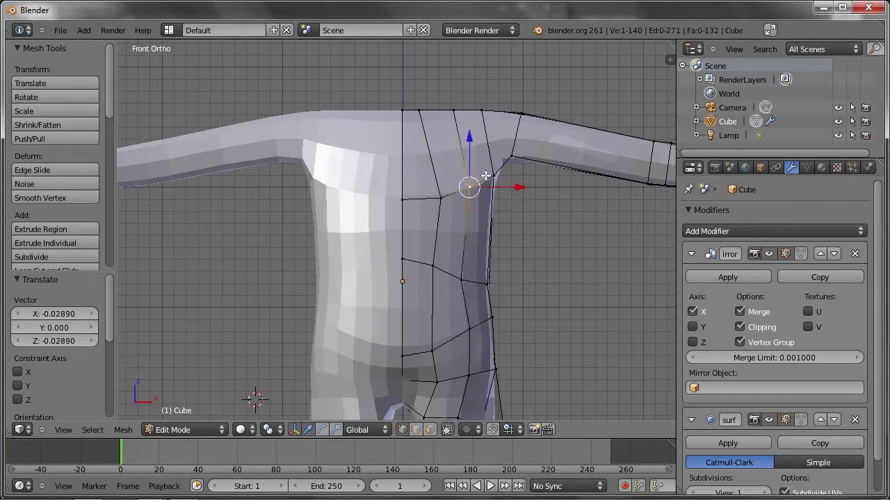
Step: In wireframe, box-select and shift two groups of hip vertices
{"action": "key", "text": "z"}
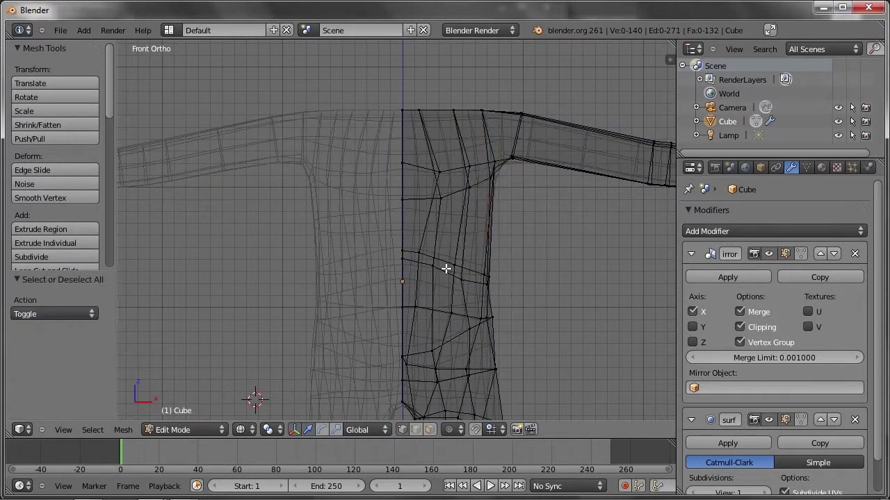
{"action": "left_click_drag", "start_coordinate": [507, 306], "coordinate": [508, 307]}
{"action": "middle_click_drag", "start_coordinate": [507, 306], "coordinate": [497, 237], "text": "shift"}
{"action": "key", "text": "g"}
{"action": "left_click", "coordinate": [498, 247]}
{"action": "key", "text": "a"}
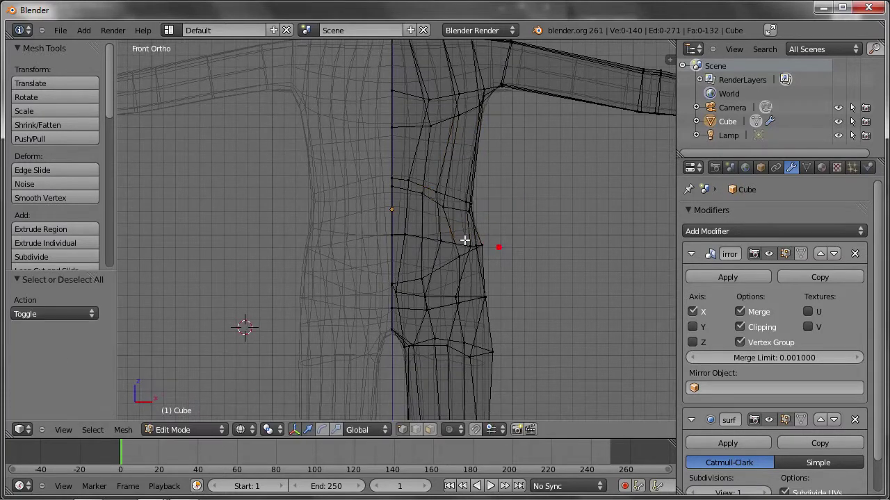
{"action": "left_click_drag", "start_coordinate": [506, 271], "coordinate": [506, 271]}
{"action": "key", "text": "g"}
{"action": "left_click", "coordinate": [448, 237]}
{"action": "scroll", "coordinate": [447, 236], "scroll_direction": "down", "scroll_amount": 2}
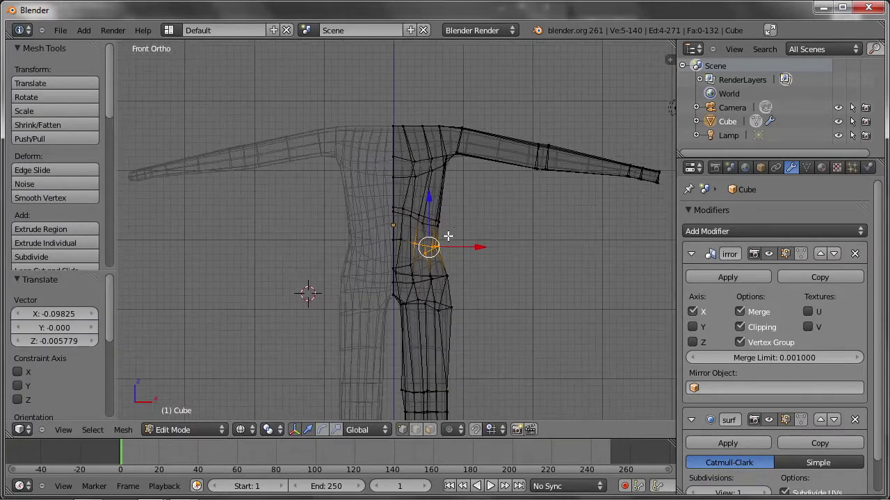
{"action": "key", "text": "z"}
Step: Preview the smoothed figure outside Edit Mode, then return to editing the leg
{"action": "key", "text": "Tab"}
{"action": "scroll", "coordinate": [473, 244], "scroll_direction": "down", "scroll_amount": 2}
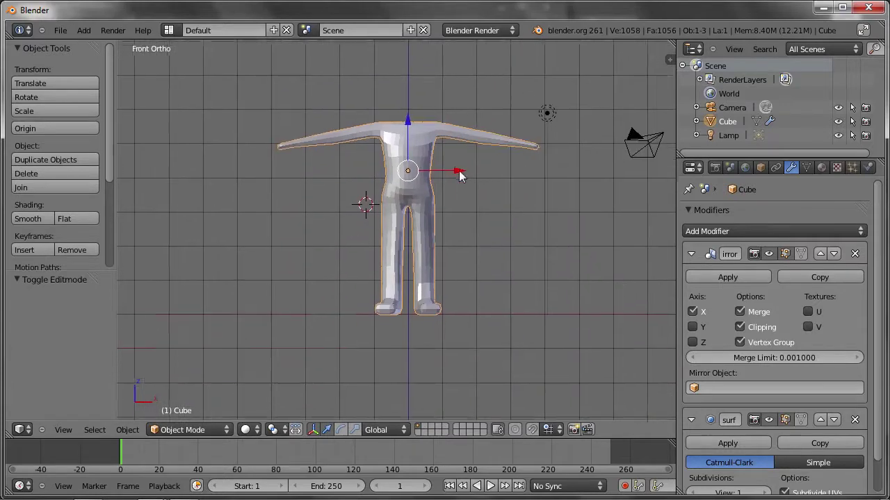
{"action": "scroll", "coordinate": [426, 239], "scroll_direction": "up", "scroll_amount": 3}
{"action": "scroll", "coordinate": [425, 232], "scroll_direction": "up", "scroll_amount": 2}
{"action": "key", "text": "Tab"}
{"action": "mouse_move", "coordinate": [425, 232]}
{"action": "middle_mouse_down", "text": "shift"}
{"action": "mouse_move", "coordinate": [469, 192]}
{"action": "mouse_move", "coordinate": [317, 187]}
{"action": "mouse_move", "coordinate": [369, 222]}
{"action": "mouse_move", "coordinate": [359, 289]}
{"action": "mouse_move", "coordinate": [460, 245]}
{"action": "middle_mouse_up", "text": "shift"}
Step: Move the outer leg edge along X and nudge two more leg vertices
{"action": "key", "text": "a"}
{"action": "right_click", "coordinate": [467, 276]}
{"action": "mouse_move", "coordinate": [467, 276]}
{"action": "middle_mouse_down"}
{"action": "mouse_move", "coordinate": [521, 294]}
{"action": "mouse_move", "coordinate": [553, 267]}
{"action": "mouse_move", "coordinate": [523, 251]}
{"action": "middle_mouse_up"}
{"action": "key", "text": "g"}
{"action": "key", "text": "x"}
{"action": "left_click", "coordinate": [521, 292]}
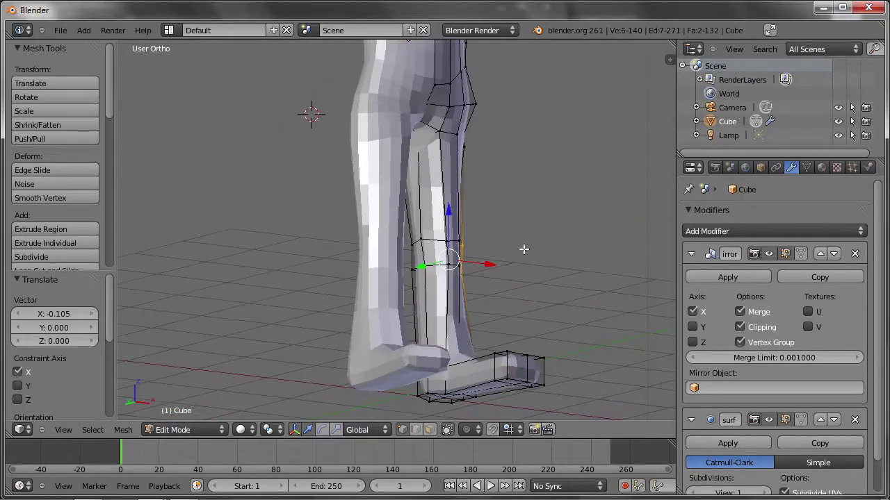
{"action": "scroll", "coordinate": [420, 239], "scroll_direction": "up", "scroll_amount": 4}
{"action": "right_click", "coordinate": [424, 285], "text": "shift"}
{"action": "key", "text": "g"}
{"action": "left_click", "coordinate": [428, 266]}
{"action": "mouse_move", "coordinate": [429, 266]}
{"action": "middle_mouse_down"}
{"action": "mouse_move", "coordinate": [400, 229]}
{"action": "mouse_move", "coordinate": [380, 177]}
{"action": "middle_mouse_up"}
{"action": "middle_click_drag", "start_coordinate": [409, 234], "coordinate": [377, 374]}
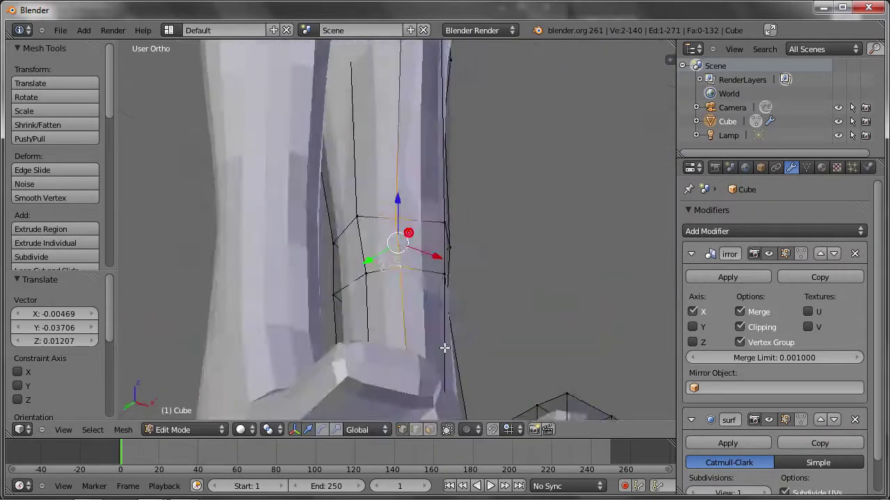
Step: Check the smoothed figure, then switch to Right Ortho wireframe view
{"action": "key", "text": "Tab"}
{"action": "scroll", "coordinate": [378, 374], "scroll_direction": "down", "scroll_amount": 4}
{"action": "scroll", "coordinate": [445, 169], "scroll_direction": "down", "scroll_amount": 1}
{"action": "middle_click_drag", "start_coordinate": [385, 235], "coordinate": [317, 229]}
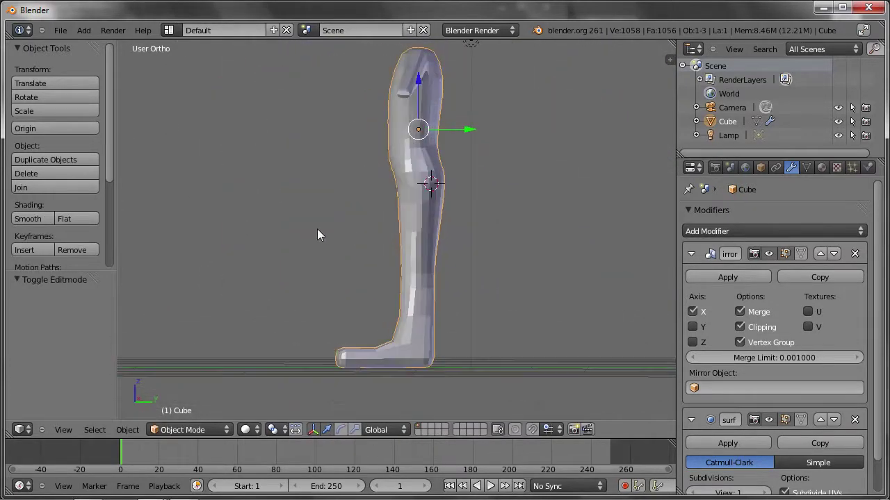
{"action": "key", "text": "KP_3"}
{"action": "key", "text": "z"}
{"action": "scroll", "coordinate": [438, 312], "scroll_direction": "up", "scroll_amount": 2}
Step: Box-select the front hip vertices and move them along Y
{"action": "key", "text": "Tab"}
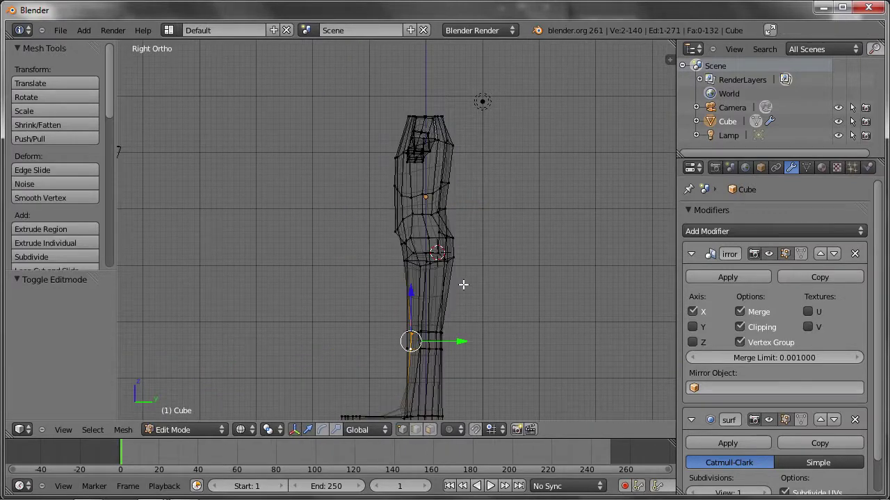
{"action": "middle_click_drag", "start_coordinate": [478, 280], "coordinate": [450, 180], "text": "shift"}
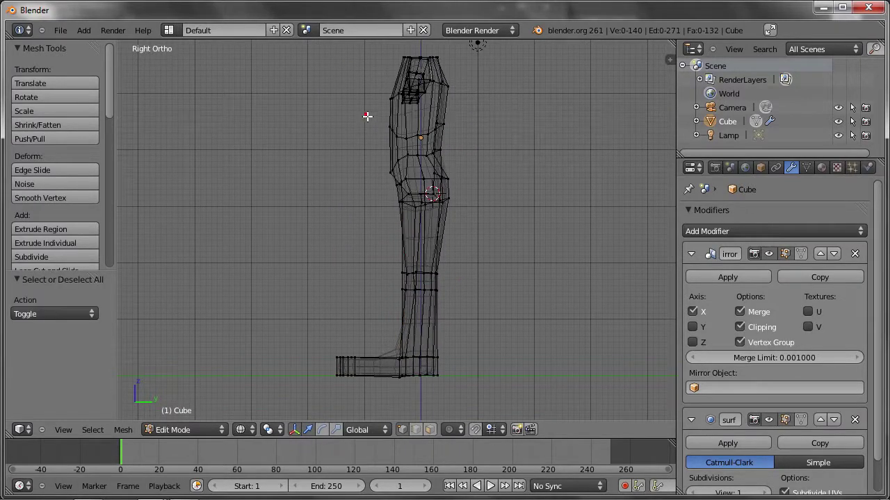
{"action": "left_click_drag", "start_coordinate": [425, 113], "coordinate": [465, 138]}
{"action": "scroll", "coordinate": [457, 159], "scroll_direction": "up", "scroll_amount": 2}
{"action": "key", "text": "g"}
{"action": "key", "text": "y"}
{"action": "left_click", "coordinate": [433, 159]}
{"action": "scroll", "coordinate": [451, 183], "scroll_direction": "down", "scroll_amount": 2}
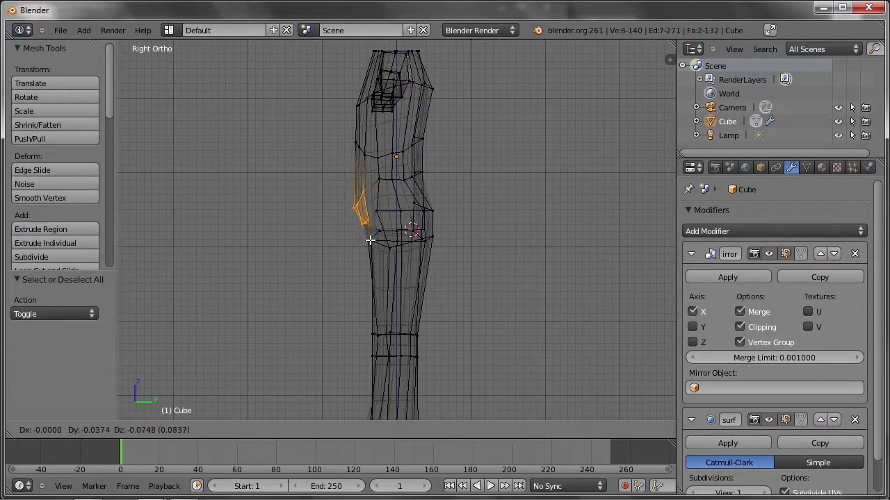
{"action": "left_click", "coordinate": [366, 241]}
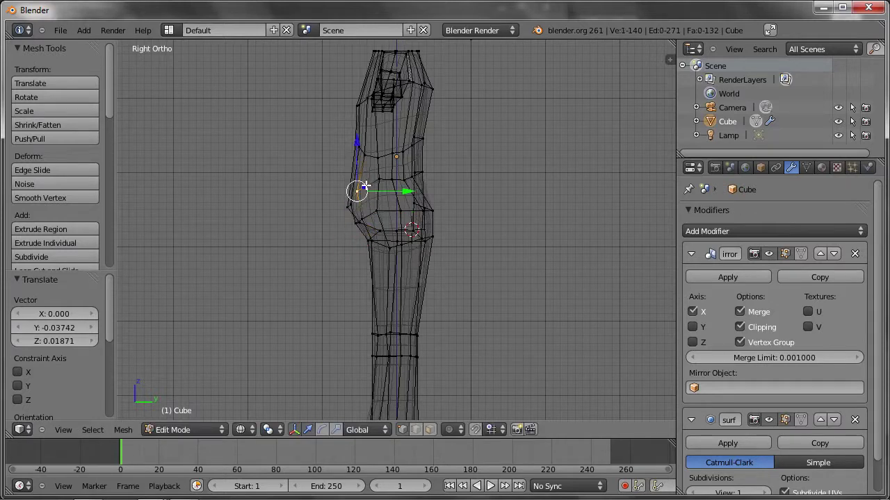
Step: Add an edge loop just above the ankle
{"action": "scroll", "coordinate": [387, 238], "scroll_direction": "down", "scroll_amount": 4, "text": "shift"}
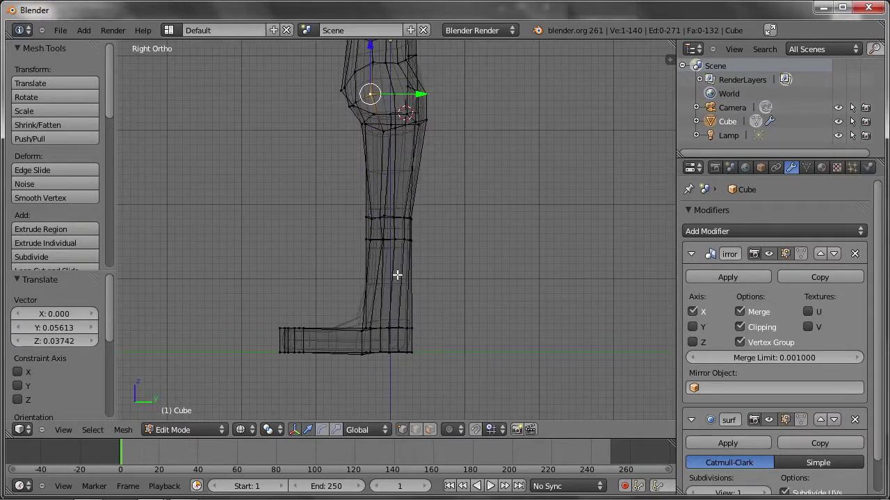
{"action": "left_click", "coordinate": [377, 293]}
{"action": "scroll", "coordinate": [360, 319], "scroll_direction": "up", "scroll_amount": 3}
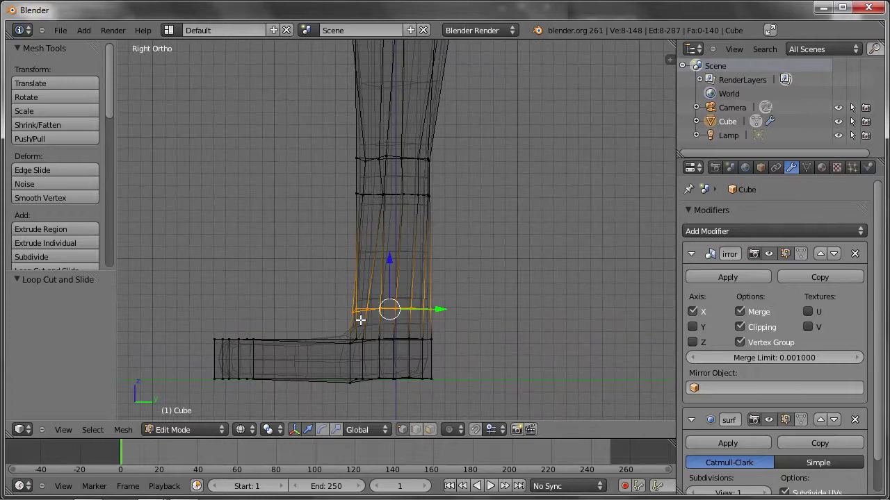
Step: Move knee and ankle vertices to smooth the bend between shin and foot
{"action": "right_click_drag", "start_coordinate": [357, 309], "coordinate": [388, 333]}
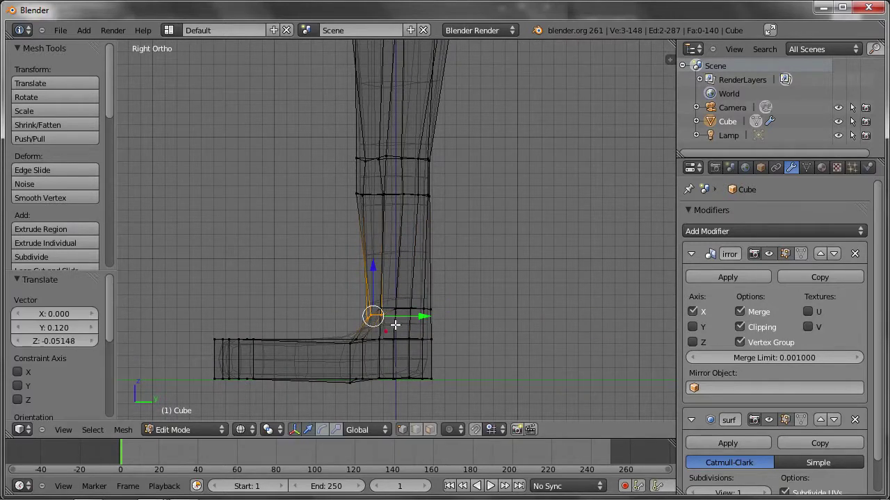
{"action": "mouse_move", "coordinate": [408, 295]}
{"action": "right_mouse_down"}
{"action": "mouse_move", "coordinate": [449, 324]}
{"action": "mouse_move", "coordinate": [433, 328]}
{"action": "right_mouse_up"}
{"action": "mouse_move", "coordinate": [433, 328]}
{"action": "middle_mouse_down"}
{"action": "mouse_move", "coordinate": [556, 360]}
{"action": "mouse_move", "coordinate": [438, 326]}
{"action": "middle_mouse_up"}
{"action": "mouse_move", "coordinate": [433, 324]}
{"action": "right_mouse_down"}
{"action": "mouse_move", "coordinate": [418, 335]}
{"action": "mouse_move", "coordinate": [399, 314]}
{"action": "right_mouse_up"}
{"action": "middle_click_drag", "start_coordinate": [399, 314], "coordinate": [354, 301]}
{"action": "middle_click_drag", "start_coordinate": [374, 347], "coordinate": [377, 341]}
{"action": "right_click_drag", "start_coordinate": [378, 341], "coordinate": [390, 341]}
{"action": "mouse_move", "coordinate": [390, 340]}
{"action": "middle_mouse_down"}
{"action": "mouse_move", "coordinate": [407, 268]}
{"action": "mouse_move", "coordinate": [543, 285]}
{"action": "middle_mouse_up"}
Step: Reposition the vertex near the toe and another foot vertex
{"action": "key", "text": "g"}
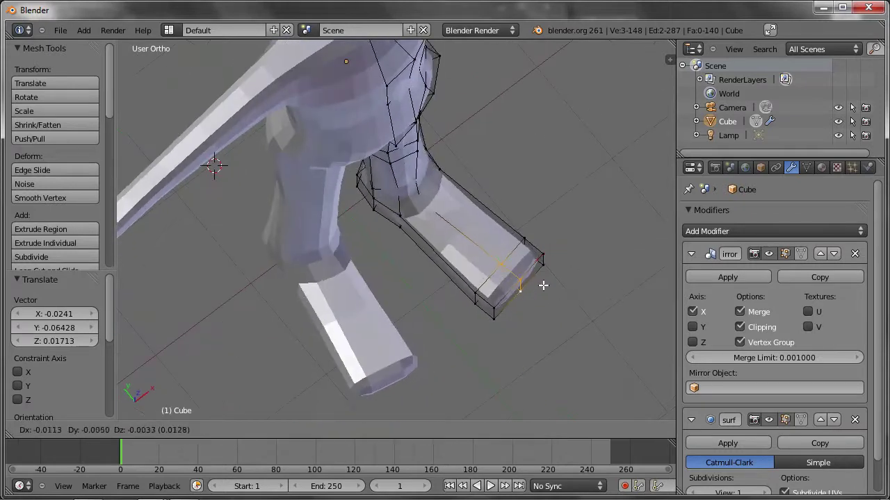
{"action": "left_click", "coordinate": [546, 308]}
{"action": "right_click", "coordinate": [486, 297]}
{"action": "key", "text": "g"}
{"action": "left_click", "coordinate": [488, 295]}
{"action": "mouse_move", "coordinate": [489, 295]}
{"action": "middle_mouse_down"}
{"action": "mouse_move", "coordinate": [518, 239]}
{"action": "mouse_move", "coordinate": [423, 142]}
{"action": "middle_mouse_up"}
{"action": "middle_click_drag", "start_coordinate": [524, 269], "coordinate": [522, 254]}
Step: Adjust three more foot vertices to refine the foot's side profile
{"action": "key", "text": "g"}
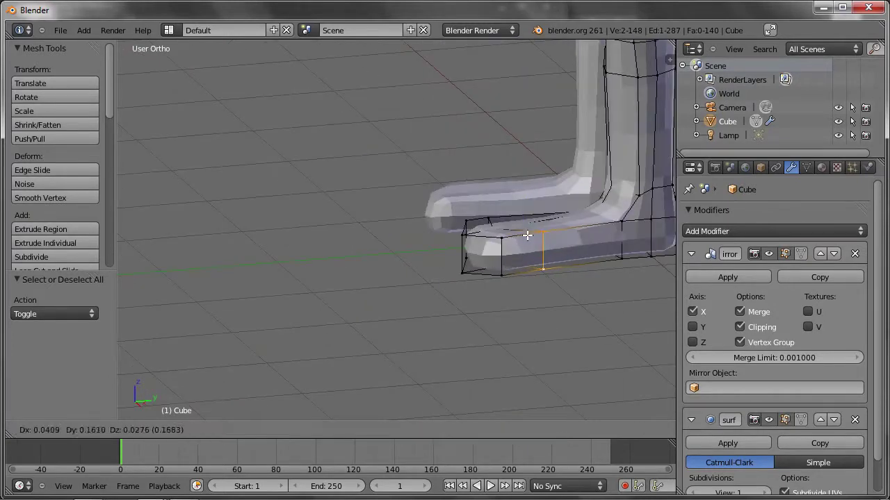
{"action": "left_click", "coordinate": [533, 243]}
{"action": "key", "text": "g"}
{"action": "left_click", "coordinate": [618, 230]}
{"action": "key", "text": "g"}
{"action": "left_click", "coordinate": [503, 264]}
{"action": "middle_click_drag", "start_coordinate": [503, 264], "coordinate": [477, 297]}
Step: Preview the smoothed figure in front view, then resume editing at a three-quarter angle
{"action": "key", "text": "Tab"}
{"action": "key", "text": "KP_1"}
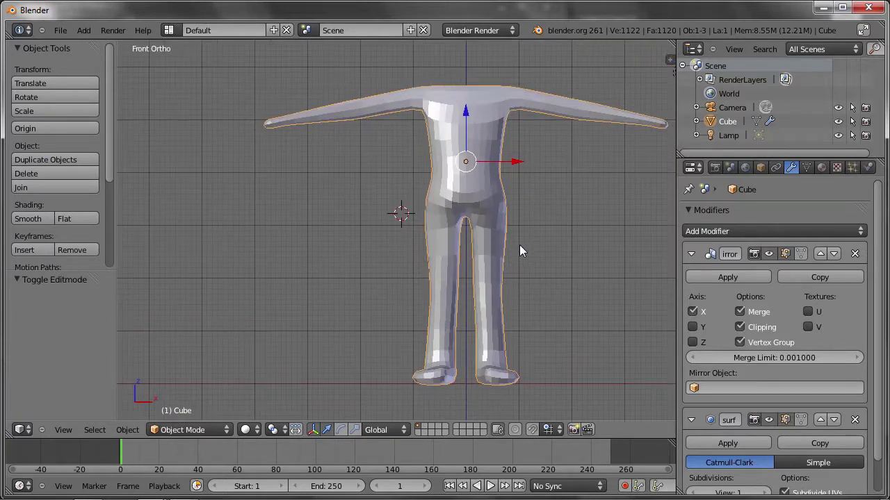
{"action": "key", "text": "Tab"}
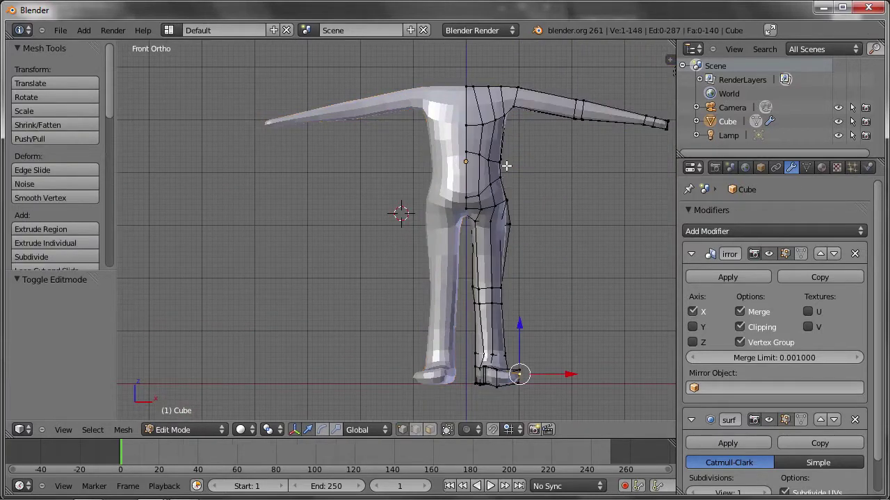
{"action": "middle_click_drag", "start_coordinate": [525, 158], "coordinate": [526, 231]}
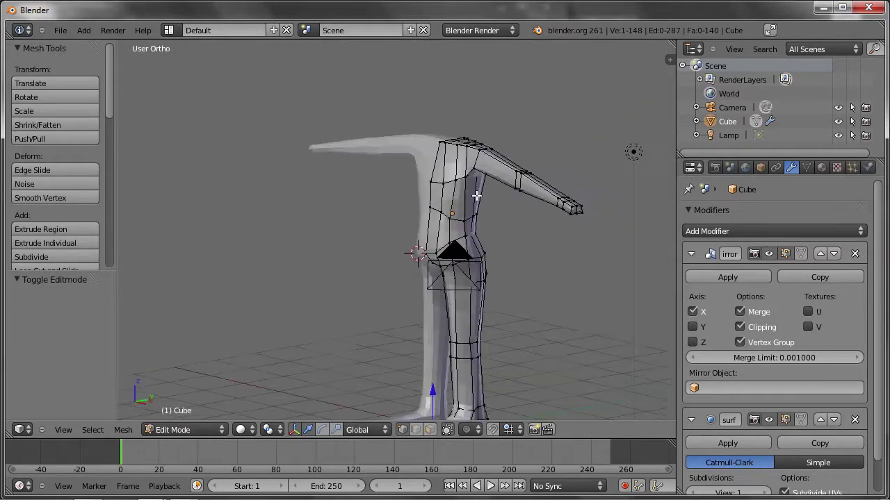
{"action": "scroll", "coordinate": [527, 231], "scroll_direction": "up", "scroll_amount": 2}
{"action": "scroll", "coordinate": [425, 185], "scroll_direction": "up", "scroll_amount": 4}
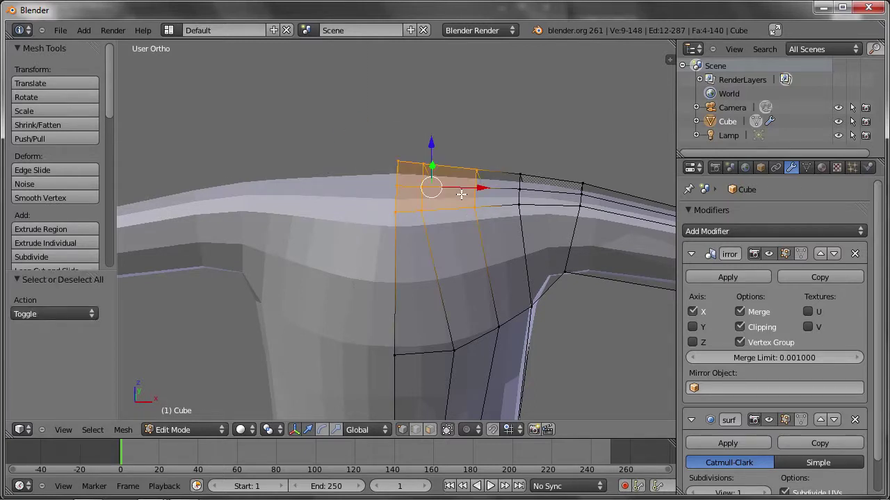
Step: Slide the shoulder-top faces along X, raise them, and shift a shoulder vertex along X
{"action": "middle_click_drag", "start_coordinate": [436, 201], "coordinate": [436, 198]}
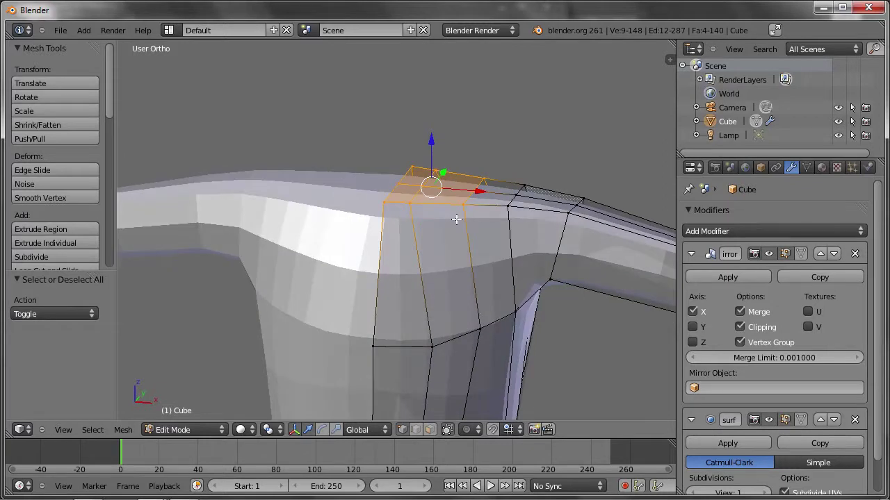
{"action": "left_click_drag", "start_coordinate": [473, 196], "coordinate": [472, 193]}
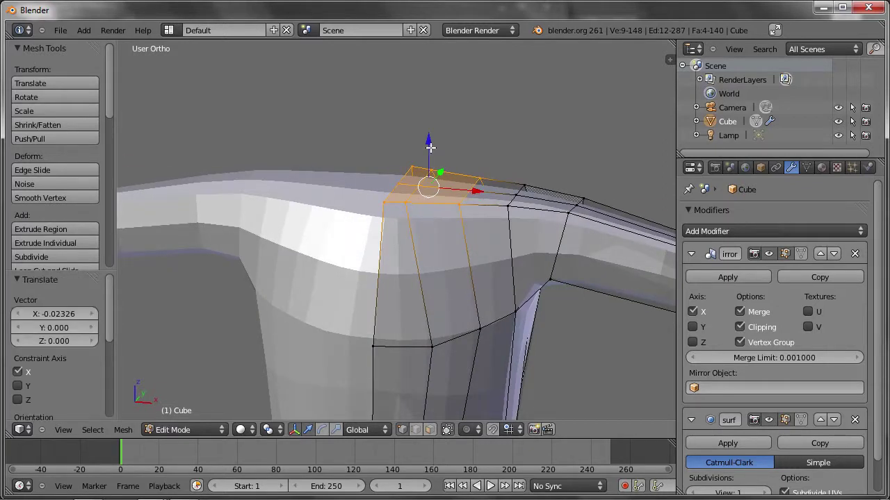
{"action": "left_click_drag", "start_coordinate": [431, 148], "coordinate": [427, 127]}
{"action": "key", "text": "g"}
{"action": "key", "text": "x"}
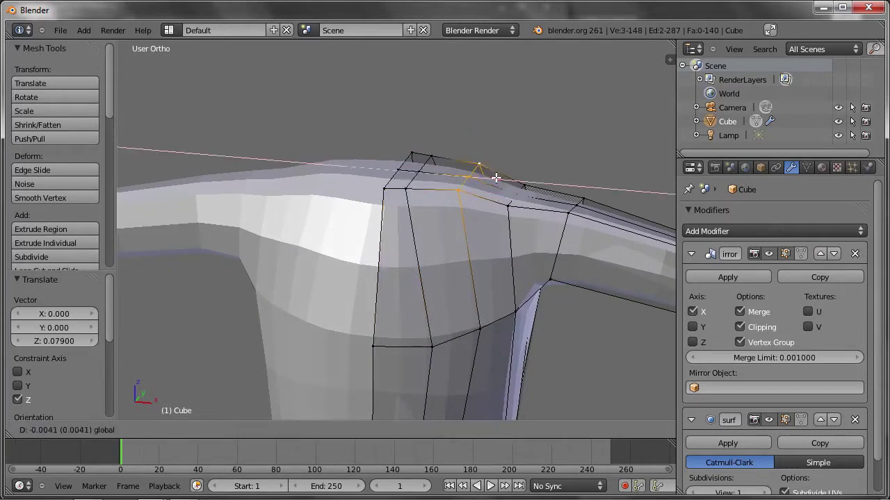
{"action": "left_click", "coordinate": [476, 178]}
{"action": "middle_click_drag", "start_coordinate": [471, 218], "coordinate": [465, 149]}
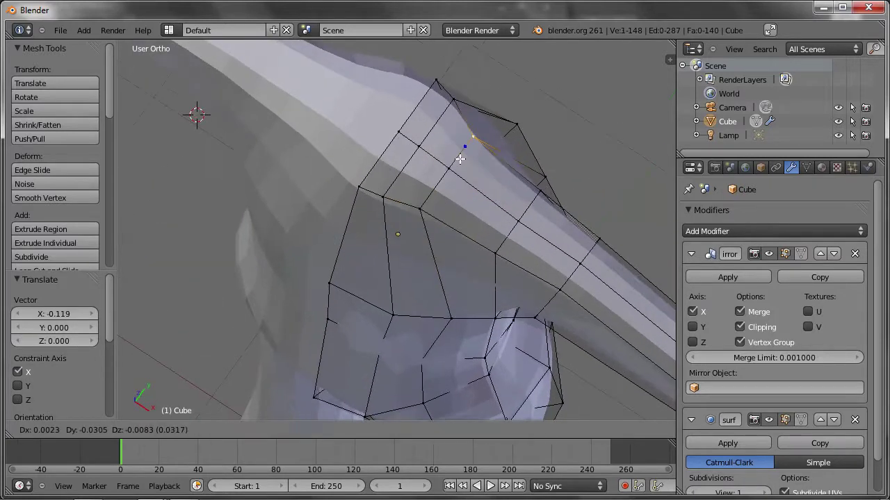
{"action": "left_click", "coordinate": [433, 91]}
Step: Push the vertices beside the shoulder top outward so it slopes into the arm
{"action": "right_click", "coordinate": [364, 186]}
{"action": "key", "text": "g"}
{"action": "left_click", "coordinate": [382, 192]}
{"action": "key", "text": "g"}
{"action": "left_click", "coordinate": [443, 182]}
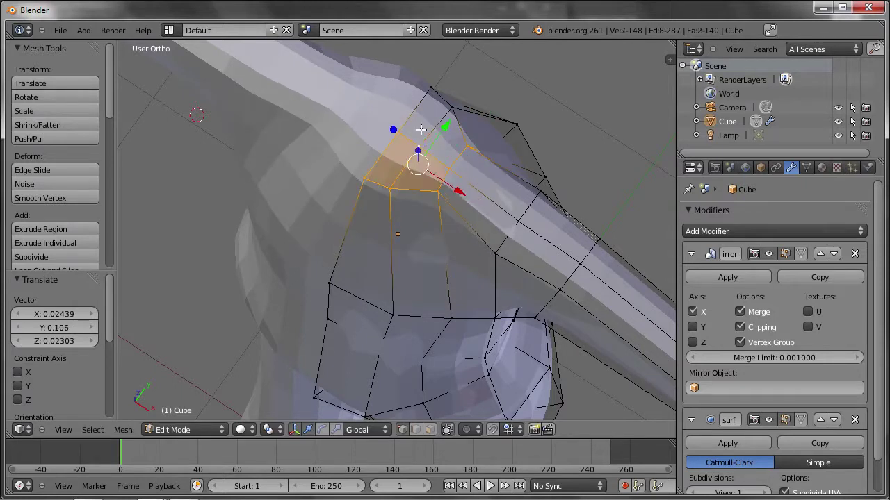
{"action": "mouse_move", "coordinate": [448, 110]}
{"action": "middle_mouse_down"}
{"action": "mouse_move", "coordinate": [477, 159]}
{"action": "mouse_move", "coordinate": [473, 211]}
{"action": "middle_mouse_up"}
Step: Extrude the torso-top faces into a neck, narrow its top and centre it along X
{"action": "key", "text": "e"}
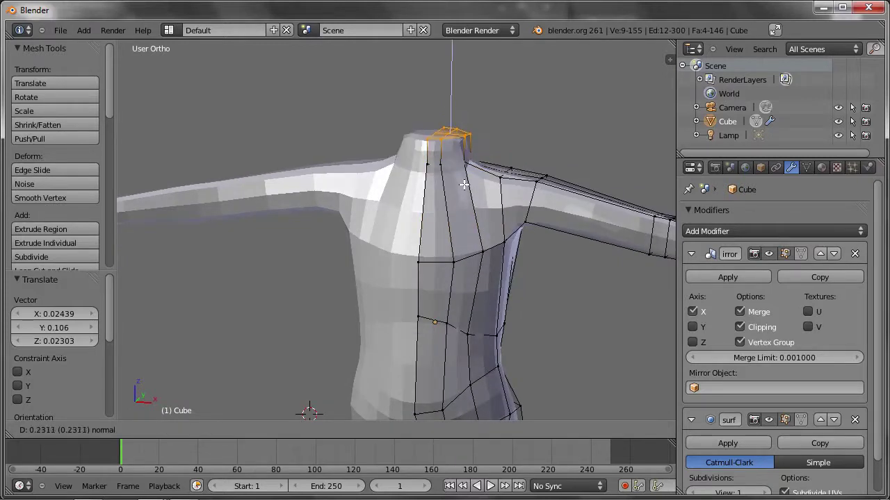
{"action": "left_click", "coordinate": [462, 174]}
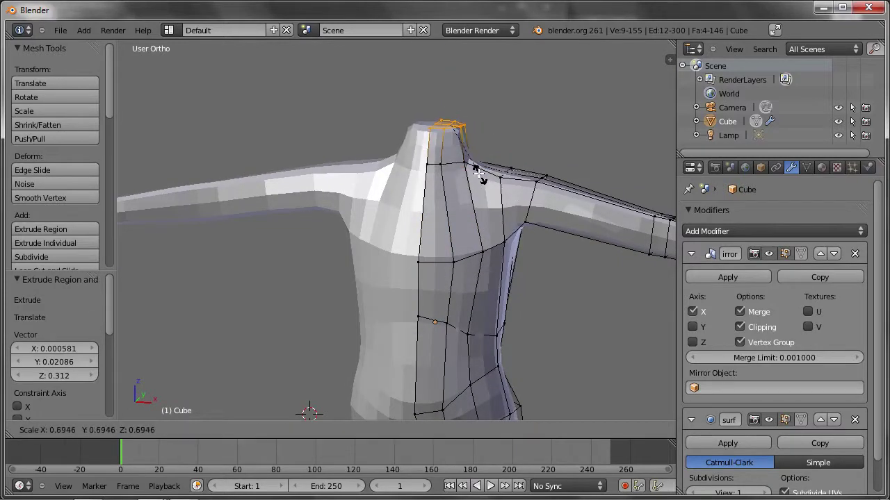
{"action": "left_click", "coordinate": [477, 172]}
{"action": "scroll", "coordinate": [477, 172], "scroll_direction": "up", "scroll_amount": 3}
{"action": "left_click_drag", "start_coordinate": [478, 110], "coordinate": [461, 118]}
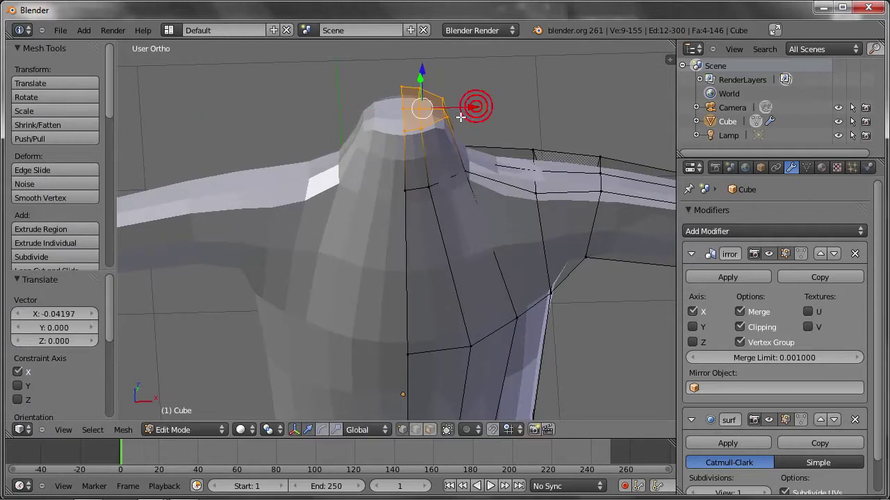
{"action": "scroll", "coordinate": [460, 117], "scroll_direction": "down", "scroll_amount": 2}
{"action": "scroll", "coordinate": [477, 239], "scroll_direction": "down", "scroll_amount": 2}
{"action": "scroll", "coordinate": [477, 230], "scroll_direction": "down", "scroll_amount": 2}
{"action": "mouse_move", "coordinate": [462, 141]}
{"action": "middle_mouse_down"}
{"action": "mouse_move", "coordinate": [494, 290]}
{"action": "mouse_move", "coordinate": [403, 230]}
{"action": "mouse_move", "coordinate": [260, 242]}
{"action": "mouse_move", "coordinate": [298, 246]}
{"action": "mouse_move", "coordinate": [476, 225]}
{"action": "mouse_move", "coordinate": [483, 252]}
{"action": "middle_mouse_up"}
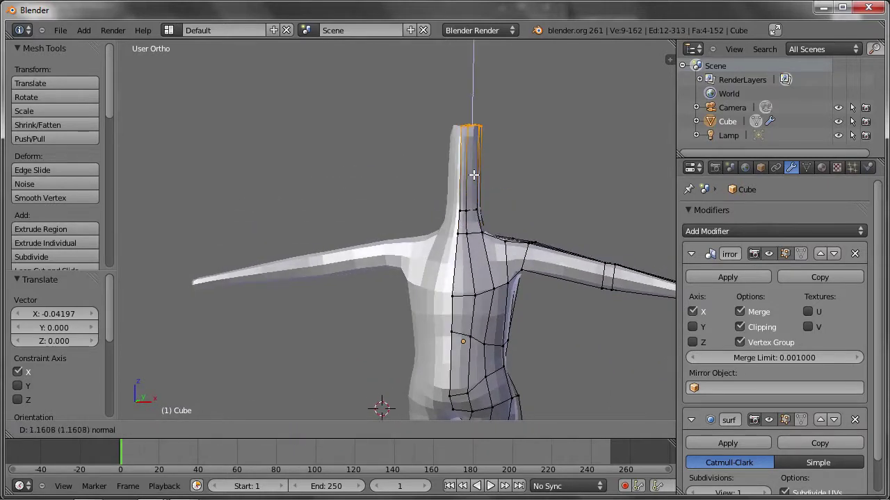
Step: Extend the neck column further upward
{"action": "left_click", "coordinate": [469, 169]}
{"action": "middle_click_drag", "start_coordinate": [498, 187], "coordinate": [444, 150]}
{"action": "scroll", "coordinate": [486, 180], "scroll_direction": "up", "scroll_amount": 3}
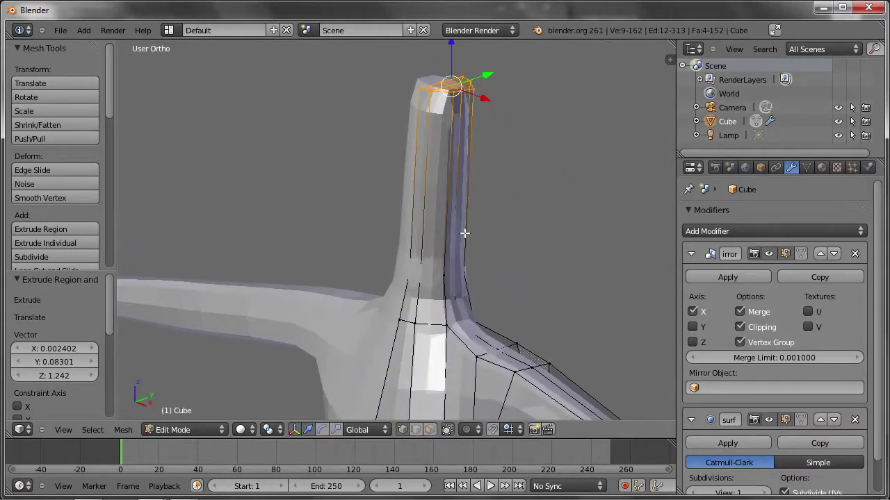
{"action": "mouse_move", "coordinate": [460, 188]}
{"action": "middle_mouse_down"}
{"action": "mouse_move", "coordinate": [463, 204]}
{"action": "mouse_move", "coordinate": [511, 192]}
{"action": "mouse_move", "coordinate": [489, 214]}
{"action": "mouse_move", "coordinate": [446, 203]}
{"action": "mouse_move", "coordinate": [489, 224]}
{"action": "mouse_move", "coordinate": [483, 211]}
{"action": "mouse_move", "coordinate": [446, 236]}
{"action": "mouse_move", "coordinate": [478, 231]}
{"action": "middle_mouse_up"}
Step: Add an edge loop around the neck with Ctrl+R and slide it along X
{"action": "key", "text": "ctrl+r"}
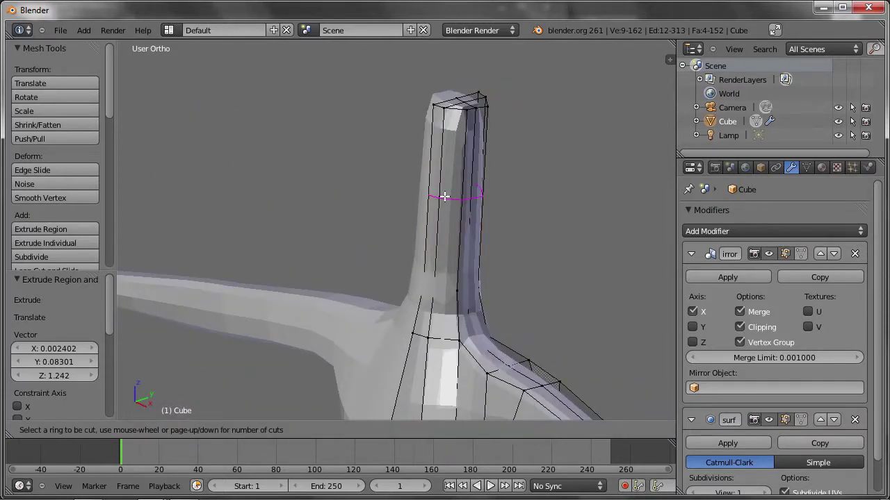
{"action": "left_click", "coordinate": [447, 256]}
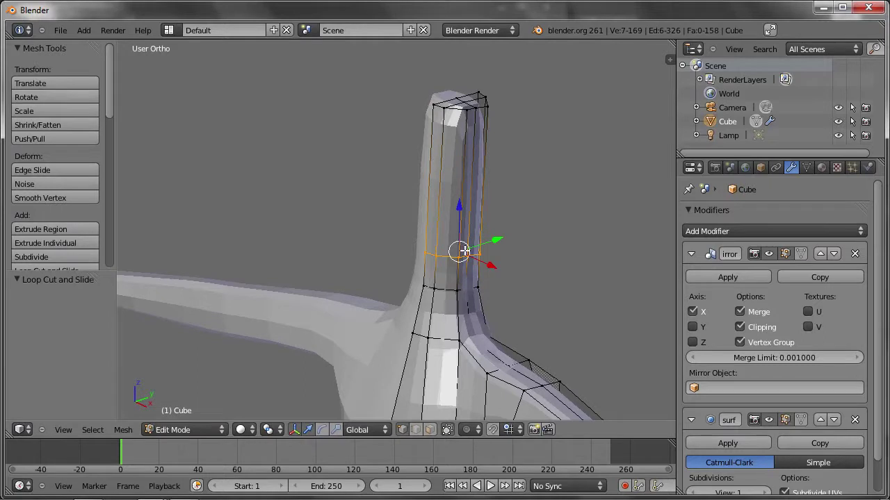
{"action": "key", "text": "g"}
{"action": "key", "text": "x"}
{"action": "left_click", "coordinate": [480, 261]}
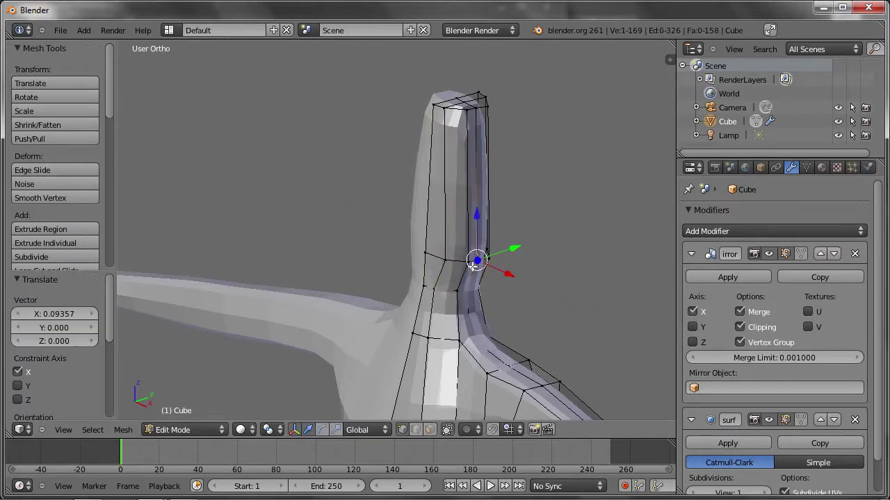
{"action": "middle_click_drag", "start_coordinate": [508, 272], "coordinate": [502, 292]}
{"action": "key", "text": "g"}
{"action": "key", "text": "x"}
{"action": "left_click", "coordinate": [480, 271]}
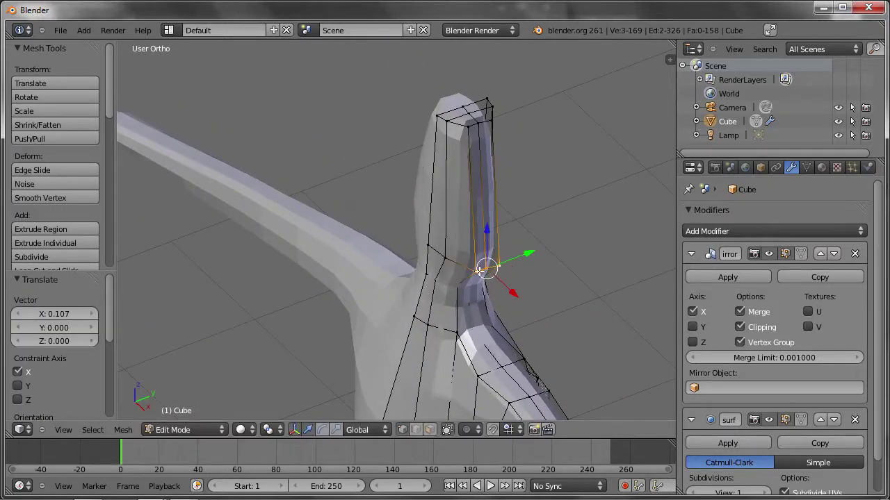
Step: Add a second loop higher on the neck and scale the top about 1.88 into a rough head
{"action": "left_click", "coordinate": [449, 173]}
{"action": "middle_click_drag", "start_coordinate": [486, 209], "coordinate": [485, 210]}
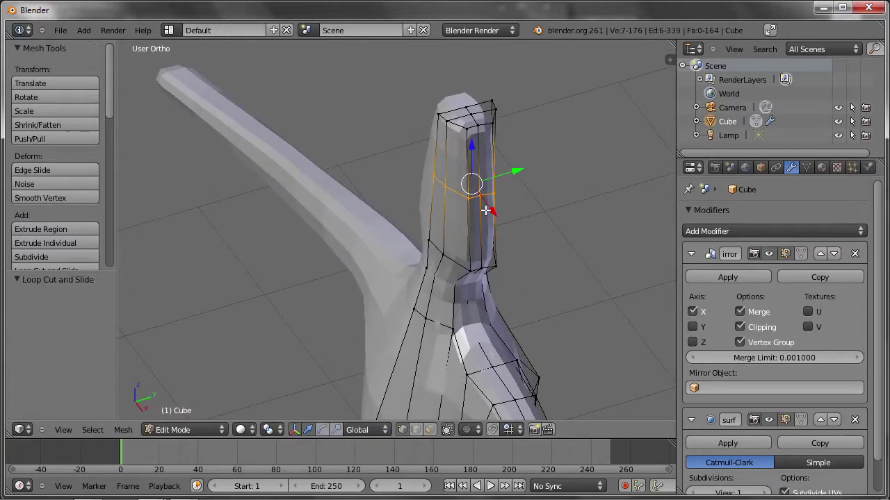
{"action": "left_click", "coordinate": [536, 246]}
{"action": "middle_click_drag", "start_coordinate": [536, 246], "coordinate": [432, 276]}
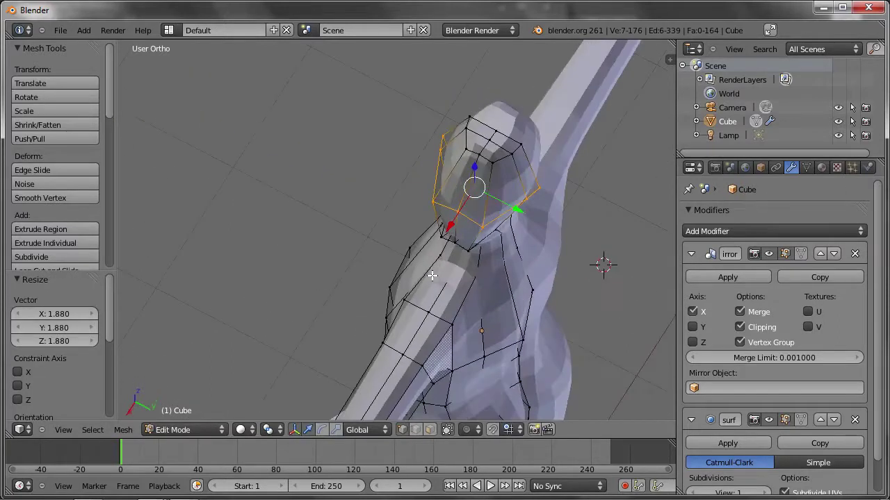
{"action": "left_click_drag", "start_coordinate": [458, 216], "coordinate": [461, 216]}
{"action": "middle_click_drag", "start_coordinate": [460, 216], "coordinate": [478, 224]}
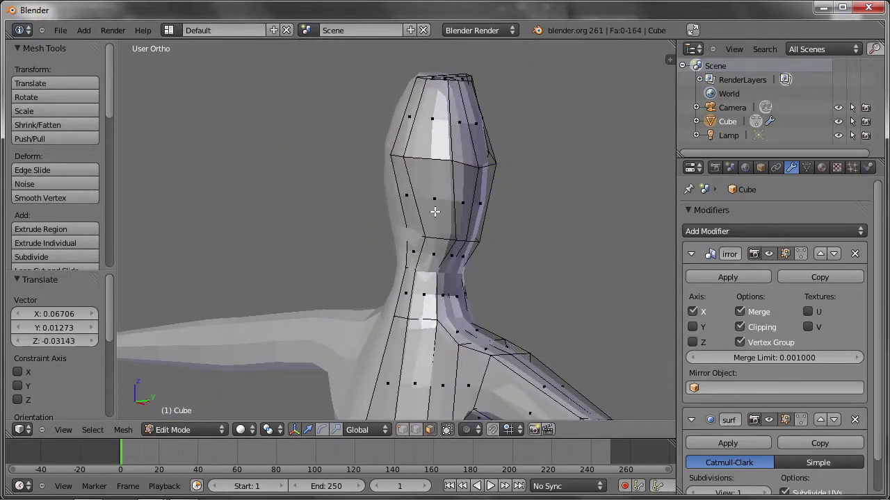
Step: Extrude the front head faces to start the face area
{"action": "middle_click_drag", "start_coordinate": [421, 130], "coordinate": [443, 191]}
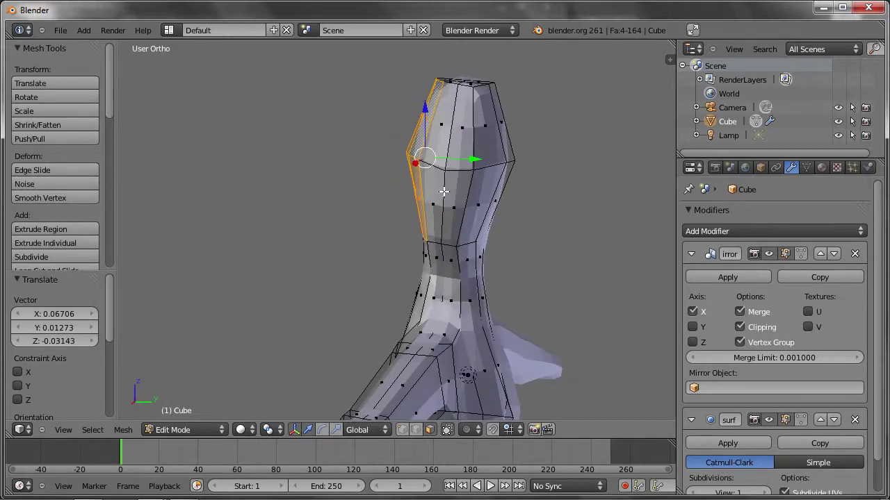
{"action": "key", "text": "e"}
{"action": "left_click", "coordinate": [407, 224]}
{"action": "mouse_move", "coordinate": [407, 225]}
{"action": "middle_mouse_down"}
{"action": "mouse_move", "coordinate": [483, 224]}
{"action": "mouse_move", "coordinate": [485, 165]}
{"action": "middle_mouse_up"}
{"action": "left_click_drag", "start_coordinate": [420, 138], "coordinate": [430, 212]}
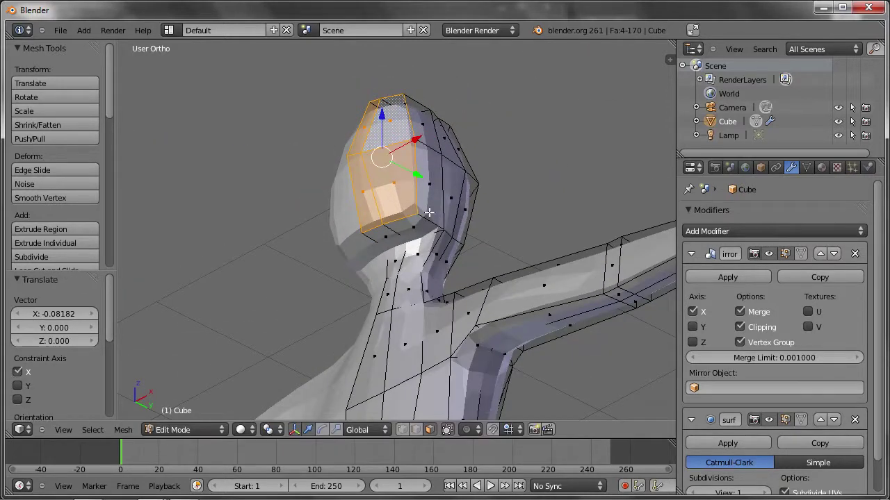
Step: Move the jaw vertices and the vertex beside them to shape a jaw and chin
{"action": "right_click", "coordinate": [413, 239]}
{"action": "scroll", "coordinate": [401, 239], "scroll_direction": "up", "scroll_amount": 2}
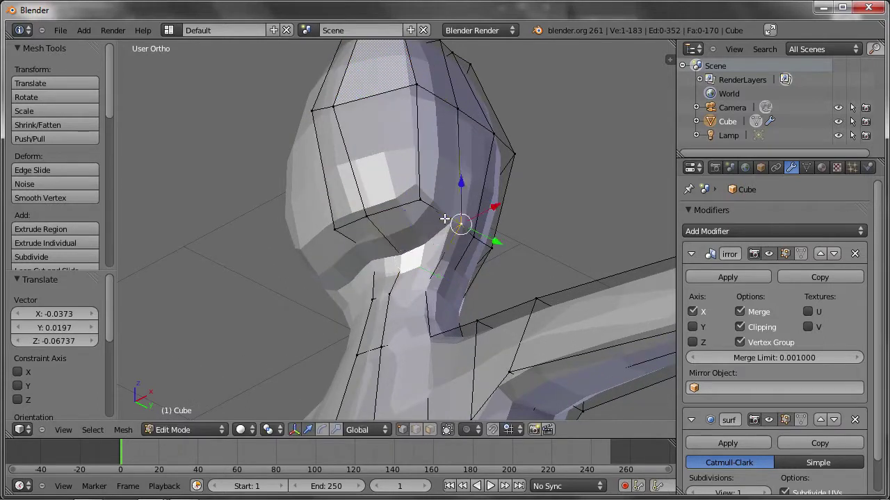
{"action": "key", "text": "g"}
{"action": "mouse_move", "coordinate": [365, 219]}
{"action": "left_mouse_down"}
{"action": "mouse_move", "coordinate": [353, 231]}
{"action": "mouse_move", "coordinate": [360, 225]}
{"action": "left_mouse_up"}
{"action": "mouse_move", "coordinate": [360, 224]}
{"action": "middle_mouse_down"}
{"action": "mouse_move", "coordinate": [414, 134]}
{"action": "mouse_move", "coordinate": [278, 236]}
{"action": "middle_mouse_up"}
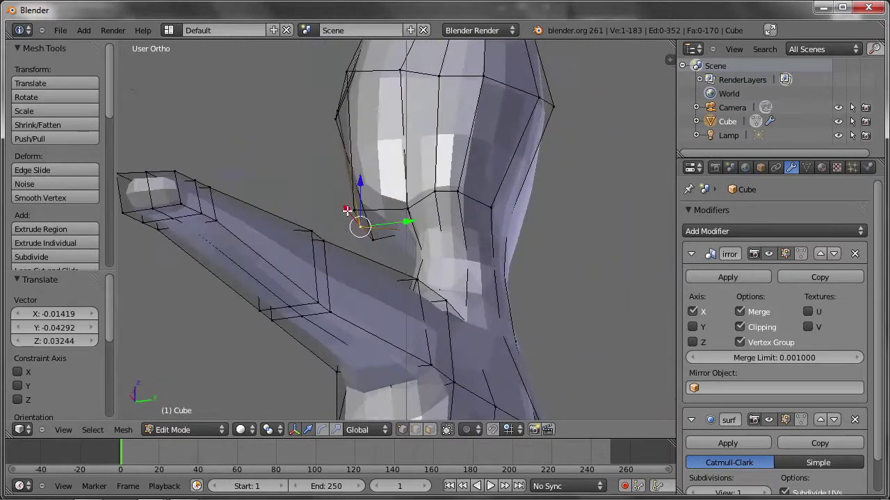
{"action": "key", "text": "g"}
{"action": "left_click", "coordinate": [397, 213]}
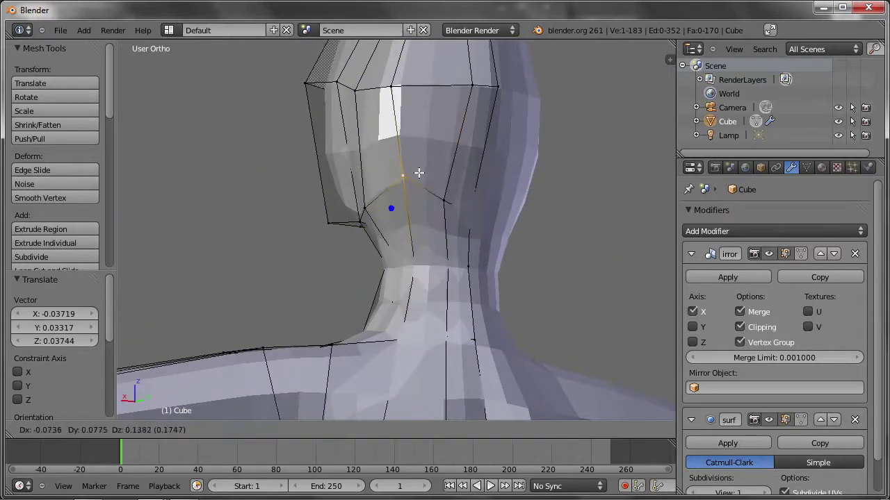
{"action": "middle_click_drag", "start_coordinate": [447, 153], "coordinate": [442, 242]}
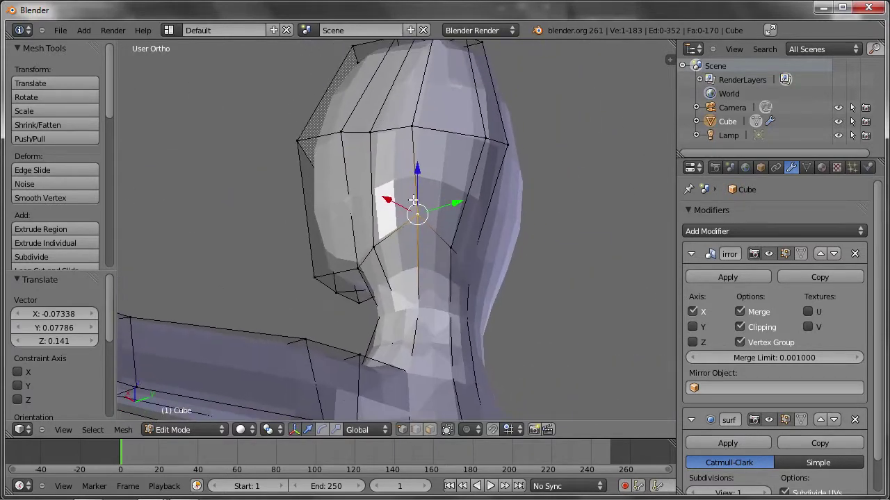
{"action": "left_click_drag", "start_coordinate": [442, 241], "coordinate": [467, 256]}
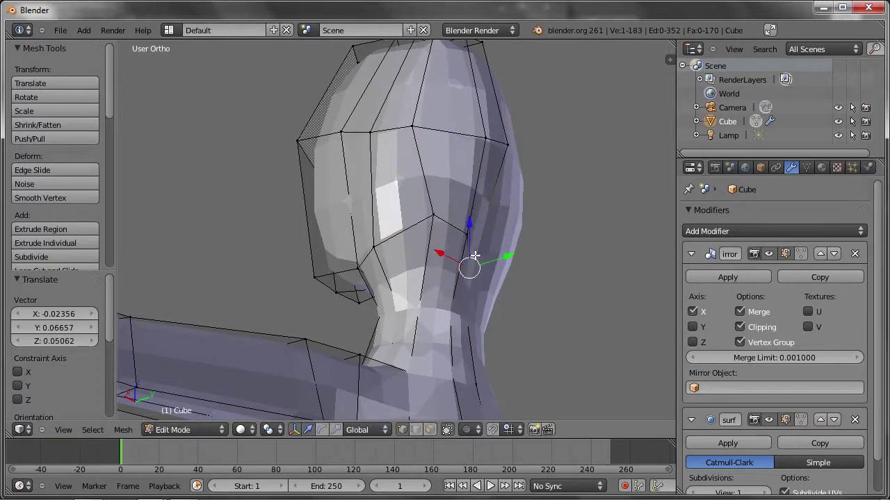
{"action": "key", "text": "g"}
{"action": "left_click", "coordinate": [497, 230]}
Step: Frame the chosen vertex in the front and right-side orthographic views
{"action": "key", "text": "KP_1"}
{"action": "key", "text": "KP_Decimal"}
{"action": "key", "text": "KP_3"}
{"action": "key", "text": "KP_Decimal"}
Step: In wireframe view, move the top head vertices slightly down and left
{"action": "key", "text": "z"}
{"action": "scroll", "coordinate": [470, 227], "scroll_direction": "up", "scroll_amount": 3}
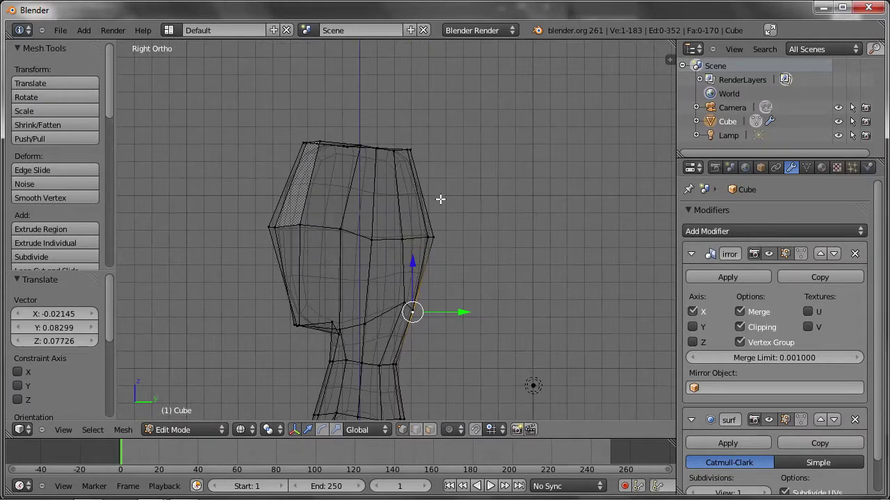
{"action": "left_click_drag", "start_coordinate": [278, 102], "coordinate": [320, 158]}
{"action": "key", "text": "g"}
{"action": "left_click", "coordinate": [322, 177]}
{"action": "key", "text": "a"}
{"action": "key", "text": "b"}
{"action": "left_click", "coordinate": [422, 349]}
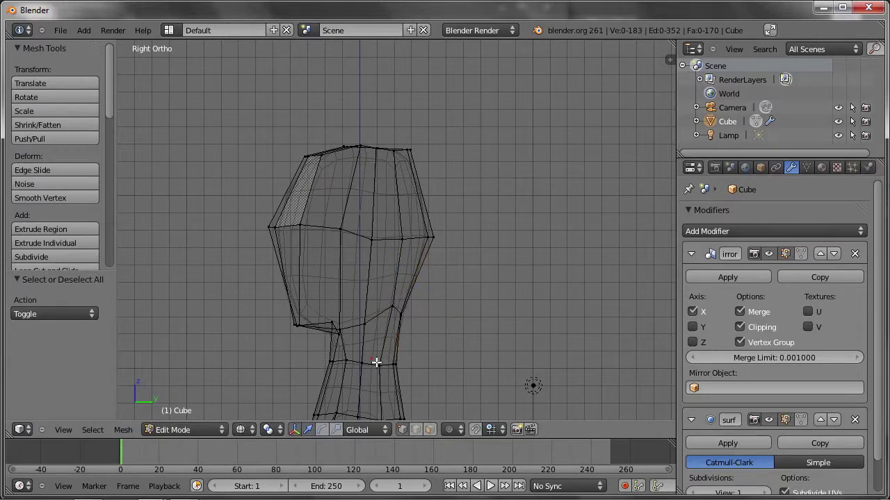
Step: Box-select the neck vertices and shift them to slope the neck
{"action": "left_click_drag", "start_coordinate": [368, 356], "coordinate": [384, 370]}
{"action": "middle_click_drag", "start_coordinate": [384, 370], "coordinate": [385, 265], "text": "shift"}
{"action": "key", "text": "g"}
{"action": "left_click", "coordinate": [436, 294]}
{"action": "middle_click_drag", "start_coordinate": [438, 308], "coordinate": [489, 200], "text": "shift"}
{"action": "key", "text": "a"}
{"action": "key", "text": "b"}
{"action": "left_click_drag", "start_coordinate": [356, 230], "coordinate": [356, 230]}
{"action": "key", "text": "g"}
{"action": "left_click", "coordinate": [341, 242]}
{"action": "mouse_move", "coordinate": [342, 243]}
{"action": "middle_mouse_down", "text": "shift"}
{"action": "mouse_move", "coordinate": [454, 202]}
{"action": "mouse_move", "coordinate": [465, 254]}
{"action": "middle_mouse_up", "text": "shift"}
Step: Push the vertices along one side of the torso outward
{"action": "left_click_drag", "start_coordinate": [342, 302], "coordinate": [341, 302]}
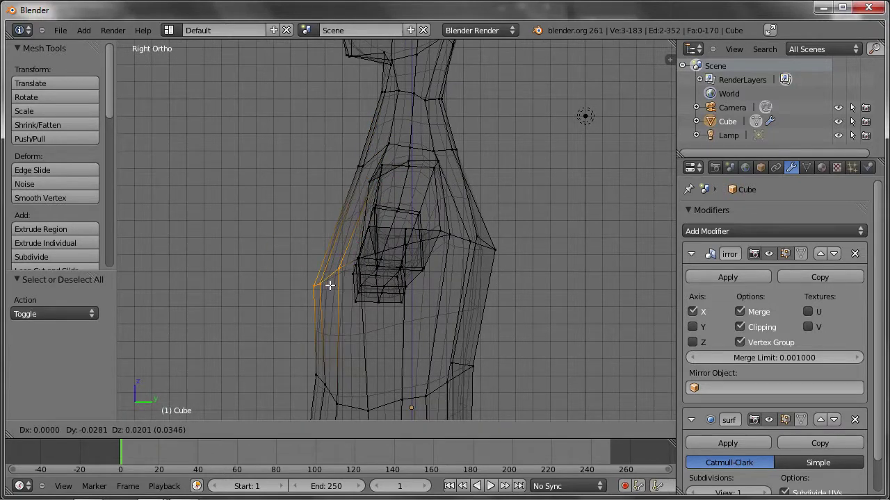
{"action": "key", "text": "g"}
{"action": "left_click", "coordinate": [327, 284]}
{"action": "middle_click_drag", "start_coordinate": [328, 284], "coordinate": [349, 258], "text": "shift"}
{"action": "key", "text": "g"}
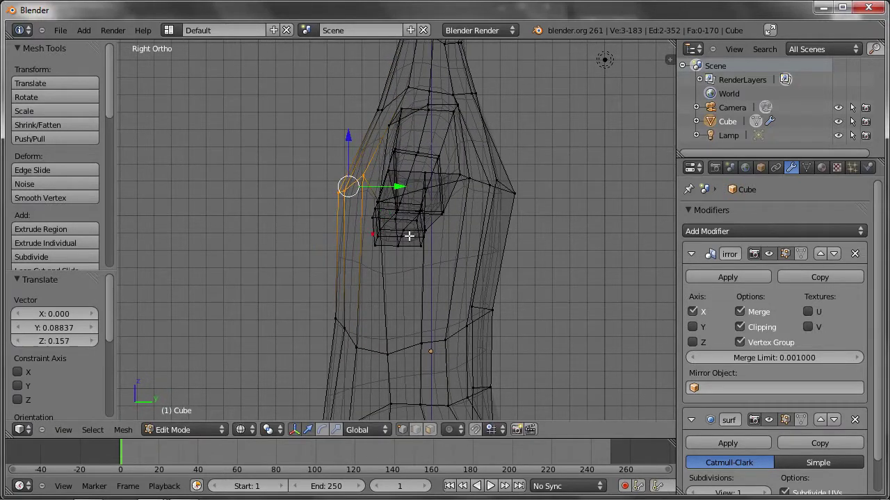
{"action": "scroll", "coordinate": [410, 236], "scroll_direction": "down", "scroll_amount": 2}
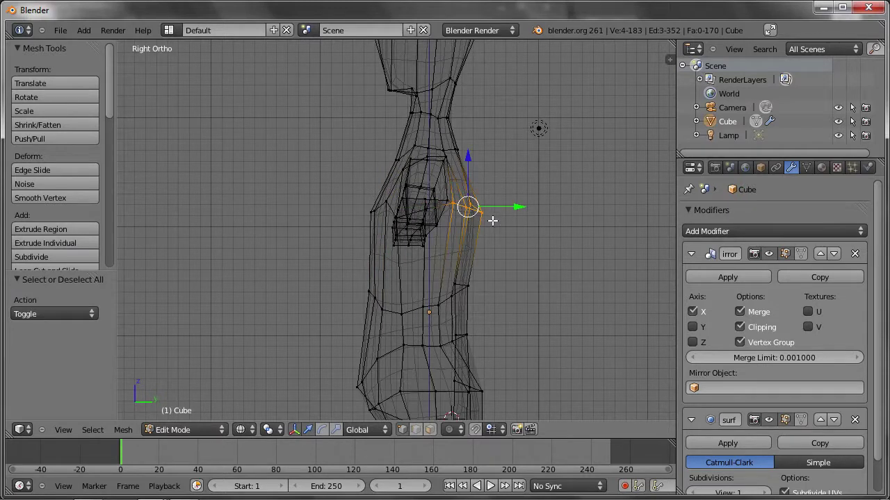
{"action": "left_click", "coordinate": [473, 212]}
{"action": "middle_click_drag", "start_coordinate": [474, 212], "coordinate": [445, 198]}
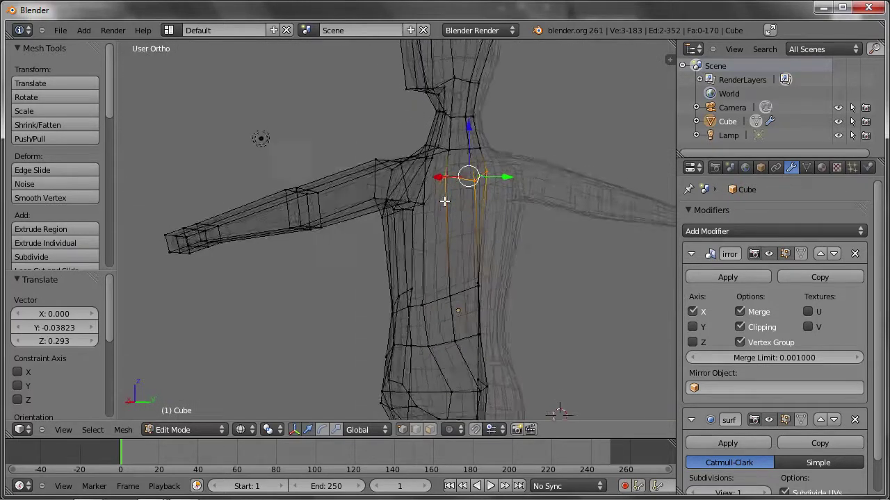
{"action": "key", "text": "z"}
{"action": "scroll", "coordinate": [448, 198], "scroll_direction": "up", "scroll_amount": 3}
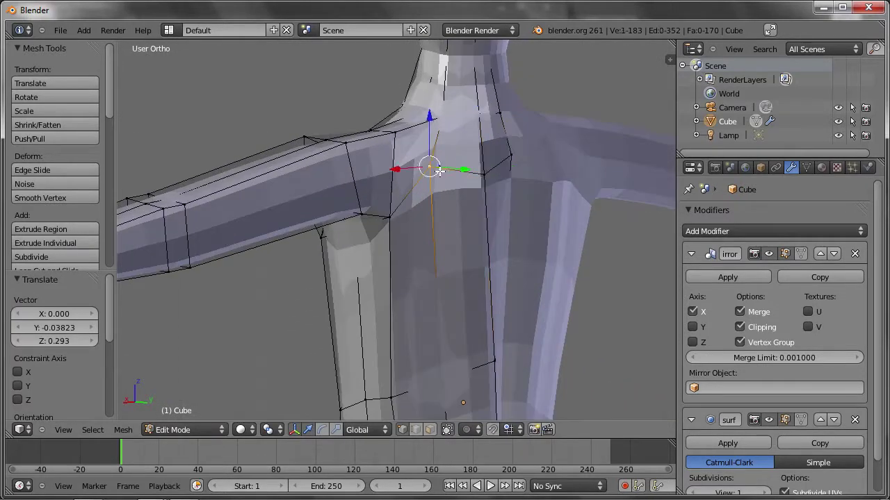
Step: Reposition the shoulder vertices where the arm joins the torso
{"action": "key", "text": "g"}
{"action": "left_click", "coordinate": [433, 201]}
{"action": "key", "text": "g"}
{"action": "key", "text": "g"}
{"action": "left_click", "coordinate": [411, 224]}
{"action": "middle_click_drag", "start_coordinate": [417, 225], "coordinate": [438, 123]}
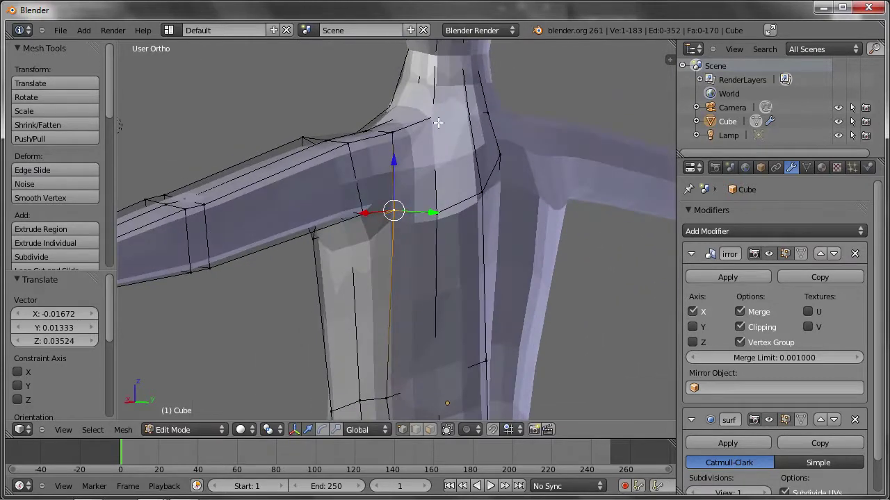
{"action": "key", "text": "g"}
{"action": "middle_click_drag", "start_coordinate": [470, 161], "coordinate": [470, 148]}
{"action": "left_click", "coordinate": [483, 180]}
{"action": "middle_click_drag", "start_coordinate": [534, 135], "coordinate": [532, 141]}
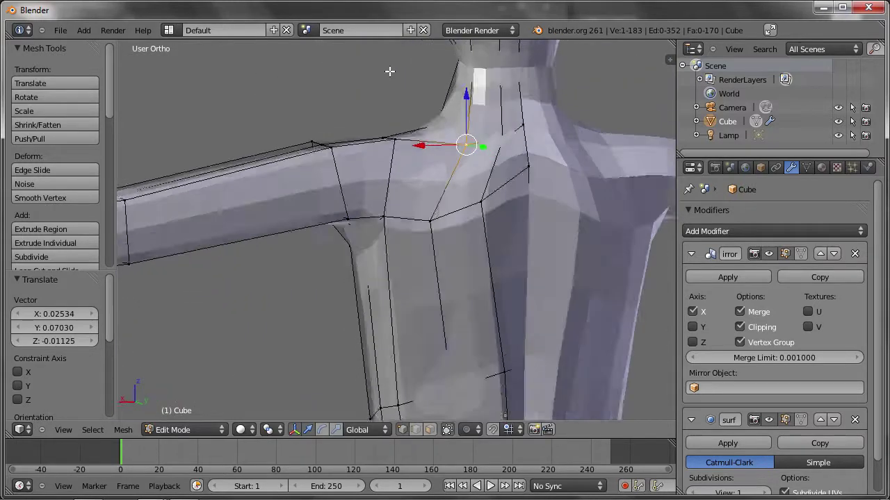
{"action": "left_click", "coordinate": [536, 182]}
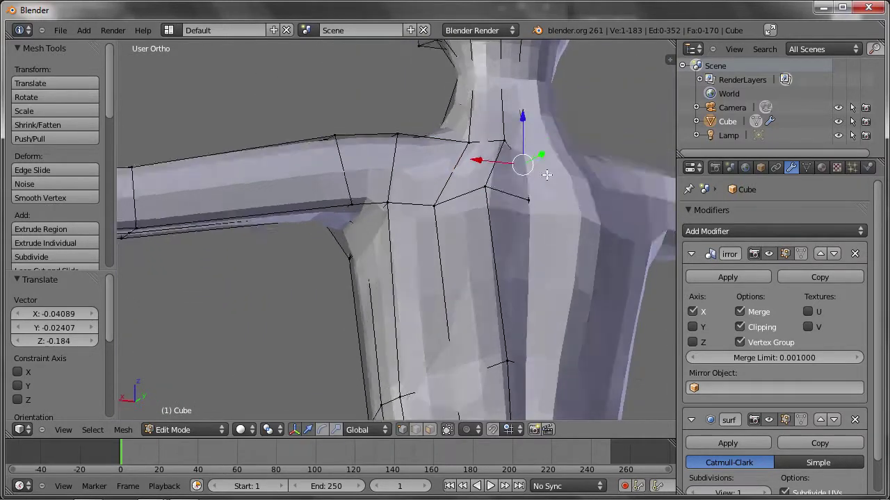
{"action": "middle_click_drag", "start_coordinate": [536, 182], "coordinate": [552, 204]}
Step: Move a shoulder vertex along Y, then check the whole body from the right side view
{"action": "key", "text": "g"}
{"action": "left_click", "coordinate": [496, 197]}
{"action": "mouse_move", "coordinate": [497, 197]}
{"action": "middle_mouse_down"}
{"action": "mouse_move", "coordinate": [534, 132]}
{"action": "mouse_move", "coordinate": [587, 148]}
{"action": "mouse_move", "coordinate": [532, 152]}
{"action": "mouse_move", "coordinate": [542, 139]}
{"action": "mouse_move", "coordinate": [540, 211]}
{"action": "mouse_move", "coordinate": [502, 233]}
{"action": "middle_mouse_up"}
{"action": "key", "text": "g"}
{"action": "key", "text": "y"}
{"action": "left_click", "coordinate": [560, 125]}
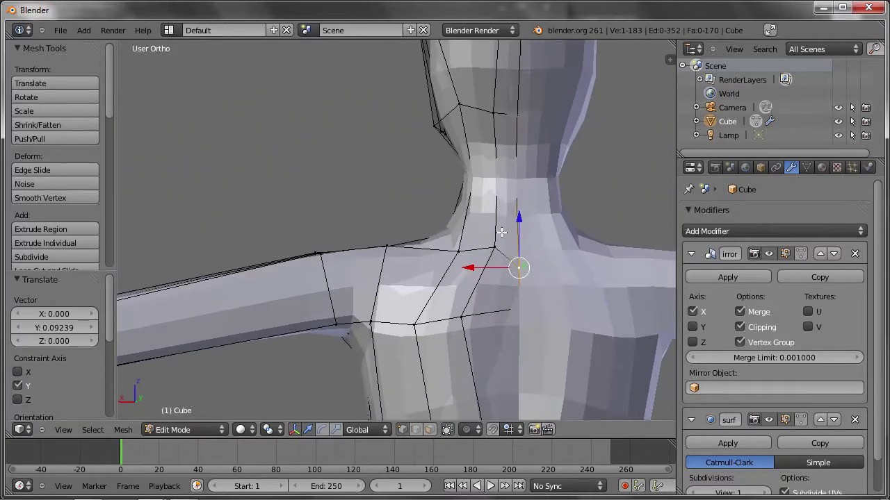
{"action": "middle_click_drag", "start_coordinate": [488, 158], "coordinate": [487, 153]}
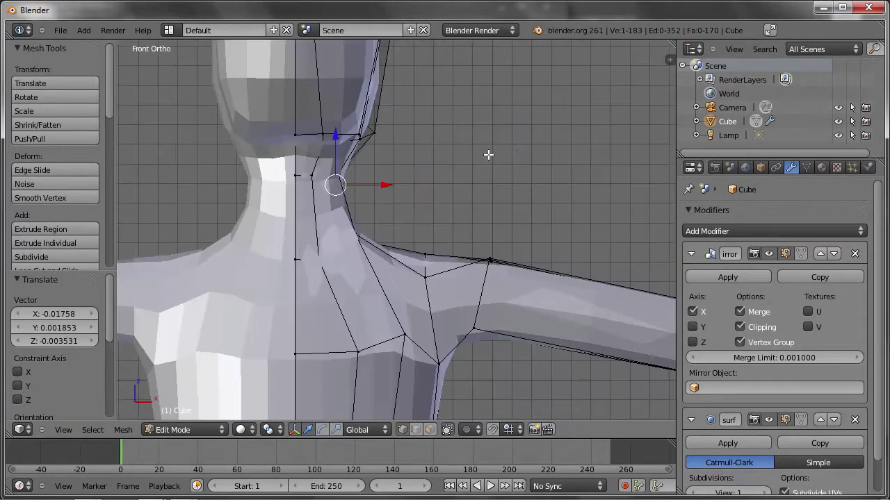
{"action": "scroll", "coordinate": [655, 206], "scroll_direction": "down", "scroll_amount": 5}
{"action": "key", "text": "KP_3"}
{"action": "scroll", "coordinate": [431, 226], "scroll_direction": "up", "scroll_amount": 6}
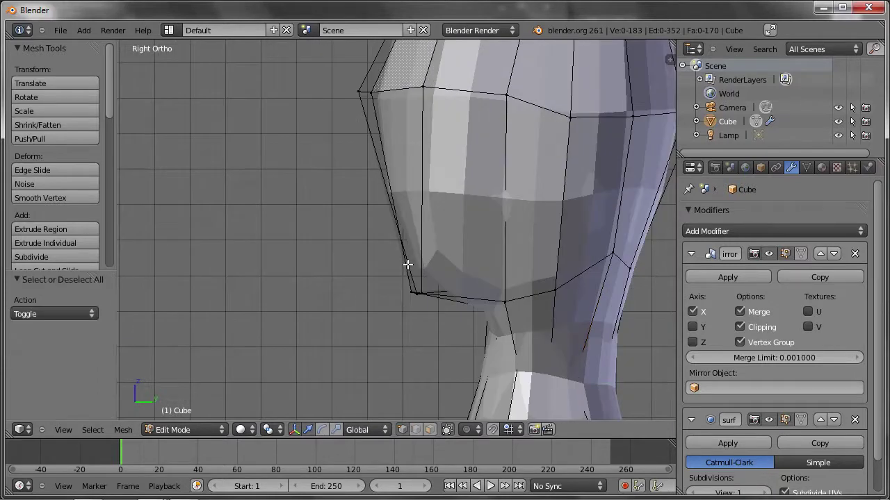
Step: In wireframe view, move the chin vertex and the vertex under the chin
{"action": "key", "text": "z"}
{"action": "key", "text": "a"}
{"action": "key", "text": "a"}
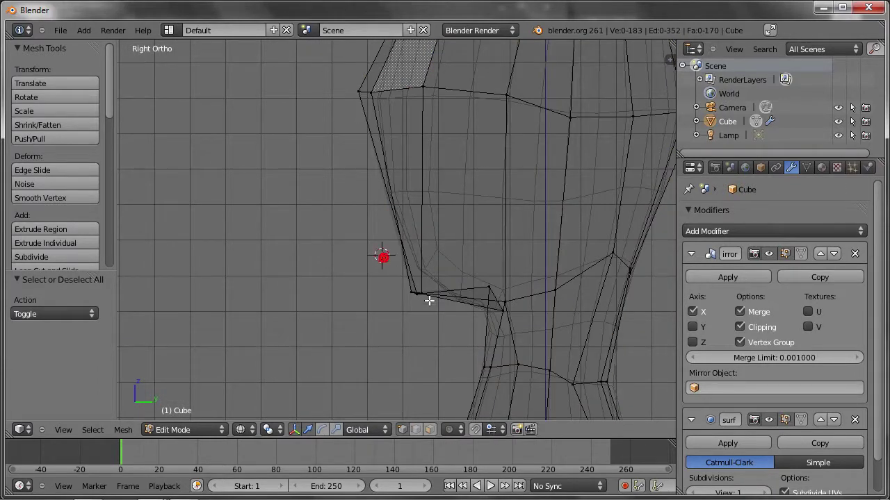
{"action": "left_click", "coordinate": [427, 344]}
{"action": "scroll", "coordinate": [476, 260], "scroll_direction": "down", "scroll_amount": 1}
{"action": "mouse_move", "coordinate": [476, 260]}
{"action": "middle_mouse_down", "text": "shift"}
{"action": "mouse_move", "coordinate": [456, 209]}
{"action": "mouse_move", "coordinate": [464, 237]}
{"action": "middle_mouse_up", "text": "shift"}
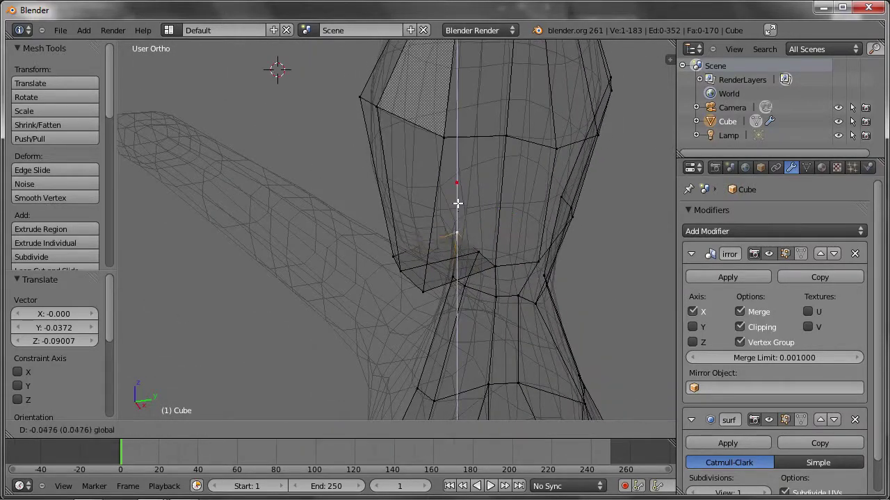
{"action": "middle_click_drag", "start_coordinate": [471, 221], "coordinate": [495, 244]}
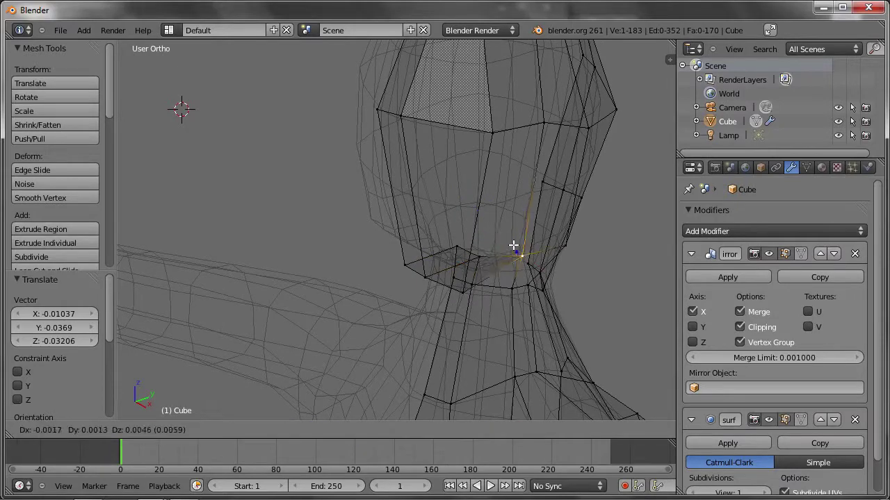
{"action": "left_click", "coordinate": [512, 246]}
Step: Move the jaw and chin vertices to sharpen the chin profile, checking it from the right side
{"action": "middle_click_drag", "start_coordinate": [501, 301], "coordinate": [505, 318]}
{"action": "key", "text": "g"}
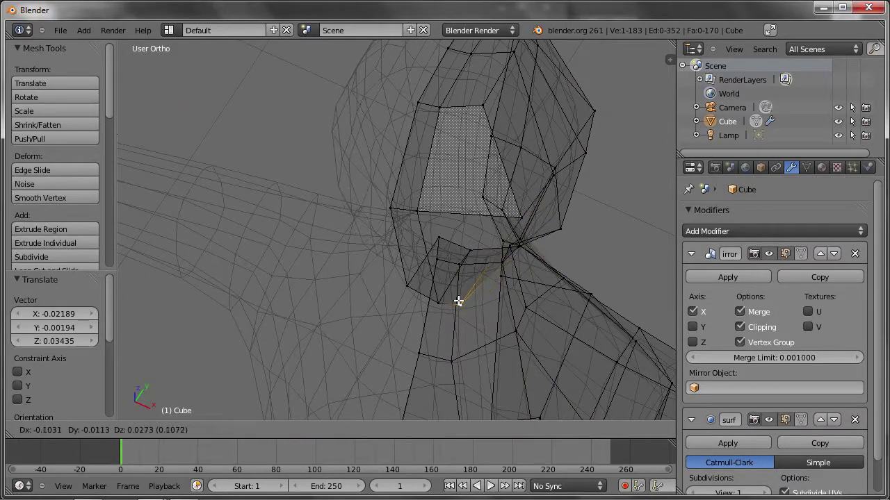
{"action": "left_click", "coordinate": [431, 298]}
{"action": "mouse_move", "coordinate": [495, 274]}
{"action": "middle_mouse_down"}
{"action": "mouse_move", "coordinate": [440, 142]}
{"action": "mouse_move", "coordinate": [426, 157]}
{"action": "mouse_move", "coordinate": [488, 159]}
{"action": "mouse_move", "coordinate": [469, 280]}
{"action": "mouse_move", "coordinate": [402, 239]}
{"action": "mouse_move", "coordinate": [378, 209]}
{"action": "middle_mouse_up"}
{"action": "key", "text": "g"}
{"action": "left_click", "coordinate": [449, 271]}
{"action": "key", "text": "KP_3"}
{"action": "middle_click_drag", "start_coordinate": [499, 205], "coordinate": [479, 187], "text": "shift"}
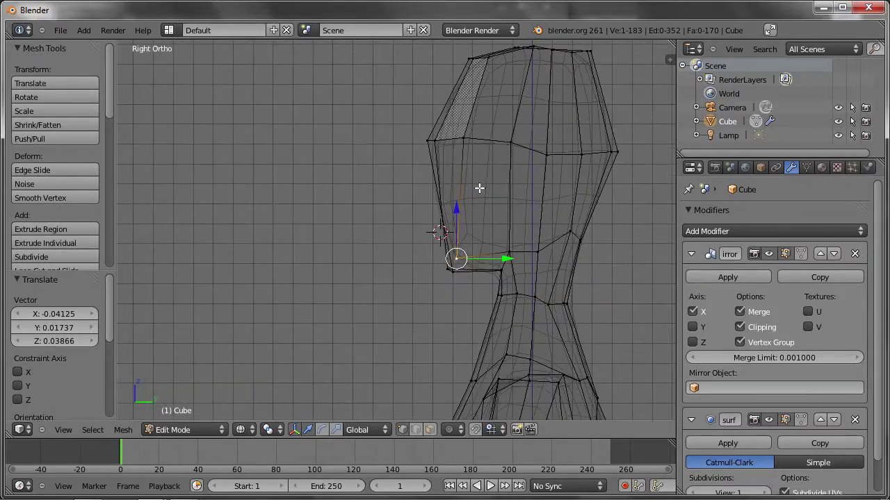
Step: Nudge a cheek vertex, then raise the upper-head vertices to round the crown
{"action": "left_click", "coordinate": [483, 212]}
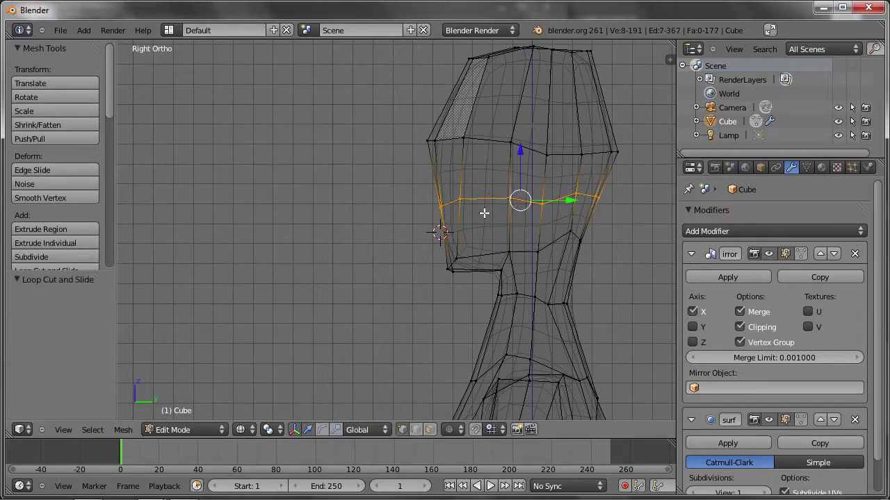
{"action": "key", "text": "g"}
{"action": "left_click", "coordinate": [456, 239]}
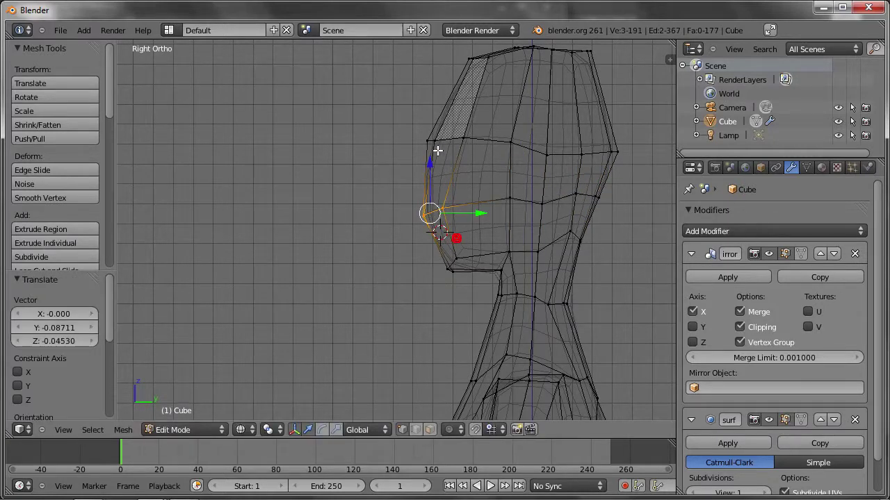
{"action": "right_click", "coordinate": [540, 139]}
{"action": "right_click_drag", "start_coordinate": [581, 154], "coordinate": [605, 148]}
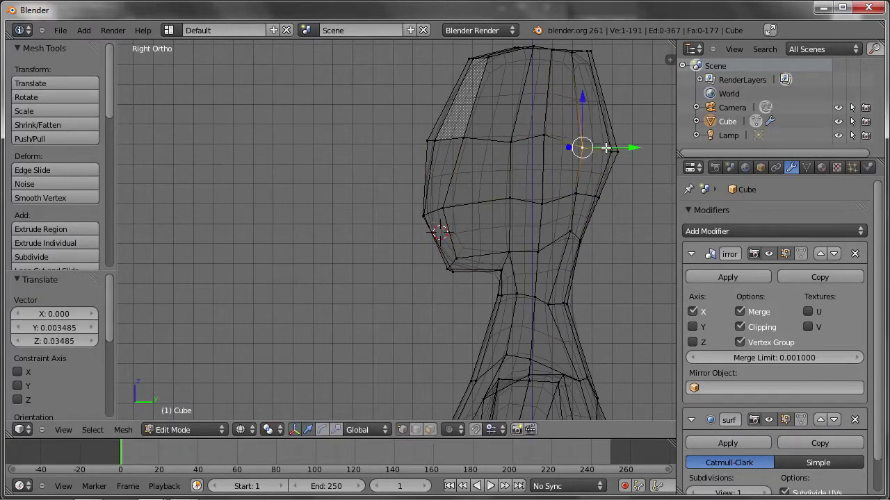
{"action": "left_click_drag", "start_coordinate": [572, 139], "coordinate": [633, 173]}
{"action": "key", "text": "g"}
{"action": "left_click", "coordinate": [641, 148]}
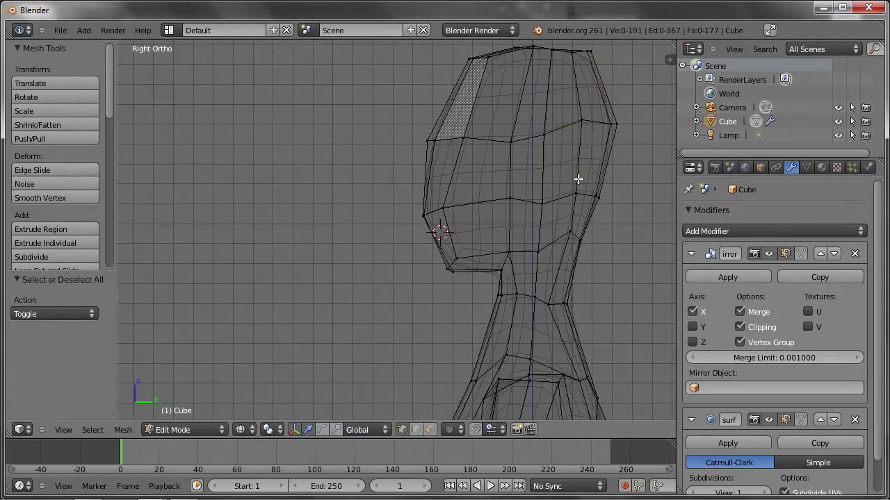
{"action": "key", "text": "g"}
{"action": "left_click", "coordinate": [616, 207]}
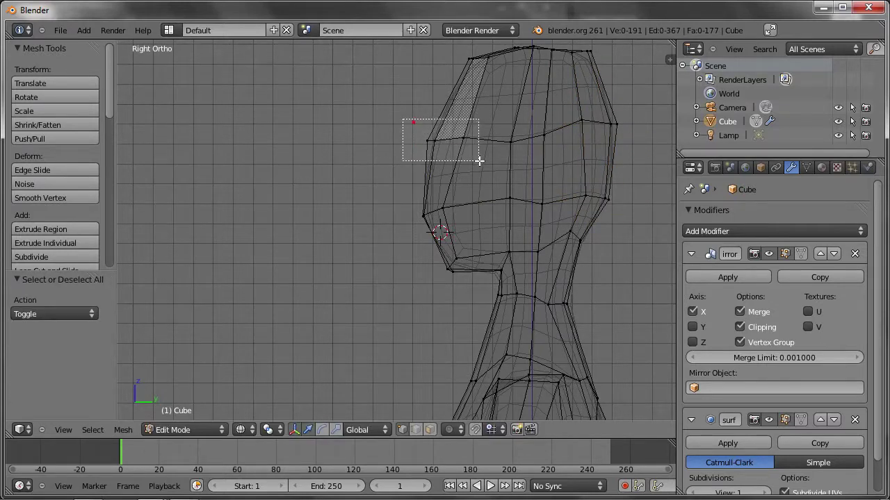
Step: Move the forehead vertices and the top-of-head vertex in solid shading
{"action": "left_click_drag", "start_coordinate": [479, 161], "coordinate": [479, 161]}
{"action": "key", "text": "g"}
{"action": "left_click", "coordinate": [479, 161]}
{"action": "mouse_move", "coordinate": [479, 162]}
{"action": "middle_mouse_down"}
{"action": "mouse_move", "coordinate": [516, 229]}
{"action": "mouse_move", "coordinate": [577, 232]}
{"action": "mouse_move", "coordinate": [462, 176]}
{"action": "middle_mouse_up"}
{"action": "right_click", "coordinate": [463, 175]}
{"action": "key", "text": "z"}
{"action": "scroll", "coordinate": [489, 153], "scroll_direction": "up", "scroll_amount": 2, "text": "shift"}
{"action": "key", "text": "g"}
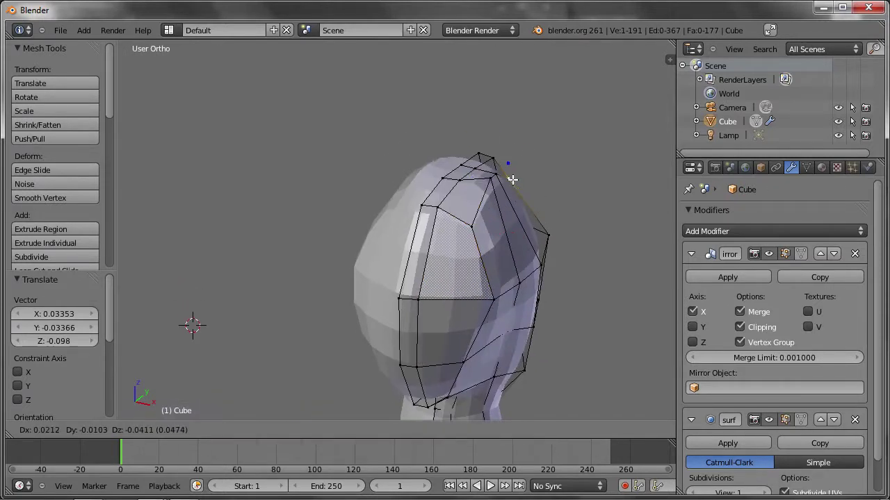
{"action": "left_click", "coordinate": [494, 162]}
Step: Reposition several dome vertices, including the top-left one, to round out the skull
{"action": "mouse_move", "coordinate": [494, 161]}
{"action": "middle_mouse_down"}
{"action": "mouse_move", "coordinate": [482, 184]}
{"action": "mouse_move", "coordinate": [475, 131]}
{"action": "mouse_move", "coordinate": [486, 163]}
{"action": "middle_mouse_up"}
{"action": "scroll", "coordinate": [482, 184], "scroll_direction": "up", "scroll_amount": 3}
{"action": "right_click", "coordinate": [487, 163], "text": "shift"}
{"action": "key", "text": "g"}
{"action": "left_click", "coordinate": [558, 253]}
{"action": "right_click", "coordinate": [510, 285]}
{"action": "key", "text": "g"}
{"action": "left_click", "coordinate": [515, 281]}
{"action": "middle_click_drag", "start_coordinate": [514, 281], "coordinate": [554, 171]}
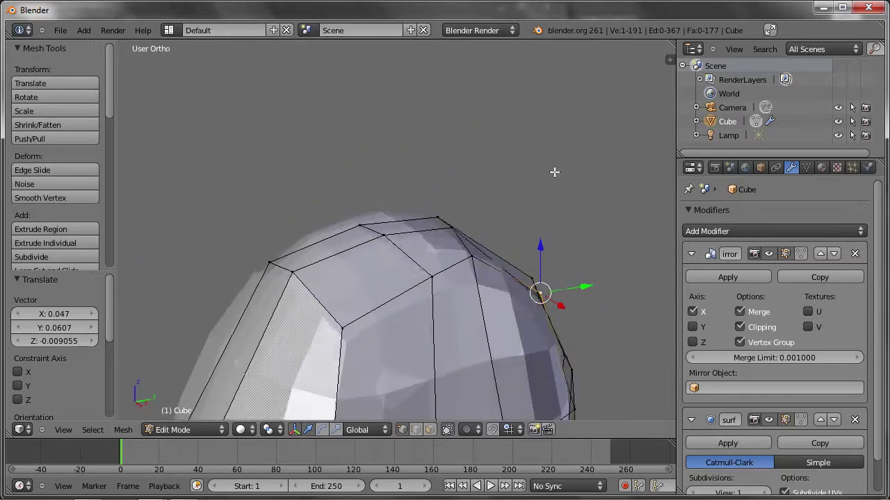
{"action": "middle_click_drag", "start_coordinate": [446, 276], "coordinate": [408, 264]}
{"action": "right_click", "coordinate": [312, 257]}
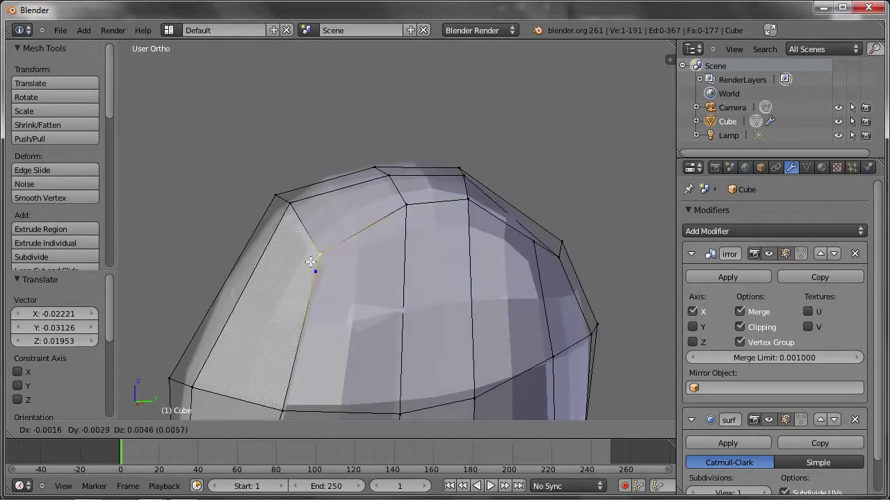
{"action": "key", "text": "g"}
{"action": "left_click", "coordinate": [359, 221]}
{"action": "mouse_move", "coordinate": [359, 221]}
{"action": "middle_mouse_down"}
{"action": "mouse_move", "coordinate": [246, 352]}
{"action": "mouse_move", "coordinate": [169, 308]}
{"action": "mouse_move", "coordinate": [472, 185]}
{"action": "middle_mouse_up"}
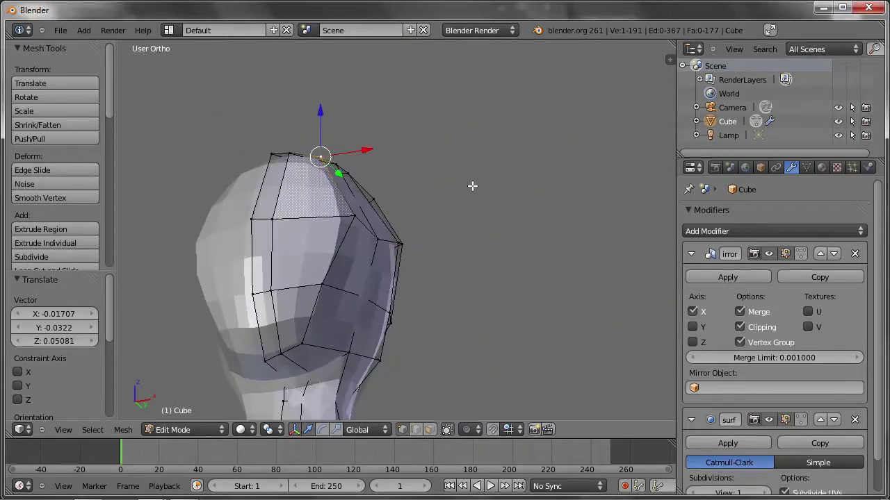
Step: Move the cheek vertices to refine the side-of-face contour
{"action": "right_click", "coordinate": [369, 296]}
{"action": "key", "text": "g"}
{"action": "left_click", "coordinate": [370, 284]}
{"action": "middle_click_drag", "start_coordinate": [369, 284], "coordinate": [429, 294]}
{"action": "key", "text": "g"}
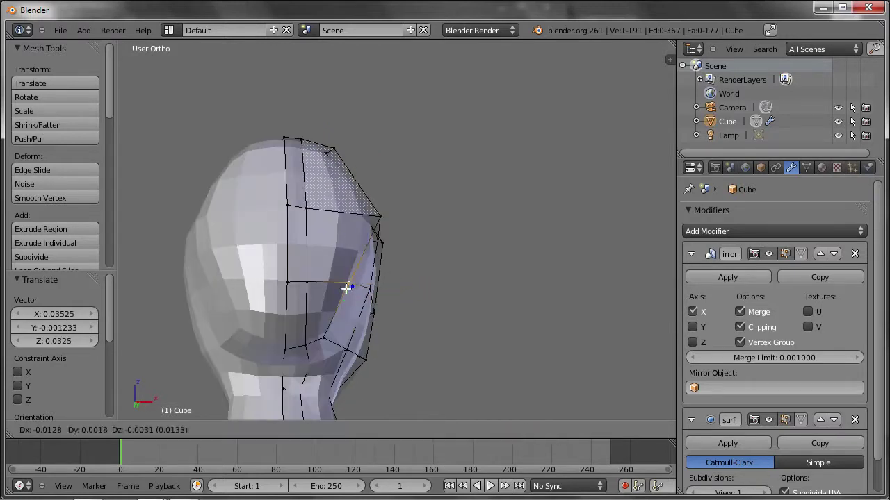
{"action": "left_click", "coordinate": [368, 210]}
{"action": "right_click", "coordinate": [317, 208]}
{"action": "key", "text": "g"}
{"action": "left_click", "coordinate": [318, 210]}
{"action": "key", "text": "g"}
{"action": "left_click", "coordinate": [324, 276]}
{"action": "mouse_move", "coordinate": [324, 276]}
{"action": "middle_mouse_down"}
{"action": "mouse_move", "coordinate": [373, 310]}
{"action": "mouse_move", "coordinate": [407, 307]}
{"action": "mouse_move", "coordinate": [359, 286]}
{"action": "middle_mouse_up"}
Step: Reposition two neck vertices to refine the neck contour
{"action": "right_click", "coordinate": [377, 338]}
{"action": "key", "text": "g"}
{"action": "left_click", "coordinate": [392, 338]}
{"action": "scroll", "coordinate": [407, 297], "scroll_direction": "up", "scroll_amount": 2}
{"action": "key", "text": "g"}
{"action": "left_click", "coordinate": [343, 280]}
{"action": "right_click", "coordinate": [367, 345]}
{"action": "key", "text": "g"}
{"action": "left_click", "coordinate": [361, 344]}
{"action": "scroll", "coordinate": [361, 345], "scroll_direction": "down", "scroll_amount": 3}
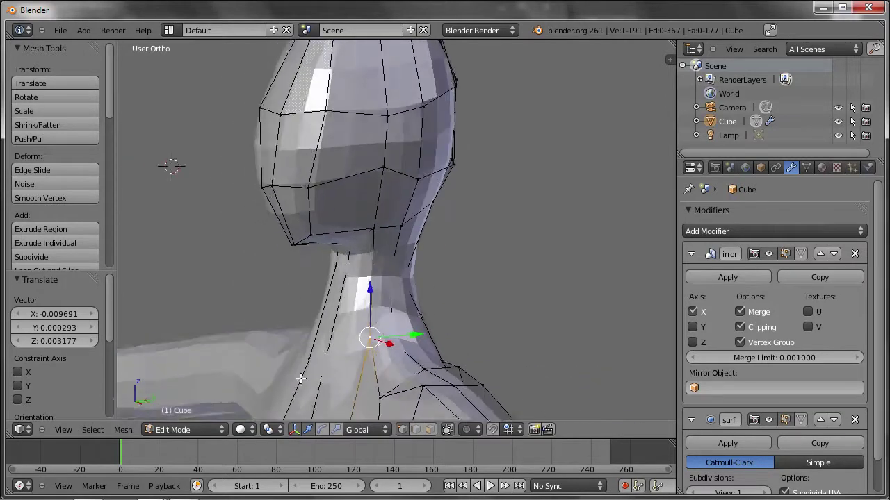
Step: Check the figure from the right side and front views, then re-enter Edit Mode
{"action": "middle_click_drag", "start_coordinate": [361, 345], "coordinate": [400, 226]}
{"action": "key", "text": "Tab"}
{"action": "key", "text": "KP_3"}
{"action": "scroll", "coordinate": [411, 322], "scroll_direction": "down", "scroll_amount": 3}
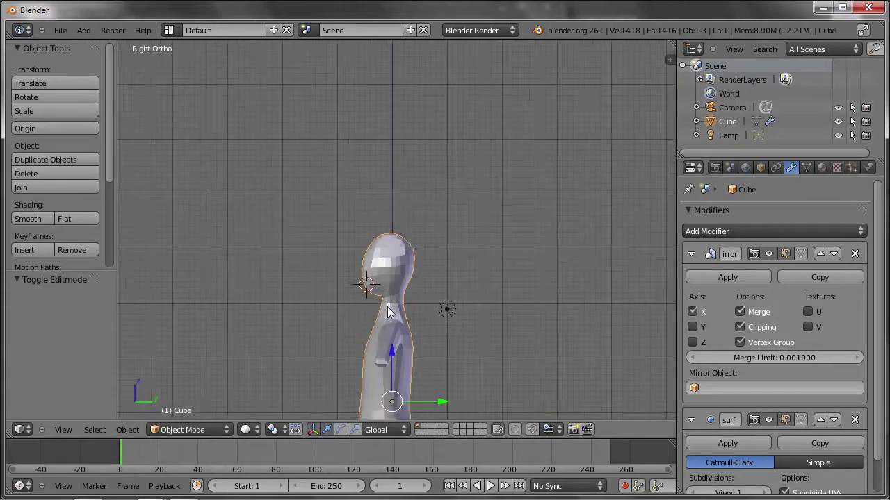
{"action": "scroll", "coordinate": [412, 322], "scroll_direction": "up", "scroll_amount": 2}
{"action": "middle_click_drag", "start_coordinate": [411, 322], "coordinate": [451, 267]}
{"action": "key", "text": "KP_1"}
{"action": "scroll", "coordinate": [403, 251], "scroll_direction": "down", "scroll_amount": 1}
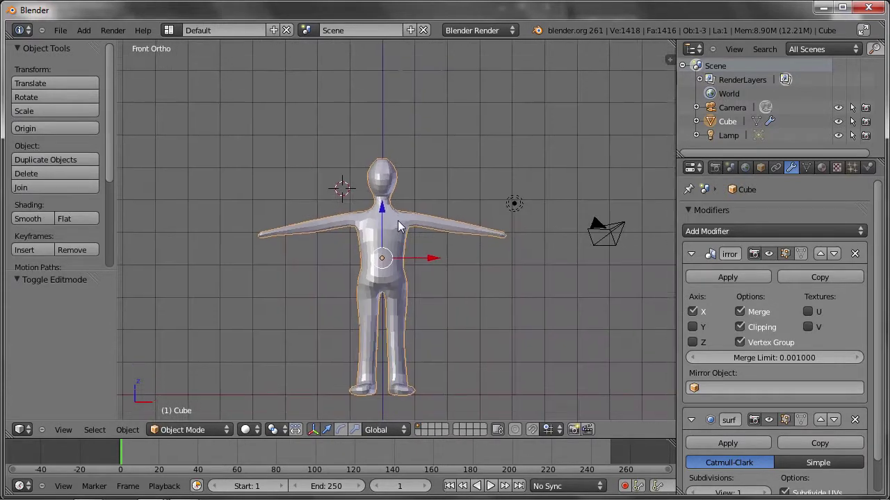
{"action": "key", "text": "Tab"}
{"action": "scroll", "coordinate": [397, 244], "scroll_direction": "up", "scroll_amount": 8}
{"action": "scroll", "coordinate": [423, 225], "scroll_direction": "up", "scroll_amount": 3}
Step: In wireframe, box-select the side-of-head vertices and push them outward
{"action": "key", "text": "z"}
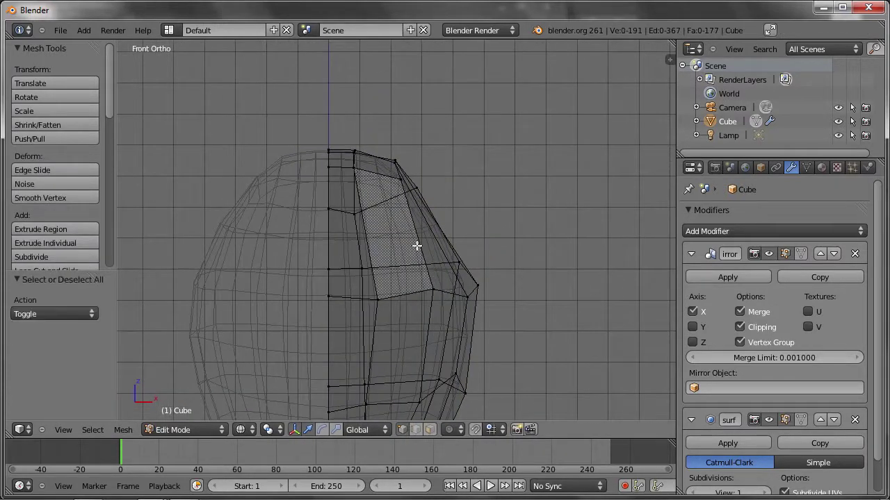
{"action": "left_click_drag", "start_coordinate": [477, 290], "coordinate": [503, 278]}
{"action": "key", "text": "g"}
{"action": "left_click", "coordinate": [494, 264]}
{"action": "scroll", "coordinate": [495, 264], "scroll_direction": "down", "scroll_amount": 3}
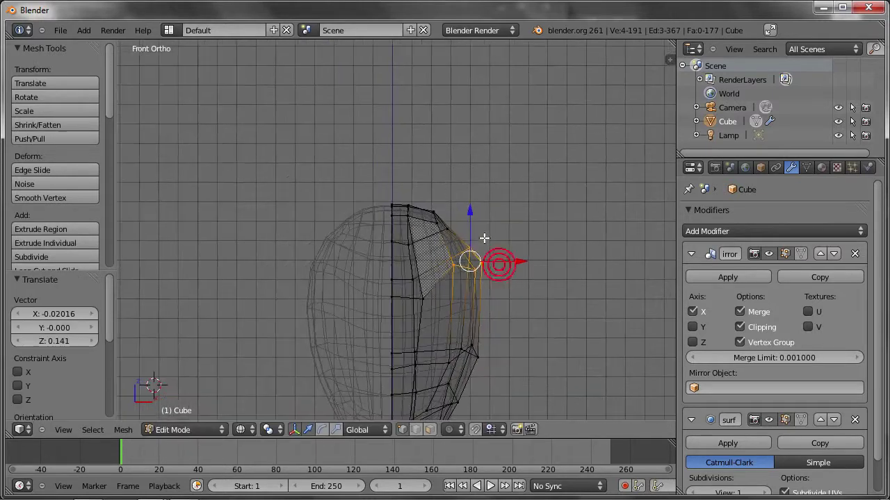
{"action": "middle_click_drag", "start_coordinate": [494, 264], "coordinate": [425, 220], "text": "shift"}
Step: Box-select the vertices along the head's centre line and move them
{"action": "key", "text": "a"}
{"action": "key", "text": "b"}
{"action": "left_click_drag", "start_coordinate": [357, 205], "coordinate": [402, 240]}
{"action": "key", "text": "g"}
{"action": "left_click", "coordinate": [417, 248]}
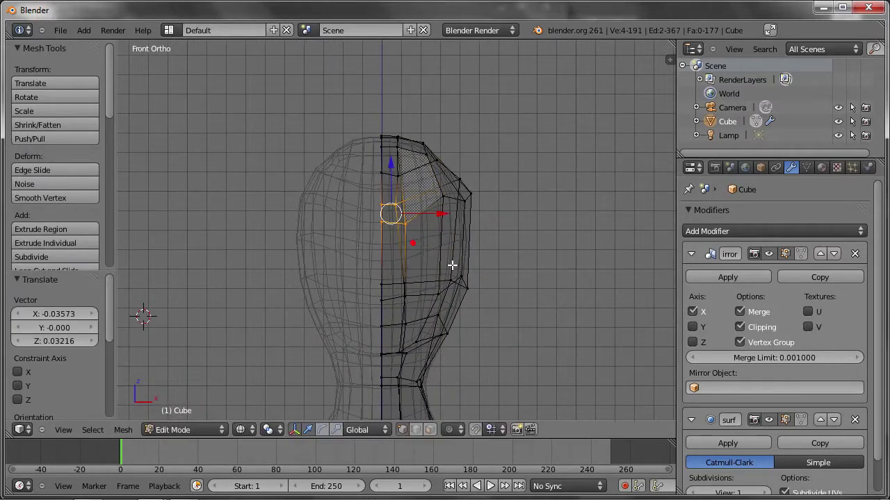
{"action": "scroll", "coordinate": [453, 264], "scroll_direction": "down", "scroll_amount": 1}
{"action": "middle_click_drag", "start_coordinate": [452, 264], "coordinate": [445, 202], "text": "shift"}
Step: Inspect the rounded head in solid Object Mode, then return to Edit Mode in front view
{"action": "key", "text": "Tab"}
{"action": "scroll", "coordinate": [459, 229], "scroll_direction": "down", "scroll_amount": 2}
{"action": "key", "text": "z"}
{"action": "scroll", "coordinate": [475, 258], "scroll_direction": "down", "scroll_amount": 2}
{"action": "mouse_move", "coordinate": [474, 246]}
{"action": "middle_mouse_down"}
{"action": "mouse_move", "coordinate": [383, 266]}
{"action": "mouse_move", "coordinate": [486, 259]}
{"action": "middle_mouse_up"}
{"action": "key", "text": "Tab"}
{"action": "scroll", "coordinate": [488, 334], "scroll_direction": "down", "scroll_amount": 2}
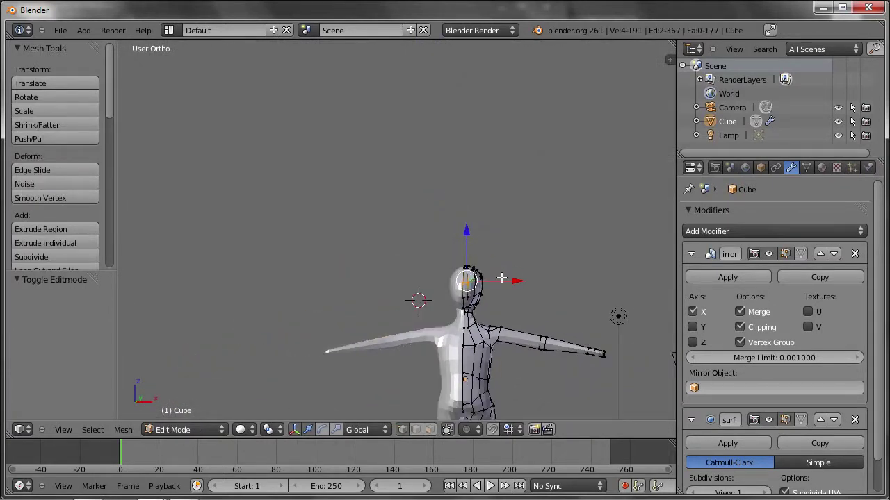
{"action": "middle_click_drag", "start_coordinate": [489, 334], "coordinate": [445, 243]}
{"action": "key", "text": "KP_1"}
{"action": "middle_click_drag", "start_coordinate": [473, 313], "coordinate": [440, 229], "text": "shift"}
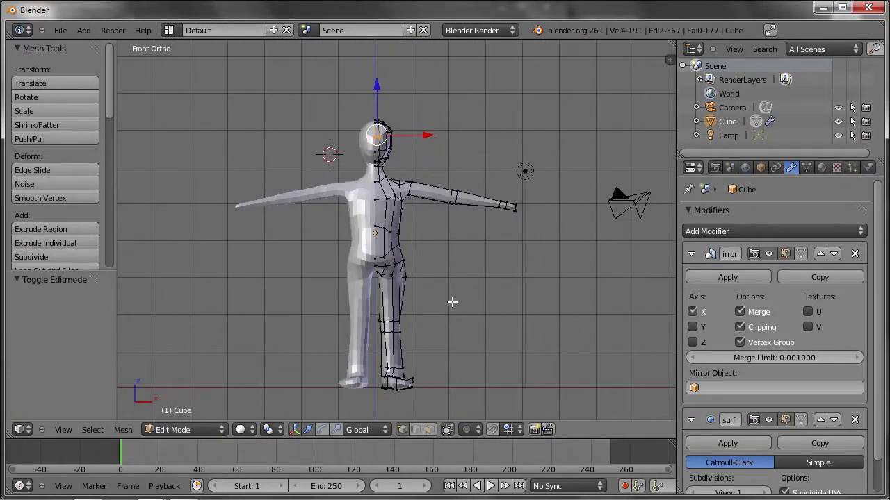
{"action": "mouse_move", "coordinate": [514, 220]}
{"action": "middle_mouse_down"}
{"action": "mouse_move", "coordinate": [491, 241]}
{"action": "mouse_move", "coordinate": [408, 260]}
{"action": "mouse_move", "coordinate": [472, 269]}
{"action": "mouse_move", "coordinate": [498, 190]}
{"action": "middle_mouse_up"}
Step: Zoom in on the arm's end cap and switch to face selection mode
{"action": "scroll", "coordinate": [498, 190], "scroll_direction": "up", "scroll_amount": 8}
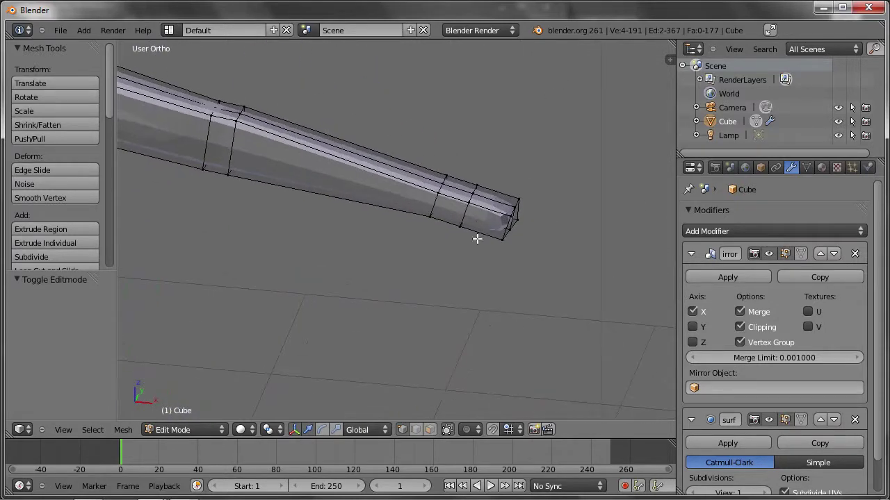
{"action": "mouse_move", "coordinate": [490, 217]}
{"action": "middle_mouse_down"}
{"action": "mouse_move", "coordinate": [508, 234]}
{"action": "mouse_move", "coordinate": [406, 251]}
{"action": "middle_mouse_up"}
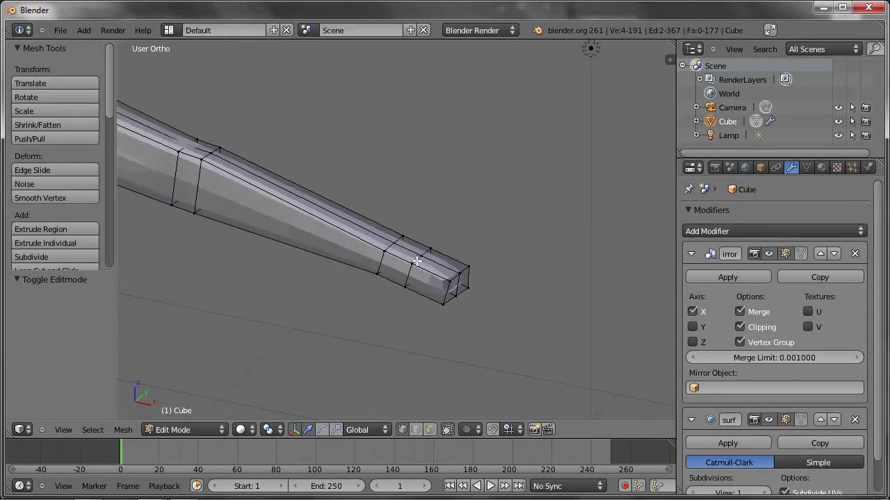
{"action": "scroll", "coordinate": [407, 269], "scroll_direction": "up", "scroll_amount": 2}
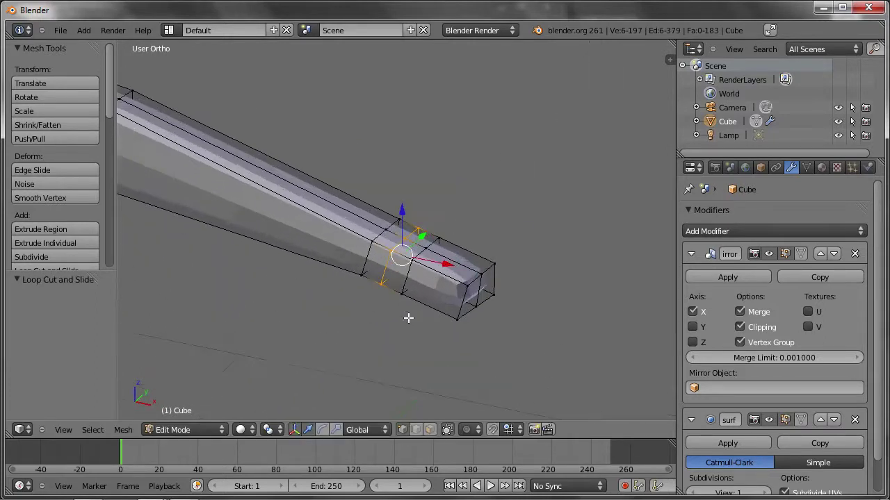
{"action": "left_click", "coordinate": [340, 307]}
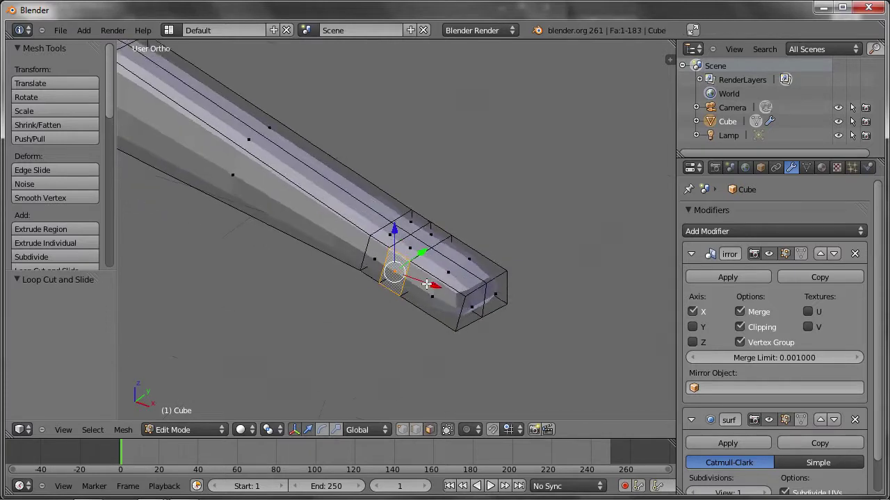
{"action": "middle_click_drag", "start_coordinate": [340, 307], "coordinate": [477, 163]}
Step: Extrude the underside face downward, rotate it about Z, and scale it 0.432 along Z
{"action": "mouse_move", "coordinate": [438, 183]}
{"action": "middle_mouse_down"}
{"action": "mouse_move", "coordinate": [545, 352]}
{"action": "mouse_move", "coordinate": [375, 272]}
{"action": "middle_mouse_up"}
{"action": "key", "text": "e"}
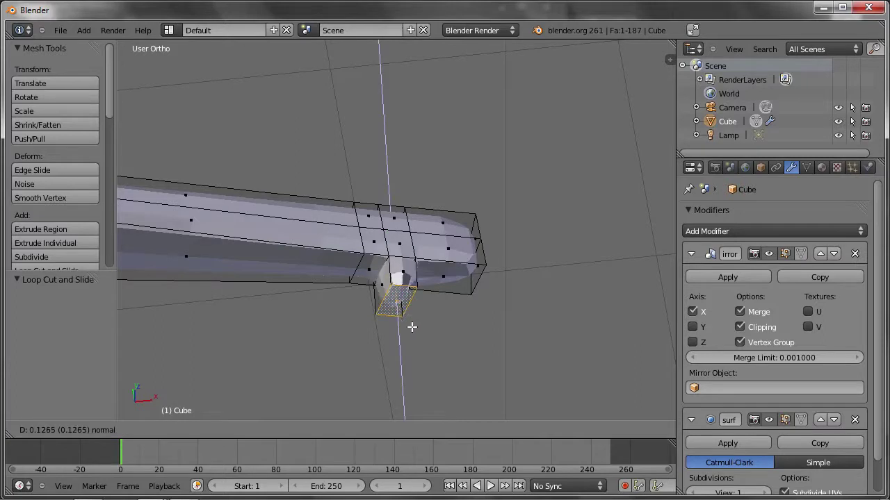
{"action": "left_click", "coordinate": [415, 335]}
{"action": "key", "text": "r"}
{"action": "key", "text": "z"}
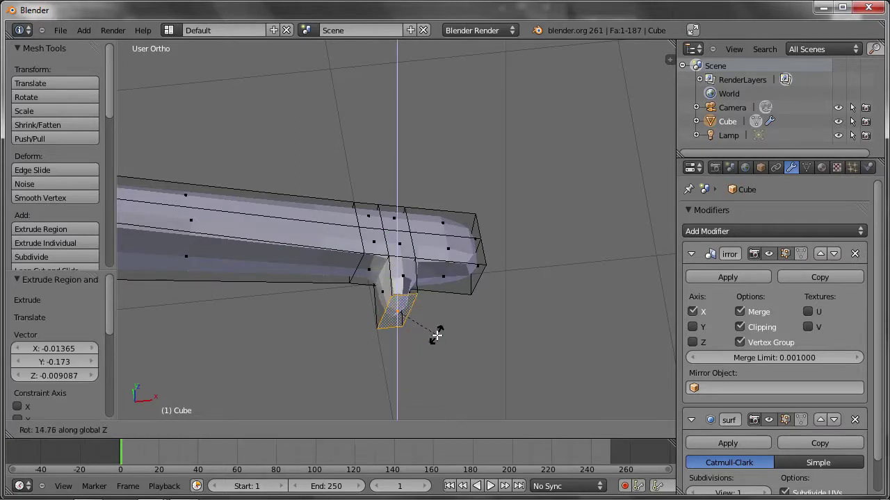
{"action": "left_click", "coordinate": [435, 331]}
{"action": "middle_click_drag", "start_coordinate": [486, 377], "coordinate": [474, 313]}
{"action": "key", "text": "s"}
{"action": "key", "text": "z"}
{"action": "left_click", "coordinate": [437, 344]}
{"action": "middle_click_drag", "start_coordinate": [433, 344], "coordinate": [417, 328]}
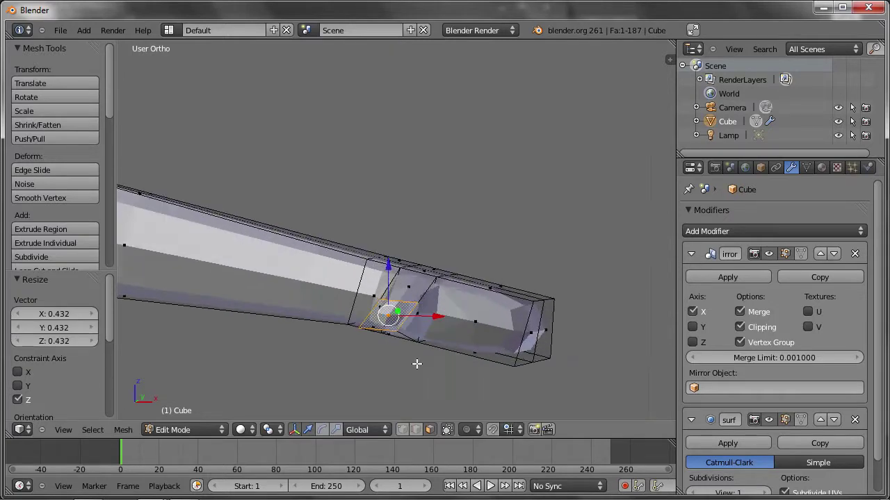
Step: Move, rotate and raise the thumb face, staying in face select mode
{"action": "key", "text": "g"}
{"action": "left_click", "coordinate": [391, 300]}
{"action": "mouse_move", "coordinate": [391, 300]}
{"action": "middle_mouse_down"}
{"action": "mouse_move", "coordinate": [455, 371]}
{"action": "mouse_move", "coordinate": [381, 322]}
{"action": "middle_mouse_up"}
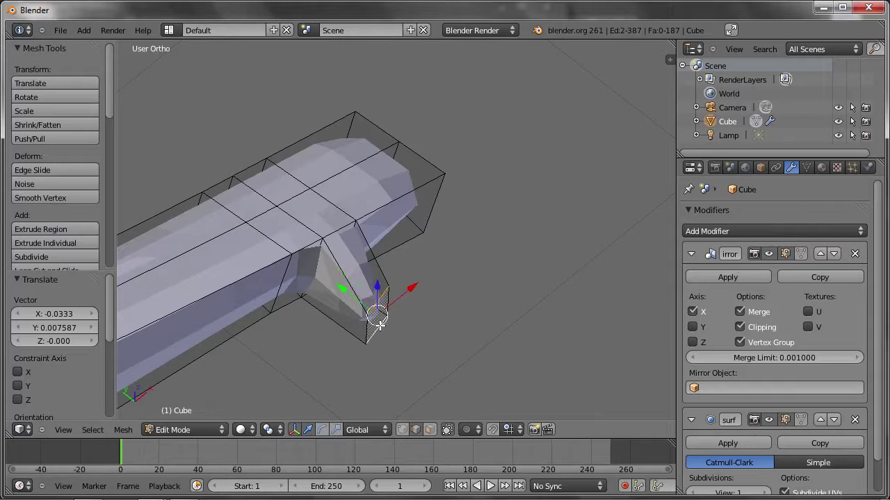
{"action": "key", "text": "ctrl+Tab"}
{"action": "key", "text": "3"}
{"action": "key", "text": "r"}
{"action": "left_click", "coordinate": [452, 322]}
{"action": "key", "text": "g"}
{"action": "left_click", "coordinate": [440, 317]}
Step: Reposition the thumb face, then rotate and move the thumb tip
{"action": "mouse_move", "coordinate": [440, 317]}
{"action": "middle_mouse_down"}
{"action": "mouse_move", "coordinate": [443, 244]}
{"action": "mouse_move", "coordinate": [433, 286]}
{"action": "middle_mouse_up"}
{"action": "key", "text": "g"}
{"action": "left_click", "coordinate": [435, 333]}
{"action": "middle_click_drag", "start_coordinate": [435, 334], "coordinate": [460, 318]}
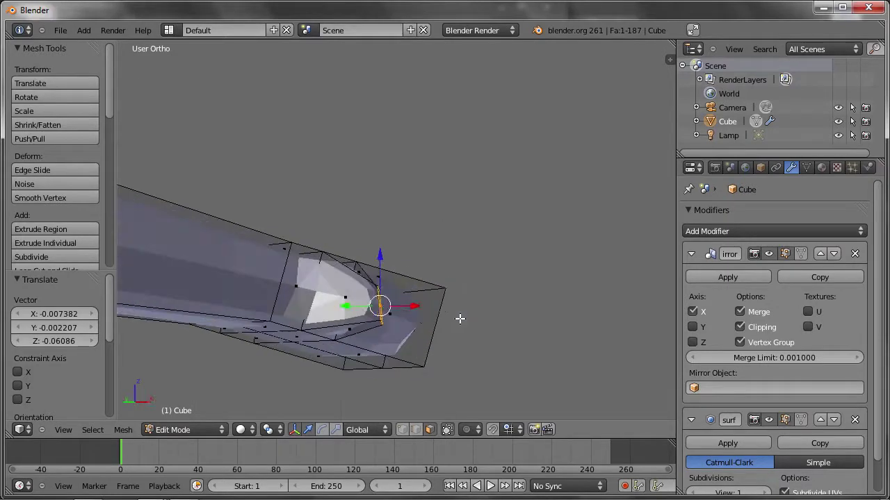
{"action": "key", "text": "r"}
{"action": "left_click", "coordinate": [402, 346]}
{"action": "key", "text": "g"}
{"action": "left_click", "coordinate": [409, 341]}
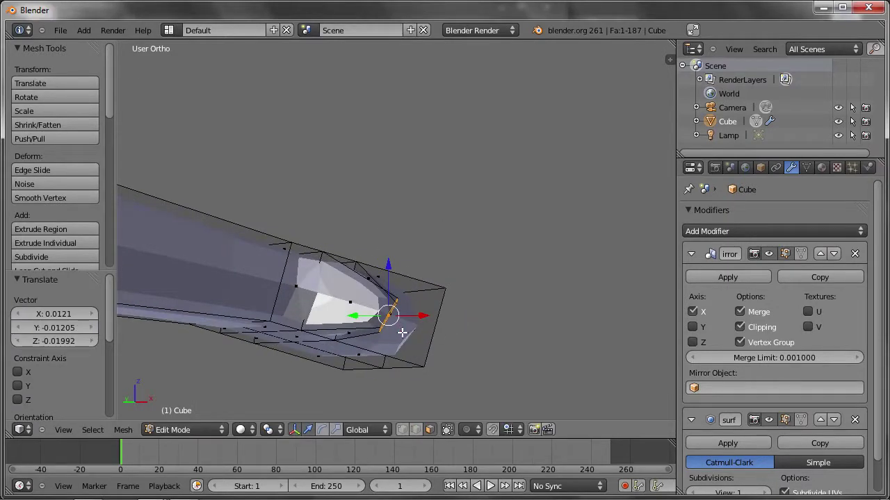
Step: Extrude a second thumb segment, place its tip, and add the hand's end face to the selection
{"action": "key", "text": "e"}
{"action": "left_click", "coordinate": [449, 350]}
{"action": "mouse_move", "coordinate": [459, 305]}
{"action": "middle_mouse_down"}
{"action": "mouse_move", "coordinate": [449, 347]}
{"action": "mouse_move", "coordinate": [473, 347]}
{"action": "middle_mouse_up"}
{"action": "key", "text": "g"}
{"action": "left_click", "coordinate": [452, 354]}
{"action": "key", "text": "g"}
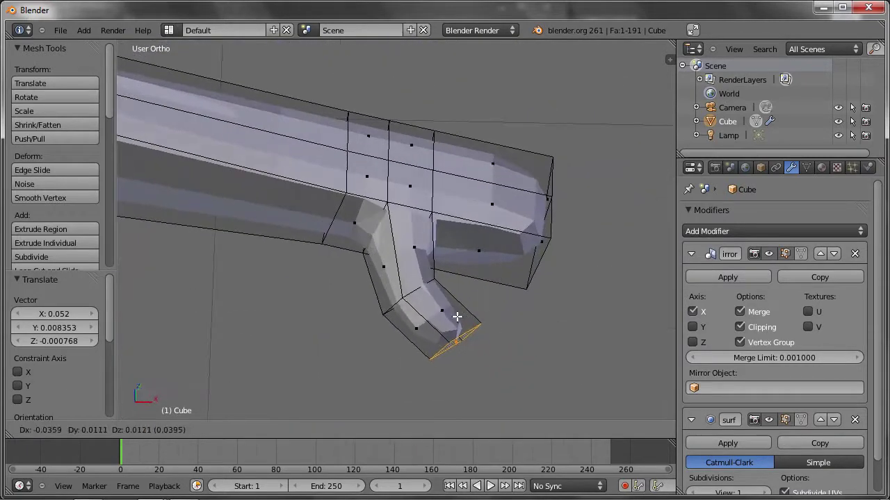
{"action": "left_click", "coordinate": [457, 317]}
{"action": "middle_click_drag", "start_coordinate": [457, 317], "coordinate": [445, 278]}
{"action": "right_click", "coordinate": [588, 283], "text": "shift"}
{"action": "mouse_move", "coordinate": [588, 283]}
{"action": "middle_mouse_down"}
{"action": "mouse_move", "coordinate": [523, 287]}
{"action": "mouse_move", "coordinate": [540, 270]}
{"action": "mouse_move", "coordinate": [562, 304]}
{"action": "mouse_move", "coordinate": [550, 322]}
{"action": "mouse_move", "coordinate": [527, 204]}
{"action": "mouse_move", "coordinate": [502, 253]}
{"action": "mouse_move", "coordinate": [520, 281]}
{"action": "mouse_move", "coordinate": [526, 210]}
{"action": "mouse_move", "coordinate": [544, 253]}
{"action": "mouse_move", "coordinate": [556, 215]}
{"action": "mouse_move", "coordinate": [573, 202]}
{"action": "middle_mouse_up"}
Step: Flatten the hand's end faces vertically by scaling them along Z to 0.570
{"action": "key", "text": "s"}
{"action": "key", "text": "z"}
{"action": "left_click", "coordinate": [554, 304]}
Step: From the top view, move the hand's end faces -0.125 along X to shorten the hand
{"action": "key", "text": "KP_7"}
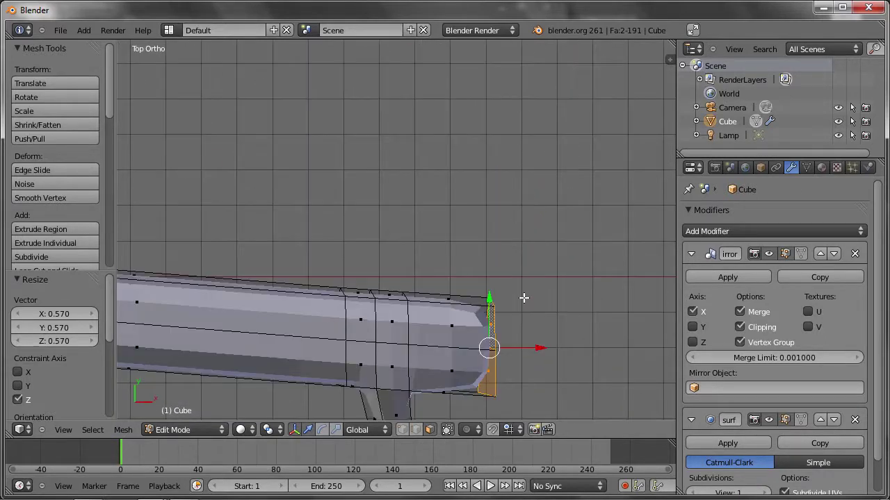
{"action": "middle_click_drag", "start_coordinate": [524, 297], "coordinate": [503, 204], "text": "shift"}
{"action": "key", "text": "g"}
{"action": "left_click", "coordinate": [461, 294]}
{"action": "mouse_move", "coordinate": [461, 294]}
{"action": "middle_mouse_down"}
{"action": "mouse_move", "coordinate": [349, 157]}
{"action": "mouse_move", "coordinate": [427, 315]}
{"action": "middle_mouse_up"}
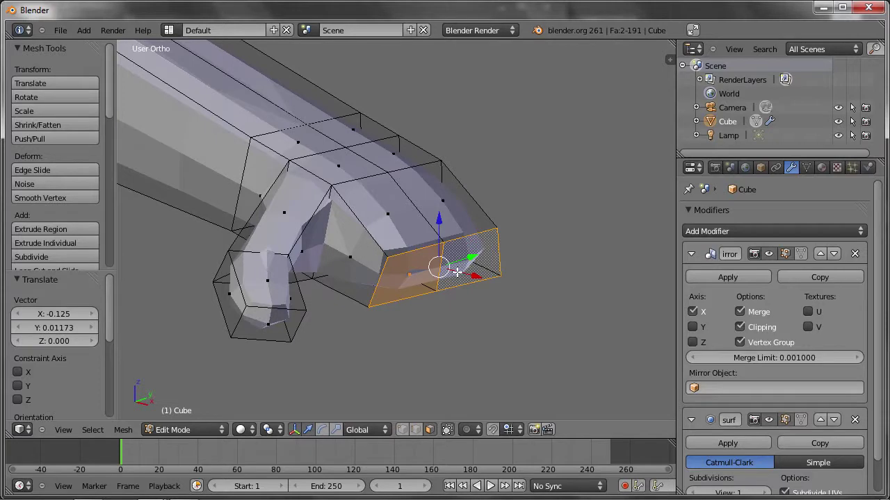
{"action": "right_click", "coordinate": [405, 276]}
{"action": "mouse_move", "coordinate": [426, 291]}
{"action": "middle_mouse_down"}
{"action": "mouse_move", "coordinate": [386, 223]}
{"action": "mouse_move", "coordinate": [447, 190]}
{"action": "middle_mouse_up"}
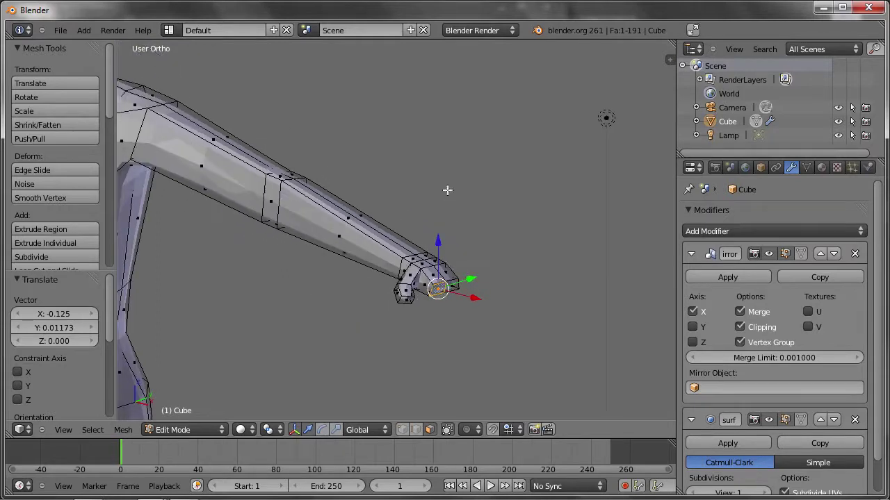
{"action": "middle_click_drag", "start_coordinate": [464, 243], "coordinate": [426, 285]}
{"action": "scroll", "coordinate": [426, 283], "scroll_direction": "up", "scroll_amount": 2}
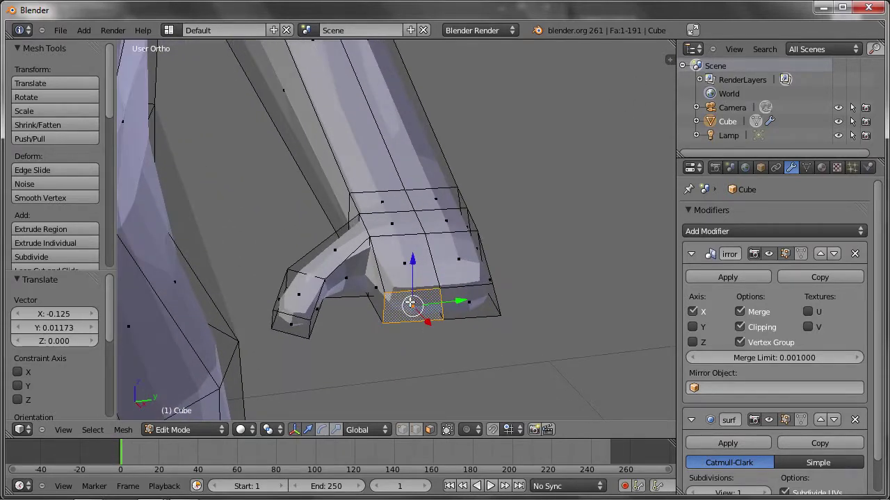
Step: Cut new lengthwise edge loops through the arm and hand with Ctrl+R
{"action": "key", "text": "ctrl+r"}
{"action": "left_click", "coordinate": [417, 291]}
{"action": "left_click", "coordinate": [435, 292]}
{"action": "key", "text": "ctrl+r"}
{"action": "left_click", "coordinate": [453, 286]}
{"action": "middle_click_drag", "start_coordinate": [453, 287], "coordinate": [433, 338]}
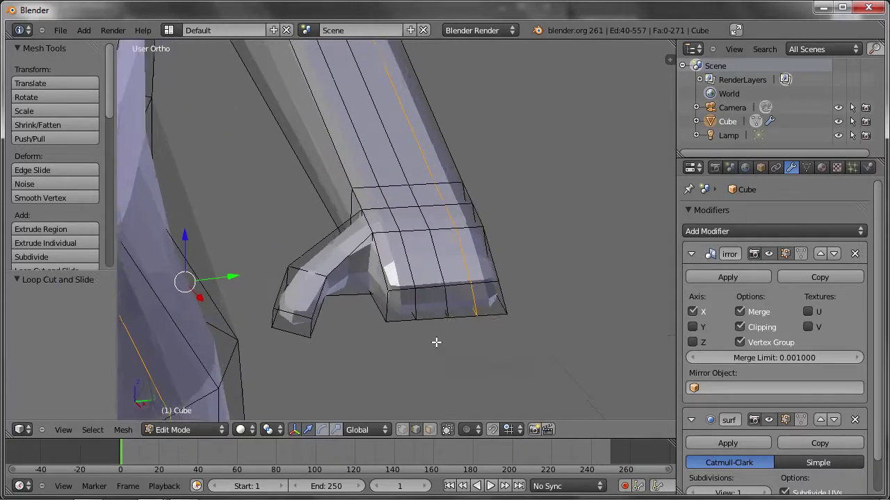
{"action": "scroll", "coordinate": [391, 314], "scroll_direction": "up", "scroll_amount": 2}
Step: In face select mode, select the three bottom faces of the hand
{"action": "key", "text": "ctrl+Tab"}
{"action": "left_click", "coordinate": [393, 306]}
{"action": "right_click", "coordinate": [389, 307]}
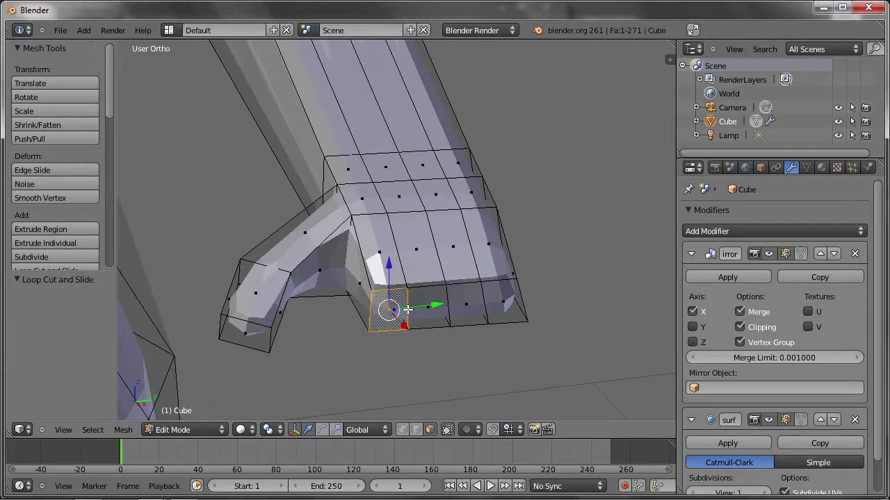
{"action": "right_click", "coordinate": [445, 304], "text": "shift"}
{"action": "right_click", "coordinate": [486, 300], "text": "shift"}
{"action": "scroll", "coordinate": [480, 299], "scroll_direction": "down", "scroll_amount": 4}
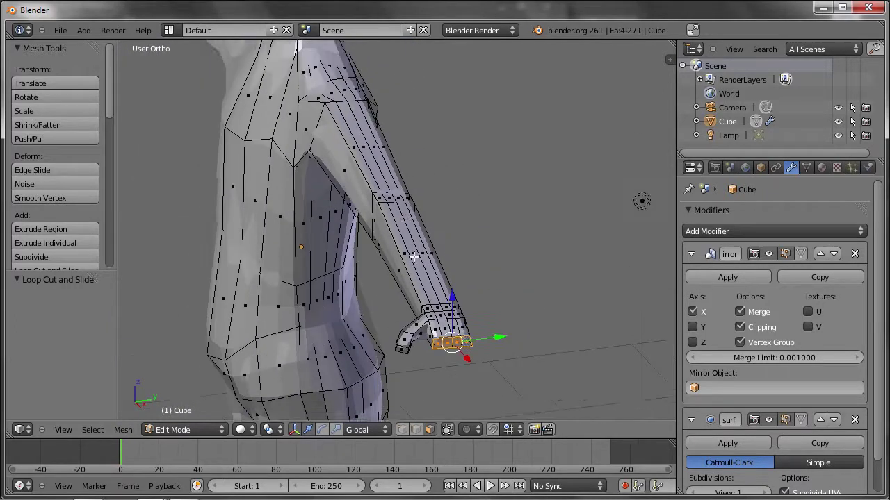
Step: Inspect the torso and raised arm, undoing the last selection change
{"action": "middle_click_drag", "start_coordinate": [641, 195], "coordinate": [434, 230]}
{"action": "key", "text": "Tab"}
{"action": "key", "text": "Tab"}
{"action": "middle_click_drag", "start_coordinate": [369, 274], "coordinate": [402, 156]}
{"action": "mouse_move", "coordinate": [391, 324]}
{"action": "middle_mouse_down"}
{"action": "mouse_move", "coordinate": [379, 278]}
{"action": "mouse_move", "coordinate": [392, 374]}
{"action": "mouse_move", "coordinate": [386, 237]}
{"action": "mouse_move", "coordinate": [452, 274]}
{"action": "mouse_move", "coordinate": [455, 284]}
{"action": "mouse_move", "coordinate": [492, 284]}
{"action": "middle_mouse_up"}
{"action": "key", "text": "ctrl+z"}
{"action": "key", "text": "ctrl+z"}
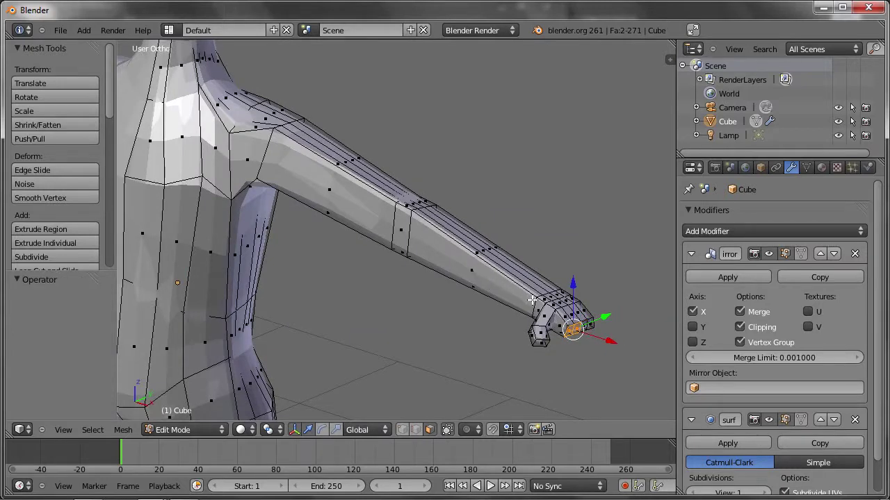
{"action": "scroll", "coordinate": [528, 302], "scroll_direction": "up", "scroll_amount": 1}
{"action": "scroll", "coordinate": [514, 305], "scroll_direction": "up", "scroll_amount": 2}
{"action": "scroll", "coordinate": [500, 311], "scroll_direction": "up", "scroll_amount": 2}
{"action": "middle_click_drag", "start_coordinate": [500, 311], "coordinate": [434, 289]}
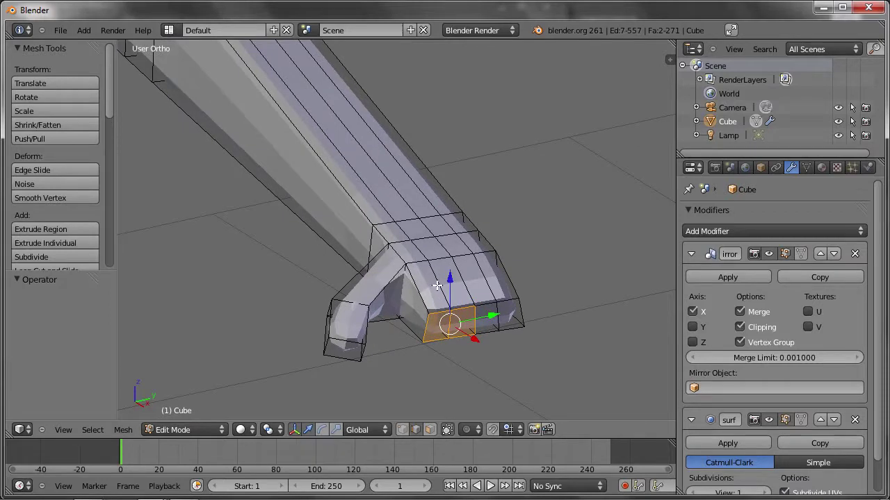
Step: Delete two lengthwise edge loops along the hand with X > Edge Loop
{"action": "right_click", "coordinate": [437, 285], "text": "alt"}
{"action": "key", "text": "x"}
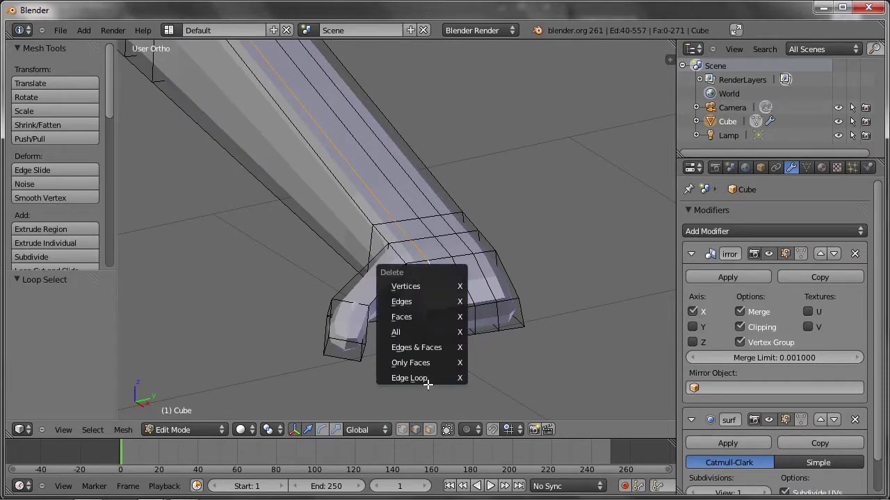
{"action": "left_click", "coordinate": [428, 377]}
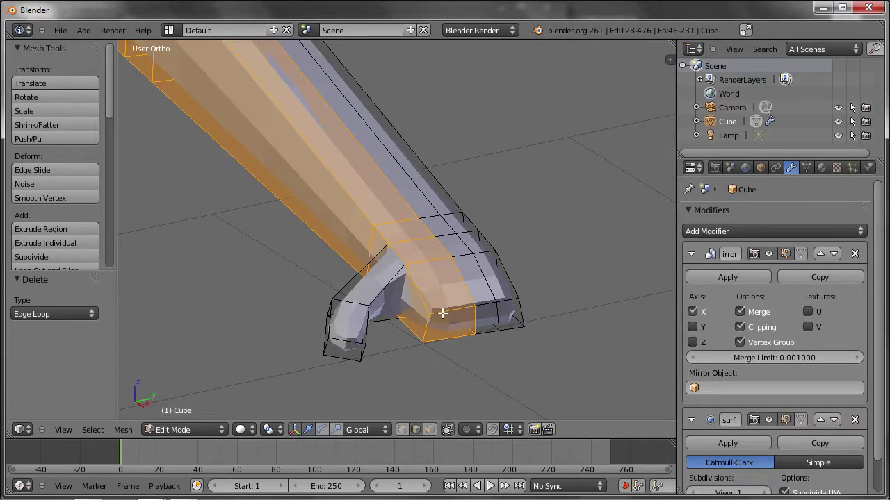
{"action": "key", "text": "a"}
{"action": "right_click", "coordinate": [486, 278], "text": "alt"}
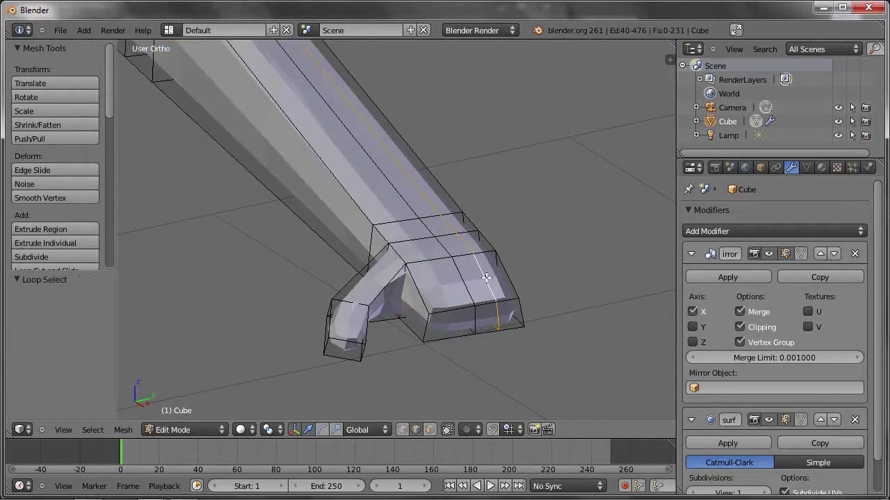
{"action": "key", "text": "x"}
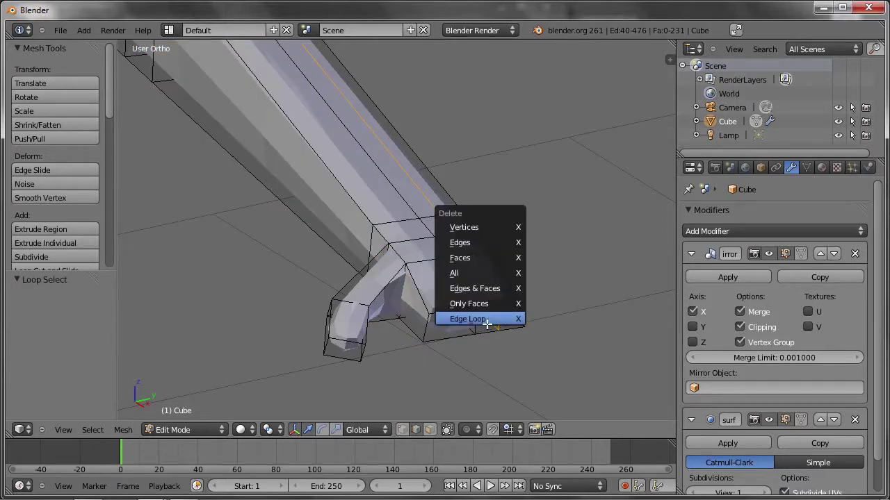
{"action": "left_click", "coordinate": [487, 320]}
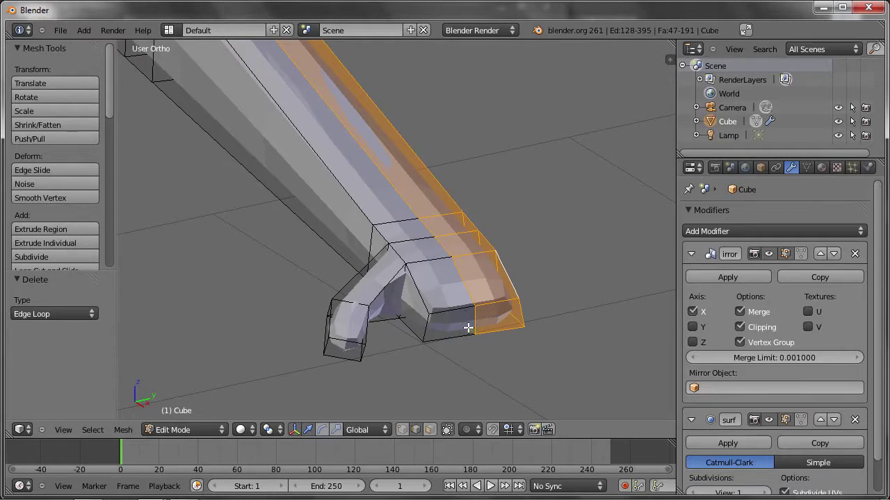
Step: Select the full edge loop around the hand and view the arm from the top
{"action": "right_click", "coordinate": [452, 314]}
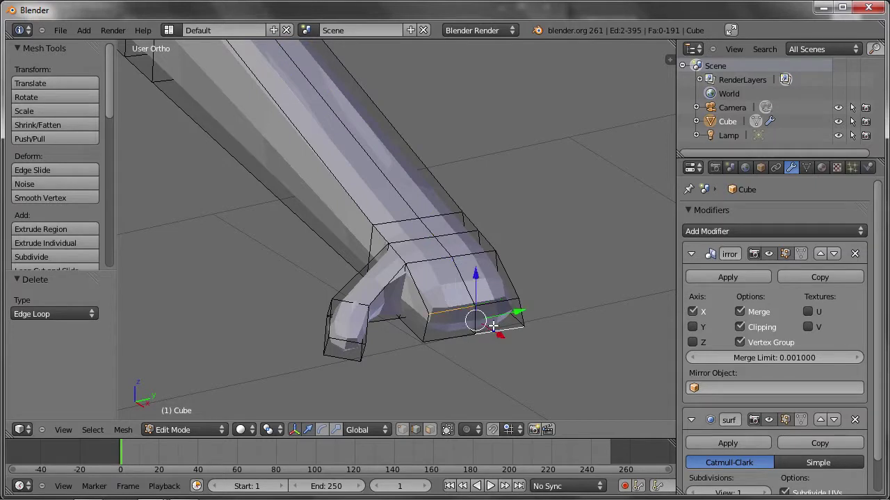
{"action": "right_click", "coordinate": [457, 297], "text": "alt"}
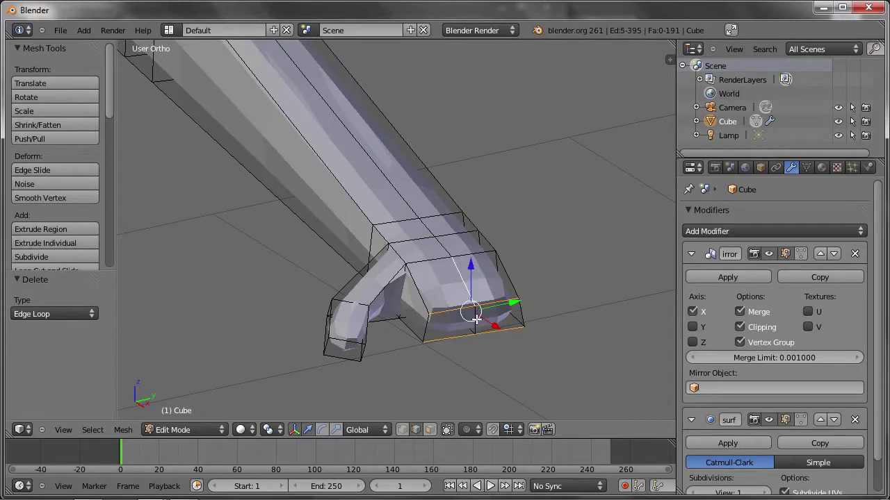
{"action": "key", "text": "KP_7"}
{"action": "scroll", "coordinate": [511, 339], "scroll_direction": "down", "scroll_amount": 3}
{"action": "scroll", "coordinate": [503, 304], "scroll_direction": "down", "scroll_amount": 1}
{"action": "scroll", "coordinate": [514, 299], "scroll_direction": "down", "scroll_amount": 1}
{"action": "scroll", "coordinate": [535, 177], "scroll_direction": "down", "scroll_amount": 2}
{"action": "scroll", "coordinate": [532, 164], "scroll_direction": "down", "scroll_amount": 1}
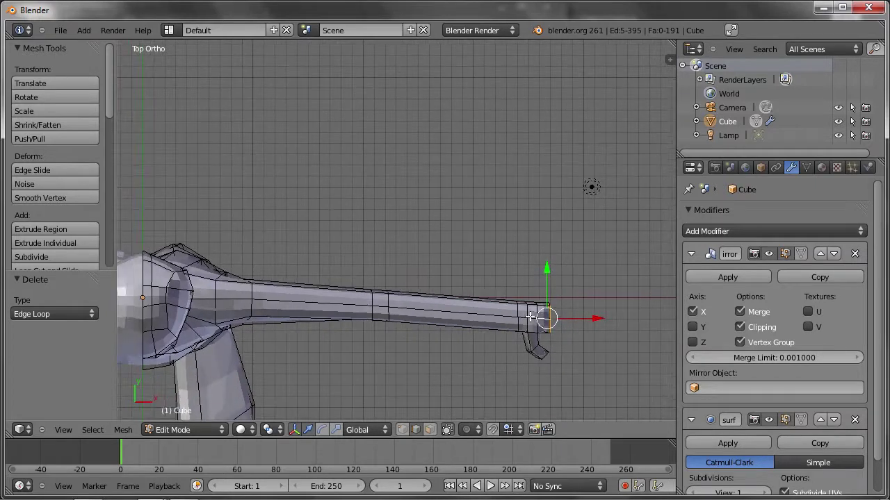
Step: In wireframe, knife-cut a new edge path across the end of the arm
{"action": "mouse_move", "coordinate": [568, 317]}
{"action": "middle_mouse_down"}
{"action": "mouse_move", "coordinate": [577, 320]}
{"action": "mouse_move", "coordinate": [500, 314]}
{"action": "middle_mouse_up"}
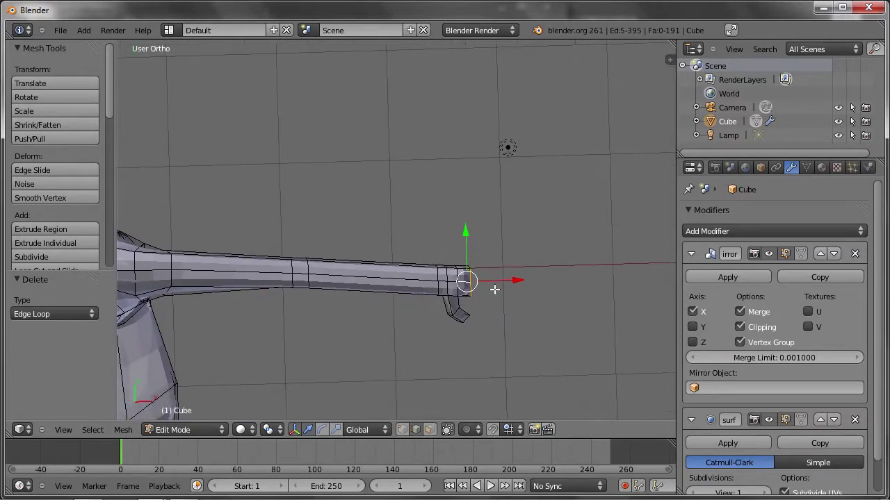
{"action": "key", "text": "z"}
{"action": "scroll", "coordinate": [484, 279], "scroll_direction": "up", "scroll_amount": 4}
{"action": "scroll", "coordinate": [461, 334], "scroll_direction": "up", "scroll_amount": 1}
{"action": "key", "text": "a"}
{"action": "key", "text": "a"}
{"action": "scroll", "coordinate": [463, 292], "scroll_direction": "up", "scroll_amount": 3}
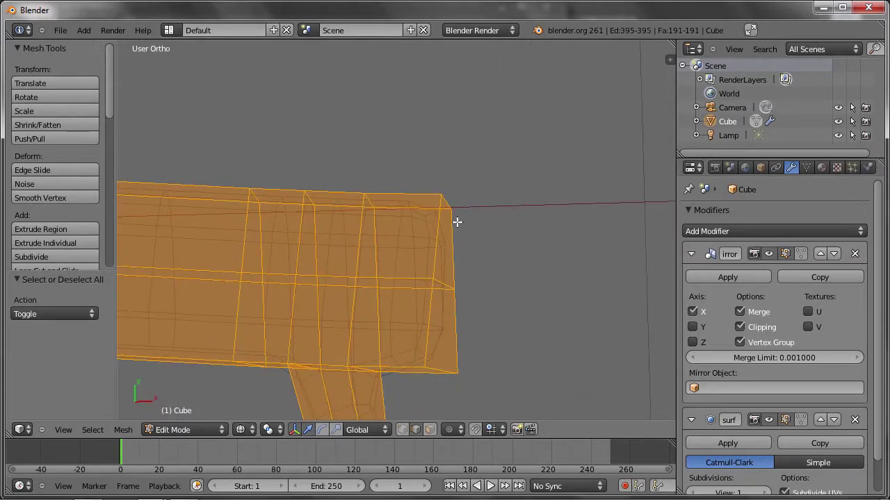
{"action": "left_click_drag", "start_coordinate": [471, 237], "coordinate": [410, 237]}
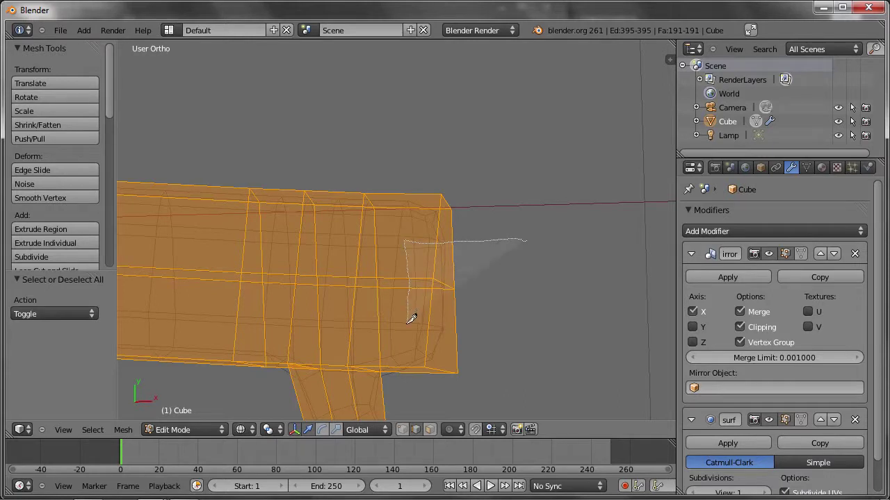
{"action": "left_click_drag", "start_coordinate": [517, 317], "coordinate": [517, 318]}
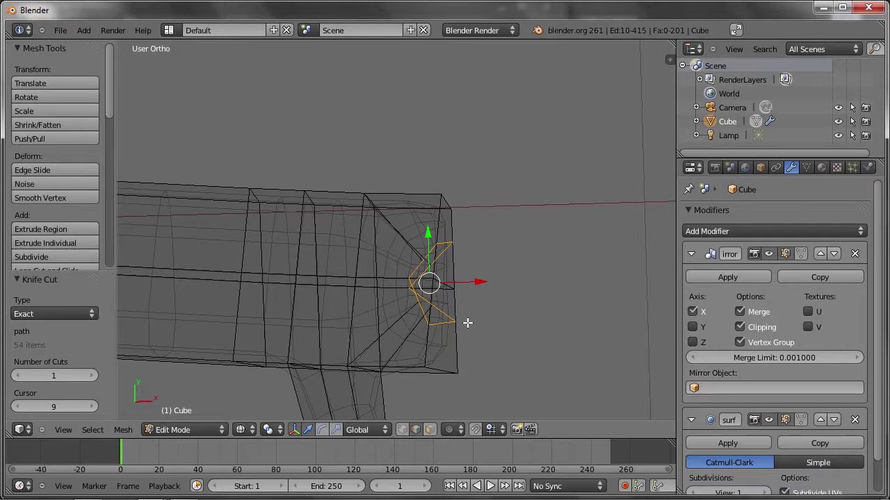
{"action": "key", "text": "z"}
{"action": "key", "text": "z"}
Step: In vertex select mode, move two of the cut's new vertices up-left and down-left
{"action": "key", "text": "ctrl+Tab"}
{"action": "key", "text": "1"}
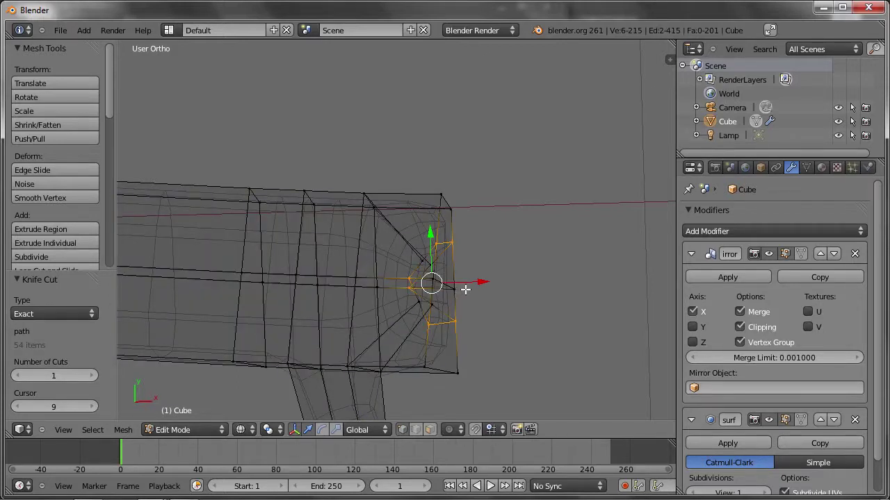
{"action": "scroll", "coordinate": [465, 290], "scroll_direction": "up", "scroll_amount": 2}
{"action": "right_click", "coordinate": [440, 279]}
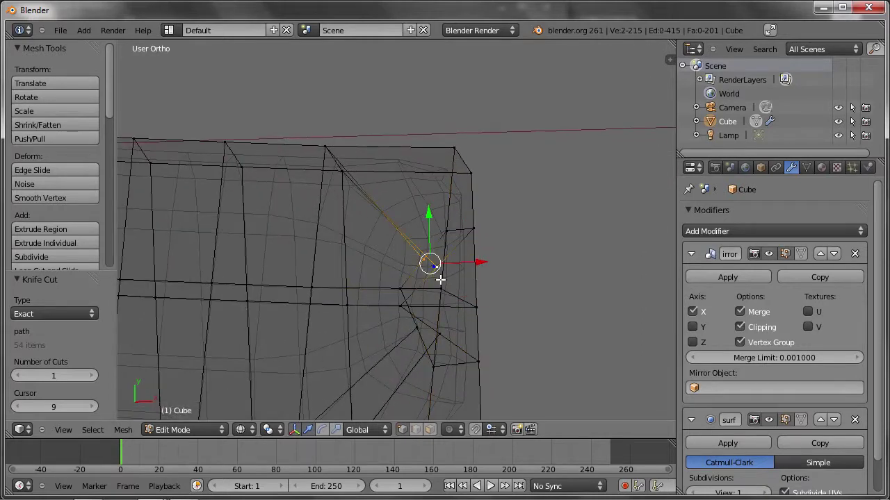
{"action": "middle_click_drag", "start_coordinate": [440, 280], "coordinate": [447, 302]}
{"action": "key", "text": "g"}
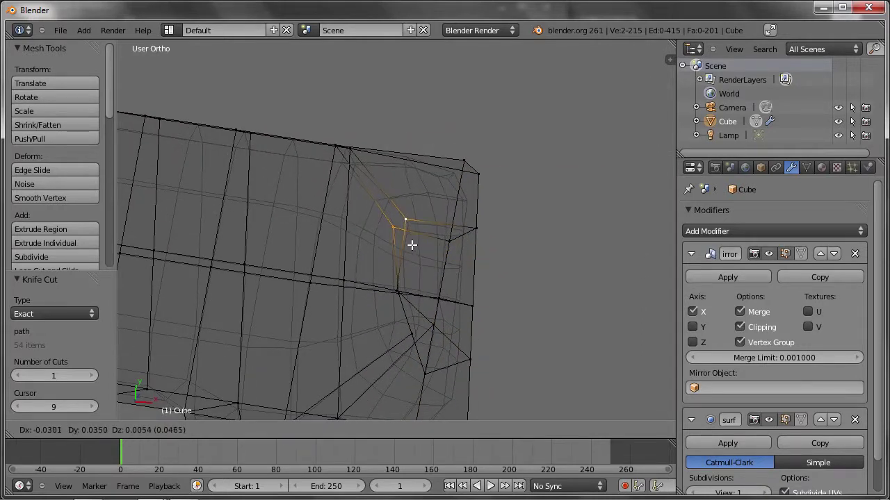
{"action": "left_click", "coordinate": [413, 281]}
{"action": "right_click", "coordinate": [424, 334]}
{"action": "key", "text": "g"}
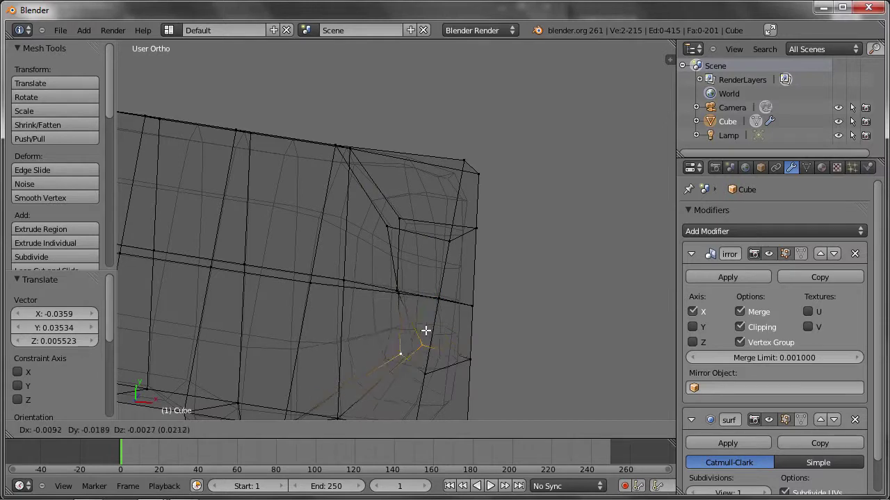
{"action": "left_click", "coordinate": [415, 343]}
{"action": "mouse_move", "coordinate": [434, 334]}
{"action": "middle_mouse_down"}
{"action": "mouse_move", "coordinate": [437, 197]}
{"action": "mouse_move", "coordinate": [449, 211]}
{"action": "middle_mouse_up"}
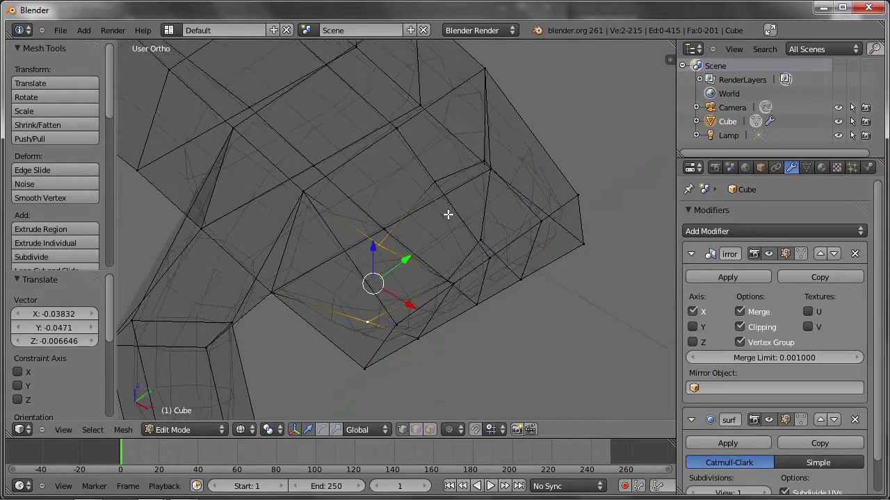
Step: Cancel a loop cut, then extrude a first finger stub from a face at the hand's end
{"action": "key", "text": "z"}
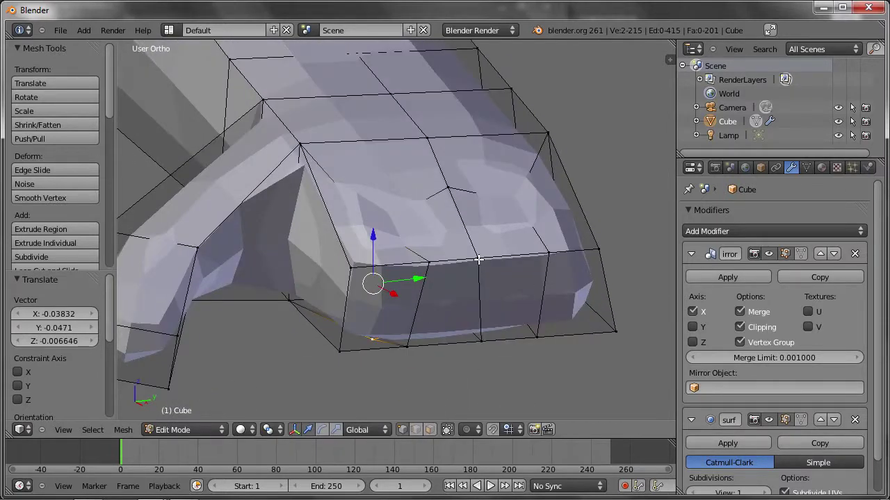
{"action": "middle_click_drag", "start_coordinate": [478, 260], "coordinate": [508, 279]}
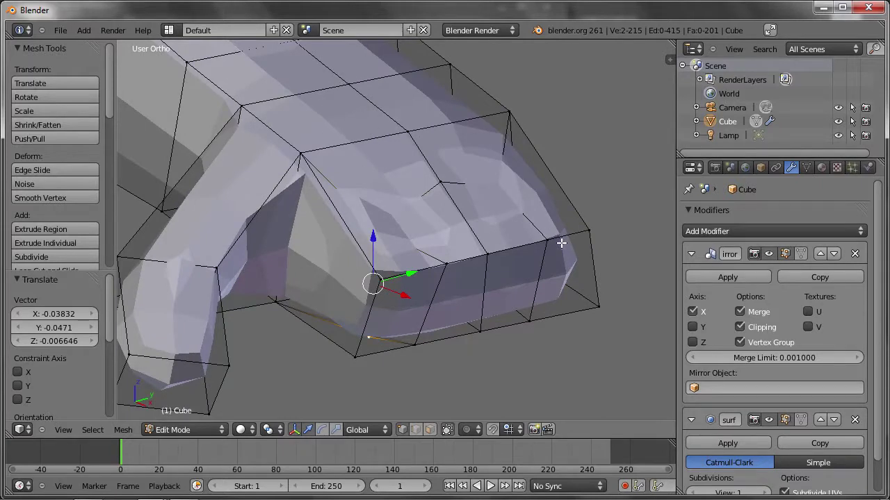
{"action": "key", "text": "ctrl+r"}
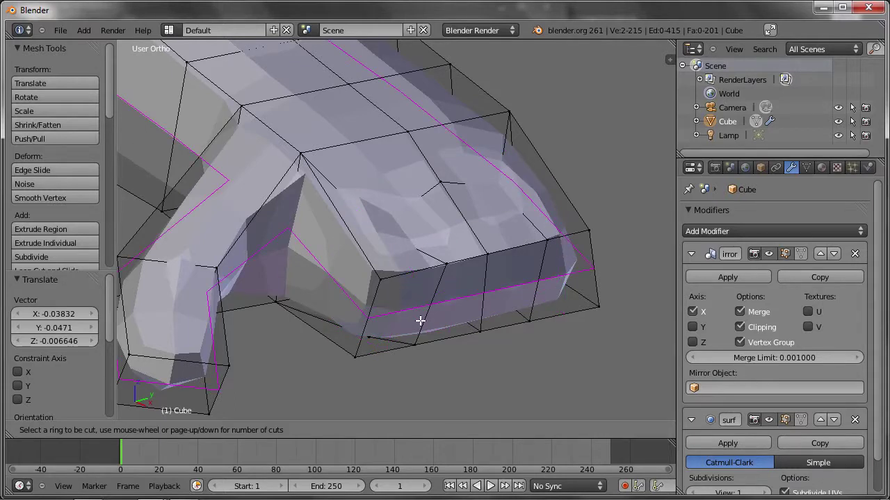
{"action": "key", "text": "Escape"}
{"action": "key", "text": "ctrl+Tab"}
{"action": "left_click", "coordinate": [413, 358]}
{"action": "right_click", "coordinate": [417, 300]}
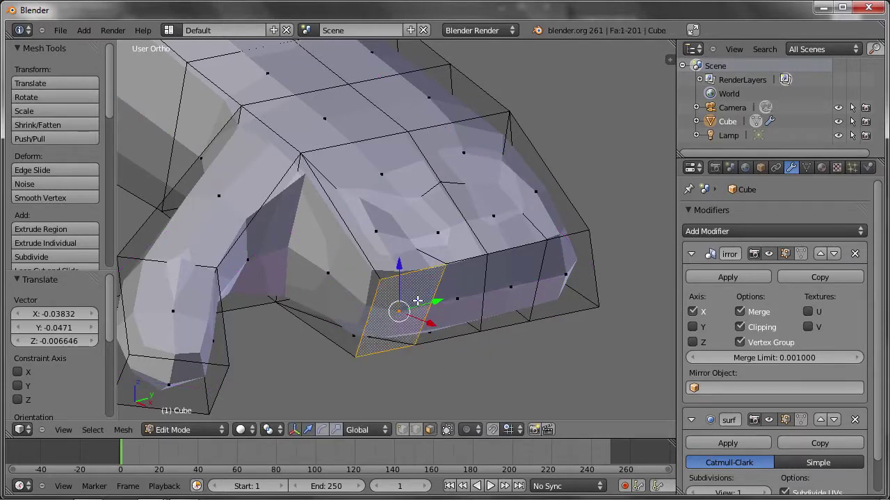
{"action": "key", "text": "e"}
{"action": "left_click", "coordinate": [485, 265]}
Step: Extrude two more finger stubs and view the smoothed fingered hand in Object Mode
{"action": "key", "text": "e"}
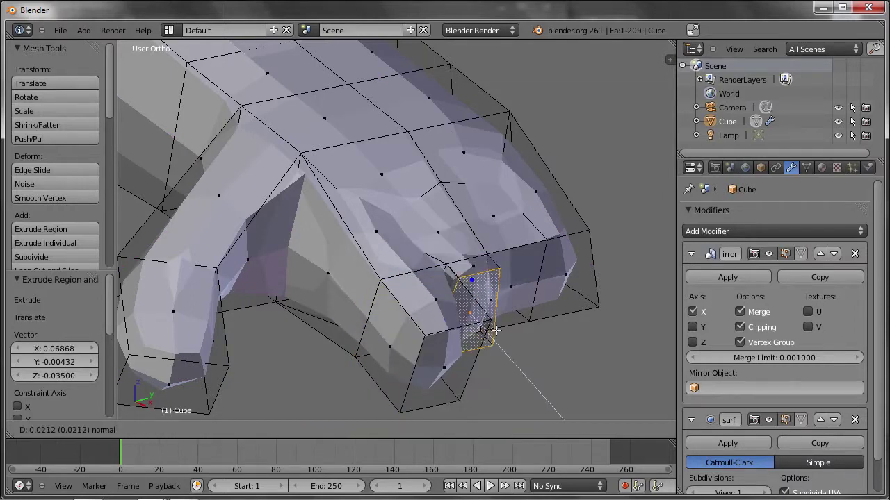
{"action": "left_click", "coordinate": [503, 271]}
{"action": "scroll", "coordinate": [453, 264], "scroll_direction": "down", "scroll_amount": 3}
{"action": "key", "text": "e"}
{"action": "left_click", "coordinate": [560, 327]}
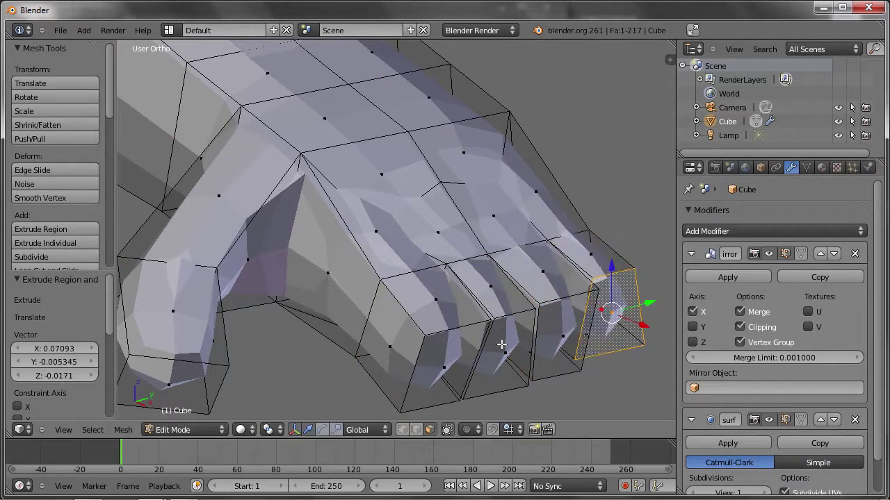
{"action": "middle_click_drag", "start_coordinate": [492, 261], "coordinate": [566, 341]}
{"action": "key", "text": "Tab"}
{"action": "mouse_move", "coordinate": [512, 341]}
{"action": "middle_mouse_down"}
{"action": "mouse_move", "coordinate": [519, 331]}
{"action": "mouse_move", "coordinate": [473, 237]}
{"action": "mouse_move", "coordinate": [441, 224]}
{"action": "middle_mouse_up"}
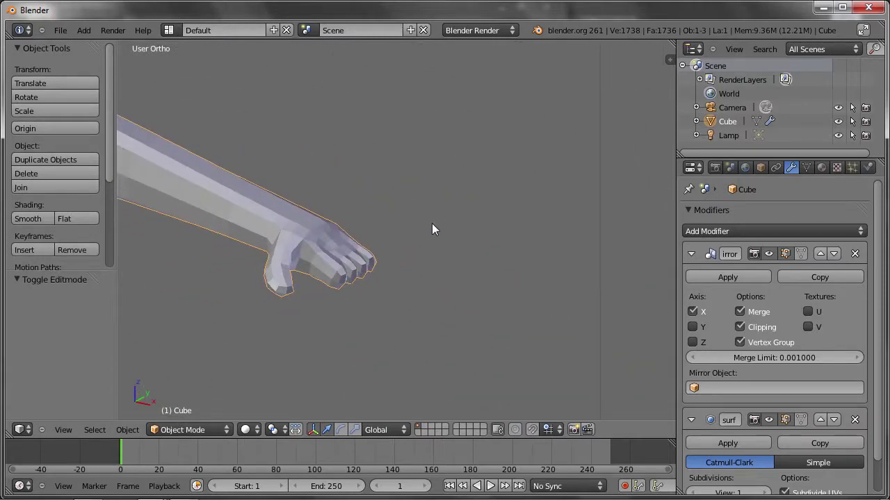
Step: Undo the finger extrusions, keeping the thumb, and return to Edit Mode
{"action": "key", "text": "ctrl+z"}
{"action": "key", "text": "ctrl+z"}
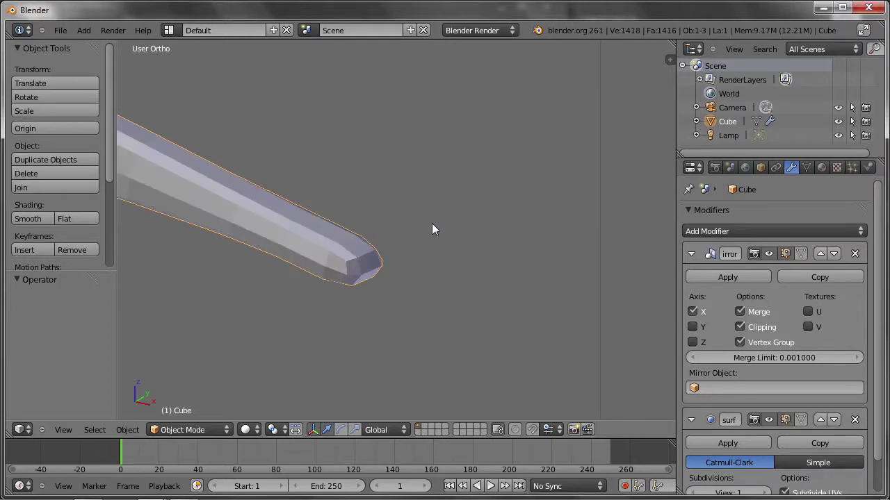
{"action": "key", "text": "ctrl+shift+z"}
{"action": "key", "text": "Tab"}
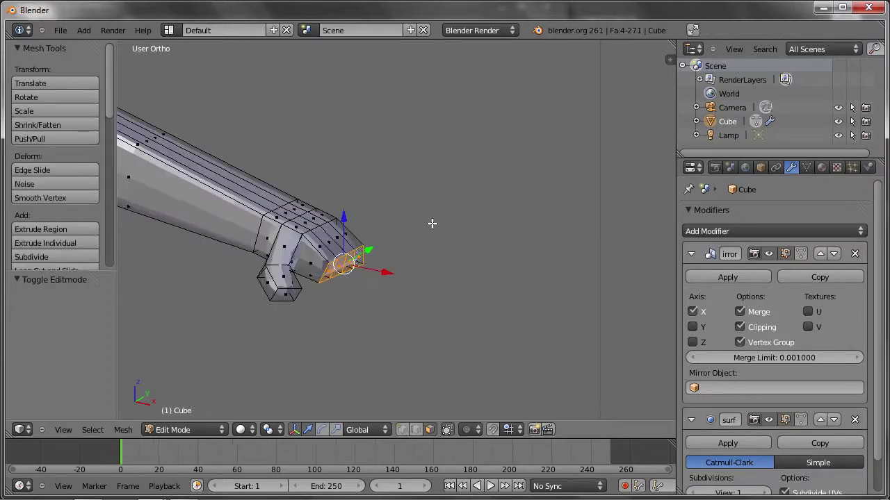
{"action": "middle_click_drag", "start_coordinate": [344, 243], "coordinate": [389, 235]}
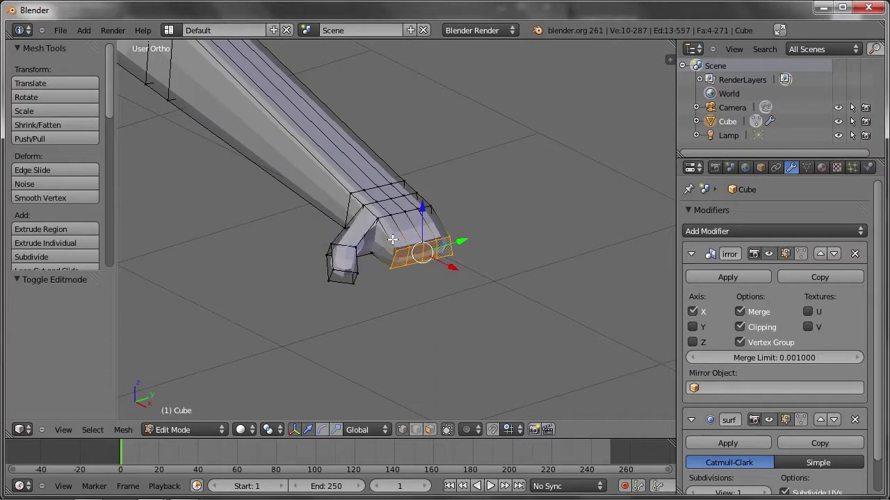
{"action": "scroll", "coordinate": [392, 234], "scroll_direction": "up", "scroll_amount": 4}
Step: Dissolve two edge loops along the hand with X > Edge Loop
{"action": "right_click", "coordinate": [379, 235], "text": "alt"}
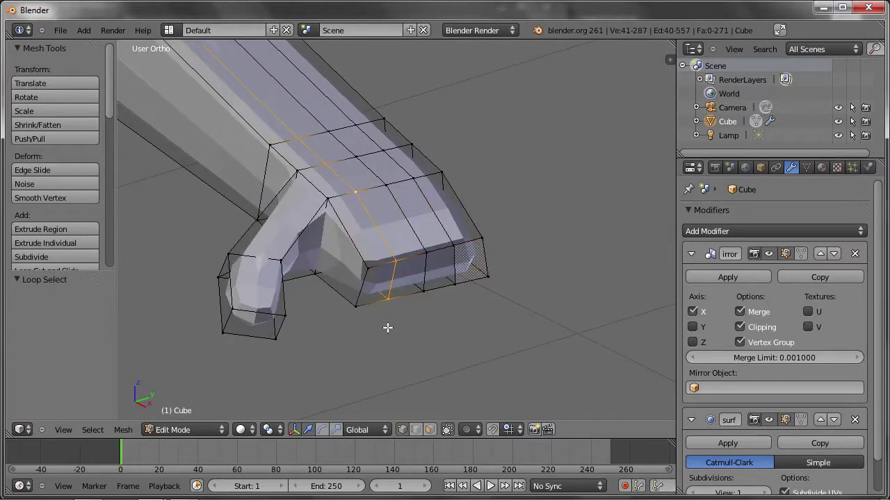
{"action": "key", "text": "x"}
{"action": "left_click", "coordinate": [382, 308]}
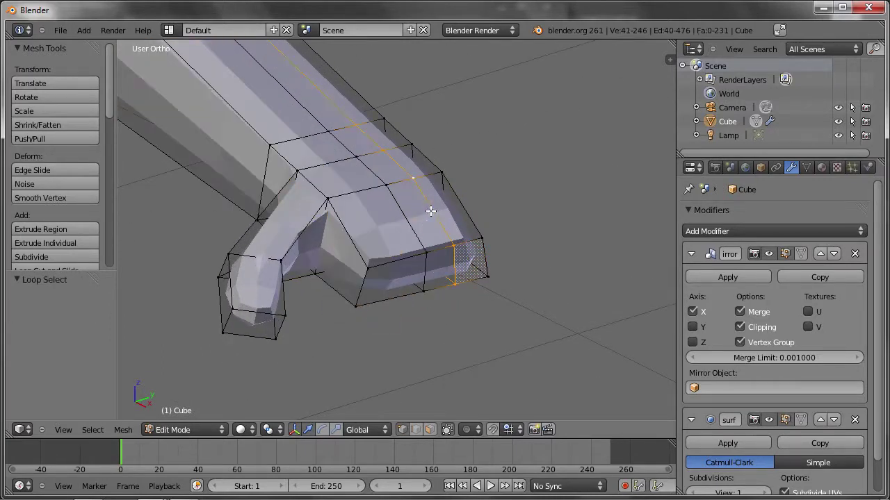
{"action": "key", "text": "x"}
{"action": "left_click", "coordinate": [400, 272]}
{"action": "scroll", "coordinate": [415, 222], "scroll_direction": "down", "scroll_amount": 3}
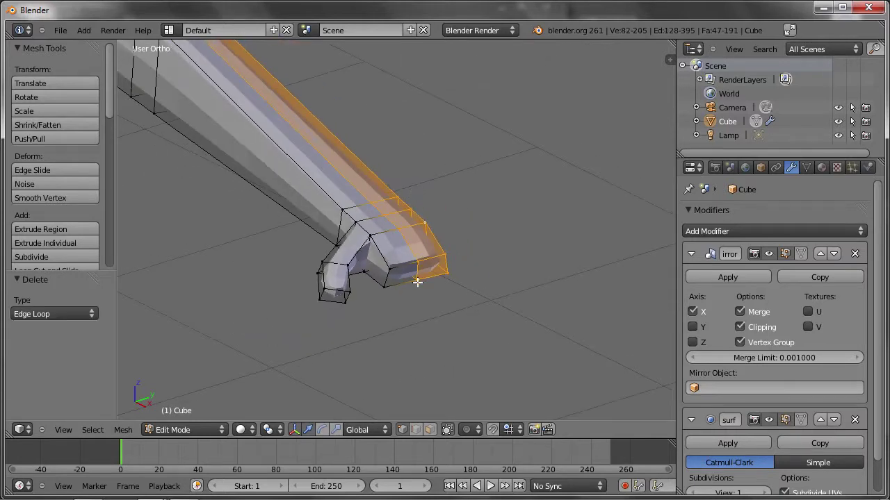
Step: From the top view, move the arm's tip faces outward to lengthen the hand
{"action": "right_click", "coordinate": [398, 272], "text": "alt"}
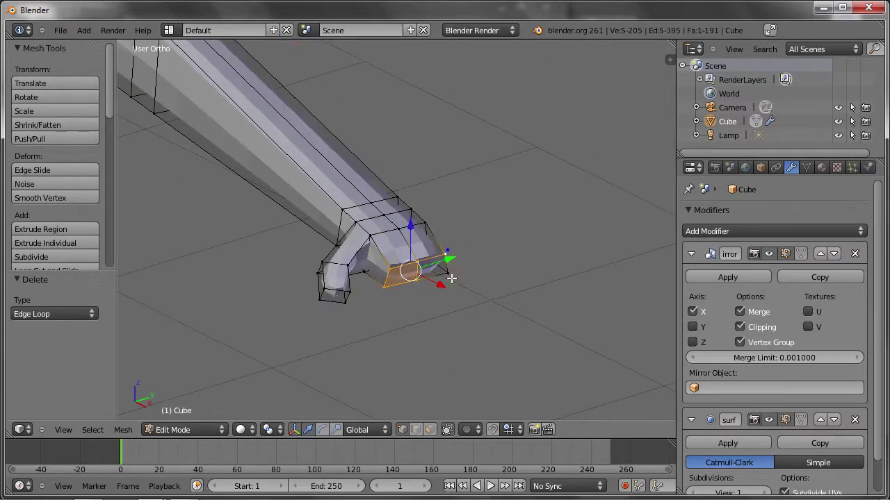
{"action": "key", "text": "KP_7"}
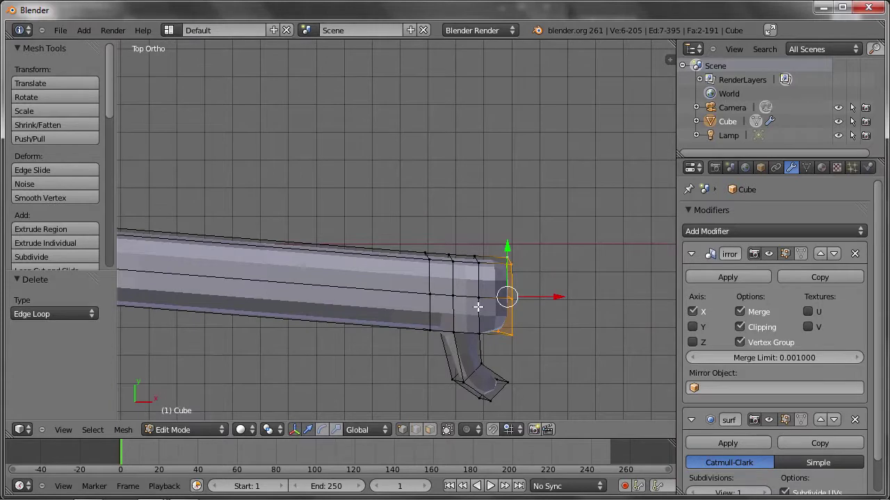
{"action": "key", "text": "g"}
{"action": "left_click", "coordinate": [480, 333]}
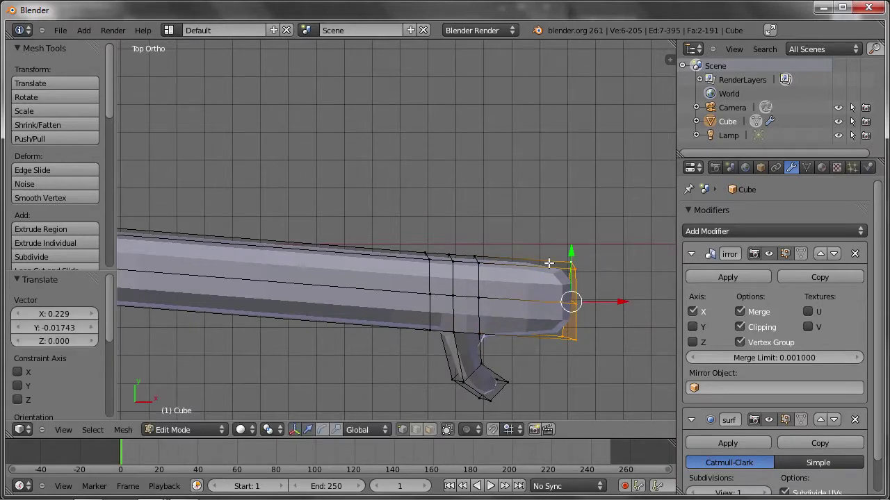
Step: Taper the hand tip by moving its two corner vertices inward
{"action": "key", "text": "a"}
{"action": "right_click", "coordinate": [570, 265]}
{"action": "key", "text": "g"}
{"action": "left_click", "coordinate": [579, 285]}
{"action": "key", "text": "a"}
{"action": "right_click", "coordinate": [568, 332]}
{"action": "key", "text": "g"}
{"action": "left_click", "coordinate": [592, 356]}
Step: Move another vertex on the side of the hand into place
{"action": "mouse_move", "coordinate": [572, 353]}
{"action": "middle_mouse_down"}
{"action": "mouse_move", "coordinate": [526, 201]}
{"action": "mouse_move", "coordinate": [568, 175]}
{"action": "mouse_move", "coordinate": [508, 268]}
{"action": "mouse_move", "coordinate": [532, 258]}
{"action": "mouse_move", "coordinate": [602, 354]}
{"action": "middle_mouse_up"}
{"action": "right_click", "coordinate": [417, 323]}
{"action": "key", "text": "g"}
{"action": "left_click", "coordinate": [429, 300]}
{"action": "key", "text": "g"}
{"action": "left_click", "coordinate": [429, 300]}
{"action": "mouse_move", "coordinate": [429, 299]}
{"action": "middle_mouse_down"}
{"action": "mouse_move", "coordinate": [443, 192]}
{"action": "mouse_move", "coordinate": [419, 209]}
{"action": "middle_mouse_up"}
Step: Shape the thumb by repeatedly nudging its vertices
{"action": "key", "text": "g"}
{"action": "left_click", "coordinate": [390, 343]}
{"action": "key", "text": "g"}
{"action": "left_click", "coordinate": [397, 341]}
{"action": "key", "text": "g"}
{"action": "left_click", "coordinate": [417, 357]}
{"action": "key", "text": "g"}
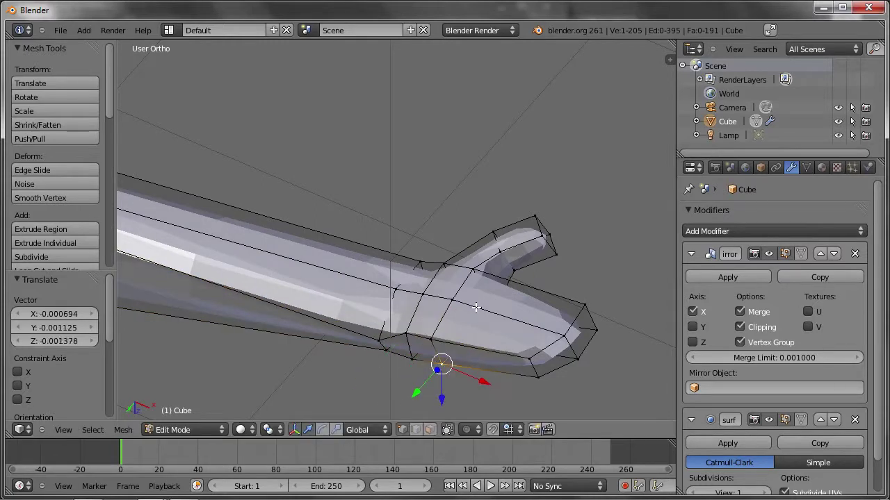
{"action": "middle_click_drag", "start_coordinate": [476, 308], "coordinate": [455, 303]}
{"action": "key", "text": "g"}
{"action": "left_click", "coordinate": [437, 299]}
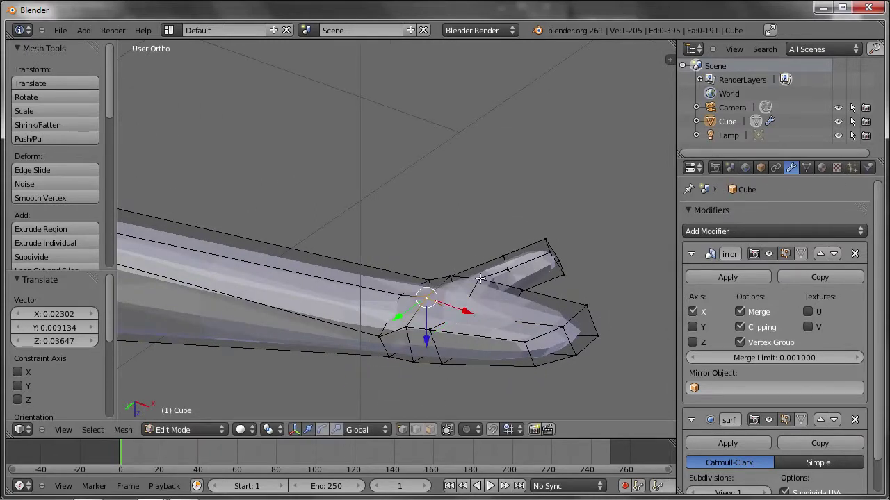
Step: In Object Mode, frame the whole smoothed figure in front view
{"action": "key", "text": "Tab"}
{"action": "mouse_move", "coordinate": [479, 278]}
{"action": "middle_mouse_down"}
{"action": "mouse_move", "coordinate": [513, 171]}
{"action": "mouse_move", "coordinate": [437, 298]}
{"action": "mouse_move", "coordinate": [466, 360]}
{"action": "middle_mouse_up"}
{"action": "key", "text": "KP_1"}
{"action": "key", "text": "Home"}
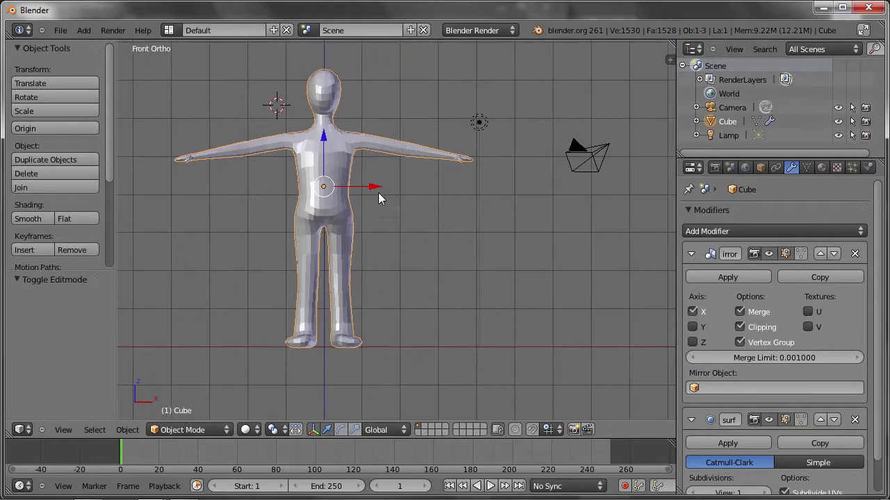
Step: In Edit Mode, move several shoulder vertices to reshape the top of the shoulder
{"action": "key", "text": "Tab"}
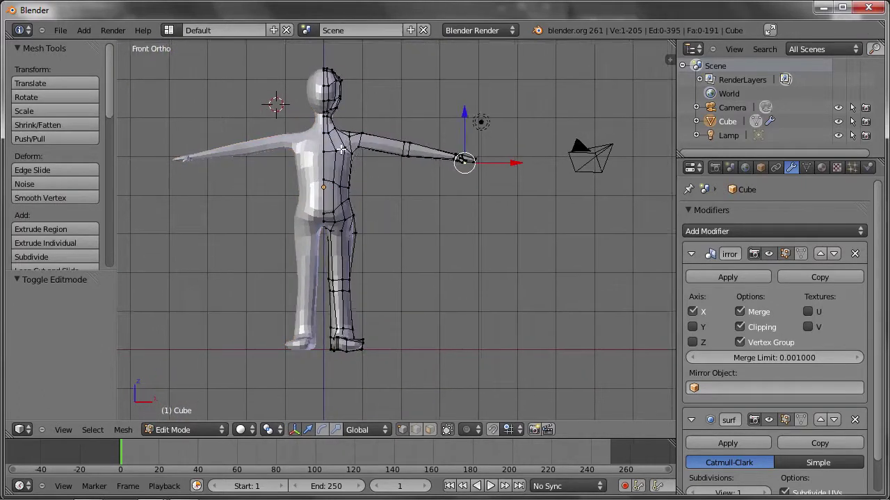
{"action": "scroll", "coordinate": [355, 179], "scroll_direction": "up", "scroll_amount": 6}
{"action": "key", "text": "z"}
{"action": "key", "text": "a"}
{"action": "right_click", "coordinate": [371, 133]}
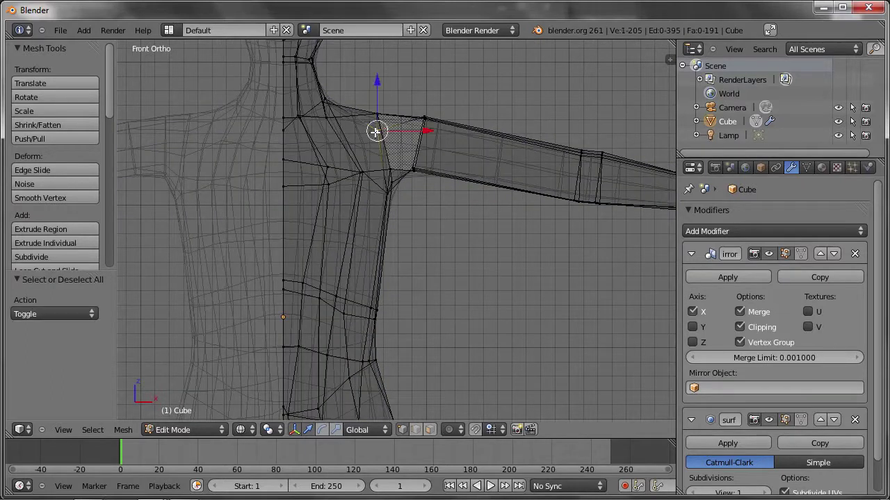
{"action": "left_click", "coordinate": [376, 133]}
{"action": "right_click", "coordinate": [410, 116]}
{"action": "key", "text": "g"}
{"action": "left_click", "coordinate": [421, 148]}
{"action": "key", "text": "z"}
{"action": "right_click", "coordinate": [369, 113]}
{"action": "key", "text": "g"}
{"action": "left_click", "coordinate": [361, 118]}
{"action": "right_click", "coordinate": [330, 105]}
{"action": "key", "text": "g"}
{"action": "left_click", "coordinate": [334, 127]}
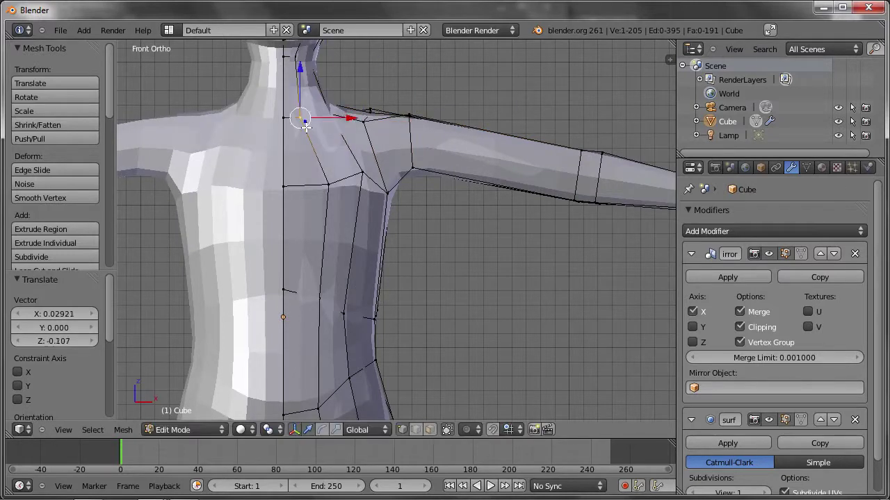
{"action": "key", "text": "g"}
{"action": "left_click", "coordinate": [352, 121]}
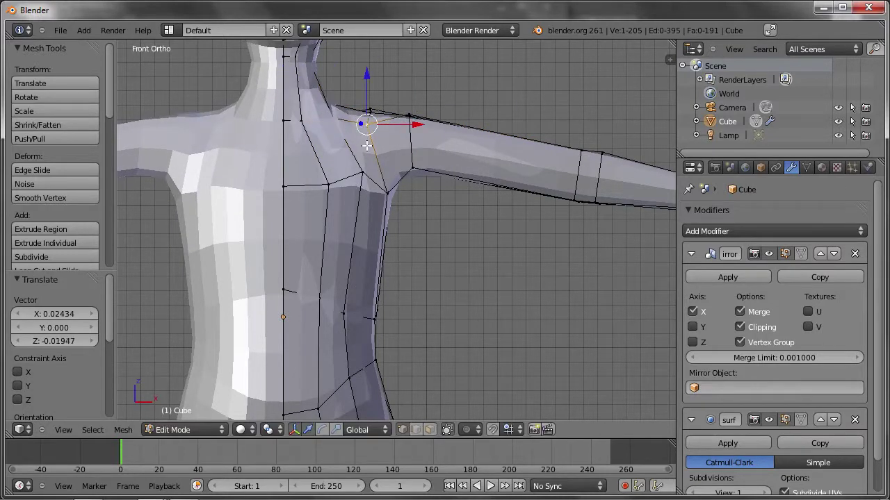
Step: Lower the centre chest vertex, tweak the armpit vertices, drop the shoulder-top vertex, and exit Edit Mode
{"action": "right_click", "coordinate": [284, 186]}
{"action": "key", "text": "g"}
{"action": "left_click", "coordinate": [310, 205]}
{"action": "right_click", "coordinate": [361, 187]}
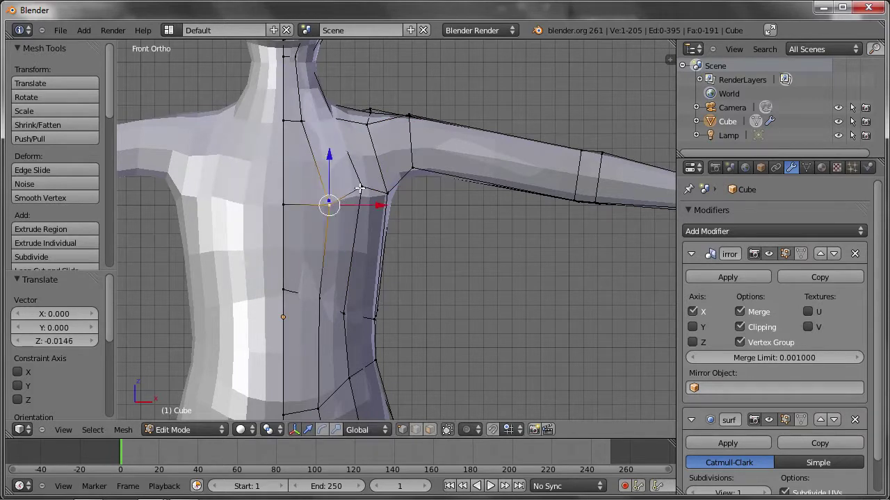
{"action": "key", "text": "g"}
{"action": "left_click", "coordinate": [361, 191]}
{"action": "right_click", "coordinate": [412, 142]}
{"action": "key", "text": "g"}
{"action": "left_click", "coordinate": [412, 137]}
{"action": "right_click", "coordinate": [408, 119]}
{"action": "key", "text": "g"}
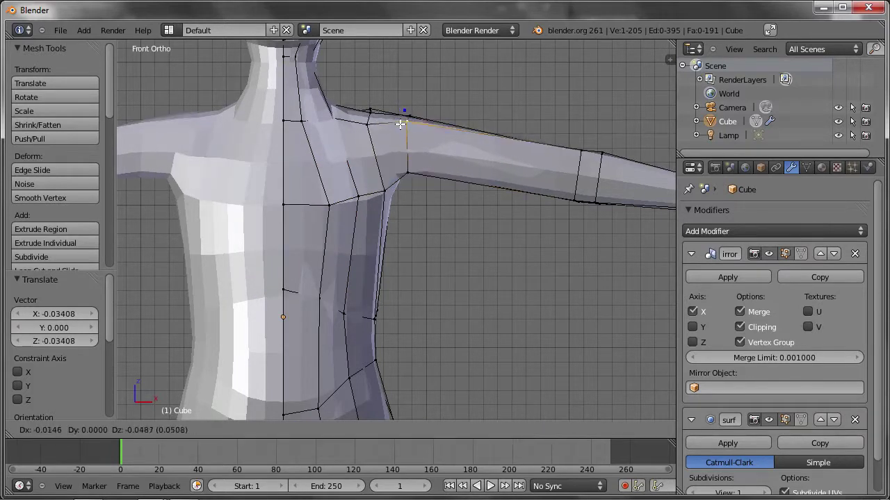
{"action": "left_click", "coordinate": [403, 129]}
{"action": "scroll", "coordinate": [445, 208], "scroll_direction": "down", "scroll_amount": 1}
{"action": "scroll", "coordinate": [460, 202], "scroll_direction": "down", "scroll_amount": 5}
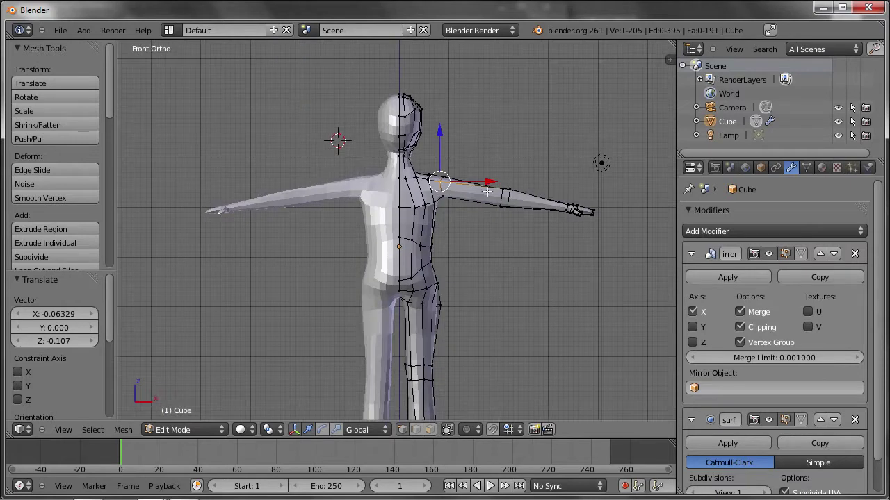
{"action": "key", "text": "Tab"}
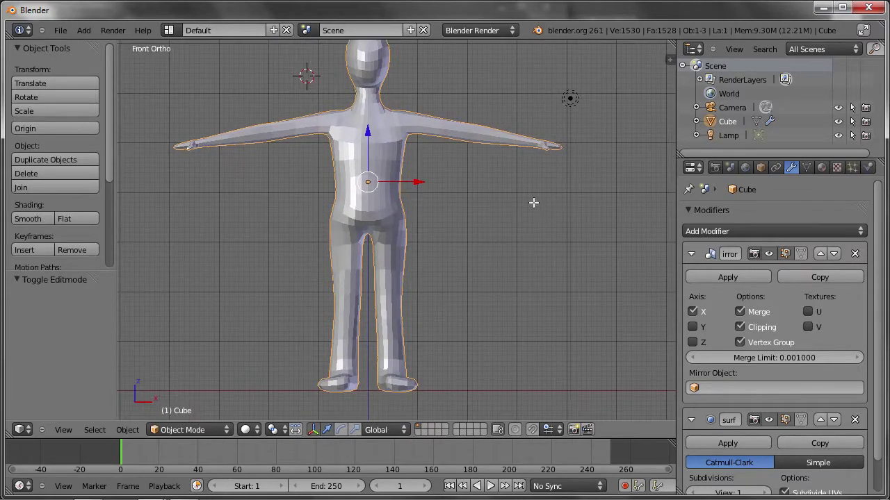
Step: In top wireframe view, zoom to the hand and nudge a wrist vertex about -0.0097 along X
{"action": "key", "text": "Tab"}
{"action": "key", "text": "KP_4"}
{"action": "key", "text": "KP_7"}
{"action": "key", "text": "z"}
{"action": "key", "text": "a"}
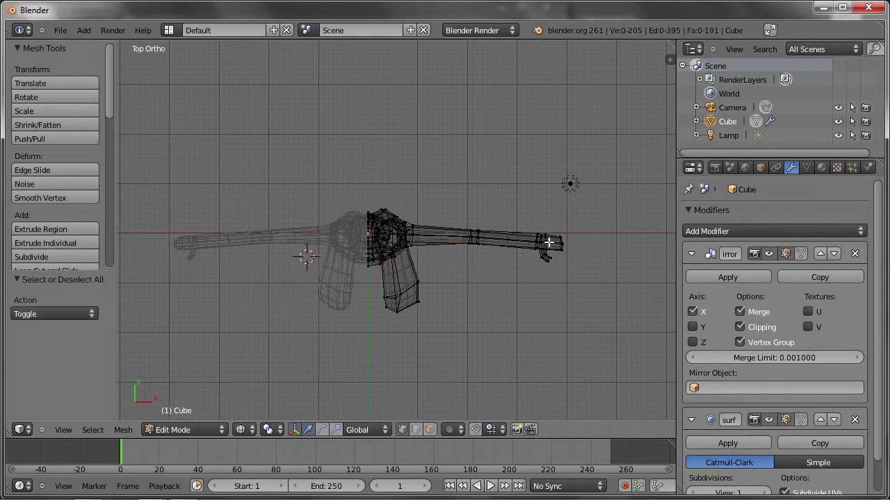
{"action": "key", "text": "l"}
{"action": "key", "text": "KP_Decimal"}
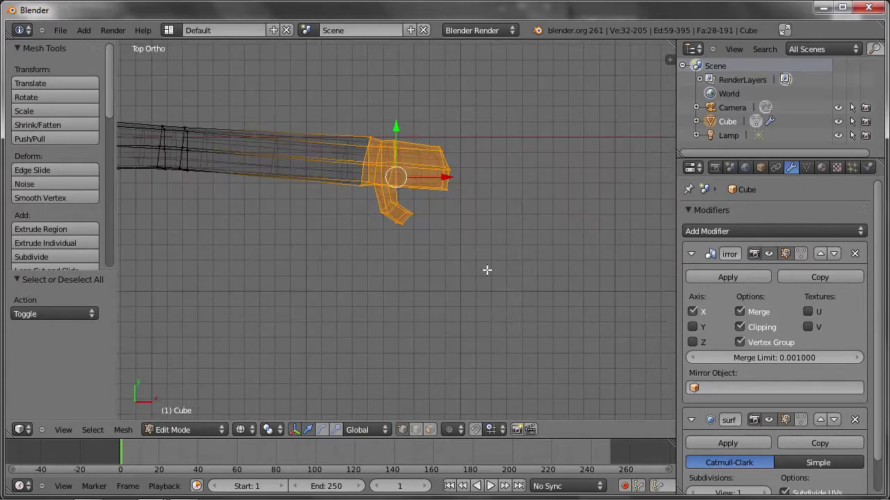
{"action": "scroll", "coordinate": [486, 270], "scroll_direction": "up", "scroll_amount": 2}
{"action": "scroll", "coordinate": [423, 243], "scroll_direction": "up", "scroll_amount": 1}
{"action": "key", "text": "a"}
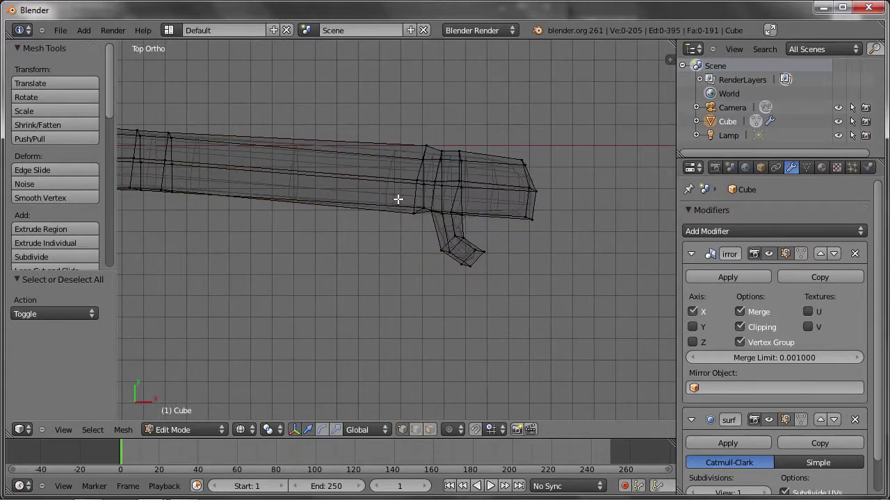
{"action": "right_click_drag", "start_coordinate": [421, 229], "coordinate": [424, 230]}
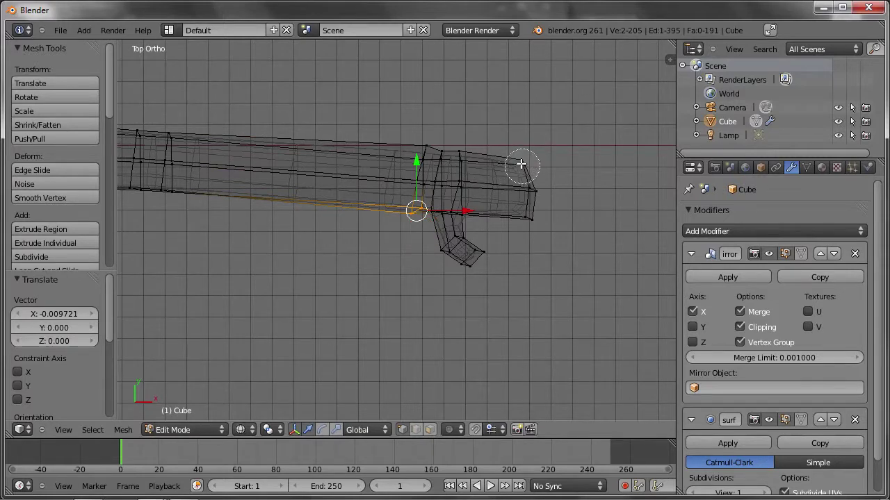
Step: Circle-select the whole hand together with the thumb
{"action": "key", "text": "a"}
{"action": "key", "text": "c"}
{"action": "mouse_move", "coordinate": [531, 167]}
{"action": "left_mouse_down"}
{"action": "mouse_move", "coordinate": [532, 222]}
{"action": "mouse_move", "coordinate": [470, 157]}
{"action": "mouse_move", "coordinate": [452, 173]}
{"action": "mouse_move", "coordinate": [455, 243]}
{"action": "mouse_move", "coordinate": [447, 215]}
{"action": "mouse_move", "coordinate": [477, 271]}
{"action": "left_mouse_up"}
{"action": "right_click", "coordinate": [487, 239]}
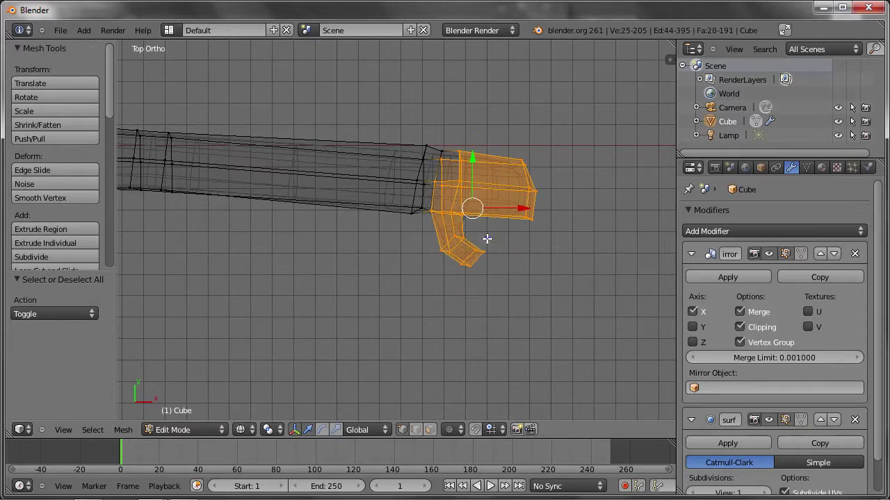
Step: Place the 3D cursor at the wrist and scale the hand 1.597 around it
{"action": "left_click", "coordinate": [432, 184]}
{"action": "middle_click_drag", "start_coordinate": [429, 118], "coordinate": [441, 90]}
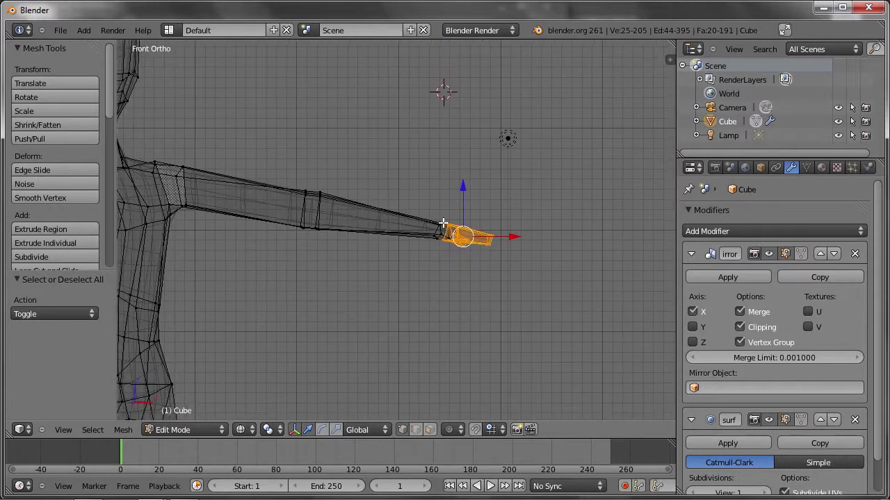
{"action": "key", "text": "KP_1"}
{"action": "left_click", "coordinate": [430, 253]}
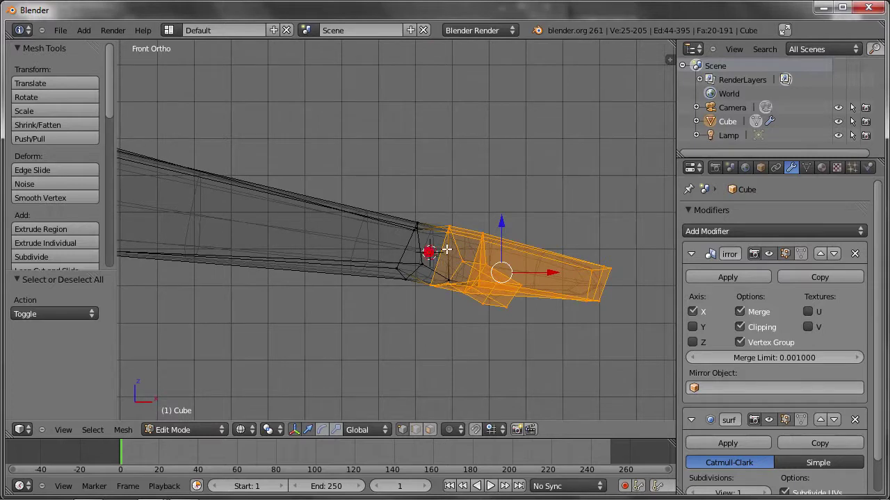
{"action": "left_click", "coordinate": [274, 430]}
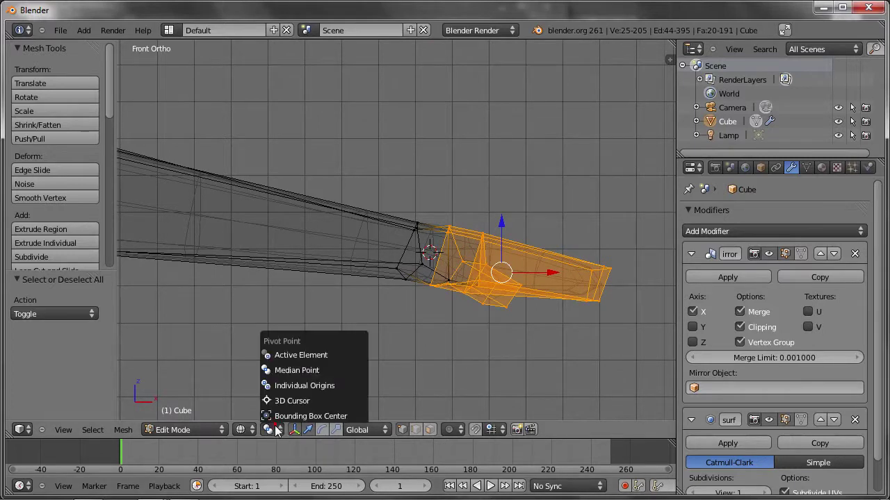
{"action": "left_click", "coordinate": [310, 400]}
{"action": "key", "text": "s"}
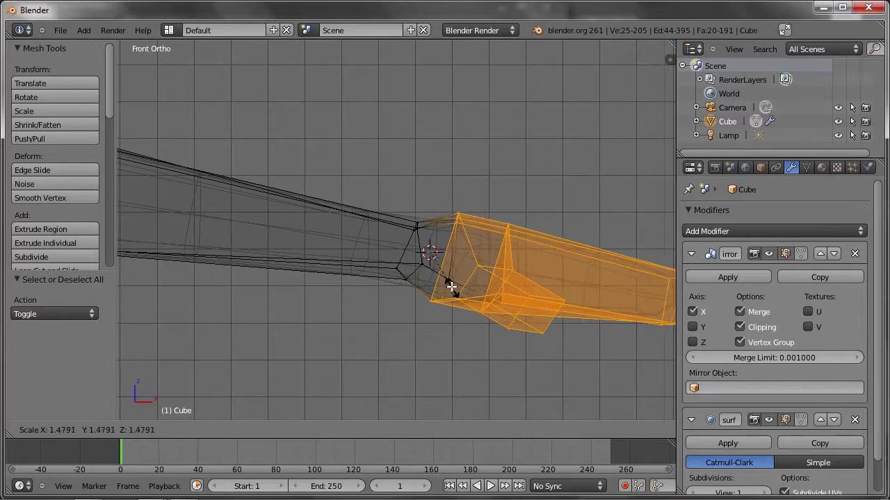
{"action": "left_click", "coordinate": [450, 286]}
Step: Move the thumb to a new position from the top view, then return to Object Mode
{"action": "scroll", "coordinate": [443, 208], "scroll_direction": "down", "scroll_amount": 2}
{"action": "scroll", "coordinate": [471, 281], "scroll_direction": "down", "scroll_amount": 1}
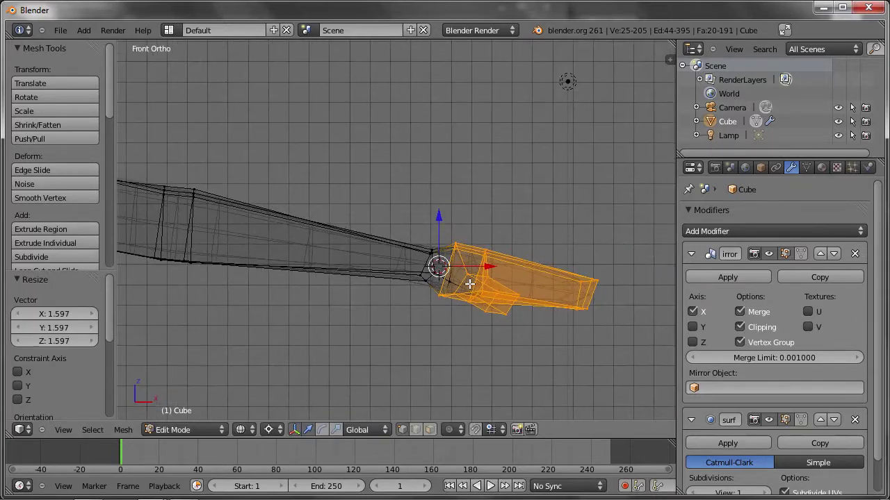
{"action": "scroll", "coordinate": [445, 225], "scroll_direction": "down", "scroll_amount": 1}
{"action": "scroll", "coordinate": [492, 139], "scroll_direction": "down", "scroll_amount": 2}
{"action": "key", "text": "Tab"}
{"action": "mouse_move", "coordinate": [466, 251]}
{"action": "middle_mouse_down"}
{"action": "mouse_move", "coordinate": [471, 274]}
{"action": "mouse_move", "coordinate": [375, 240]}
{"action": "mouse_move", "coordinate": [487, 306]}
{"action": "middle_mouse_up"}
{"action": "key", "text": "KP_7"}
{"action": "key", "text": "Tab"}
{"action": "scroll", "coordinate": [498, 315], "scroll_direction": "up", "scroll_amount": 3}
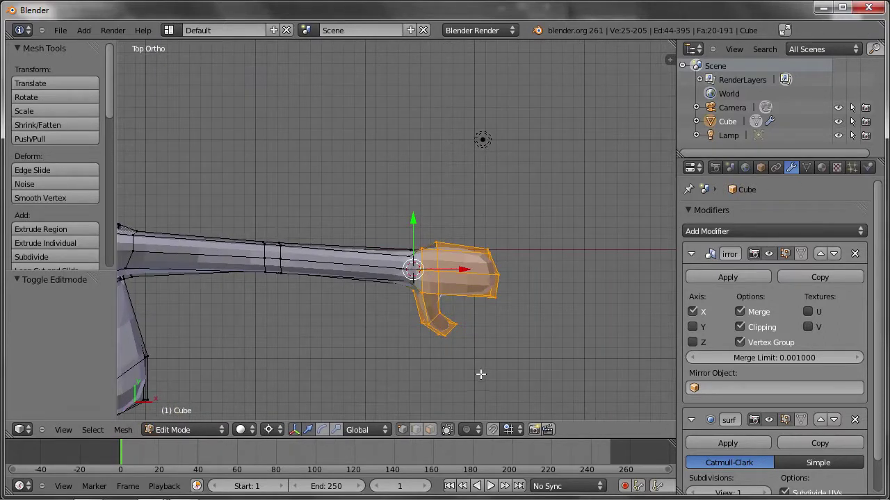
{"action": "key", "text": "z"}
{"action": "key", "text": "a"}
{"action": "right_click", "coordinate": [420, 309]}
{"action": "key", "text": "g"}
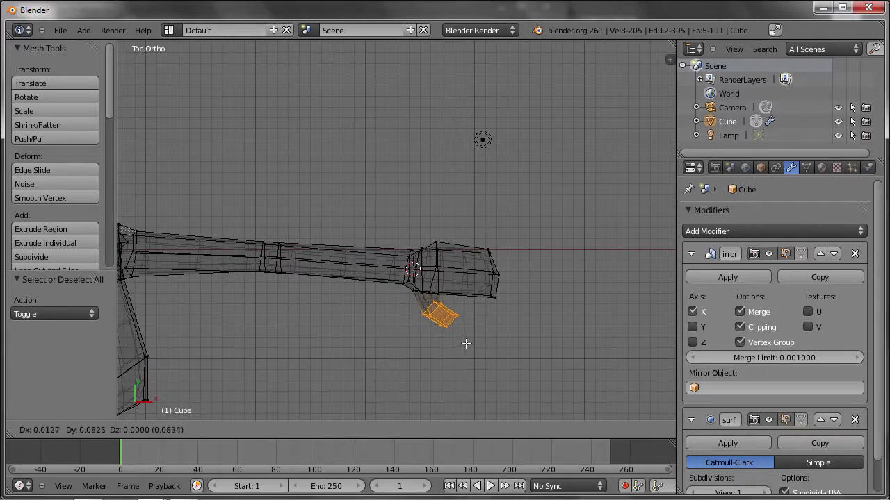
{"action": "left_click", "coordinate": [466, 340]}
{"action": "key", "text": "Tab"}
{"action": "mouse_move", "coordinate": [481, 341]}
{"action": "middle_mouse_down"}
{"action": "mouse_move", "coordinate": [459, 256]}
{"action": "mouse_move", "coordinate": [476, 232]}
{"action": "mouse_move", "coordinate": [466, 239]}
{"action": "middle_mouse_up"}
Step: Collapse the Mirror modifier, set Subsurf viewport level to 2, and apply Smooth shading
{"action": "key", "text": "KP_1"}
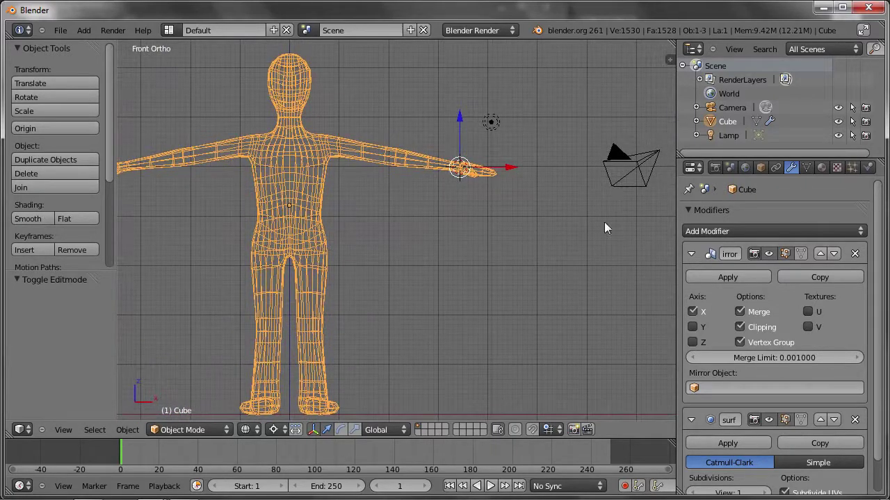
{"action": "key", "text": "z"}
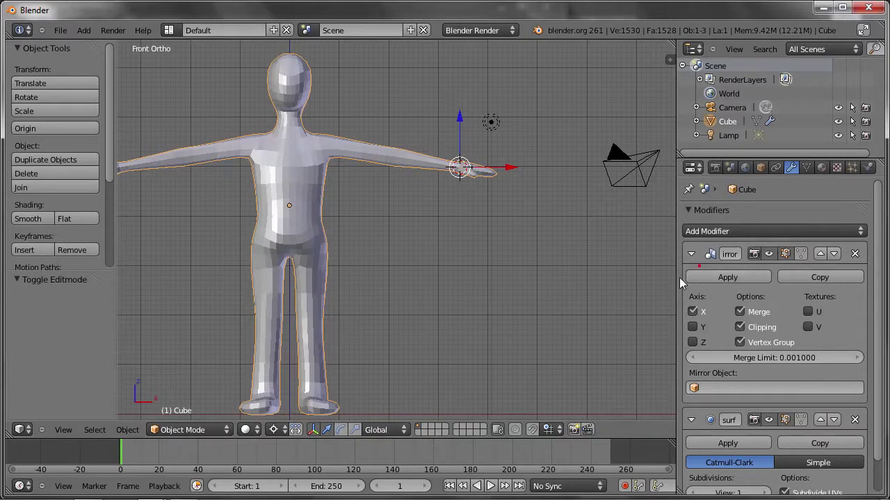
{"action": "left_click", "coordinate": [690, 254]}
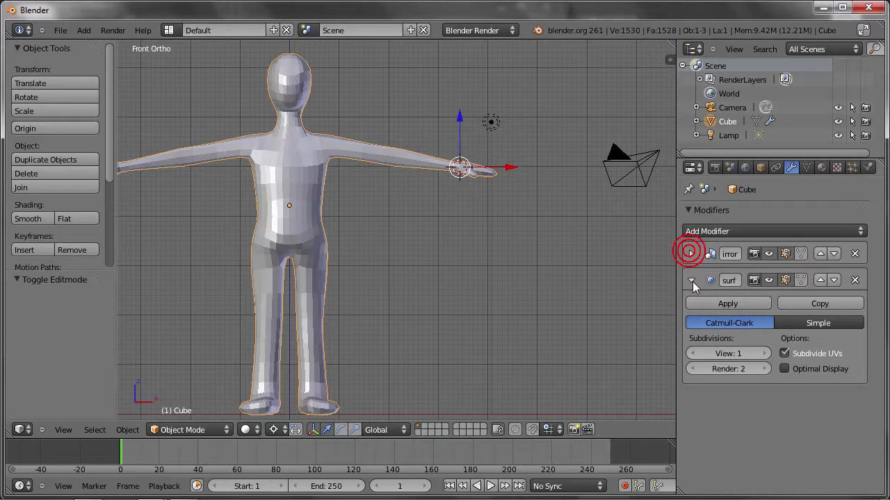
{"action": "left_click", "coordinate": [763, 354]}
{"action": "mouse_move", "coordinate": [356, 273]}
{"action": "middle_mouse_down"}
{"action": "mouse_move", "coordinate": [416, 214]}
{"action": "mouse_move", "coordinate": [246, 222]}
{"action": "mouse_move", "coordinate": [440, 234]}
{"action": "mouse_move", "coordinate": [449, 246]}
{"action": "mouse_move", "coordinate": [515, 240]}
{"action": "mouse_move", "coordinate": [576, 213]}
{"action": "mouse_move", "coordinate": [482, 204]}
{"action": "mouse_move", "coordinate": [417, 225]}
{"action": "mouse_move", "coordinate": [213, 119]}
{"action": "middle_mouse_up"}
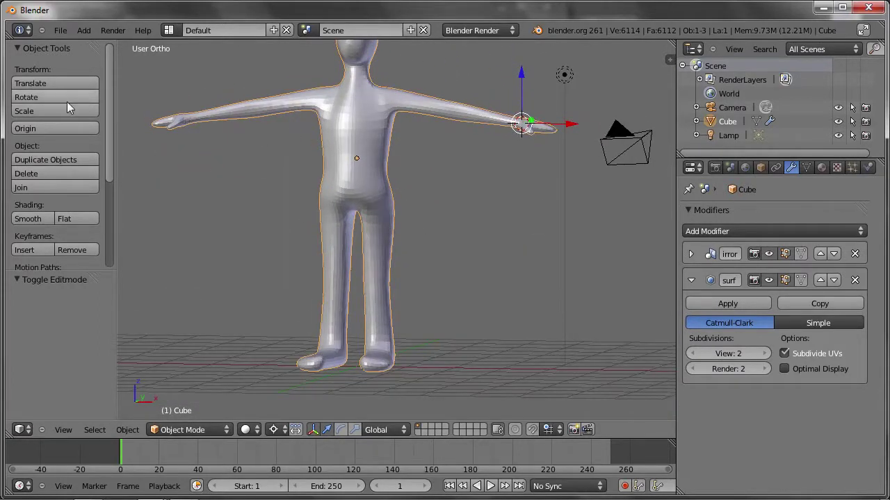
{"action": "left_click", "coordinate": [29, 219]}
{"action": "mouse_move", "coordinate": [174, 188]}
{"action": "middle_mouse_down"}
{"action": "mouse_move", "coordinate": [365, 199]}
{"action": "mouse_move", "coordinate": [295, 207]}
{"action": "mouse_move", "coordinate": [334, 204]}
{"action": "mouse_move", "coordinate": [377, 116]}
{"action": "middle_mouse_up"}
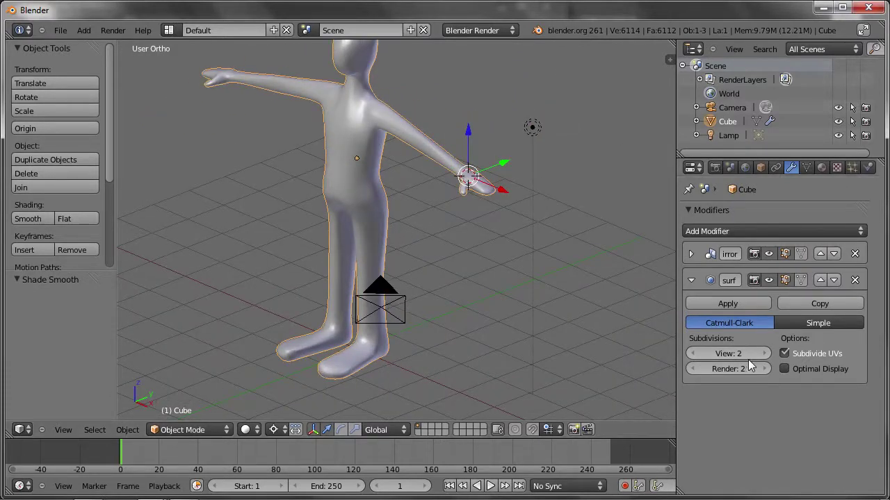
Step: Nudge a few shoulder vertices while viewing the arm from the side
{"action": "scroll", "coordinate": [384, 187], "scroll_direction": "up", "scroll_amount": 5}
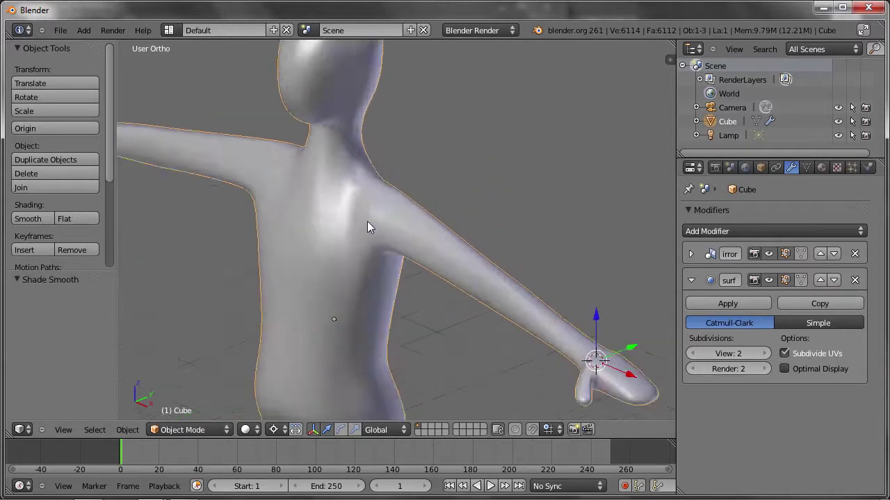
{"action": "scroll", "coordinate": [367, 221], "scroll_direction": "up", "scroll_amount": 3}
{"action": "key", "text": "Tab"}
{"action": "middle_click_drag", "start_coordinate": [328, 208], "coordinate": [323, 235]}
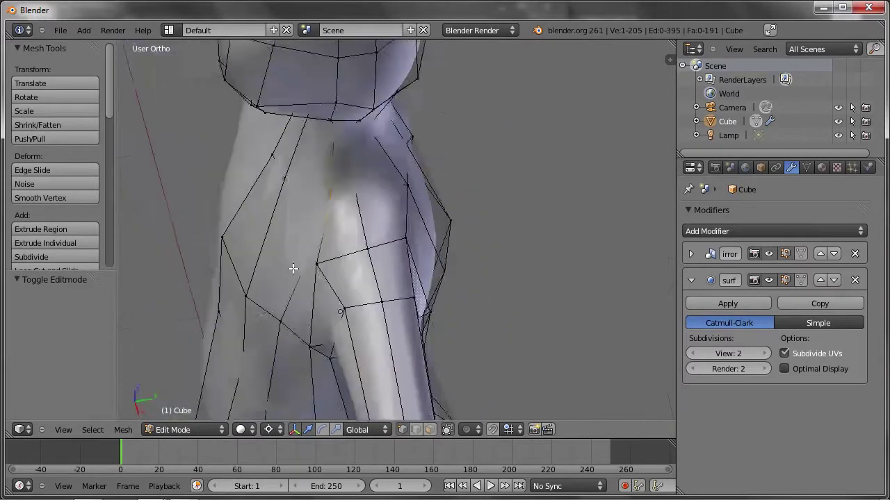
{"action": "key", "text": "g"}
{"action": "left_click", "coordinate": [324, 235]}
{"action": "right_click_drag", "start_coordinate": [306, 259], "coordinate": [369, 255]}
{"action": "key", "text": "Tab"}
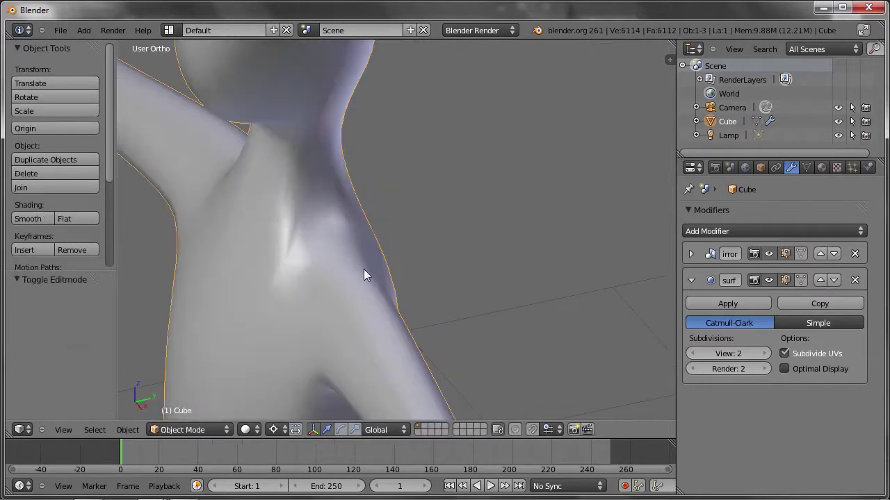
{"action": "scroll", "coordinate": [364, 269], "scroll_direction": "down", "scroll_amount": 5}
{"action": "middle_click_drag", "start_coordinate": [366, 236], "coordinate": [364, 219]}
{"action": "scroll", "coordinate": [364, 220], "scroll_direction": "up", "scroll_amount": 2}
Step: Add an edge loop cut around the neck in wireframe view
{"action": "key", "text": "Tab"}
{"action": "scroll", "coordinate": [347, 209], "scroll_direction": "up", "scroll_amount": 4}
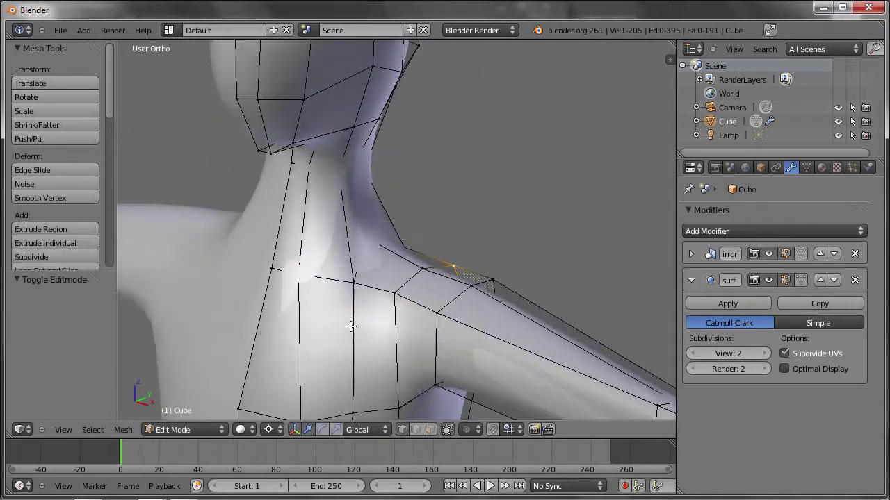
{"action": "scroll", "coordinate": [334, 191], "scroll_direction": "up", "scroll_amount": 1}
{"action": "key", "text": "z"}
{"action": "key", "text": "ctrl+r"}
{"action": "left_click", "coordinate": [342, 239]}
{"action": "left_click", "coordinate": [358, 239]}
Step: Raise and reposition the neck vertices and one shoulder vertex around the new loop
{"action": "middle_click_drag", "start_coordinate": [357, 238], "coordinate": [378, 284]}
{"action": "right_click", "coordinate": [375, 282]}
{"action": "key", "text": "g"}
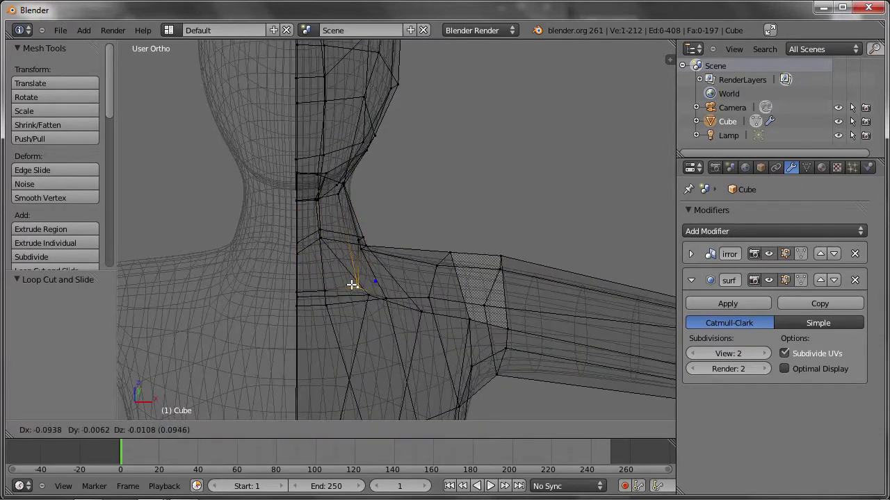
{"action": "left_click", "coordinate": [370, 233]}
{"action": "mouse_move", "coordinate": [369, 228]}
{"action": "middle_mouse_down"}
{"action": "mouse_move", "coordinate": [341, 254]}
{"action": "mouse_move", "coordinate": [369, 236]}
{"action": "mouse_move", "coordinate": [391, 243]}
{"action": "mouse_move", "coordinate": [367, 252]}
{"action": "mouse_move", "coordinate": [398, 216]}
{"action": "mouse_move", "coordinate": [363, 235]}
{"action": "middle_mouse_up"}
{"action": "key", "text": "g"}
{"action": "left_click", "coordinate": [357, 248]}
{"action": "key", "text": "z"}
{"action": "right_click", "coordinate": [327, 277]}
{"action": "key", "text": "g"}
{"action": "left_click", "coordinate": [338, 289]}
{"action": "right_click_drag", "start_coordinate": [338, 288], "coordinate": [338, 290]}
{"action": "key", "text": "g"}
{"action": "left_click", "coordinate": [313, 254]}
{"action": "right_click_drag", "start_coordinate": [315, 255], "coordinate": [362, 220]}
{"action": "mouse_move", "coordinate": [363, 219]}
{"action": "middle_mouse_down"}
{"action": "mouse_move", "coordinate": [255, 201]}
{"action": "mouse_move", "coordinate": [149, 234]}
{"action": "mouse_move", "coordinate": [401, 297]}
{"action": "mouse_move", "coordinate": [341, 298]}
{"action": "middle_mouse_up"}
Step: Keep refining the neck vertex positions, then return to Object Mode in front view
{"action": "key", "text": "g"}
{"action": "left_click", "coordinate": [381, 312]}
{"action": "right_click", "coordinate": [339, 298]}
{"action": "key", "text": "g"}
{"action": "left_click", "coordinate": [331, 285]}
{"action": "key", "text": "g"}
{"action": "left_click", "coordinate": [317, 248]}
{"action": "key", "text": "g"}
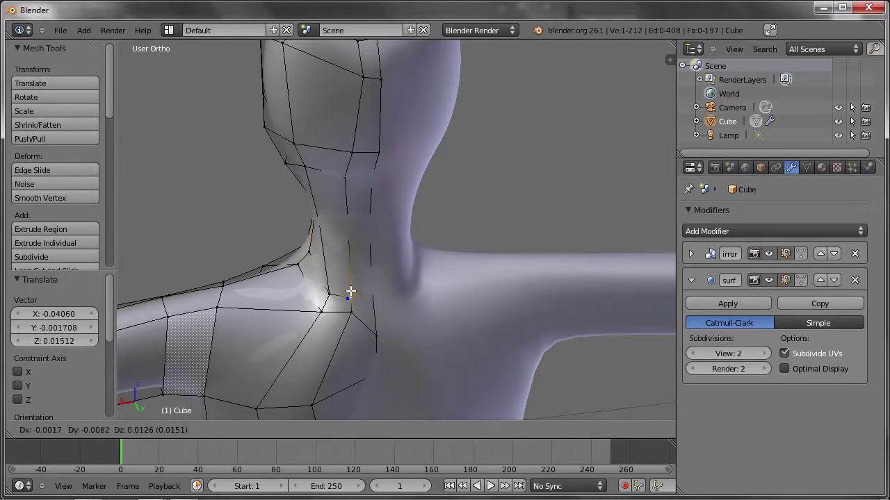
{"action": "left_click", "coordinate": [344, 314]}
{"action": "key", "text": "g"}
{"action": "left_click", "coordinate": [309, 314]}
{"action": "mouse_move", "coordinate": [309, 314]}
{"action": "middle_mouse_down"}
{"action": "mouse_move", "coordinate": [368, 357]}
{"action": "mouse_move", "coordinate": [377, 284]}
{"action": "mouse_move", "coordinate": [280, 265]}
{"action": "mouse_move", "coordinate": [355, 252]}
{"action": "mouse_move", "coordinate": [410, 220]}
{"action": "mouse_move", "coordinate": [443, 249]}
{"action": "middle_mouse_up"}
{"action": "key", "text": "g"}
{"action": "left_click", "coordinate": [269, 284]}
{"action": "scroll", "coordinate": [354, 252], "scroll_direction": "down", "scroll_amount": 3}
{"action": "key", "text": "Tab"}
{"action": "key", "text": "KP_1"}
{"action": "scroll", "coordinate": [416, 191], "scroll_direction": "down", "scroll_amount": 2}
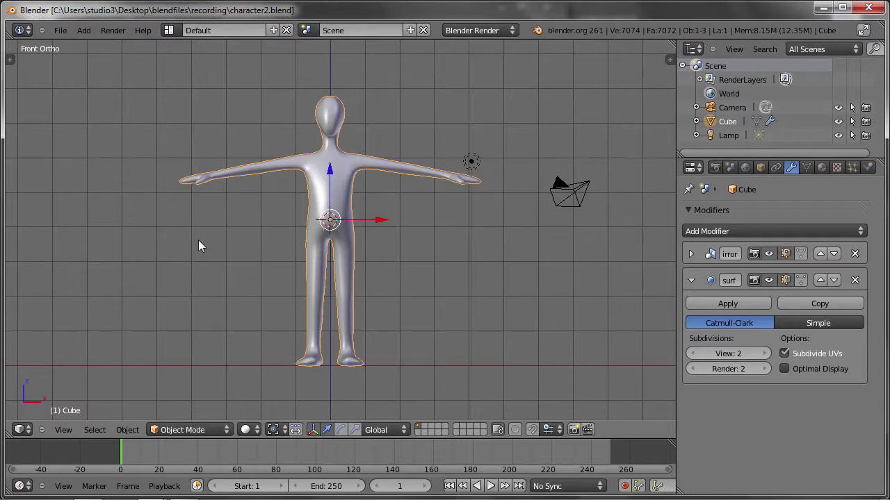
Step: Switch the figure to Sculpt Mode, show the Tool Shelf, and open the sculpt brush list
{"action": "left_click", "coordinate": [194, 432]}
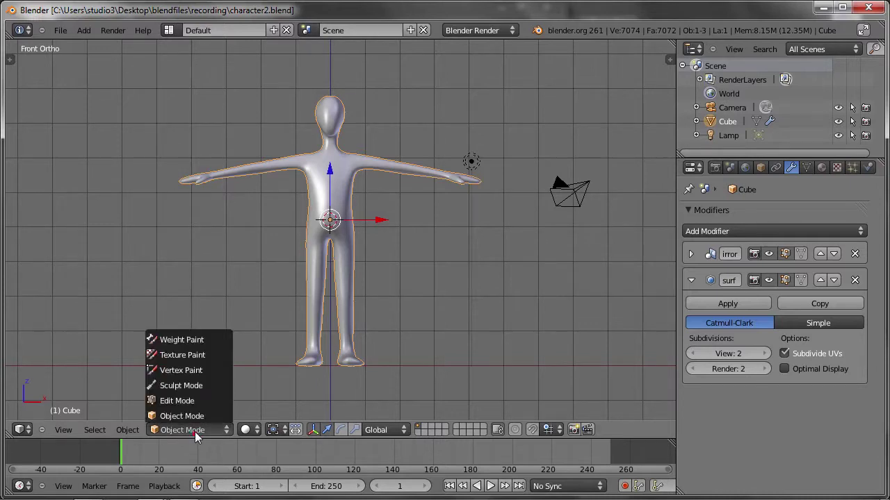
{"action": "left_click", "coordinate": [188, 385]}
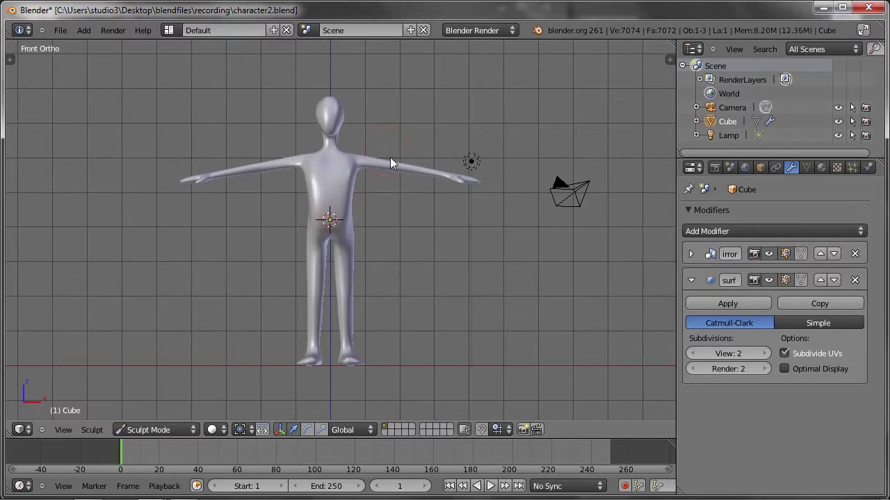
{"action": "middle_click_drag", "start_coordinate": [433, 215], "coordinate": [283, 187]}
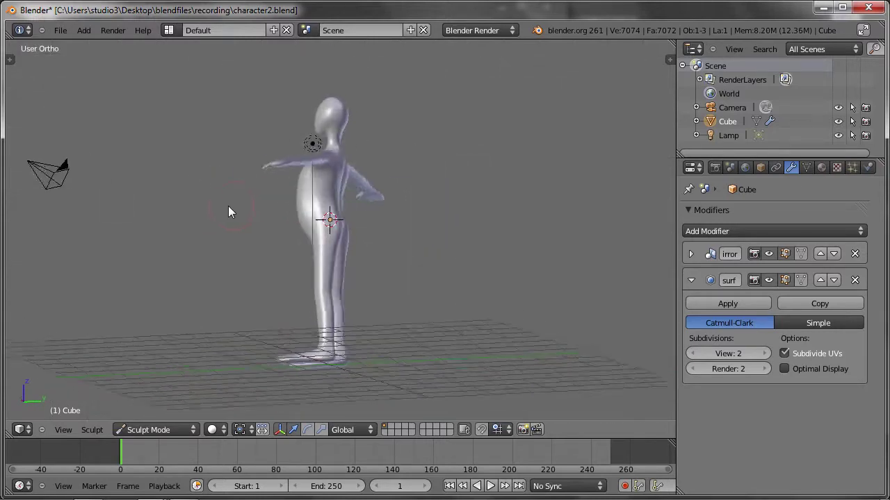
{"action": "mouse_move", "coordinate": [280, 216]}
{"action": "middle_mouse_down"}
{"action": "mouse_move", "coordinate": [484, 258]}
{"action": "mouse_move", "coordinate": [520, 243]}
{"action": "middle_mouse_up"}
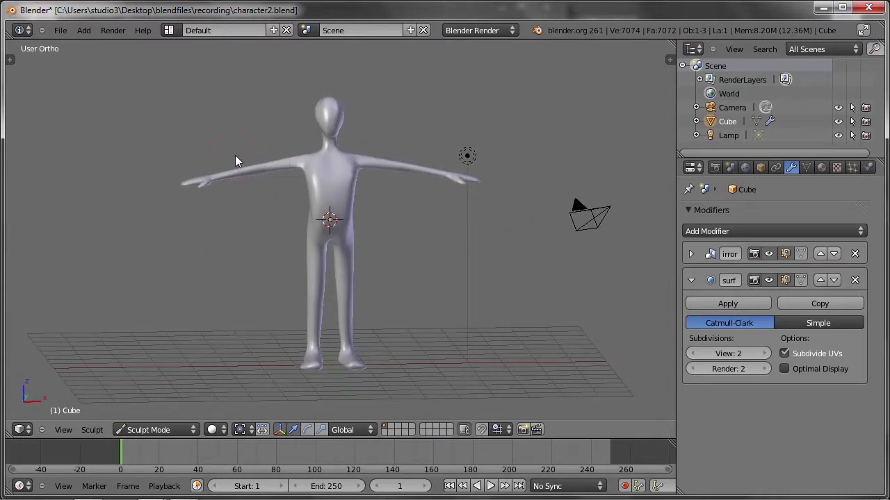
{"action": "key", "text": "t"}
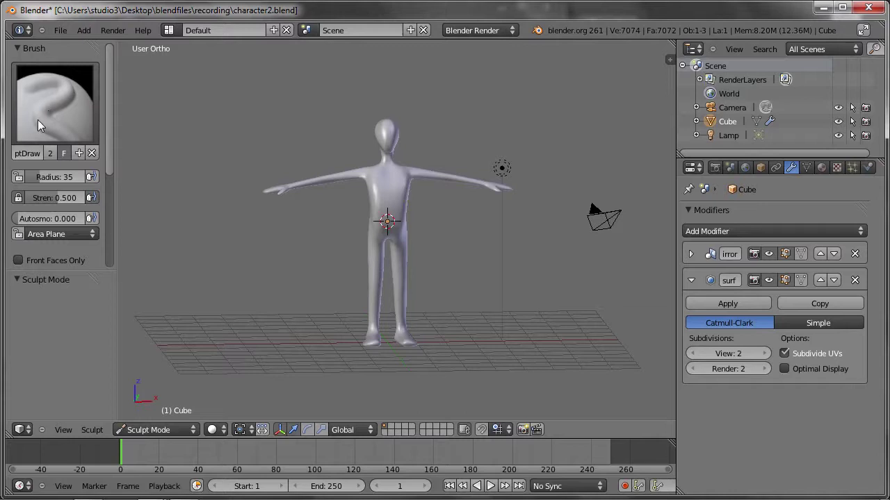
{"action": "left_click", "coordinate": [58, 119]}
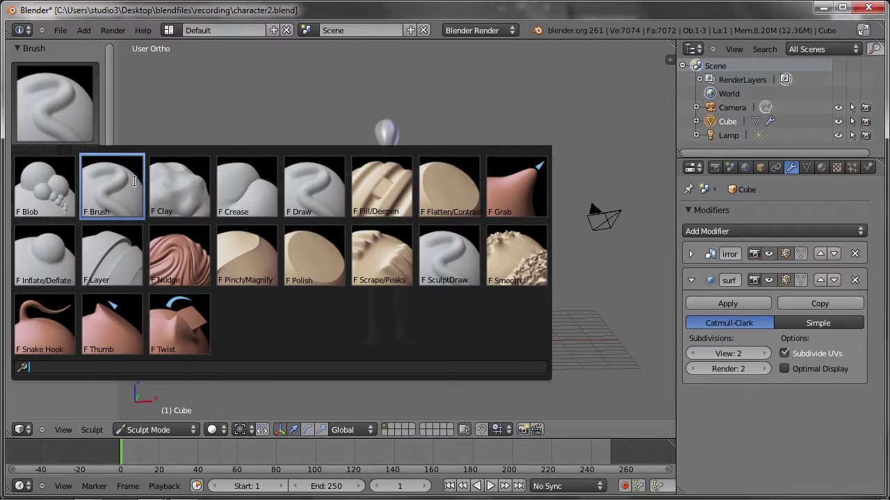
Step: Switch to the Grab brush, pull the right hand, and resize the brush to radius 64
{"action": "left_click", "coordinate": [514, 180]}
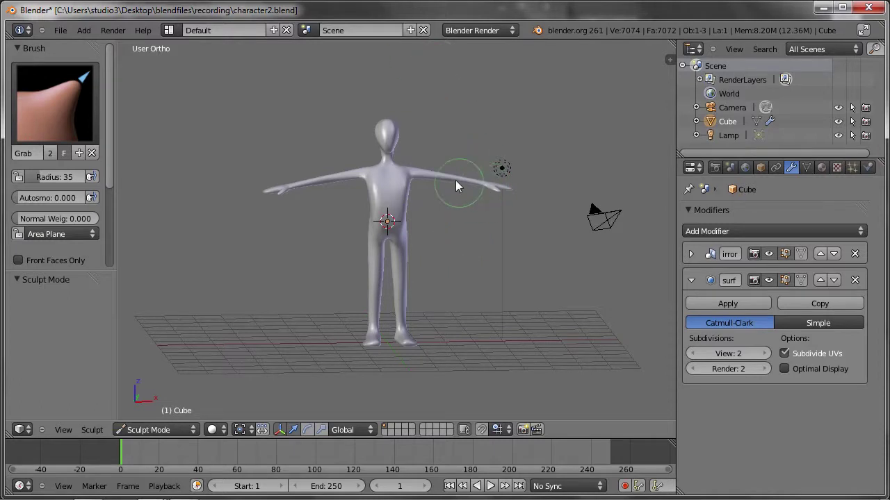
{"action": "left_click_drag", "start_coordinate": [493, 191], "coordinate": [496, 191]}
{"action": "left_click_drag", "start_coordinate": [37, 175], "coordinate": [43, 176]}
{"action": "key", "text": "f"}
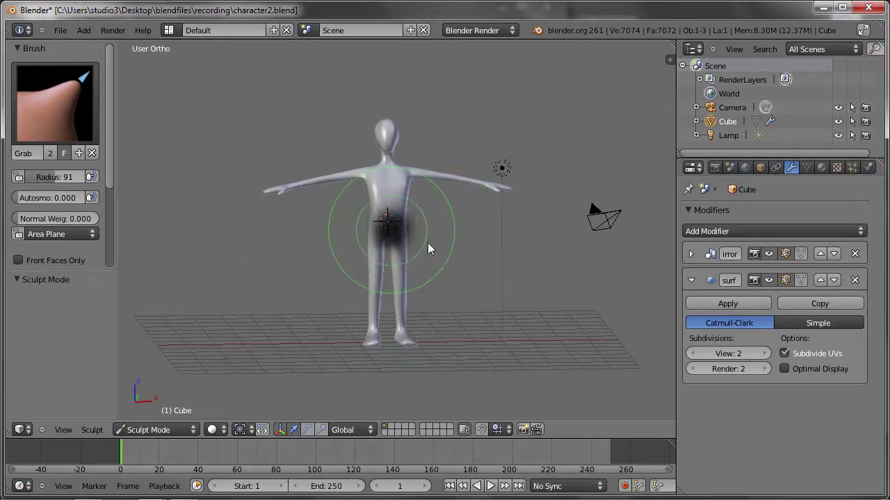
{"action": "left_click", "coordinate": [433, 263]}
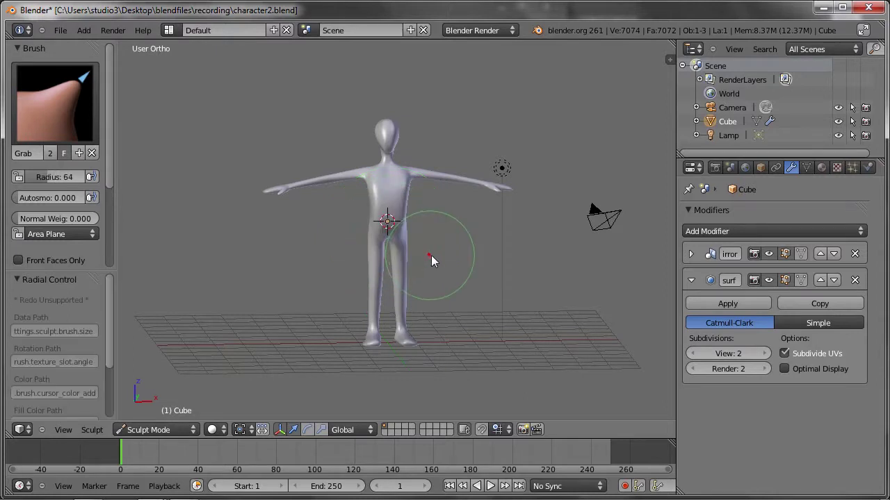
Step: Enlarge the Grab brush to radius 96 and reshape the right arm
{"action": "middle_click_drag", "start_coordinate": [430, 179], "coordinate": [423, 211]}
{"action": "scroll", "coordinate": [427, 206], "scroll_direction": "up", "scroll_amount": 1}
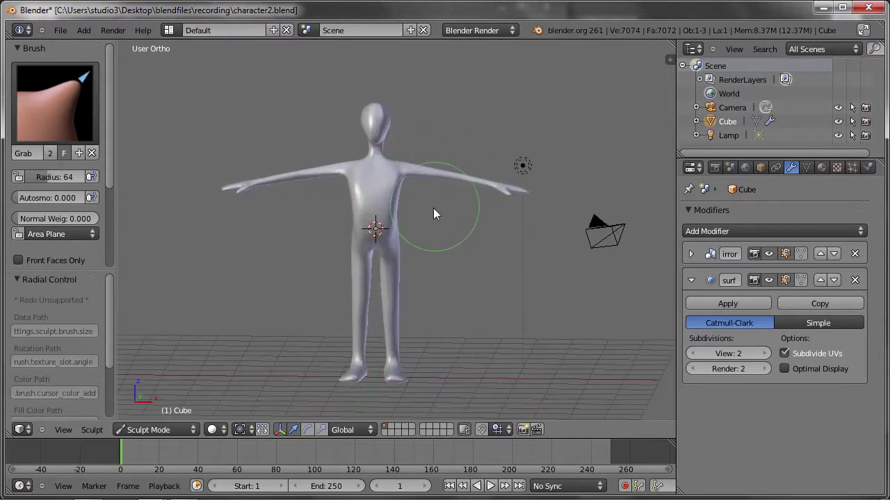
{"action": "key", "text": "f"}
{"action": "left_click", "coordinate": [505, 231]}
{"action": "left_click_drag", "start_coordinate": [504, 188], "coordinate": [450, 183]}
Step: From the side profile, pull the thigh and knee forward and adjust the hip and back of the leg
{"action": "mouse_move", "coordinate": [445, 118]}
{"action": "middle_mouse_down"}
{"action": "mouse_move", "coordinate": [414, 161]}
{"action": "mouse_move", "coordinate": [363, 122]}
{"action": "middle_mouse_up"}
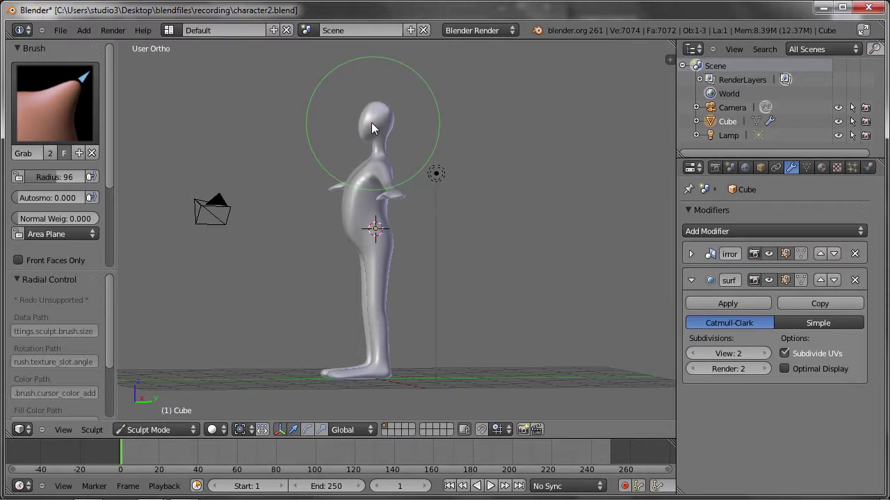
{"action": "mouse_move", "coordinate": [373, 292]}
{"action": "middle_mouse_down"}
{"action": "mouse_move", "coordinate": [369, 286]}
{"action": "mouse_move", "coordinate": [369, 302]}
{"action": "middle_mouse_up"}
{"action": "left_click_drag", "start_coordinate": [369, 299], "coordinate": [362, 298]}
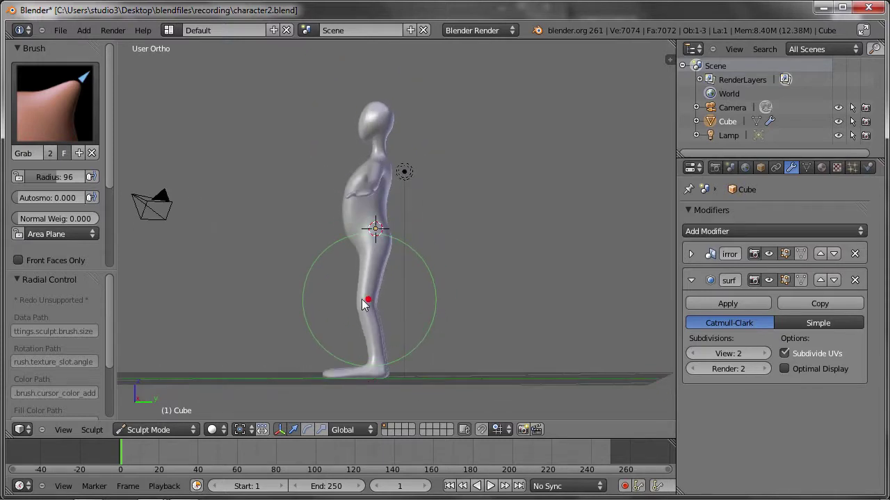
{"action": "left_click_drag", "start_coordinate": [381, 238], "coordinate": [384, 237]}
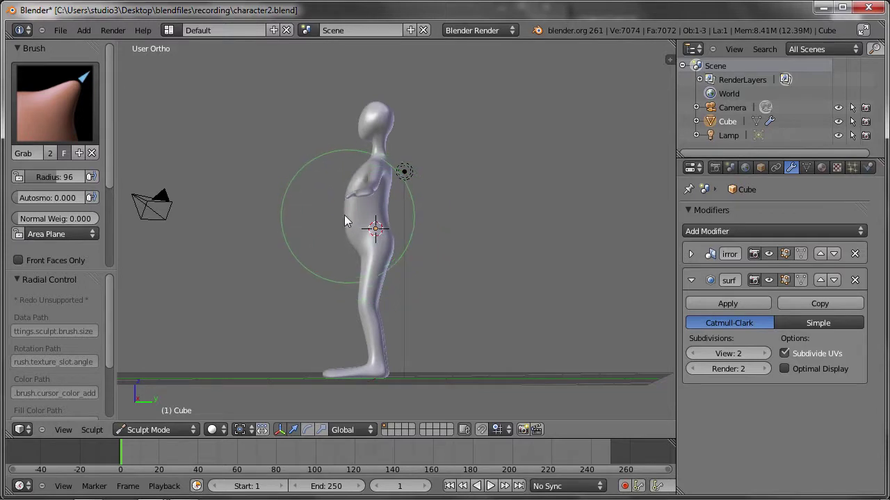
Step: Back in front view, reshape the arm with another grab stroke
{"action": "middle_click_drag", "start_coordinate": [344, 215], "coordinate": [449, 226]}
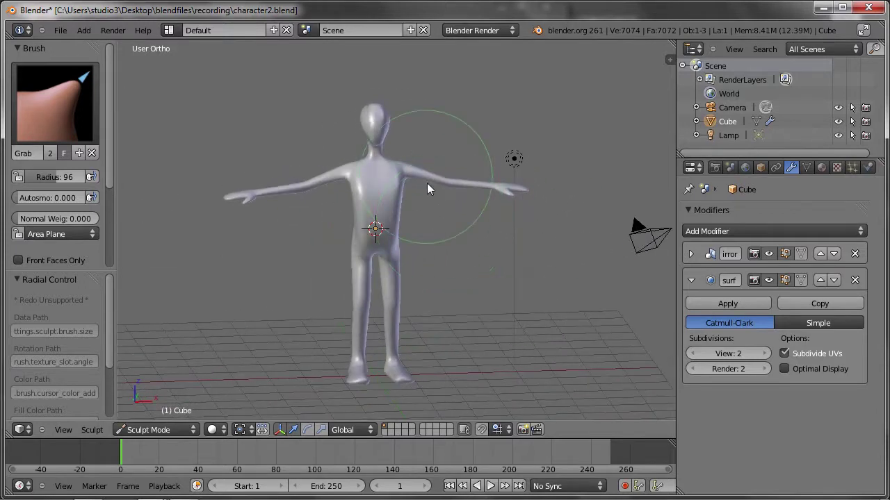
{"action": "scroll", "coordinate": [417, 178], "scroll_direction": "up", "scroll_amount": 2}
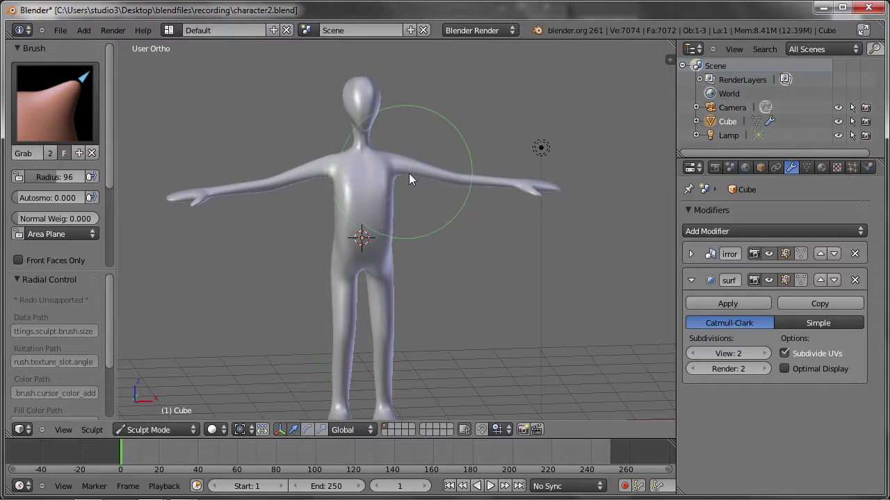
{"action": "left_click_drag", "start_coordinate": [409, 173], "coordinate": [419, 180]}
{"action": "mouse_move", "coordinate": [412, 195]}
{"action": "middle_mouse_down"}
{"action": "mouse_move", "coordinate": [399, 178]}
{"action": "mouse_move", "coordinate": [408, 185]}
{"action": "middle_mouse_up"}
{"action": "scroll", "coordinate": [399, 178], "scroll_direction": "up", "scroll_amount": 2}
Step: Select the SculptDraw brush and build up the belly surface
{"action": "left_click", "coordinate": [50, 85]}
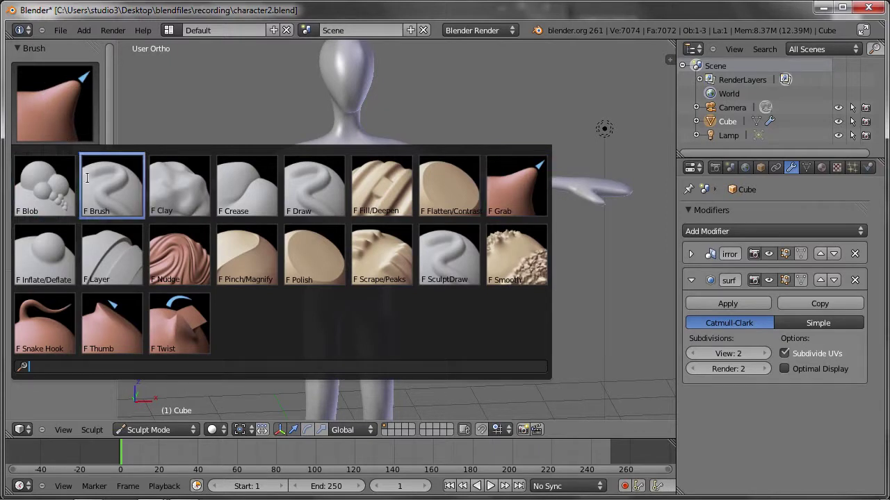
{"action": "left_click", "coordinate": [451, 260]}
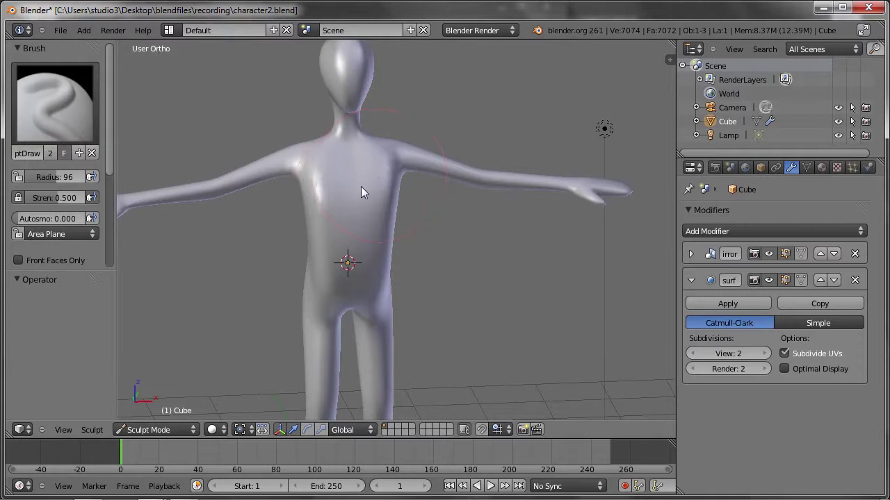
{"action": "left_click_drag", "start_coordinate": [361, 249], "coordinate": [353, 268]}
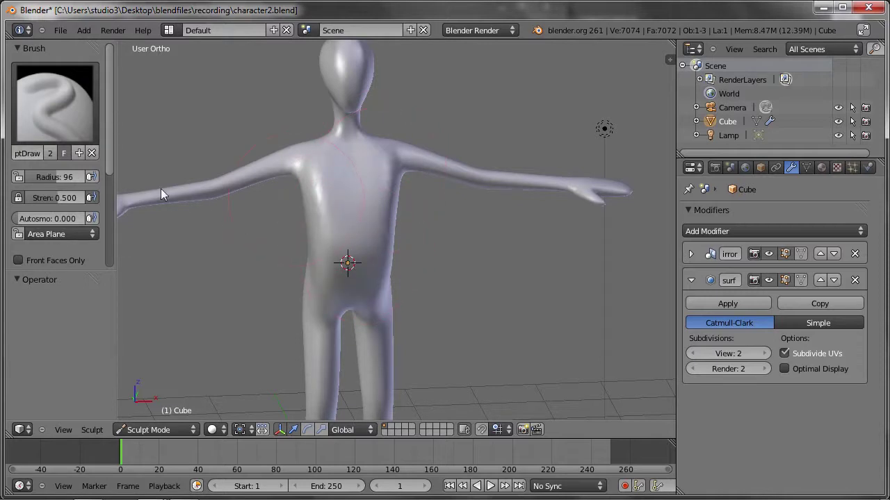
{"action": "left_click_drag", "start_coordinate": [109, 148], "coordinate": [107, 187]}
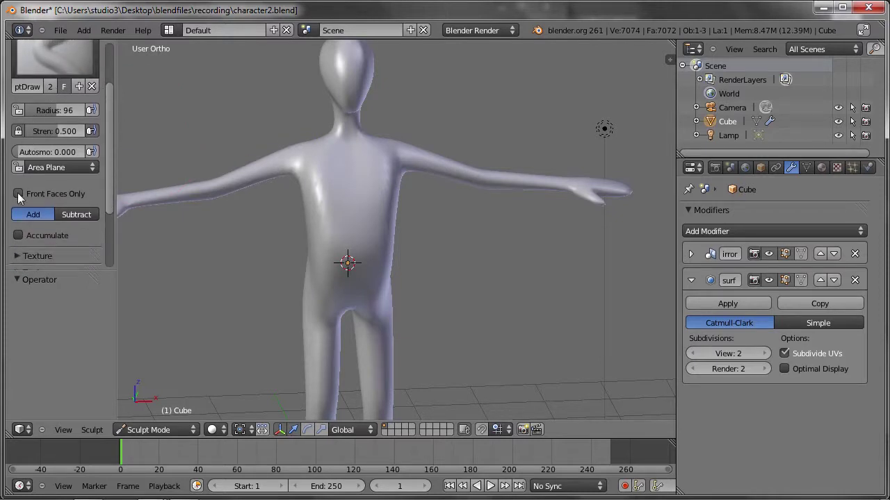
Step: Carve a crease into the chest with Subtract, then inflate and refine the chest and belly with Add
{"action": "left_click", "coordinate": [82, 215]}
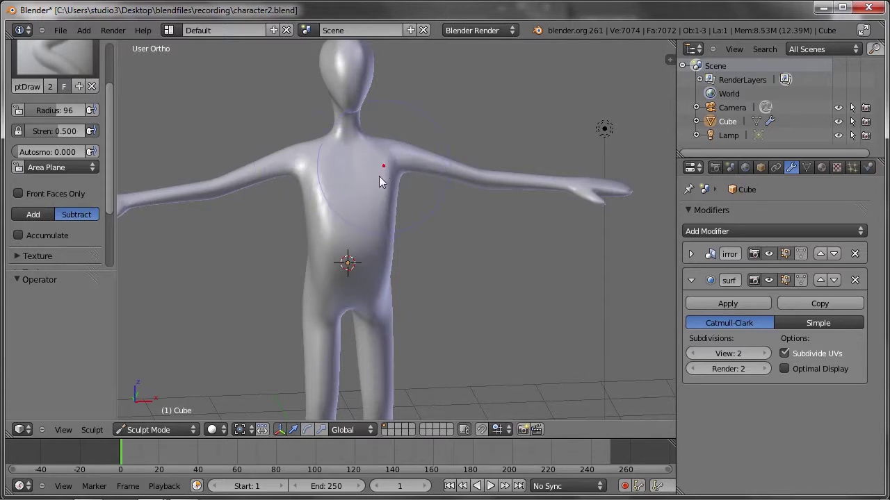
{"action": "left_click_drag", "start_coordinate": [375, 182], "coordinate": [324, 231]}
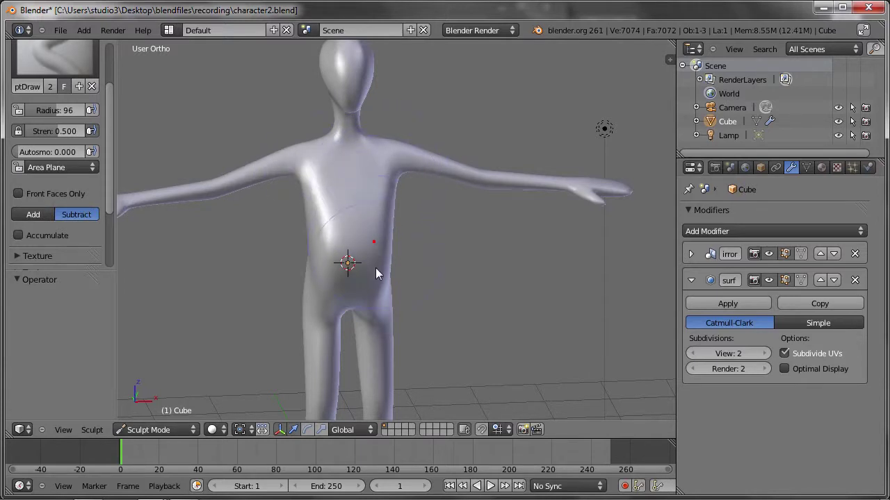
{"action": "left_click", "coordinate": [34, 214]}
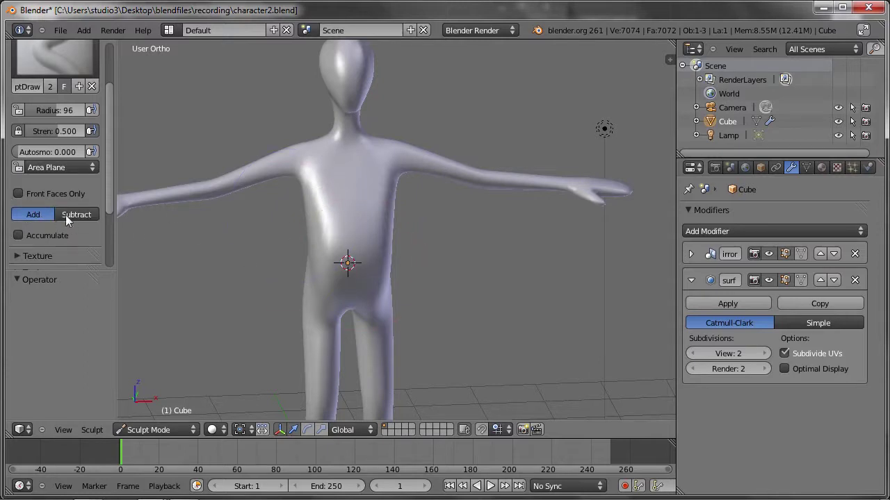
{"action": "mouse_move", "coordinate": [250, 194]}
{"action": "middle_mouse_down"}
{"action": "mouse_move", "coordinate": [445, 238]}
{"action": "mouse_move", "coordinate": [346, 210]}
{"action": "mouse_move", "coordinate": [357, 180]}
{"action": "middle_mouse_up"}
{"action": "mouse_move", "coordinate": [373, 169]}
{"action": "left_mouse_down"}
{"action": "mouse_move", "coordinate": [347, 208]}
{"action": "mouse_move", "coordinate": [348, 264]}
{"action": "left_mouse_up"}
{"action": "mouse_move", "coordinate": [346, 182]}
{"action": "left_mouse_down"}
{"action": "mouse_move", "coordinate": [352, 222]}
{"action": "mouse_move", "coordinate": [334, 235]}
{"action": "mouse_move", "coordinate": [356, 257]}
{"action": "left_mouse_up"}
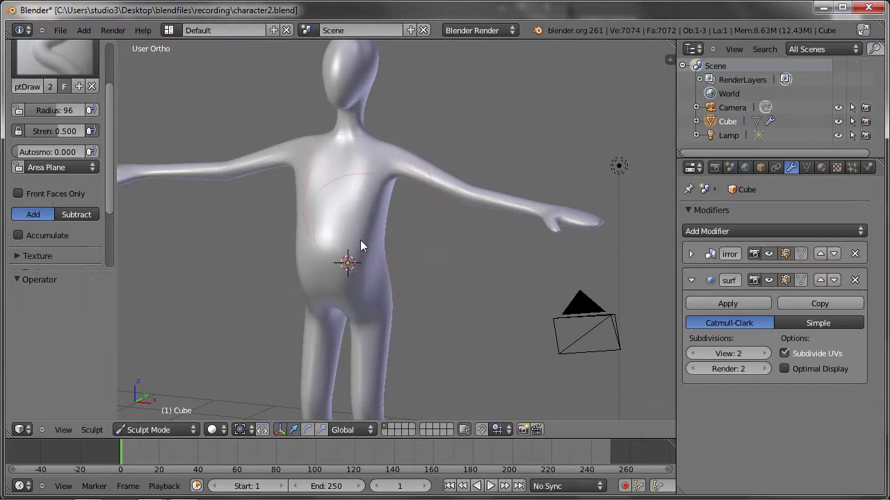
Step: Switch back to the Grab brush and nudge the right arm from a three-quarter view
{"action": "mouse_move", "coordinate": [367, 292]}
{"action": "middle_mouse_down"}
{"action": "mouse_move", "coordinate": [403, 276]}
{"action": "mouse_move", "coordinate": [397, 257]}
{"action": "mouse_move", "coordinate": [352, 255]}
{"action": "middle_mouse_up"}
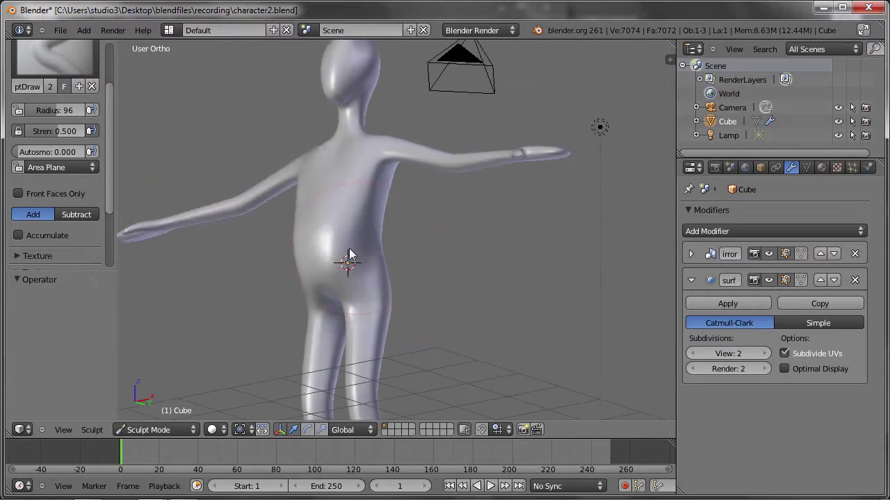
{"action": "mouse_move", "coordinate": [378, 297]}
{"action": "middle_mouse_down"}
{"action": "mouse_move", "coordinate": [311, 322]}
{"action": "mouse_move", "coordinate": [294, 255]}
{"action": "mouse_move", "coordinate": [390, 271]}
{"action": "mouse_move", "coordinate": [372, 258]}
{"action": "middle_mouse_up"}
{"action": "scroll", "coordinate": [368, 163], "scroll_direction": "up", "scroll_amount": 2}
{"action": "scroll", "coordinate": [368, 165], "scroll_direction": "up", "scroll_amount": 1}
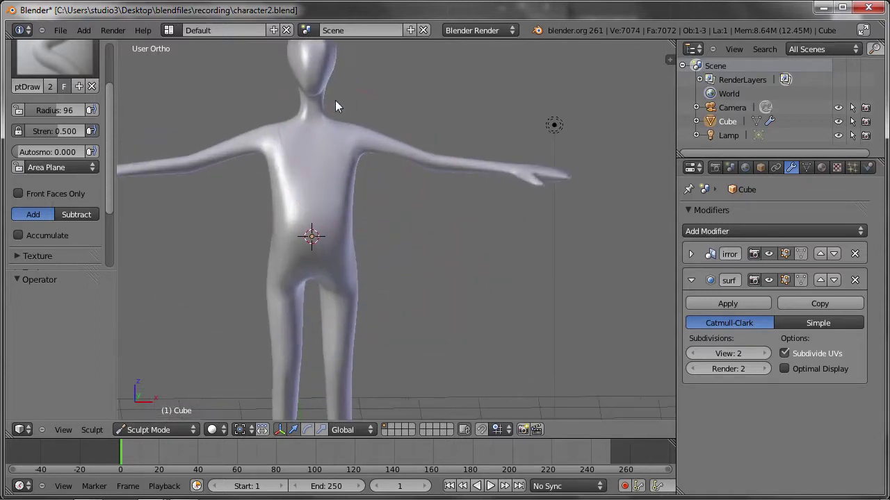
{"action": "key", "text": "g"}
{"action": "left_click_drag", "start_coordinate": [351, 132], "coordinate": [367, 137]}
{"action": "left_click_drag", "start_coordinate": [432, 174], "coordinate": [435, 167]}
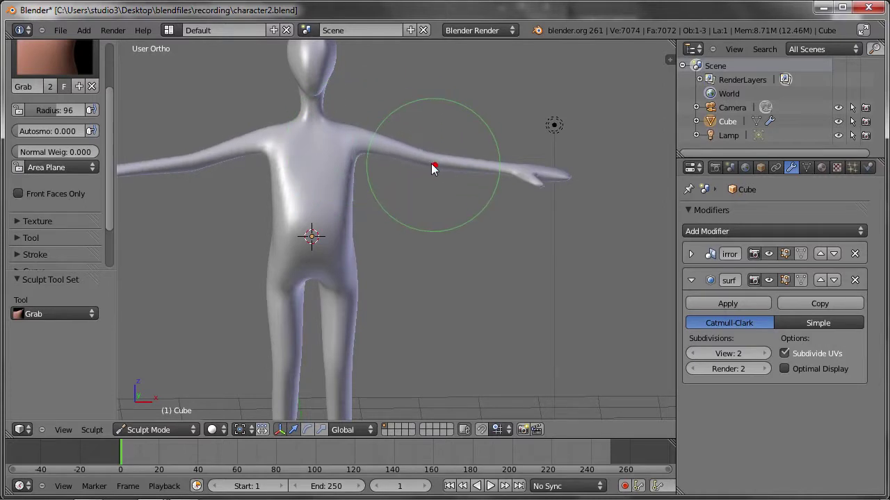
{"action": "scroll", "coordinate": [431, 232], "scroll_direction": "down", "scroll_amount": 1}
{"action": "scroll", "coordinate": [434, 235], "scroll_direction": "down", "scroll_amount": 1}
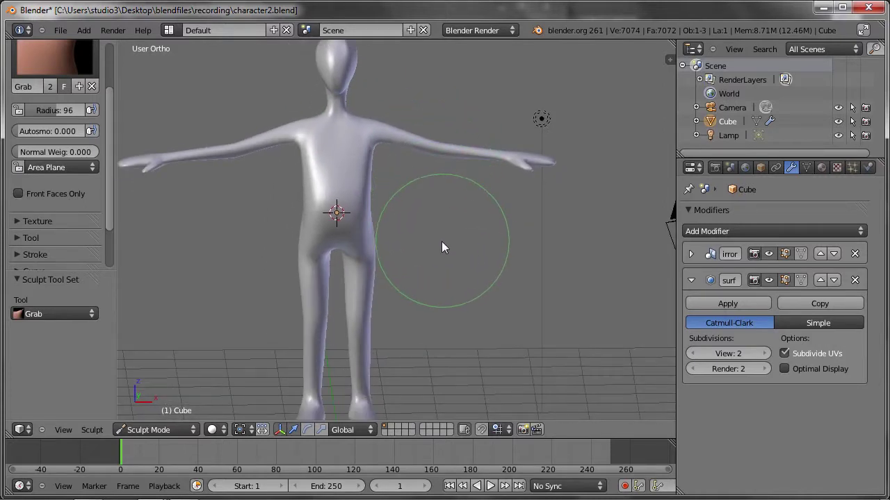
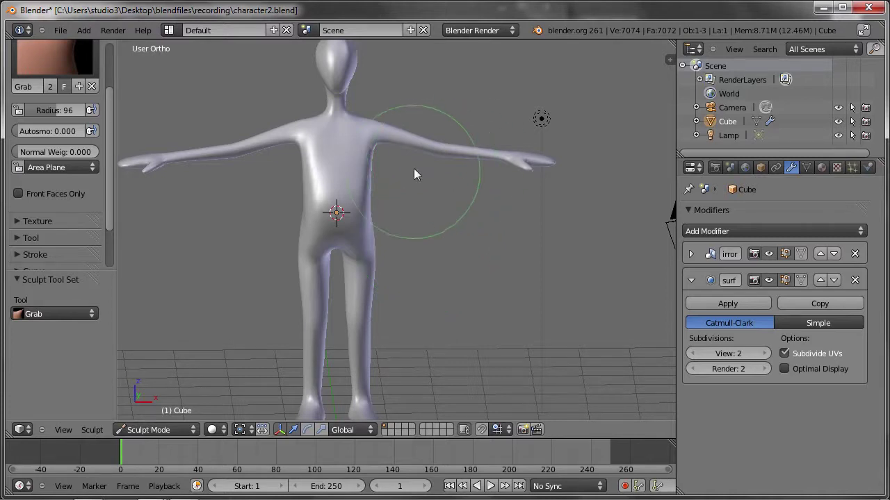
Step: Select the whole mesh in Edit Mode, then return to Sculpt Mode
{"action": "scroll", "coordinate": [410, 194], "scroll_direction": "up", "scroll_amount": 1}
{"action": "scroll", "coordinate": [400, 201], "scroll_direction": "up", "scroll_amount": 1}
{"action": "key", "text": "Tab"}
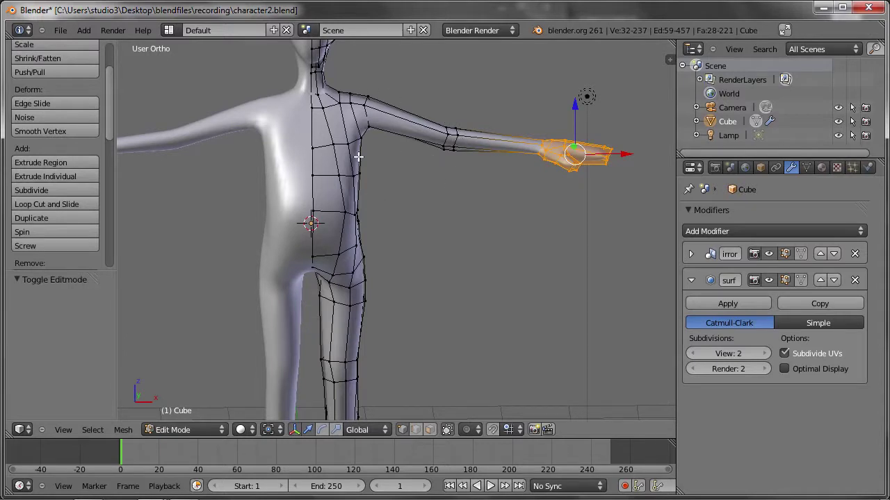
{"action": "key", "text": "a"}
{"action": "key", "text": "a"}
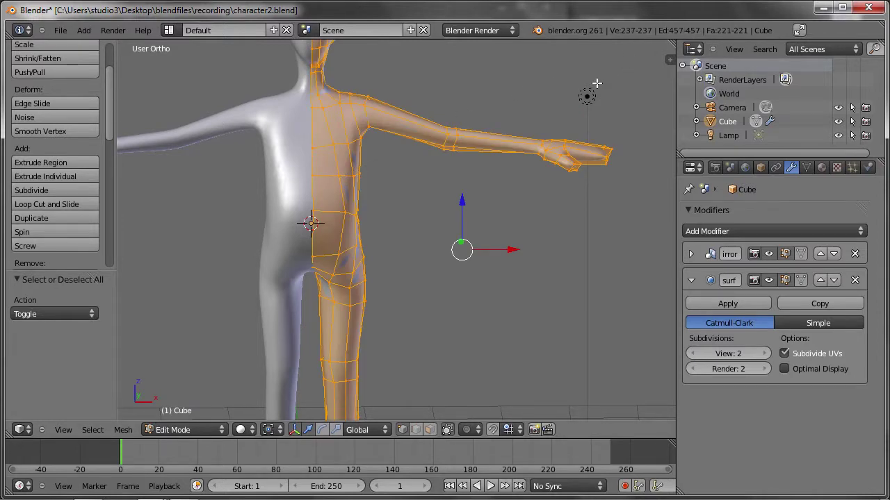
{"action": "key", "text": "ctrl+Tab"}
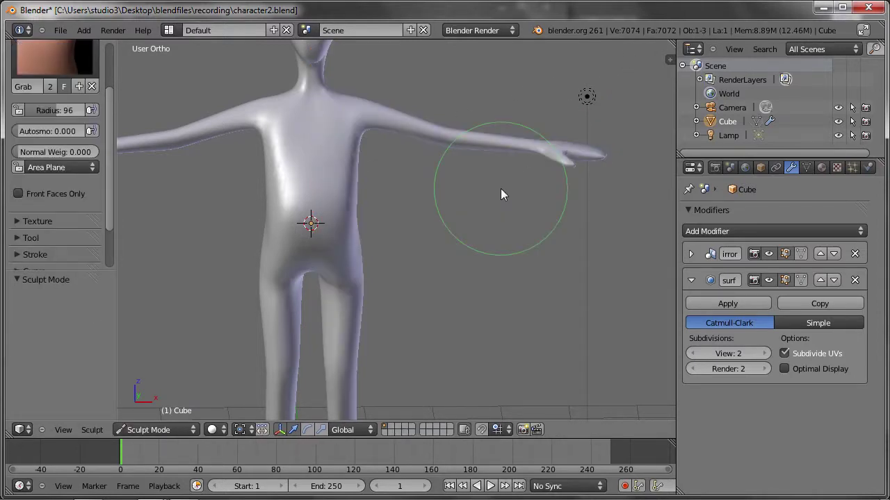
Step: Pull both arms slightly with a mirrored Grab stroke from a frontal view
{"action": "mouse_move", "coordinate": [444, 221]}
{"action": "middle_mouse_down"}
{"action": "mouse_move", "coordinate": [452, 205]}
{"action": "mouse_move", "coordinate": [471, 214]}
{"action": "middle_mouse_up"}
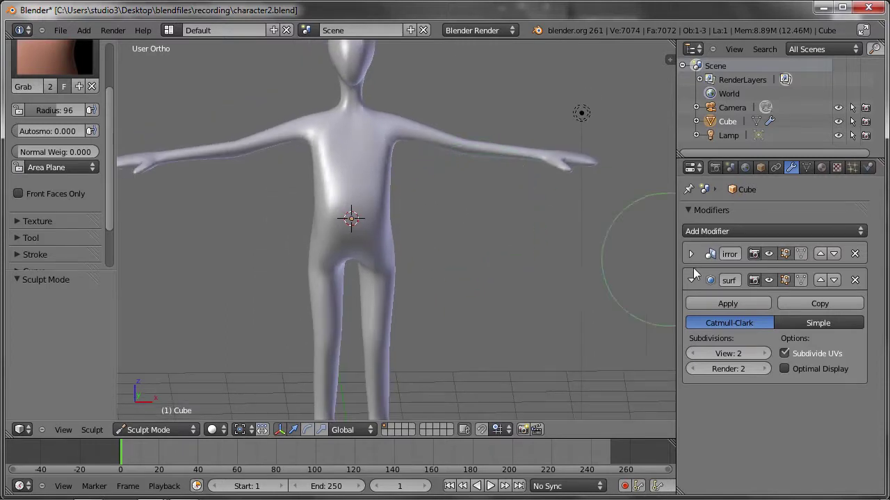
{"action": "left_click_drag", "start_coordinate": [553, 156], "coordinate": [553, 166]}
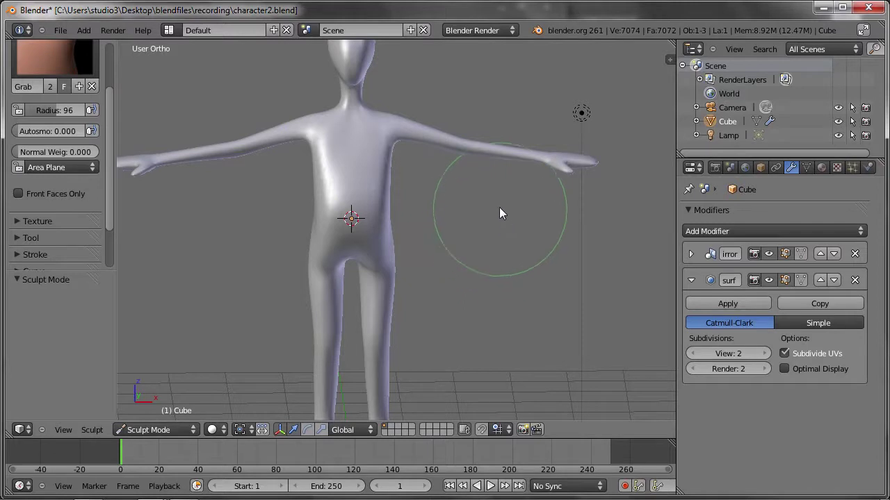
{"action": "mouse_move", "coordinate": [506, 234]}
{"action": "middle_mouse_down"}
{"action": "mouse_move", "coordinate": [460, 230]}
{"action": "mouse_move", "coordinate": [421, 190]}
{"action": "middle_mouse_up"}
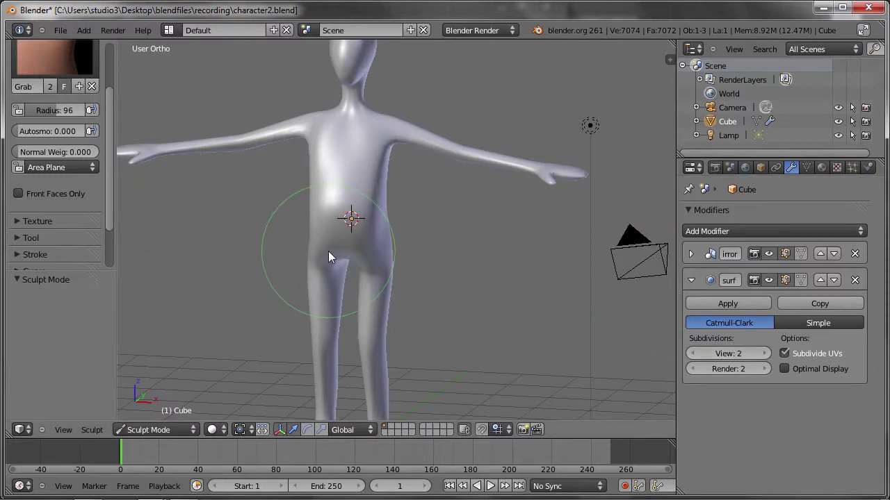
Step: Apply Shade Flat to the character through the operator search ('fl')
{"action": "key", "text": "space"}
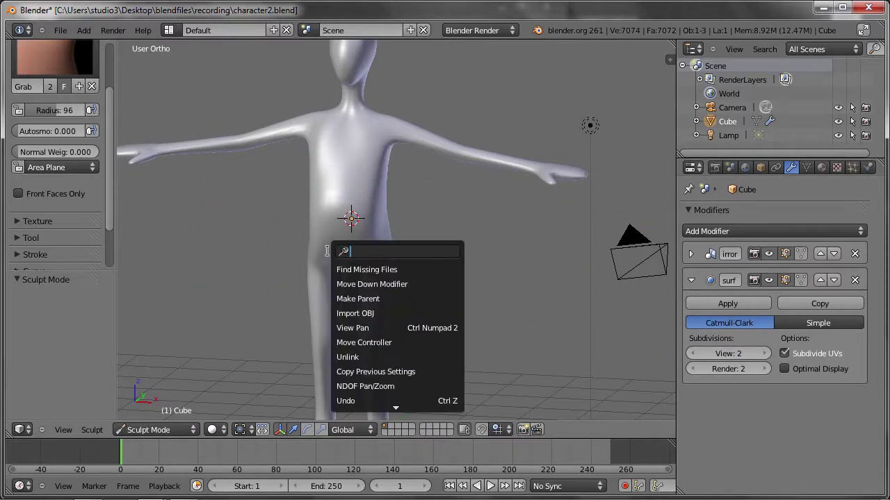
{"action": "type", "text": "fl"}
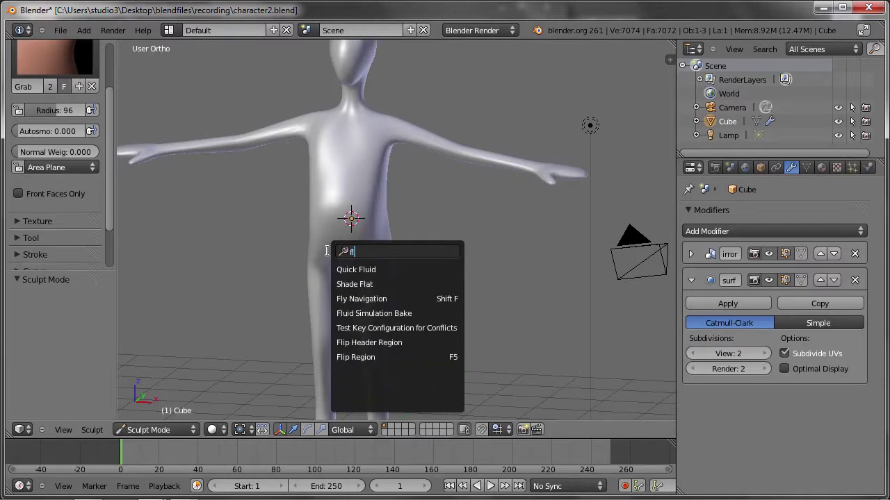
{"action": "key", "text": "Down"}
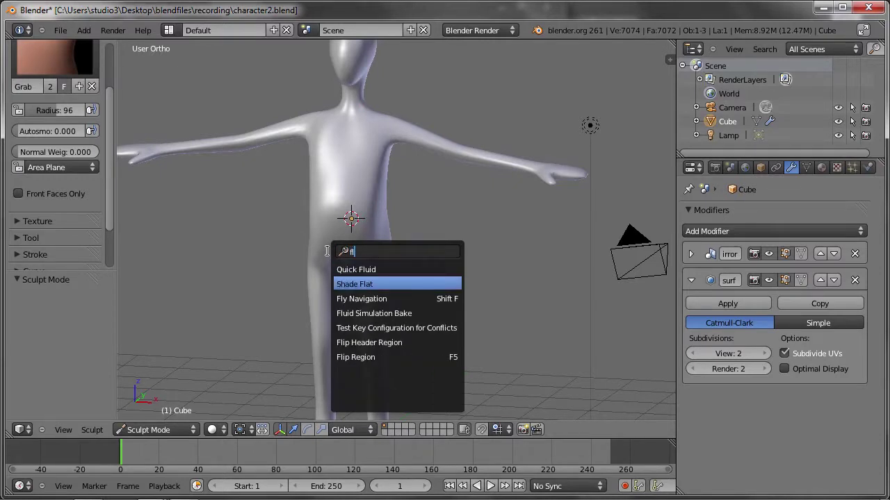
{"action": "key", "text": "Return"}
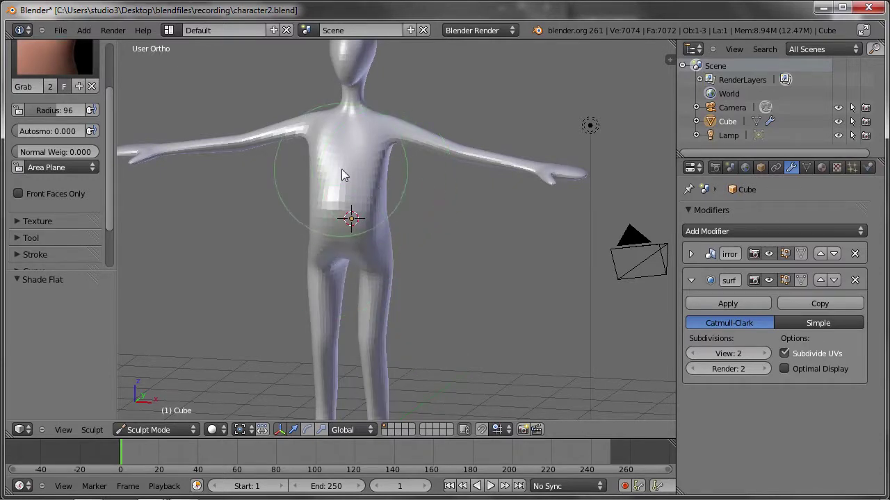
{"action": "scroll", "coordinate": [347, 171], "scroll_direction": "up", "scroll_amount": 2}
{"action": "middle_click_drag", "start_coordinate": [346, 184], "coordinate": [379, 194]}
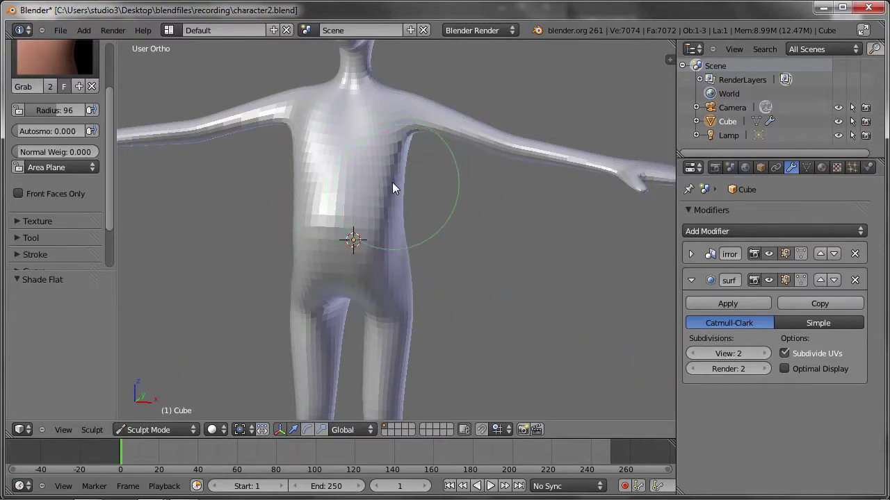
Step: Select two chest vertices on the mesh cage in Edit Mode, then return to sculpting
{"action": "key", "text": "Tab"}
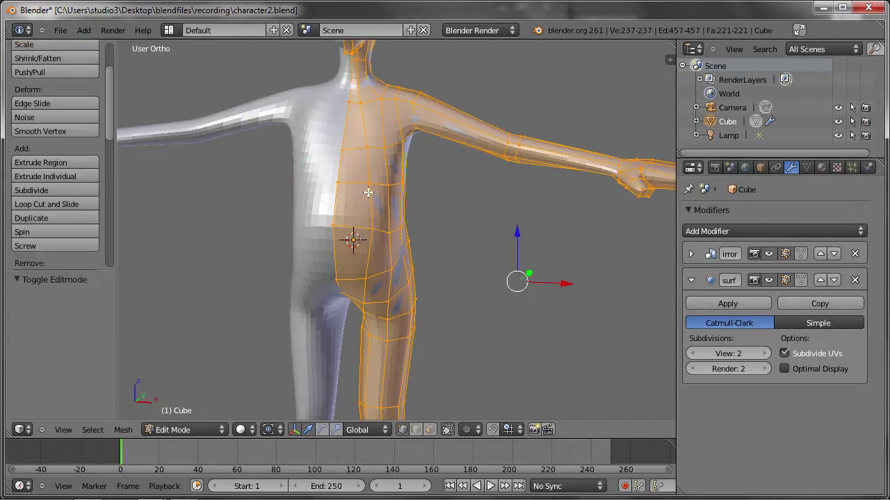
{"action": "right_click", "coordinate": [372, 183]}
{"action": "right_click", "coordinate": [409, 183], "text": "shift"}
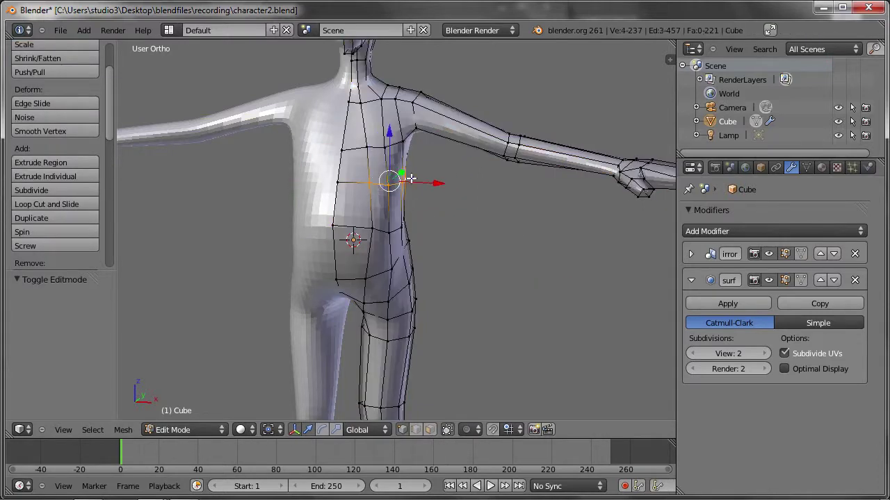
{"action": "key", "text": "Tab"}
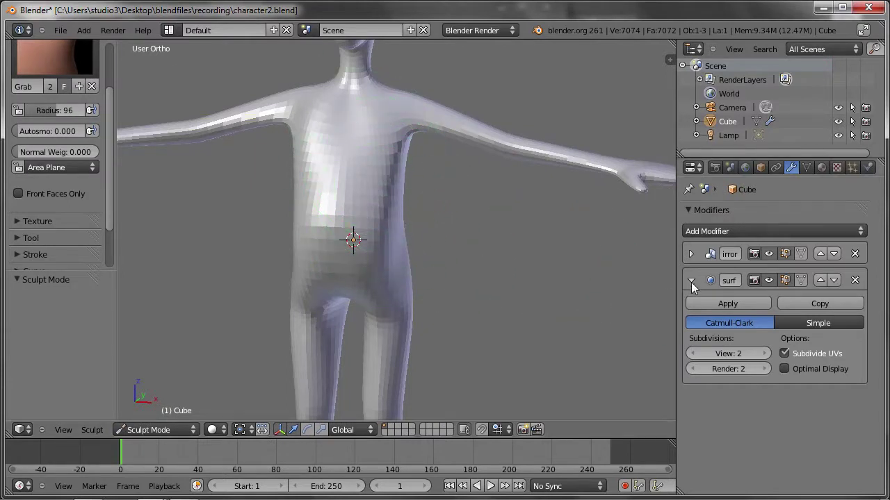
Step: Zoom out and save the file as character2.blend
{"action": "scroll", "coordinate": [387, 238], "scroll_direction": "down", "scroll_amount": 1}
{"action": "scroll", "coordinate": [395, 246], "scroll_direction": "down", "scroll_amount": 1}
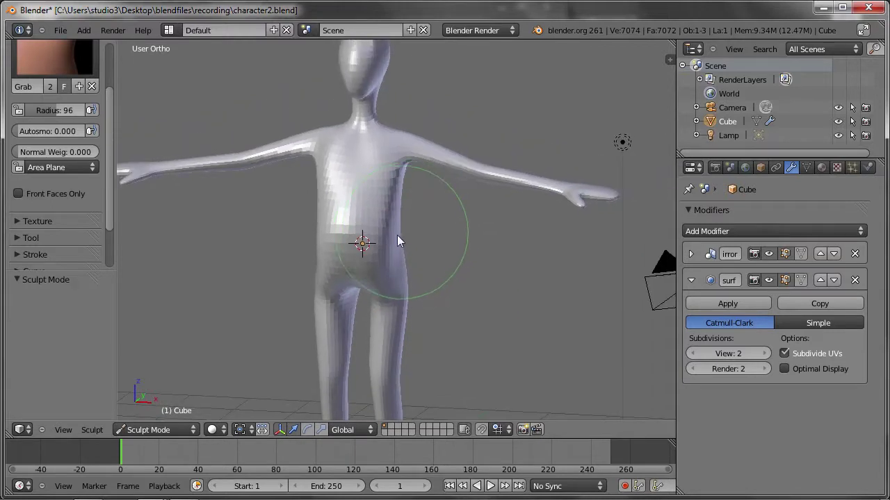
{"action": "scroll", "coordinate": [397, 235], "scroll_direction": "down", "scroll_amount": 1}
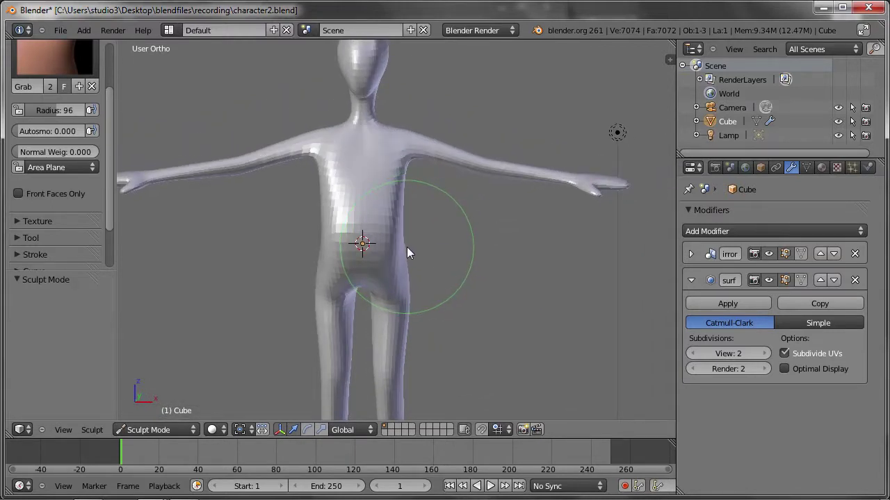
{"action": "key", "text": "ctrl+s"}
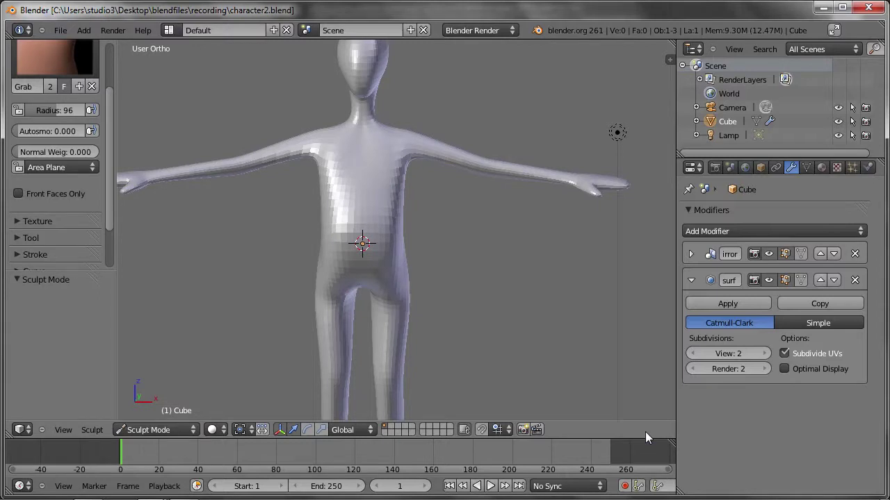
Step: Add a Multiresolution modifier from the Generate column and widen the properties panel
{"action": "left_click", "coordinate": [706, 231]}
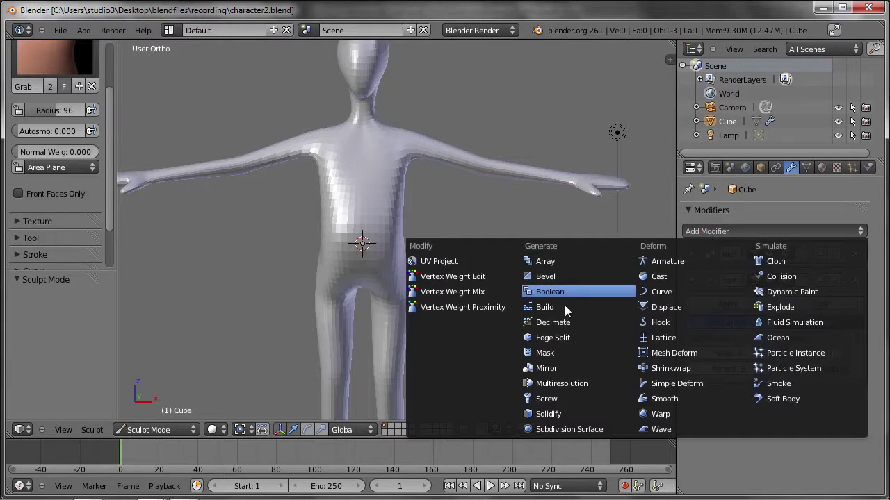
{"action": "left_click", "coordinate": [565, 384]}
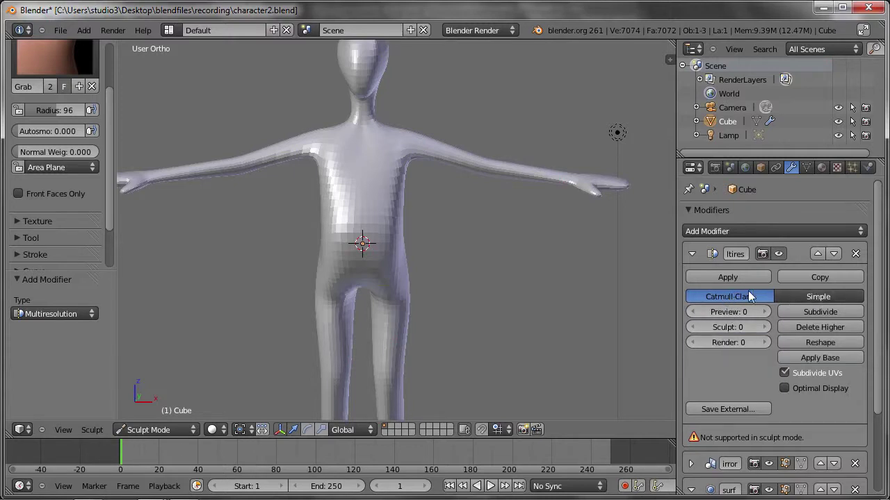
{"action": "scroll", "coordinate": [712, 448], "scroll_direction": "down", "scroll_amount": 4}
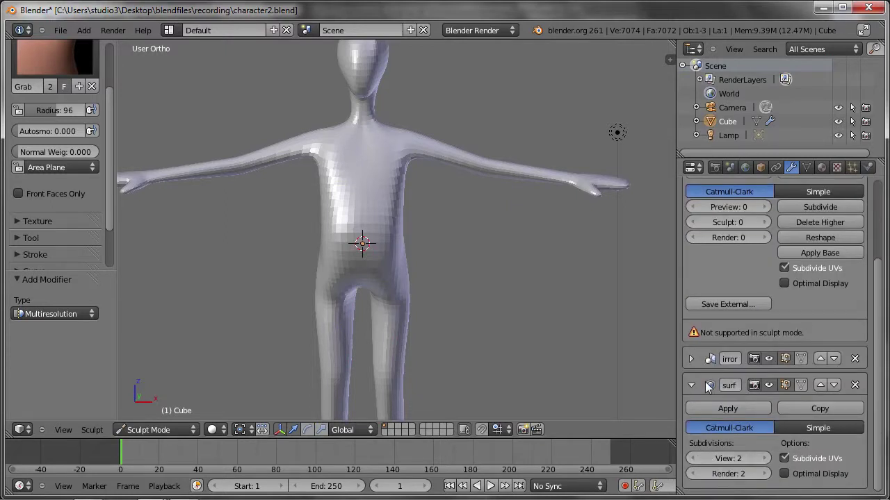
{"action": "left_click_drag", "start_coordinate": [676, 383], "coordinate": [610, 384]}
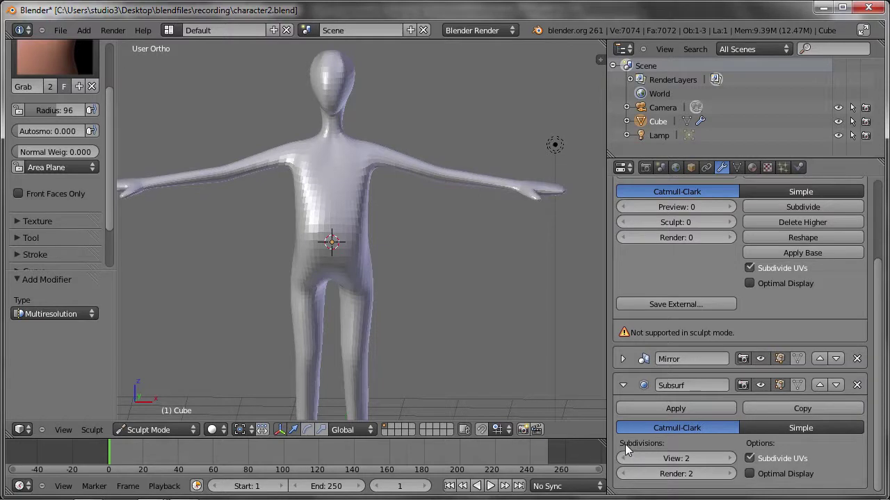
{"action": "scroll", "coordinate": [665, 442], "scroll_direction": "up", "scroll_amount": 1}
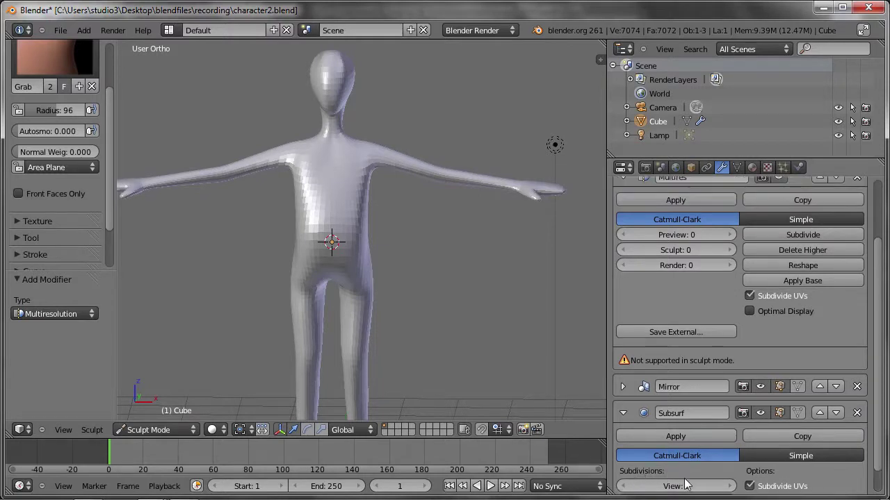
{"action": "scroll", "coordinate": [717, 342], "scroll_direction": "up", "scroll_amount": 2}
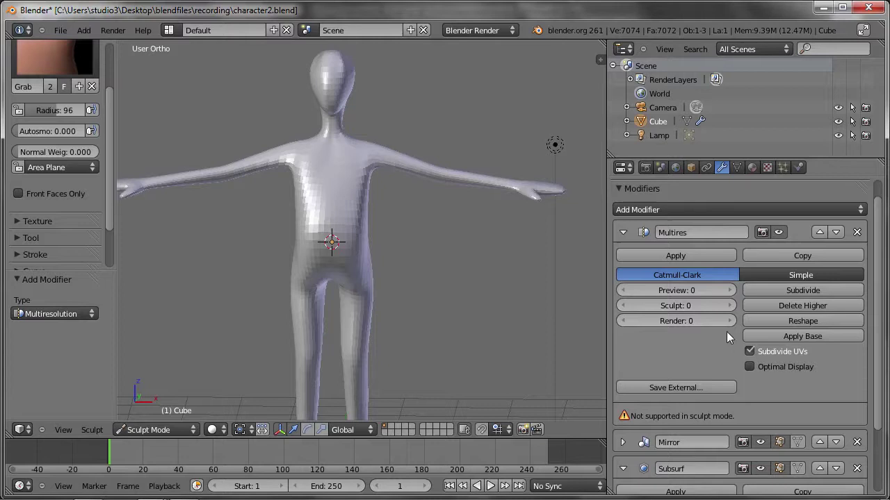
Step: Subdivide the Multires modifier to level 1, then delete the modifier
{"action": "left_click", "coordinate": [805, 288]}
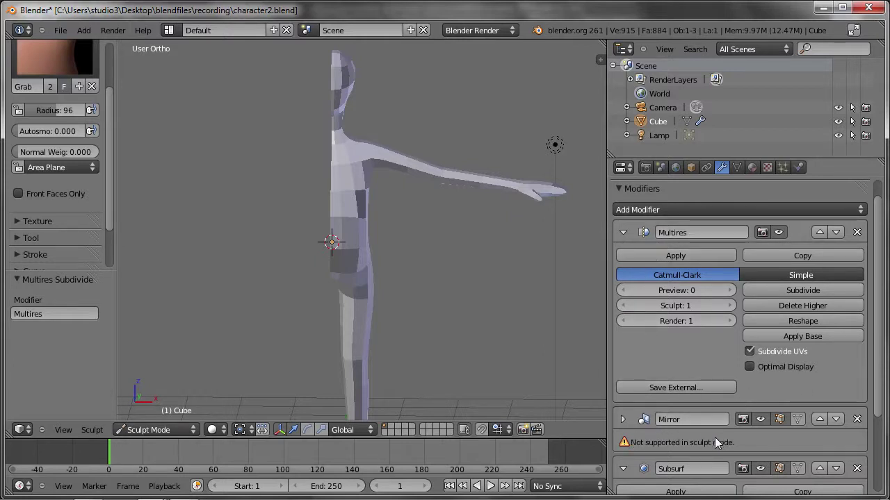
{"action": "scroll", "coordinate": [714, 437], "scroll_direction": "down", "scroll_amount": 4}
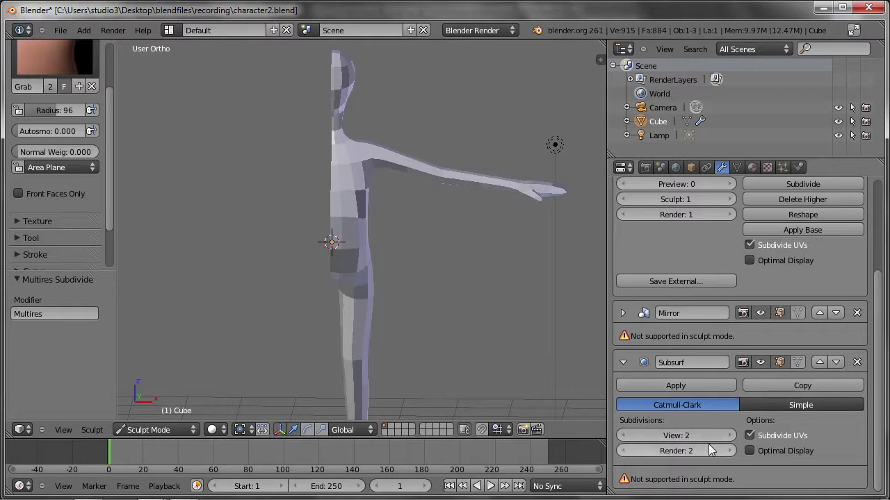
{"action": "scroll", "coordinate": [708, 443], "scroll_direction": "up", "scroll_amount": 4}
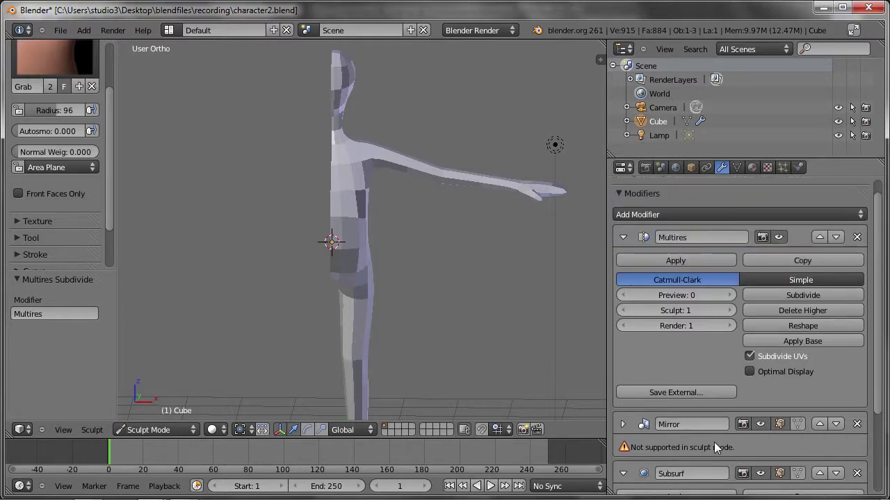
{"action": "left_click", "coordinate": [858, 238]}
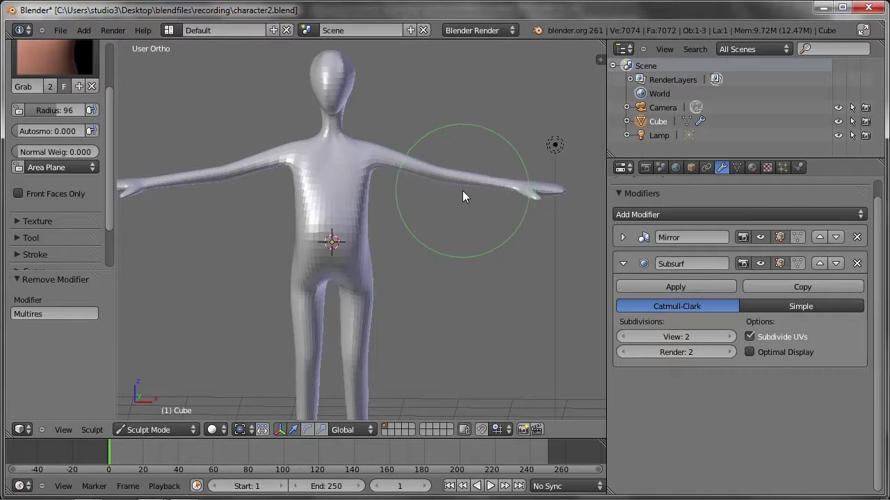
Step: In Edit Mode, loop-cut new edge loops across the upper arm and forearm
{"action": "key", "text": "Tab"}
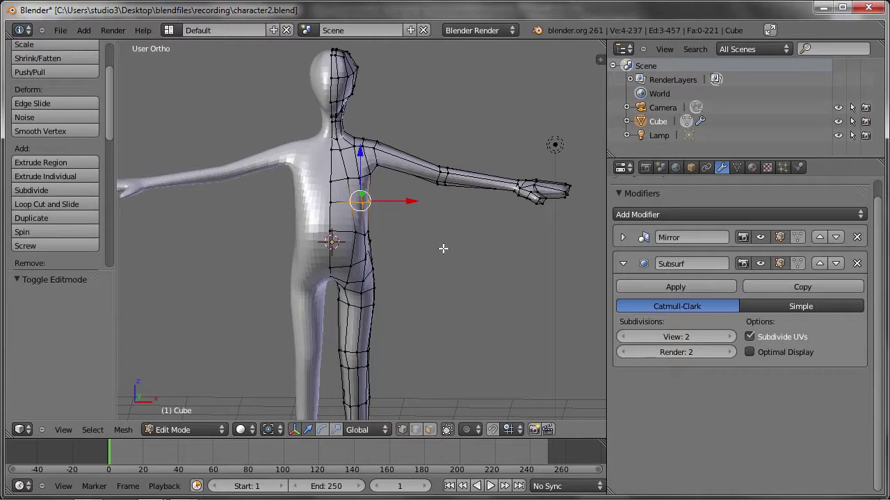
{"action": "mouse_move", "coordinate": [463, 219]}
{"action": "middle_mouse_down"}
{"action": "mouse_move", "coordinate": [450, 229]}
{"action": "mouse_move", "coordinate": [427, 223]}
{"action": "middle_mouse_up"}
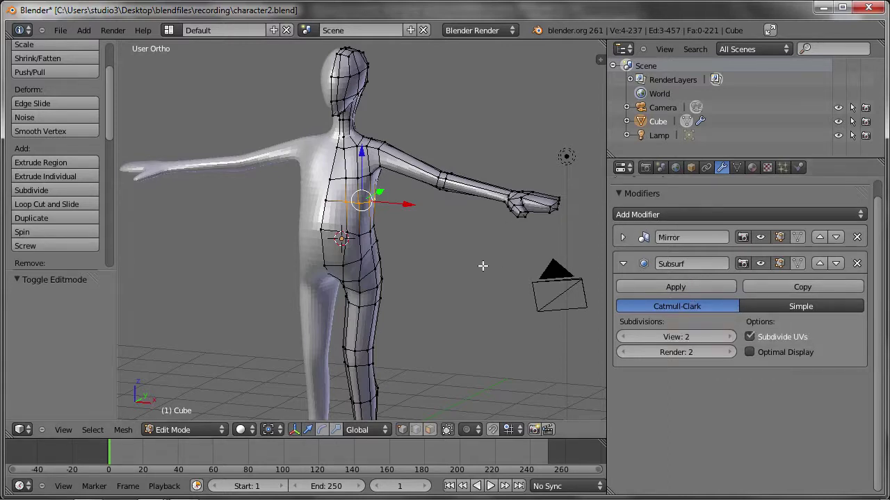
{"action": "middle_click_drag", "start_coordinate": [441, 244], "coordinate": [433, 198], "text": "shift"}
{"action": "scroll", "coordinate": [424, 181], "scroll_direction": "up", "scroll_amount": 2, "text": "shift"}
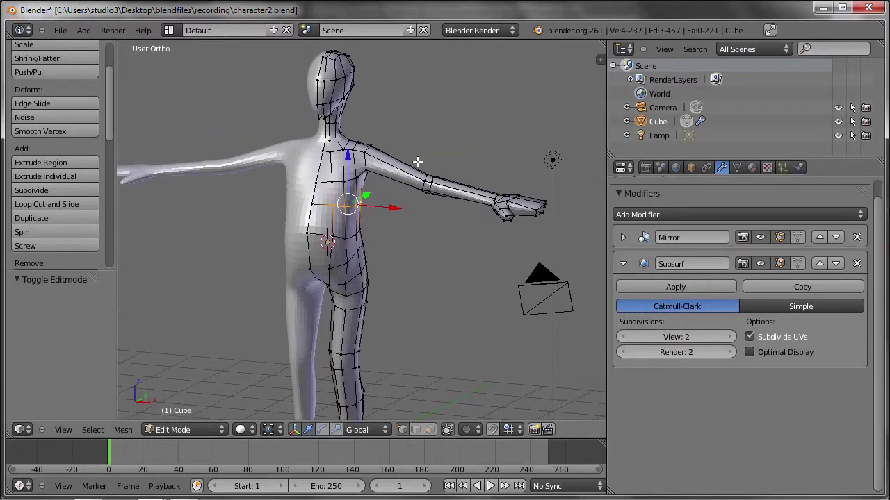
{"action": "scroll", "coordinate": [403, 164], "scroll_direction": "up", "scroll_amount": 2}
{"action": "key", "text": "ctrl+r"}
{"action": "left_click", "coordinate": [396, 169]}
{"action": "key", "text": "ctrl+r"}
{"action": "left_click", "coordinate": [492, 204]}
{"action": "right_click", "coordinate": [493, 204]}
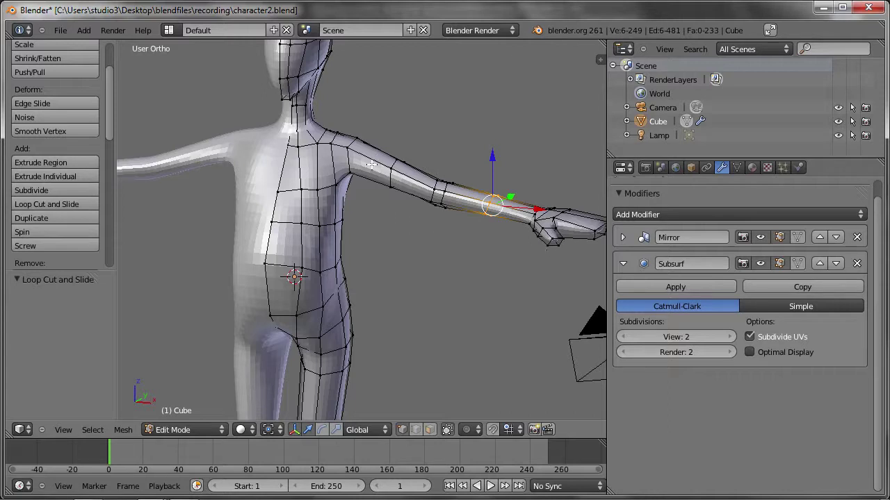
Step: Undo a stray view change, add another centred forearm loop, and return to Sculpt Mode
{"action": "scroll", "coordinate": [372, 165], "scroll_direction": "up", "scroll_amount": 2}
{"action": "scroll", "coordinate": [363, 165], "scroll_direction": "up", "scroll_amount": 2}
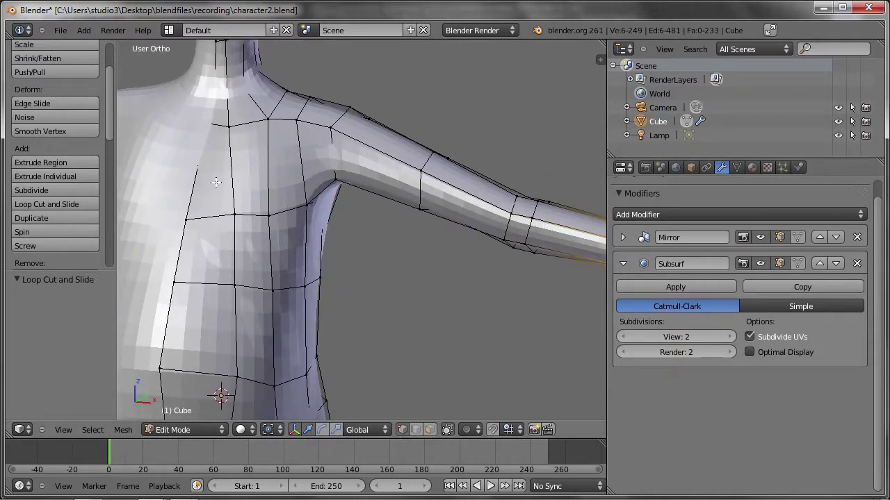
{"action": "scroll", "coordinate": [215, 107], "scroll_direction": "down", "scroll_amount": 3}
{"action": "scroll", "coordinate": [291, 244], "scroll_direction": "up", "scroll_amount": 1}
{"action": "mouse_move", "coordinate": [291, 244]}
{"action": "middle_mouse_down"}
{"action": "mouse_move", "coordinate": [274, 223]}
{"action": "mouse_move", "coordinate": [288, 257]}
{"action": "middle_mouse_up"}
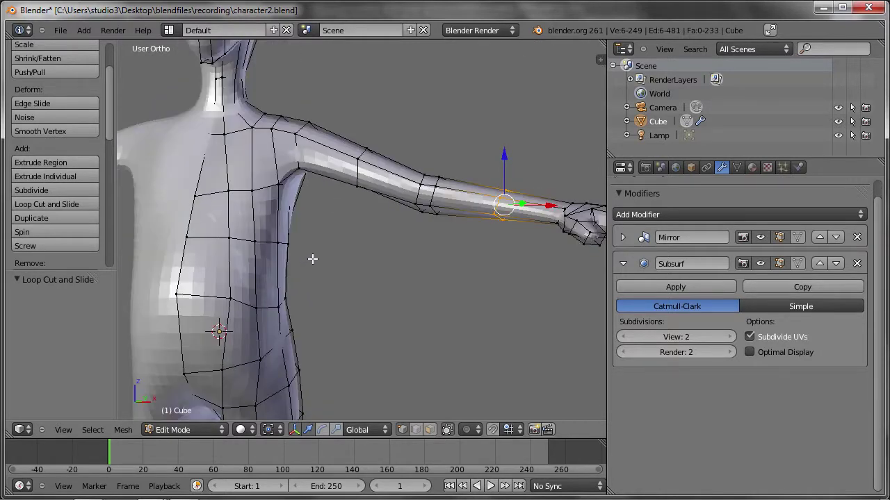
{"action": "key", "text": "ctrl+z"}
{"action": "scroll", "coordinate": [482, 208], "scroll_direction": "up", "scroll_amount": 3}
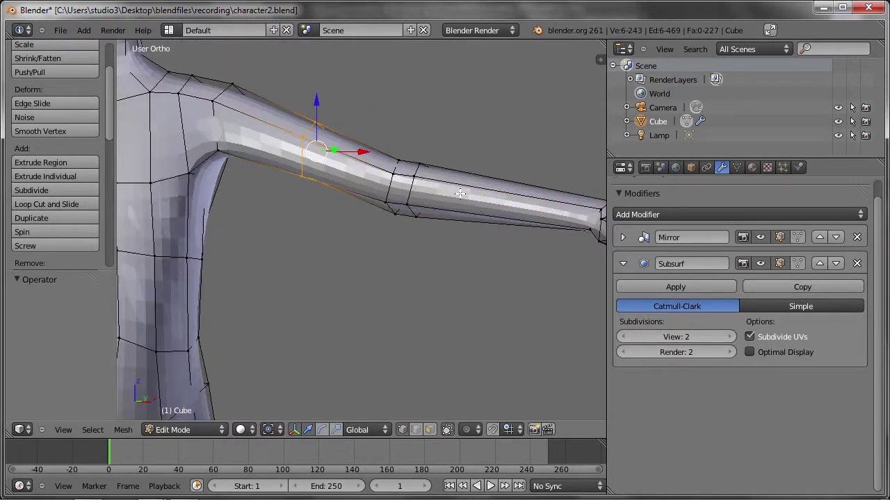
{"action": "middle_click_drag", "start_coordinate": [546, 212], "coordinate": [353, 182], "text": "shift"}
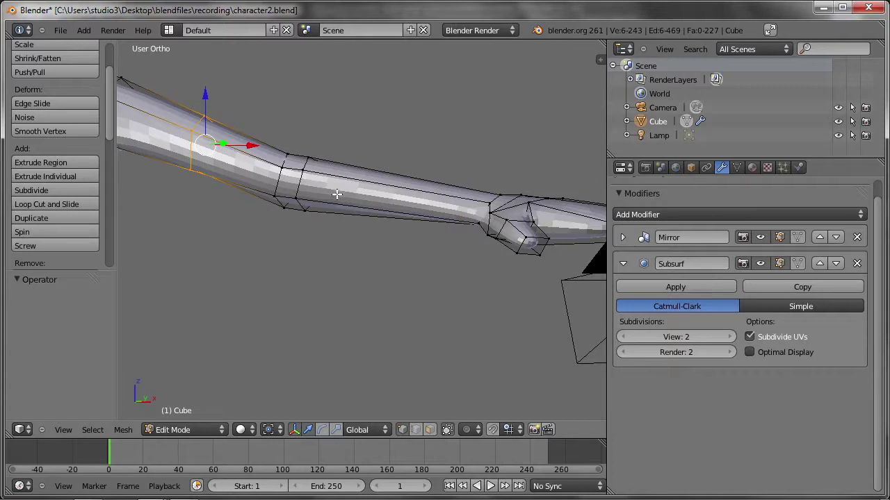
{"action": "key", "text": "ctrl+r"}
{"action": "left_click", "coordinate": [404, 214]}
{"action": "right_click", "coordinate": [404, 214]}
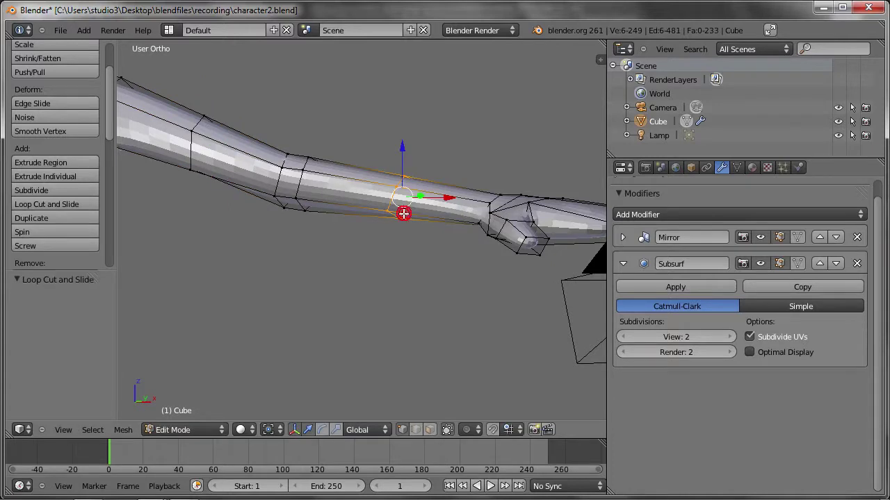
{"action": "scroll", "coordinate": [363, 229], "scroll_direction": "down", "scroll_amount": 5}
{"action": "mouse_move", "coordinate": [335, 217]}
{"action": "middle_mouse_down"}
{"action": "mouse_move", "coordinate": [294, 269]}
{"action": "mouse_move", "coordinate": [347, 244]}
{"action": "middle_mouse_up"}
{"action": "key", "text": "ctrl+Tab"}
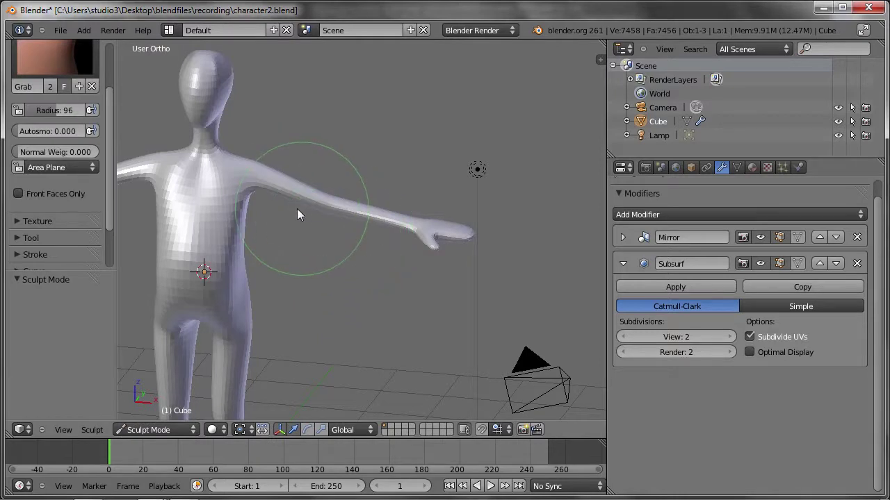
Step: Remove the Subsurf modifier and apply the Mirror modifier into the mesh
{"action": "middle_click_drag", "start_coordinate": [299, 227], "coordinate": [357, 219], "text": "shift"}
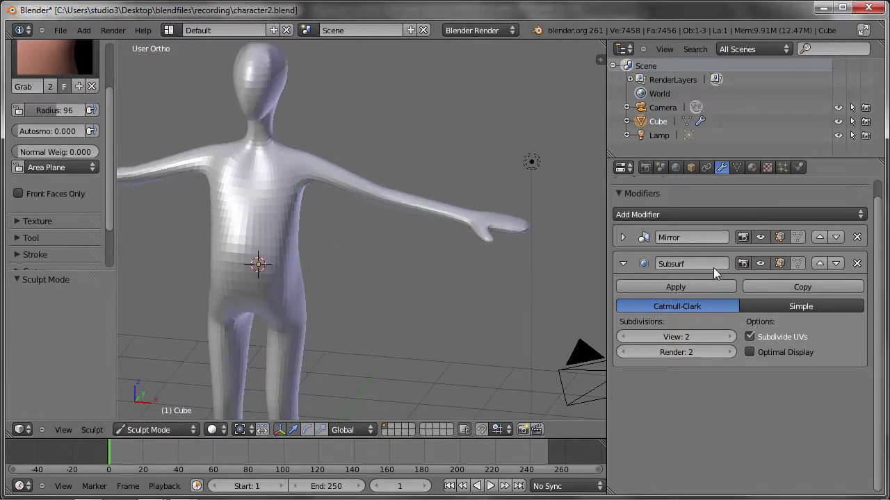
{"action": "left_click", "coordinate": [857, 263]}
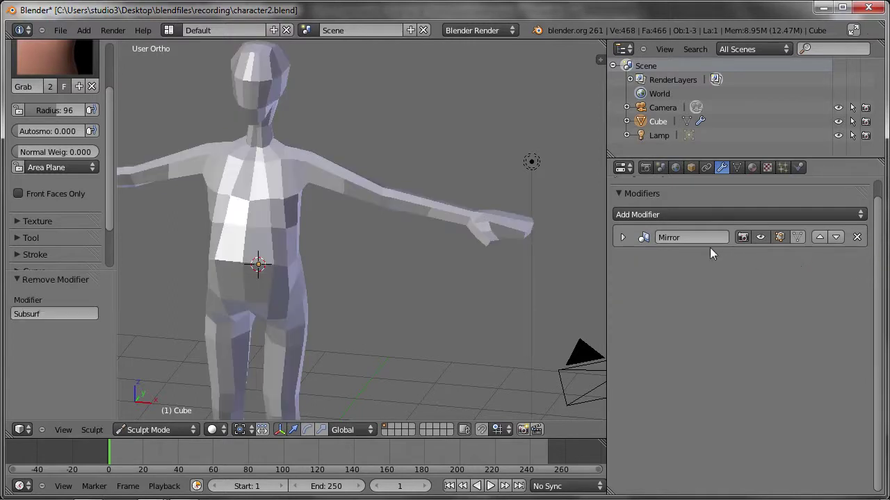
{"action": "left_click", "coordinate": [624, 236]}
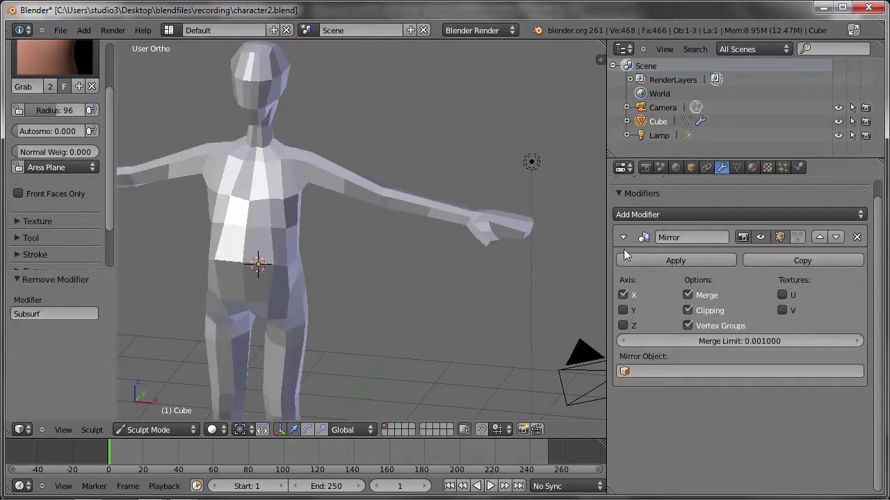
{"action": "left_click", "coordinate": [667, 262]}
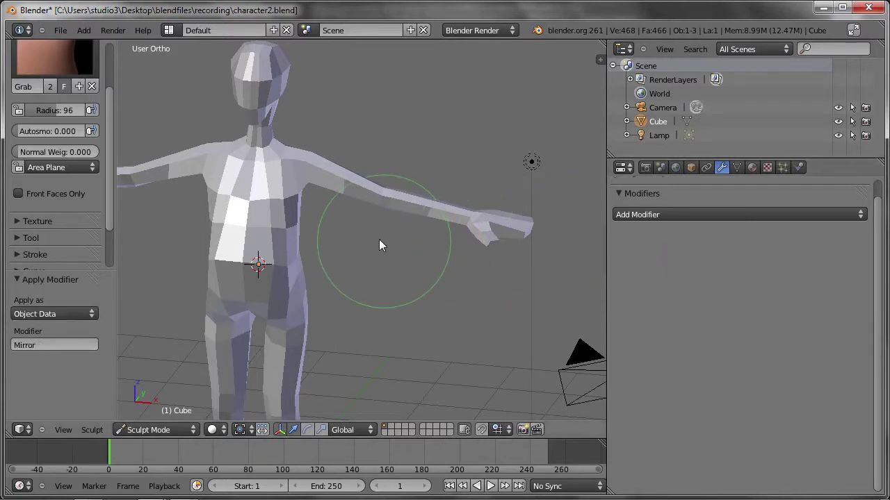
Step: Select edge loops along both arms, then add a Multiresolution modifier at level 0
{"action": "key", "text": "Tab"}
{"action": "middle_click_drag", "start_coordinate": [257, 221], "coordinate": [351, 203], "text": "shift"}
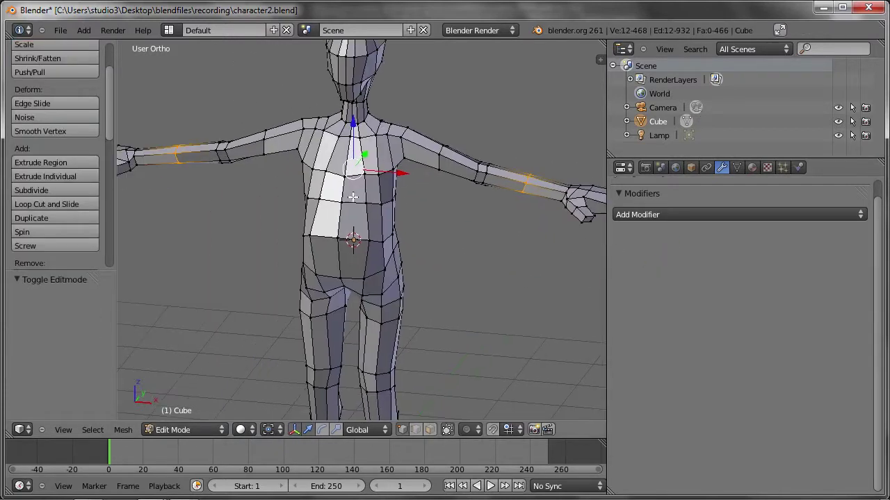
{"action": "right_click", "coordinate": [190, 142], "text": "alt"}
{"action": "right_click", "coordinate": [177, 159], "text": "alt"}
{"action": "right_click", "coordinate": [225, 147], "text": "alt"}
{"action": "right_click", "coordinate": [264, 134], "text": "alt"}
{"action": "right_click", "coordinate": [483, 183], "text": "alt"}
{"action": "key", "text": "Tab"}
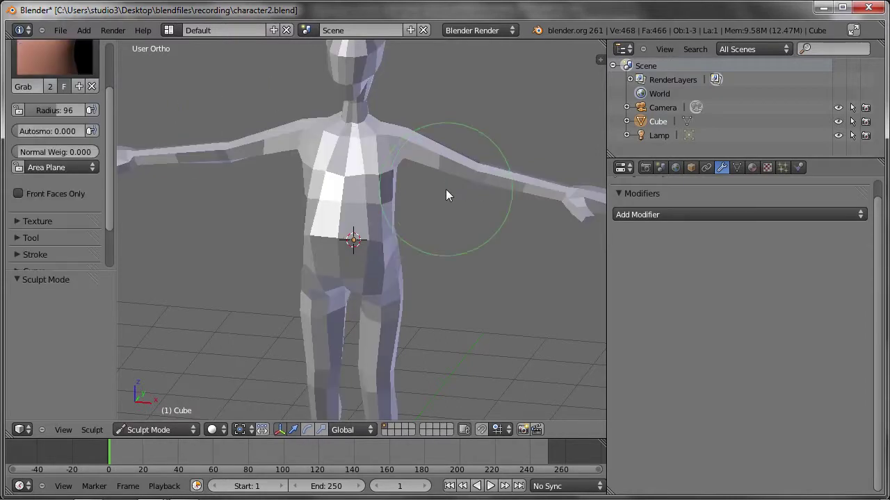
{"action": "left_click", "coordinate": [656, 214]}
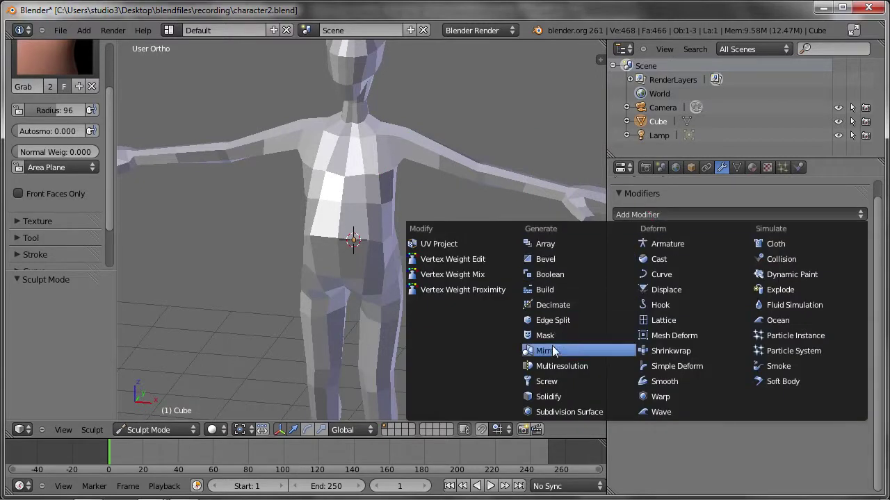
{"action": "left_click", "coordinate": [561, 366]}
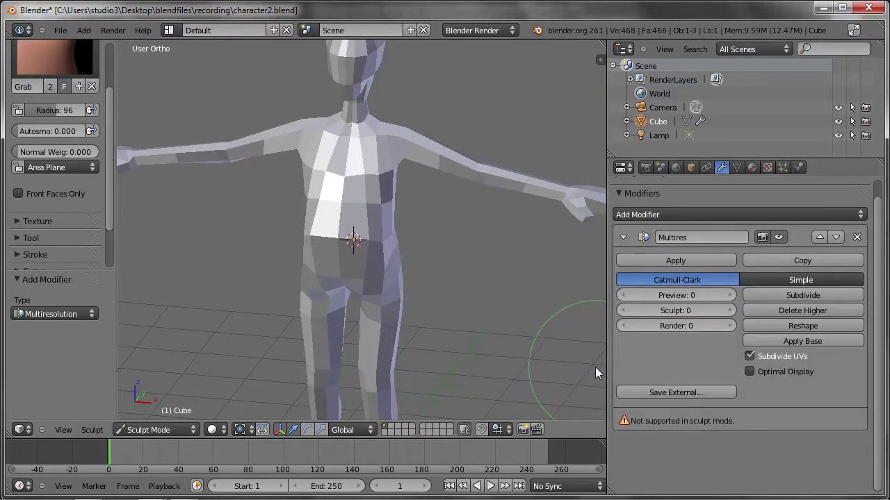
Step: Subdivide the Multires modifier twice so sculpt and render levels reach 2
{"action": "left_click", "coordinate": [807, 293]}
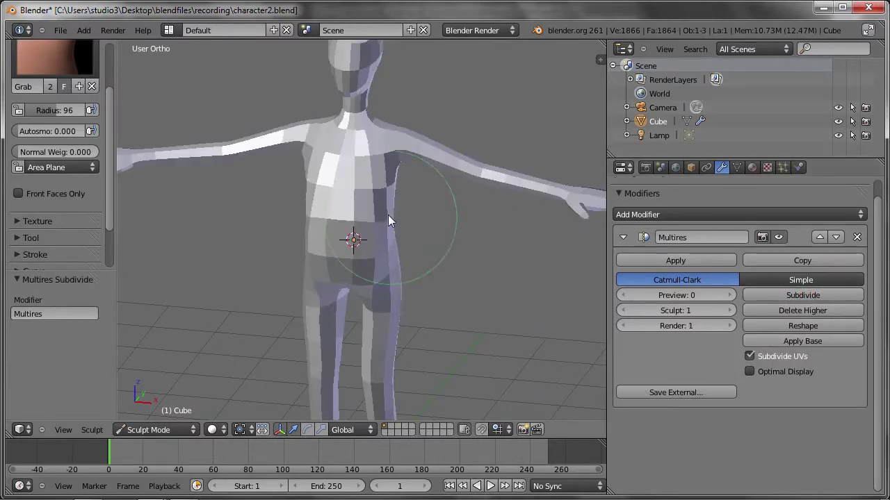
{"action": "left_click_drag", "start_coordinate": [367, 179], "coordinate": [411, 180]}
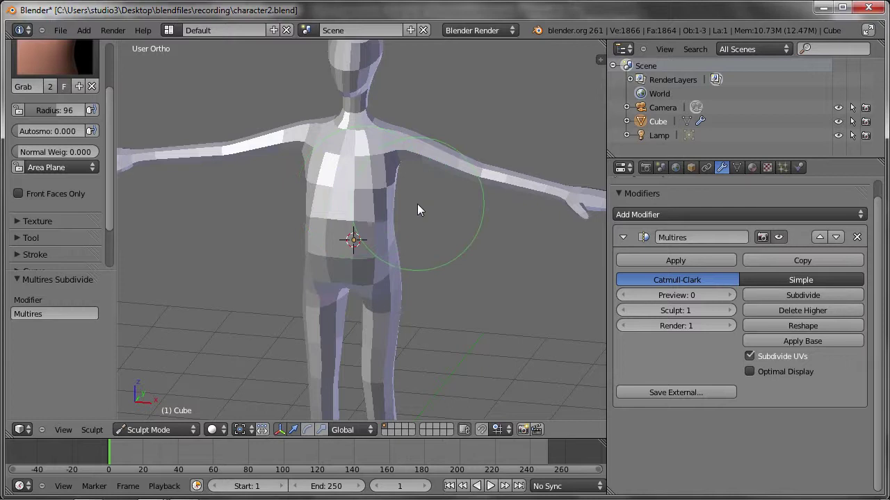
{"action": "left_click", "coordinate": [786, 294]}
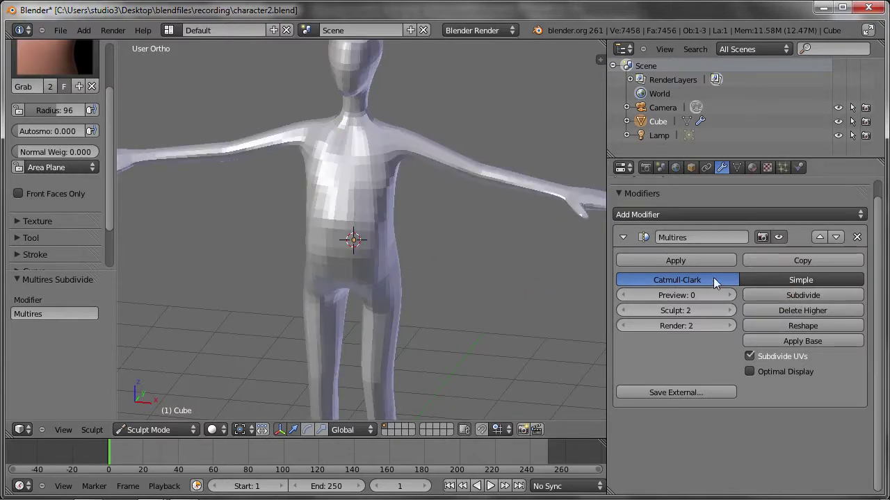
{"action": "scroll", "coordinate": [389, 192], "scroll_direction": "up", "scroll_amount": 4}
{"action": "scroll", "coordinate": [362, 186], "scroll_direction": "up", "scroll_amount": 3}
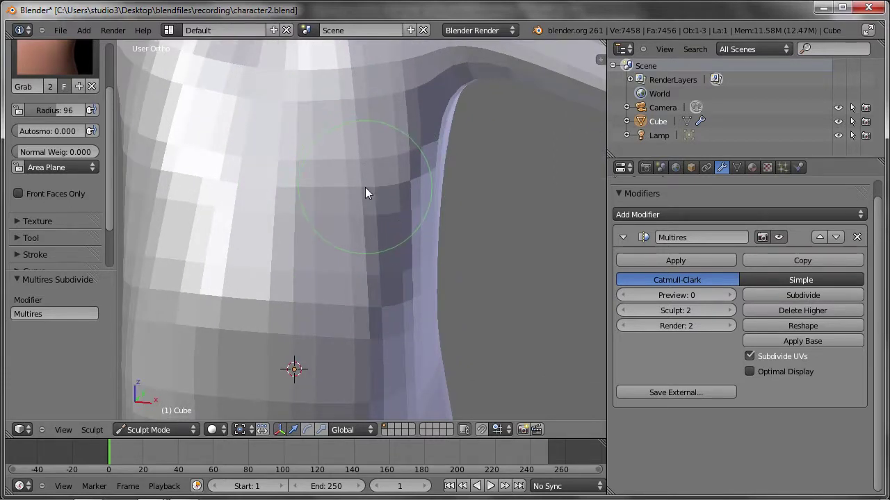
Step: Grab-sculpt the shoulder and armpit surfaces and curve the left arm upward
{"action": "mouse_move", "coordinate": [372, 183]}
{"action": "left_mouse_down"}
{"action": "mouse_move", "coordinate": [391, 185]}
{"action": "mouse_move", "coordinate": [385, 194]}
{"action": "mouse_move", "coordinate": [347, 189]}
{"action": "mouse_move", "coordinate": [407, 195]}
{"action": "mouse_move", "coordinate": [353, 195]}
{"action": "left_mouse_up"}
{"action": "left_click_drag", "start_coordinate": [262, 199], "coordinate": [273, 201]}
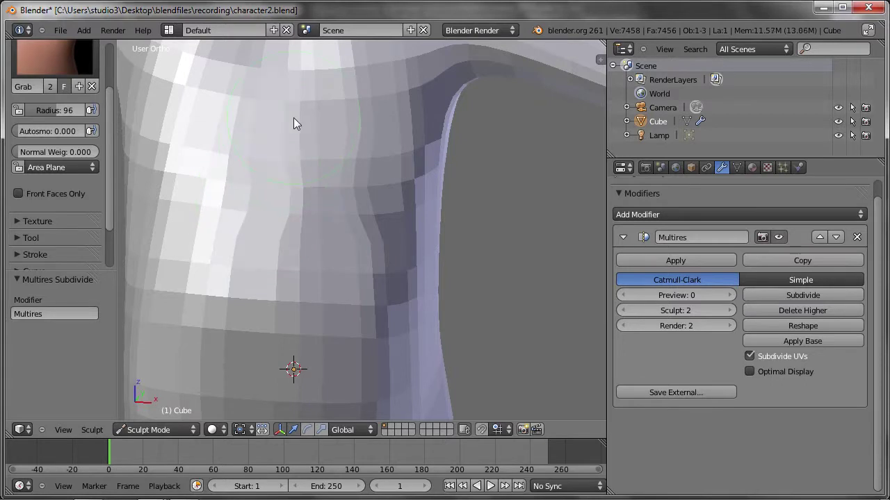
{"action": "left_click_drag", "start_coordinate": [293, 118], "coordinate": [304, 116]}
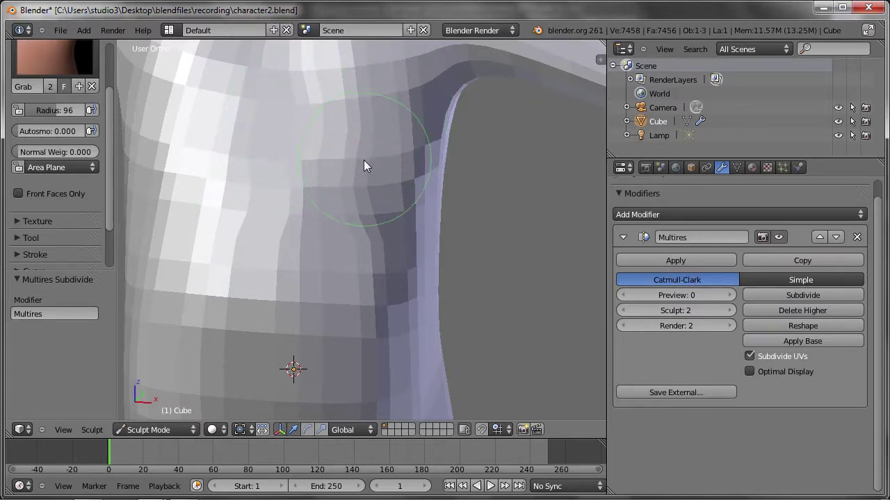
{"action": "left_click_drag", "start_coordinate": [368, 160], "coordinate": [380, 142]}
{"action": "left_click_drag", "start_coordinate": [347, 256], "coordinate": [357, 269]}
{"action": "scroll", "coordinate": [360, 270], "scroll_direction": "down", "scroll_amount": 3}
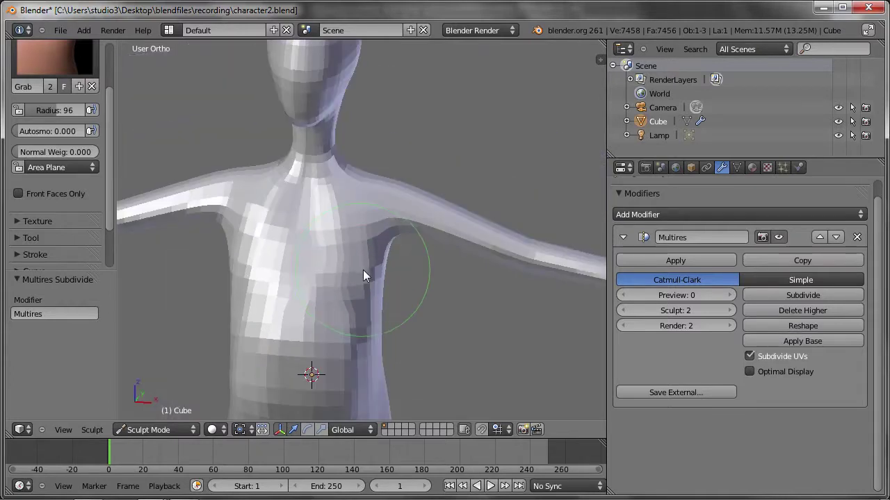
{"action": "scroll", "coordinate": [375, 267], "scroll_direction": "down", "scroll_amount": 3}
{"action": "scroll", "coordinate": [392, 268], "scroll_direction": "down", "scroll_amount": 3}
{"action": "scroll", "coordinate": [413, 269], "scroll_direction": "down", "scroll_amount": 2}
{"action": "scroll", "coordinate": [426, 266], "scroll_direction": "up", "scroll_amount": 3}
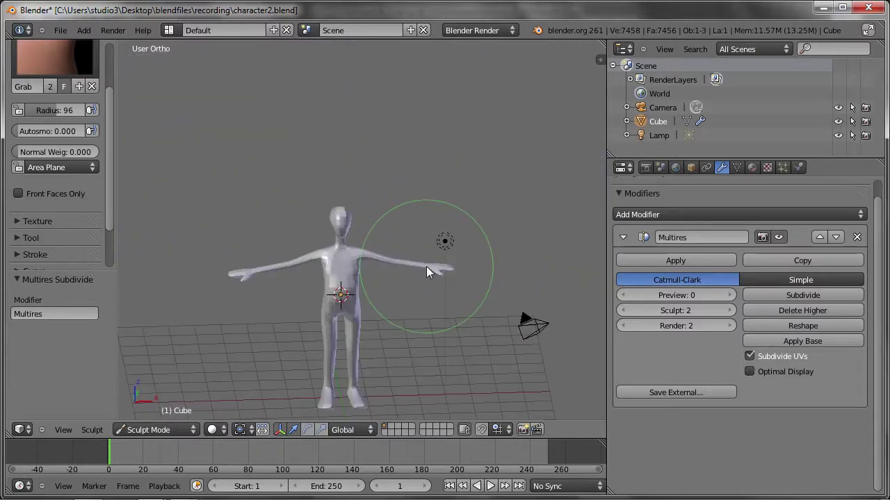
{"action": "scroll", "coordinate": [421, 268], "scroll_direction": "up", "scroll_amount": 2}
{"action": "left_click_drag", "start_coordinate": [445, 267], "coordinate": [443, 213]}
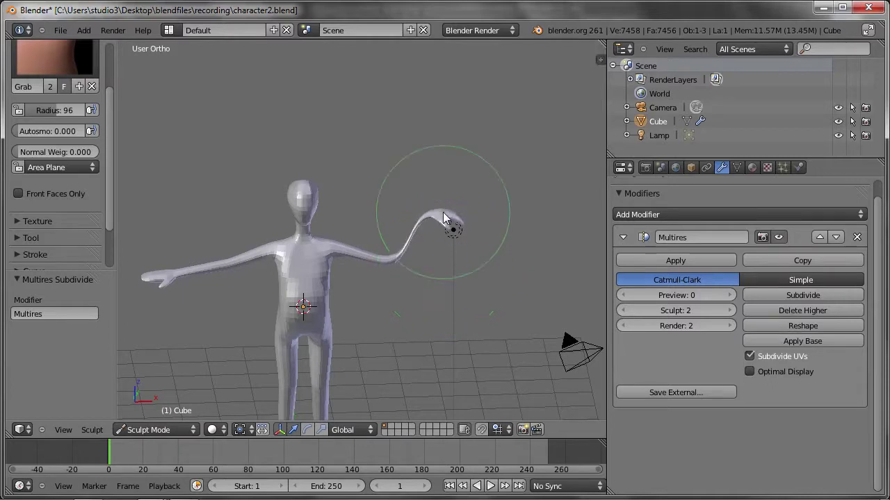
{"action": "middle_click_drag", "start_coordinate": [437, 232], "coordinate": [415, 268]}
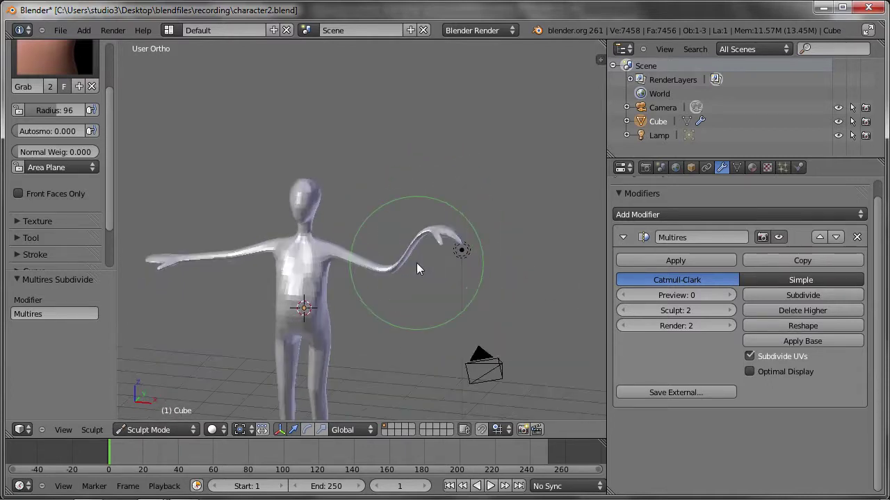
Step: Check the base mesh, then Grab-bend the arm into a beak-like curve
{"action": "key", "text": "Tab"}
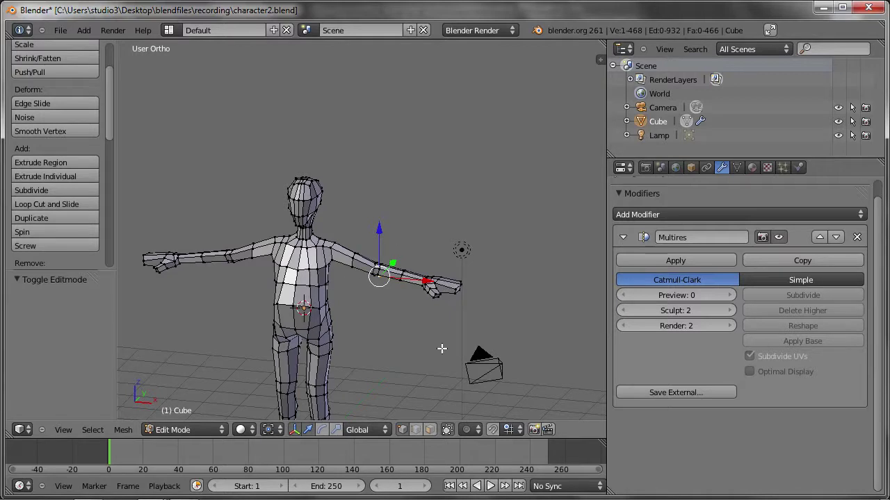
{"action": "key", "text": "Tab"}
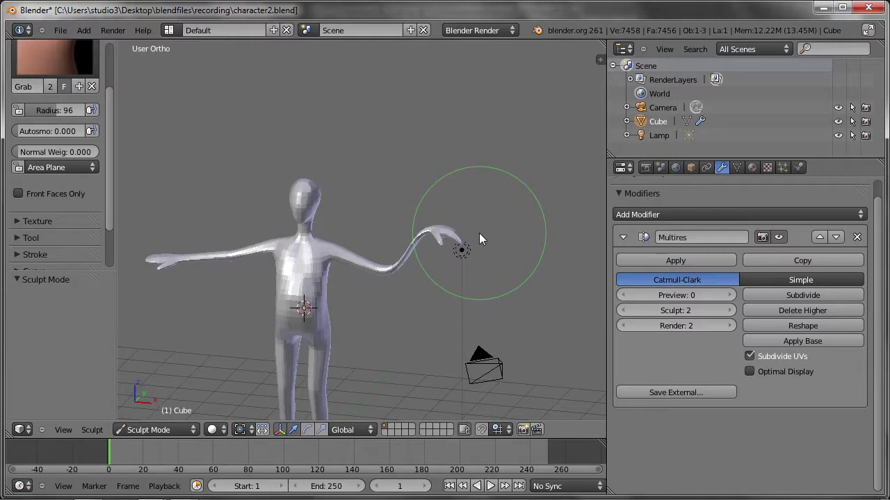
{"action": "left_click_drag", "start_coordinate": [479, 233], "coordinate": [465, 256]}
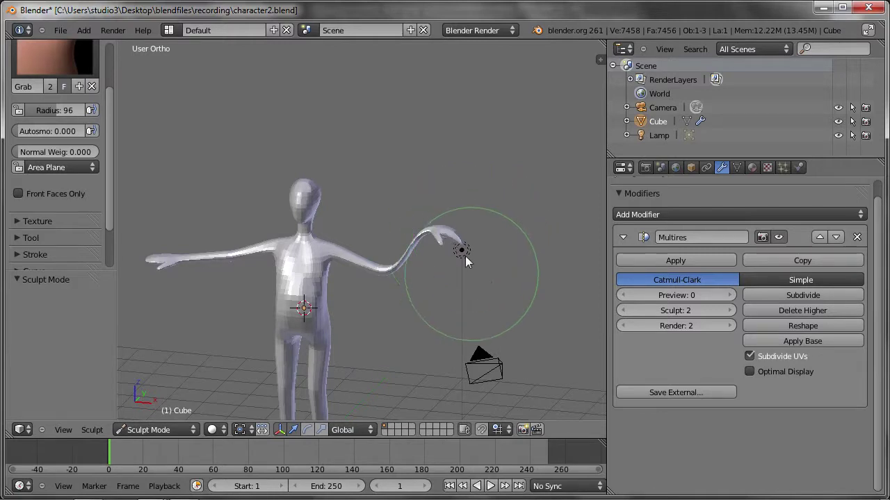
{"action": "middle_click_drag", "start_coordinate": [465, 256], "coordinate": [434, 241]}
{"action": "scroll", "coordinate": [417, 226], "scroll_direction": "up", "scroll_amount": 2}
{"action": "key", "text": "Tab"}
{"action": "key", "text": "Tab"}
{"action": "scroll", "coordinate": [463, 230], "scroll_direction": "up", "scroll_amount": 4}
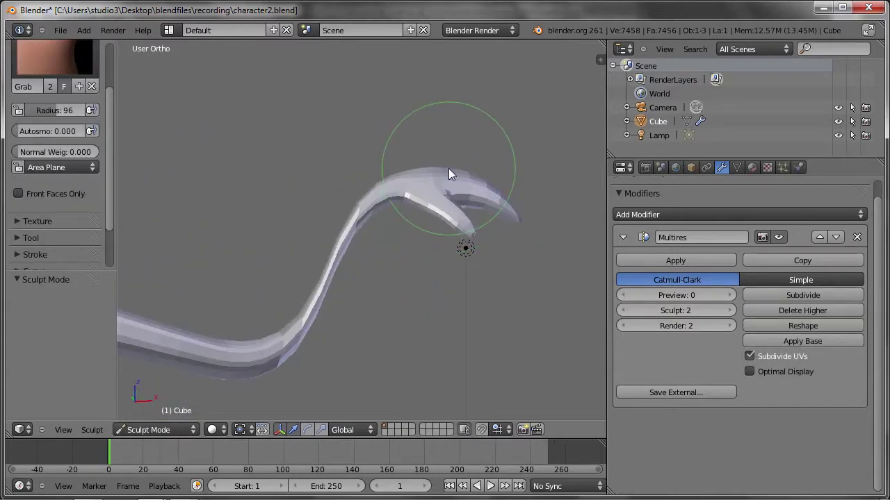
{"action": "mouse_move", "coordinate": [446, 180]}
{"action": "left_mouse_down"}
{"action": "mouse_move", "coordinate": [445, 154]}
{"action": "mouse_move", "coordinate": [458, 151]}
{"action": "left_mouse_up"}
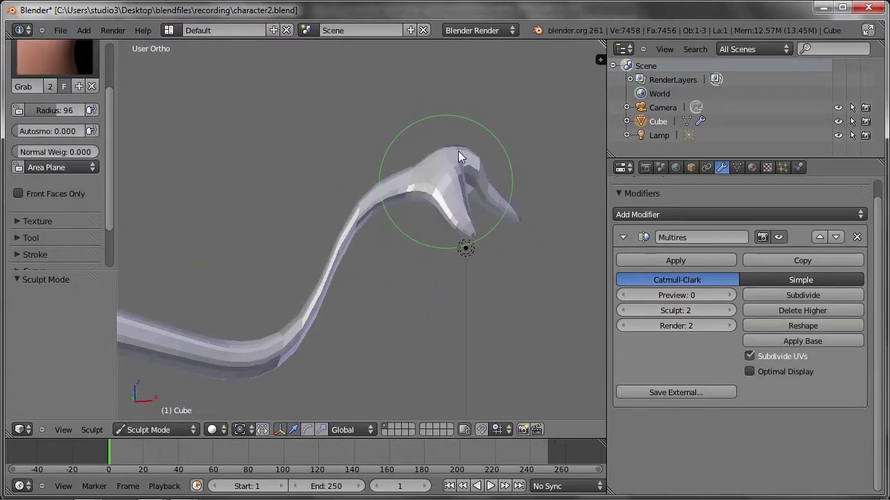
{"action": "left_click_drag", "start_coordinate": [372, 197], "coordinate": [355, 175]}
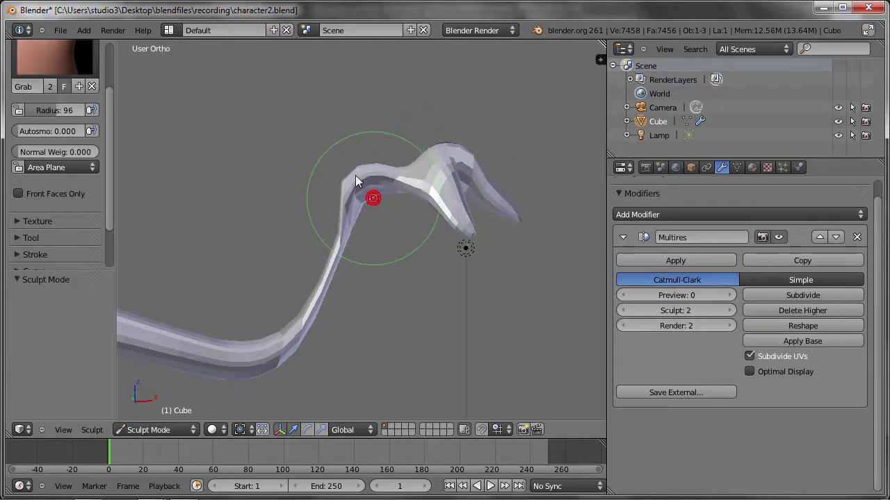
{"action": "left_click_drag", "start_coordinate": [314, 224], "coordinate": [383, 259]}
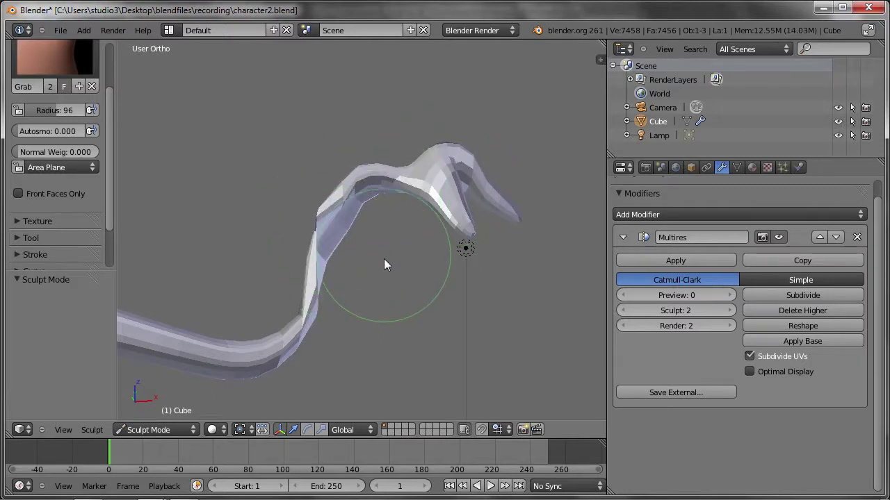
{"action": "scroll", "coordinate": [383, 272], "scroll_direction": "down", "scroll_amount": 2}
{"action": "mouse_move", "coordinate": [392, 291]}
{"action": "middle_mouse_down"}
{"action": "mouse_move", "coordinate": [469, 264]}
{"action": "mouse_move", "coordinate": [317, 268]}
{"action": "mouse_move", "coordinate": [409, 285]}
{"action": "middle_mouse_up"}
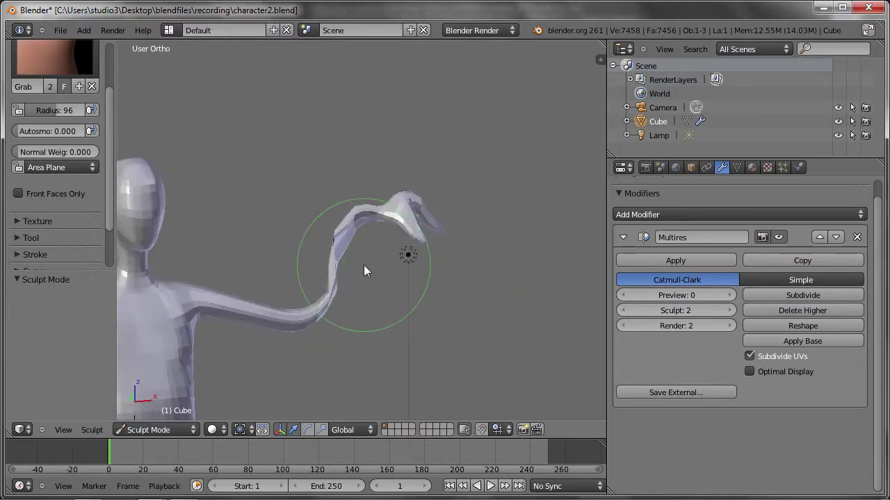
Step: Undo the arm bending and zoom into the Front Ortho view
{"action": "key", "text": "ctrl+z"}
{"action": "key", "text": "ctrl+z"}
{"action": "key", "text": "ctrl+z"}
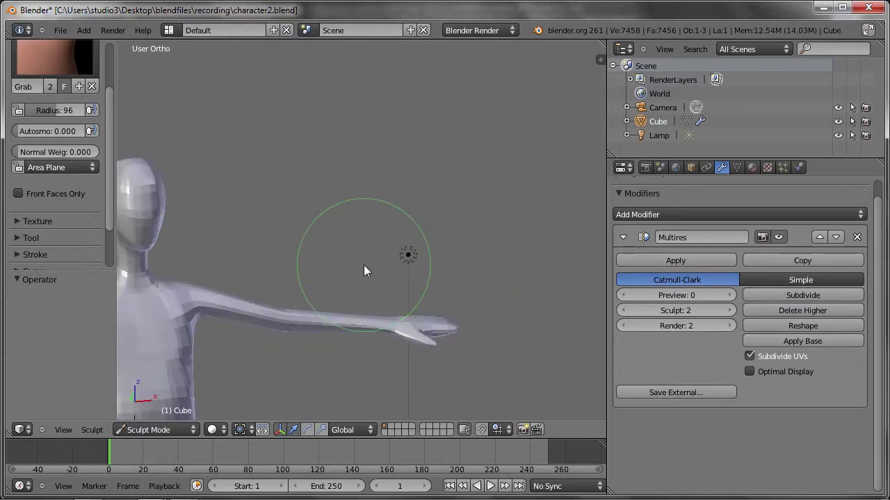
{"action": "key", "text": "KP_1"}
{"action": "scroll", "coordinate": [373, 267], "scroll_direction": "up", "scroll_amount": 2}
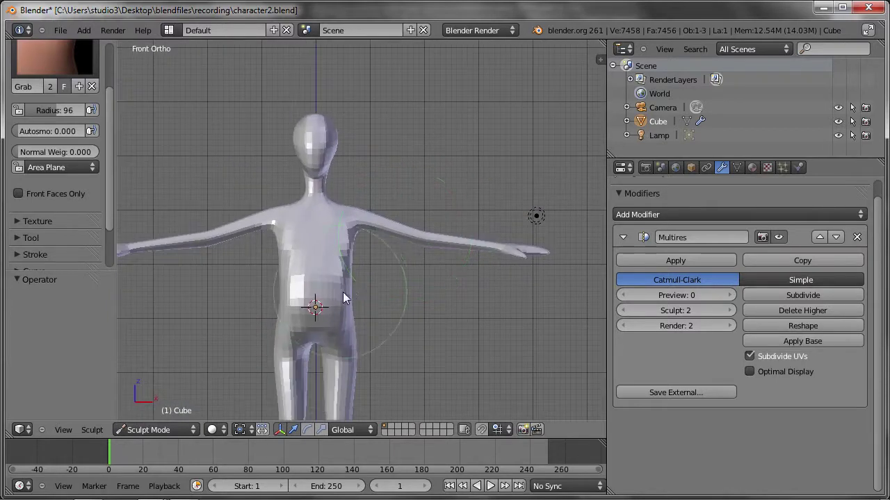
Step: Set the Multires sculpt level to 1 and inspect the right side ortho view
{"action": "middle_click_drag", "start_coordinate": [342, 292], "coordinate": [379, 264], "text": "shift"}
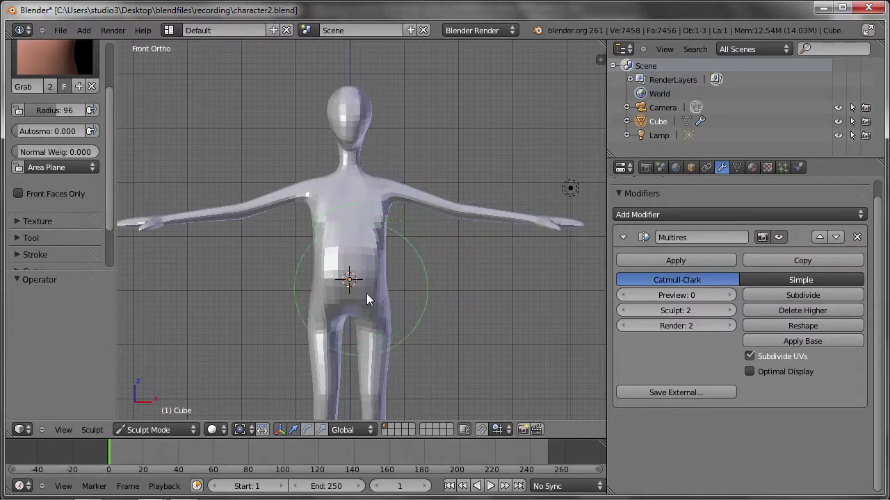
{"action": "left_click", "coordinate": [624, 310]}
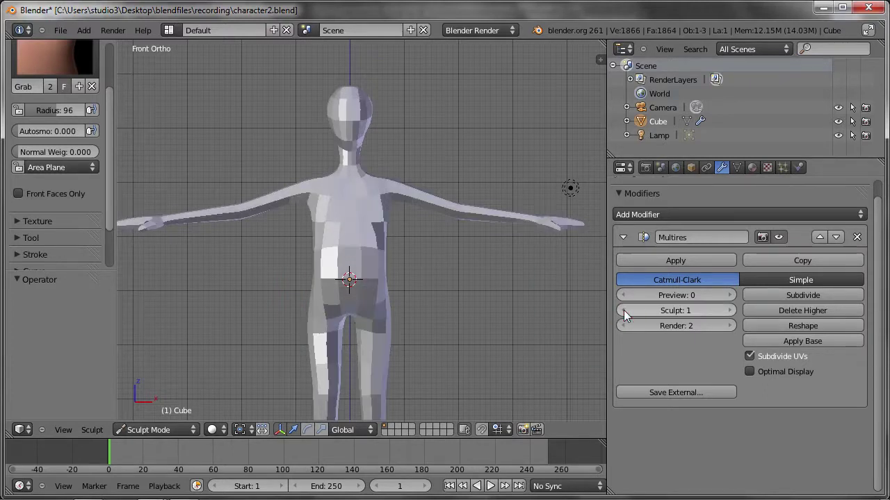
{"action": "mouse_move", "coordinate": [410, 224]}
{"action": "middle_mouse_down"}
{"action": "mouse_move", "coordinate": [280, 244]}
{"action": "mouse_move", "coordinate": [364, 286]}
{"action": "mouse_move", "coordinate": [400, 210]}
{"action": "middle_mouse_up"}
{"action": "key", "text": "KP_3"}
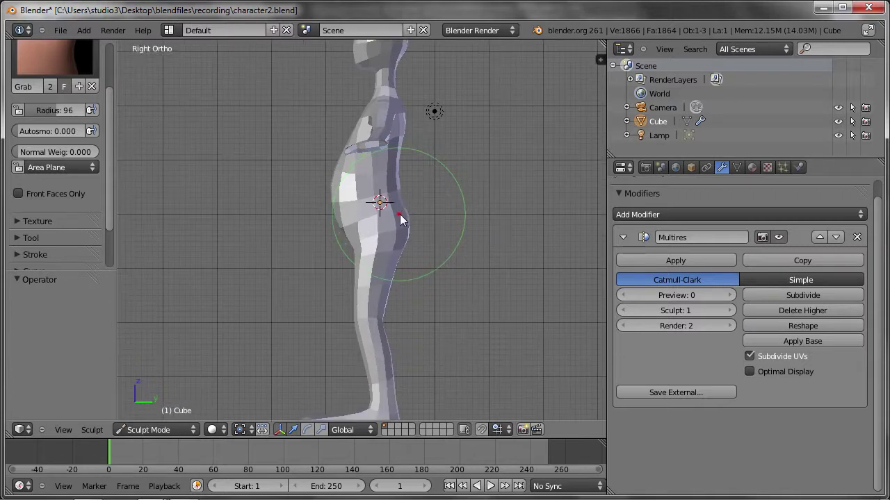
{"action": "middle_click_drag", "start_coordinate": [408, 250], "coordinate": [388, 256], "text": "shift"}
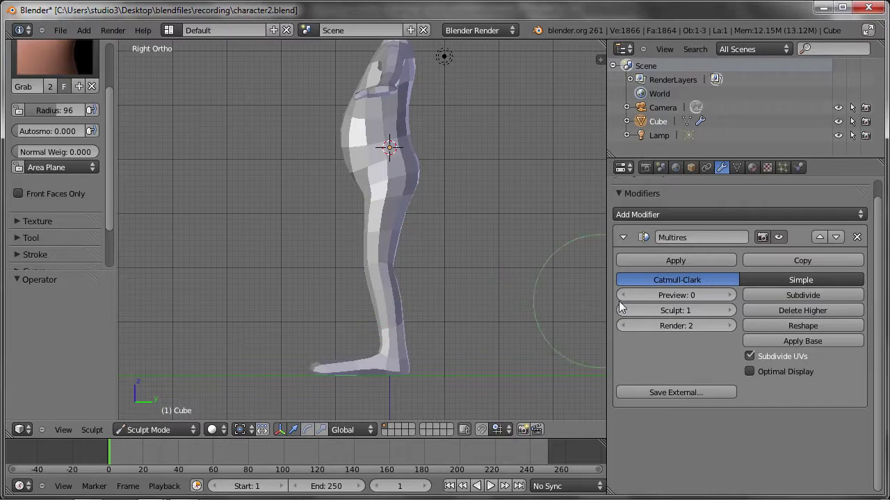
{"action": "left_click", "coordinate": [718, 309]}
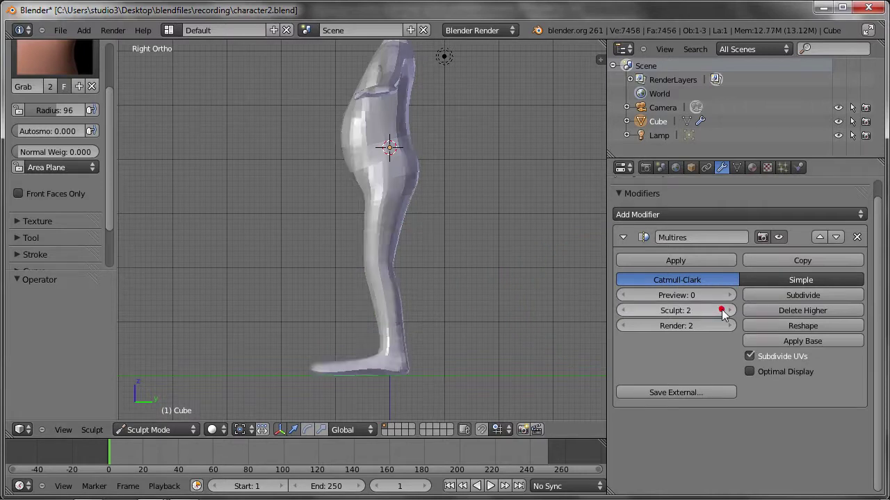
{"action": "left_click", "coordinate": [625, 310]}
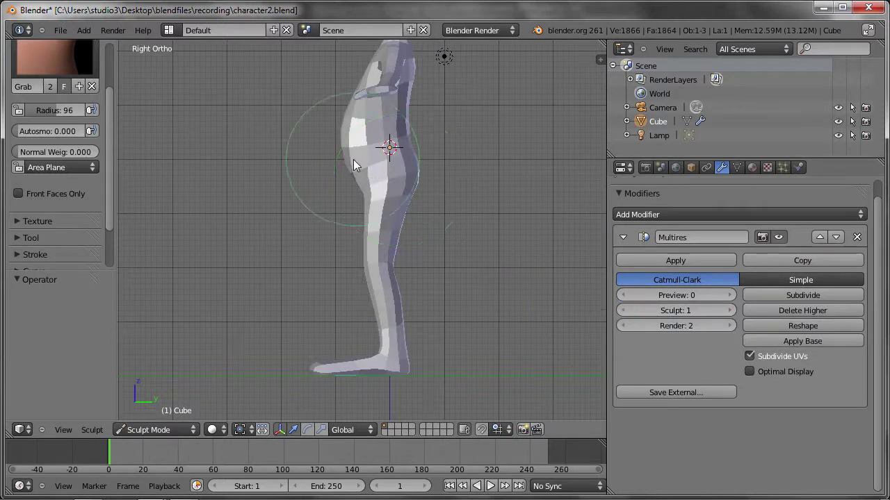
Step: From the front view, Grab-drag one arm down into a drooping curve
{"action": "middle_click_drag", "start_coordinate": [353, 159], "coordinate": [470, 159]}
{"action": "scroll", "coordinate": [392, 153], "scroll_direction": "up", "scroll_amount": 3}
{"action": "mouse_move", "coordinate": [403, 139]}
{"action": "left_mouse_down"}
{"action": "mouse_move", "coordinate": [413, 236]}
{"action": "mouse_move", "coordinate": [397, 262]}
{"action": "left_mouse_up"}
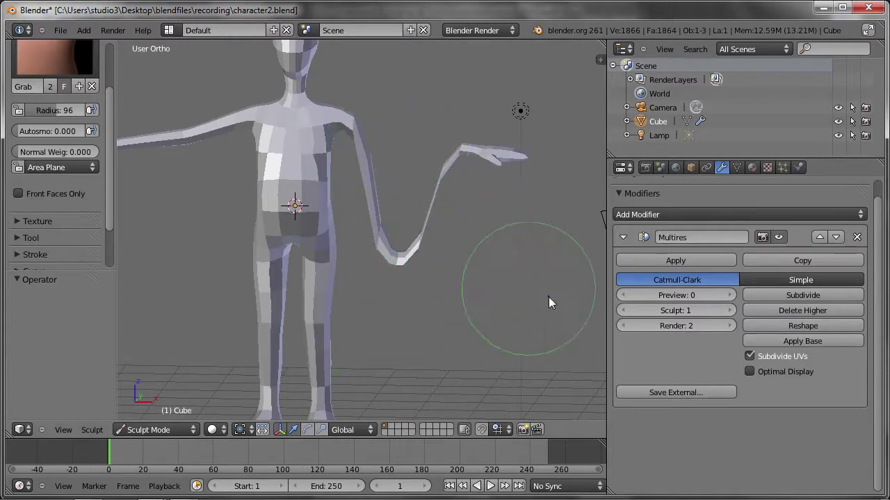
Step: Subdivide the Multires modifier to level 4 and Grab the right shoulder into a tall peak
{"action": "left_click", "coordinate": [730, 311]}
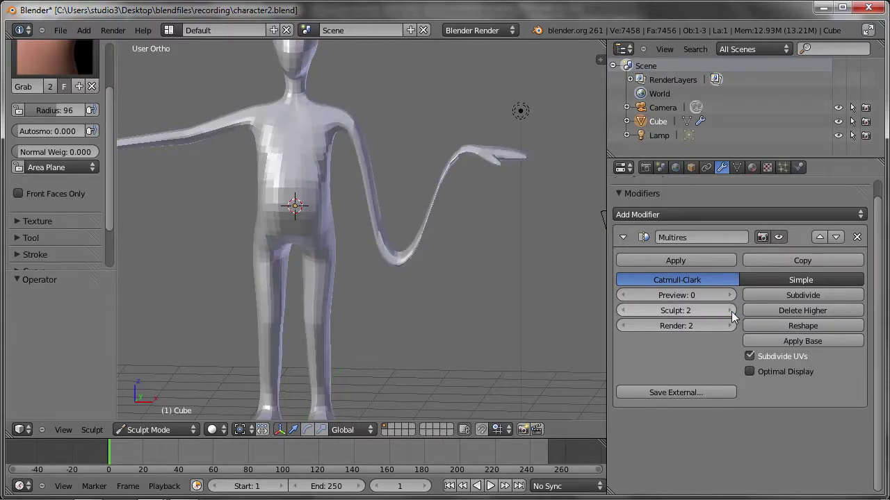
{"action": "left_click", "coordinate": [770, 295]}
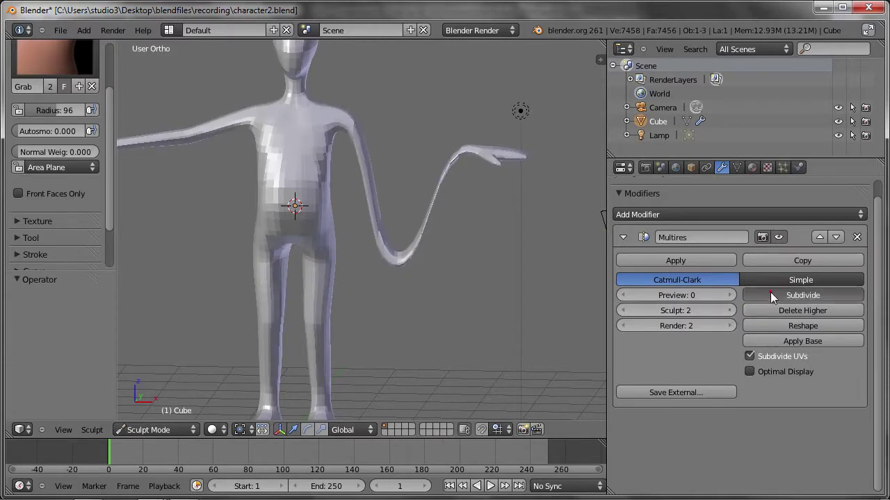
{"action": "left_click", "coordinate": [761, 296]}
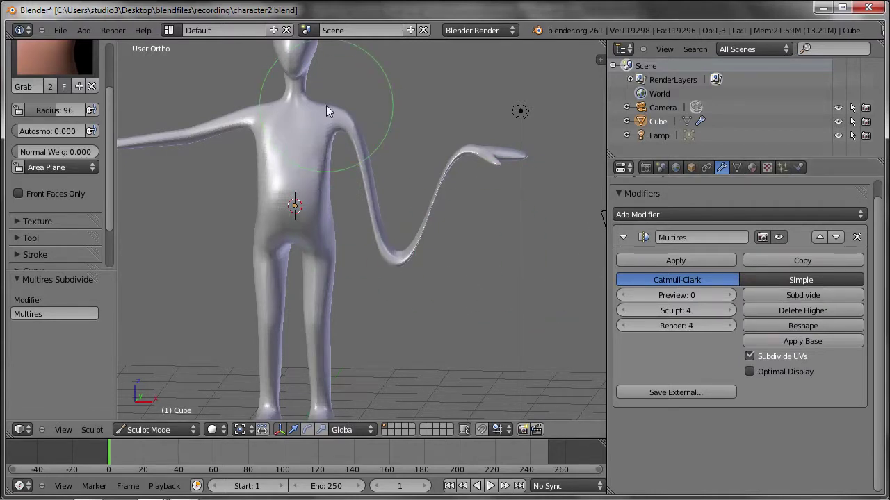
{"action": "scroll", "coordinate": [347, 129], "scroll_direction": "up", "scroll_amount": 2}
{"action": "scroll", "coordinate": [379, 154], "scroll_direction": "up", "scroll_amount": 2}
{"action": "left_click_drag", "start_coordinate": [399, 163], "coordinate": [411, 64]}
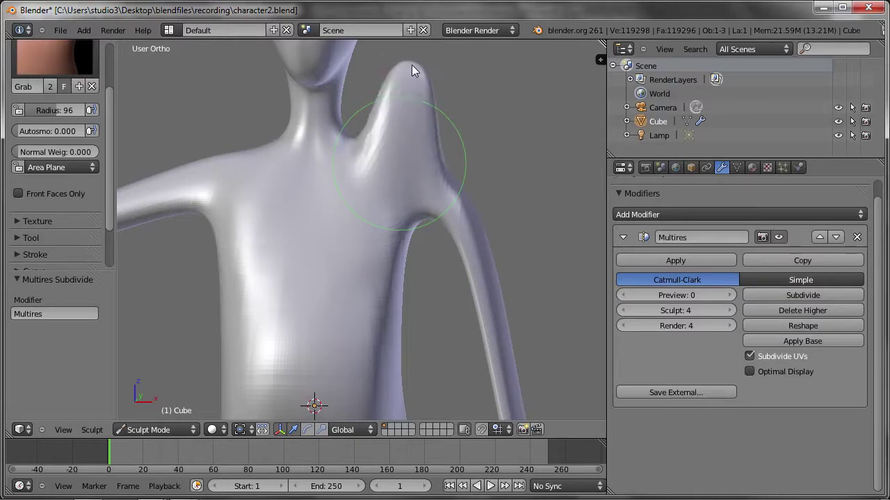
Step: Drop the sculpt level to 1, pull the shoulder peak back down, then return to level 4
{"action": "left_click", "coordinate": [623, 311]}
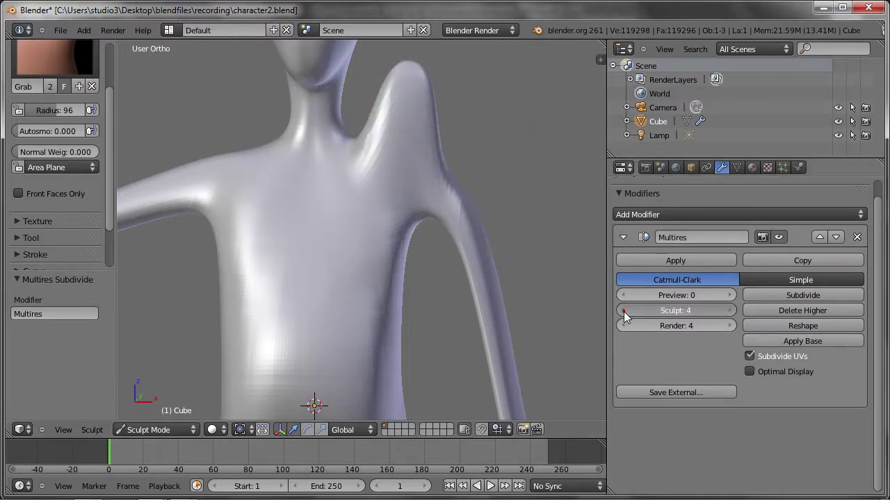
{"action": "left_click", "coordinate": [623, 311]}
{"action": "left_click", "coordinate": [624, 312]}
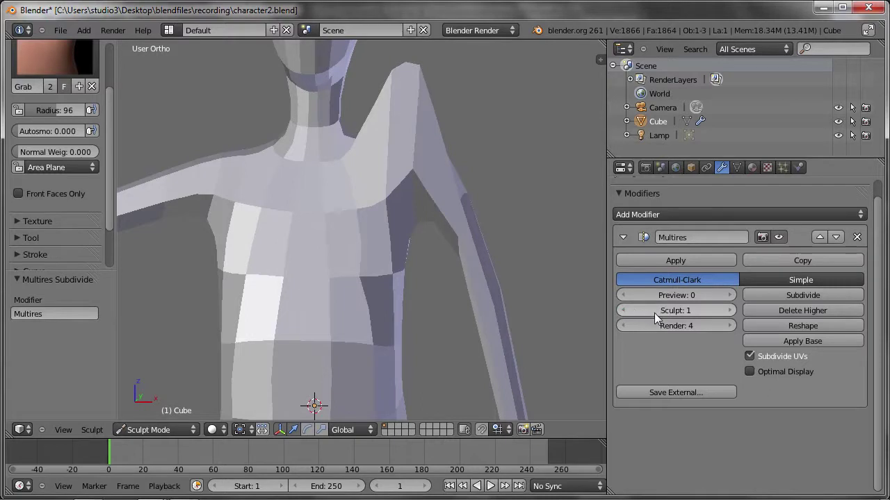
{"action": "mouse_move", "coordinate": [401, 66]}
{"action": "left_mouse_down"}
{"action": "mouse_move", "coordinate": [424, 135]}
{"action": "mouse_move", "coordinate": [389, 119]}
{"action": "mouse_move", "coordinate": [394, 135]}
{"action": "left_mouse_up"}
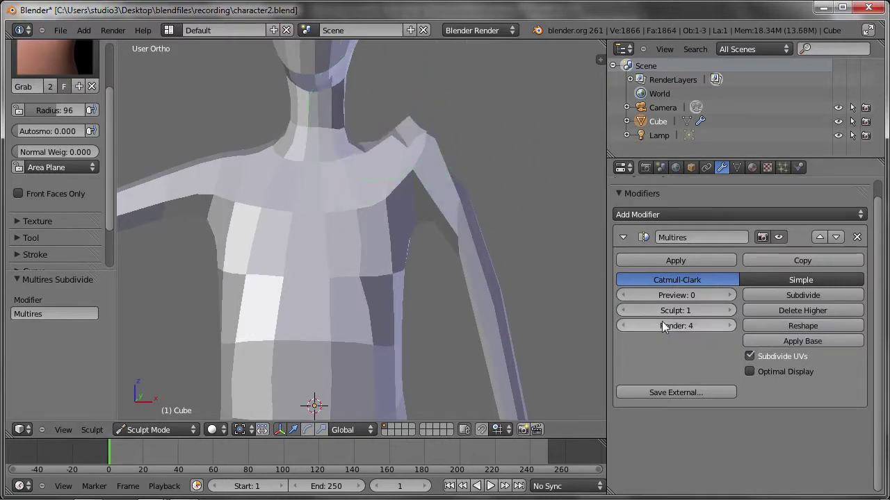
{"action": "left_click", "coordinate": [730, 310]}
{"action": "left_click", "coordinate": [729, 311]}
{"action": "left_click", "coordinate": [729, 311]}
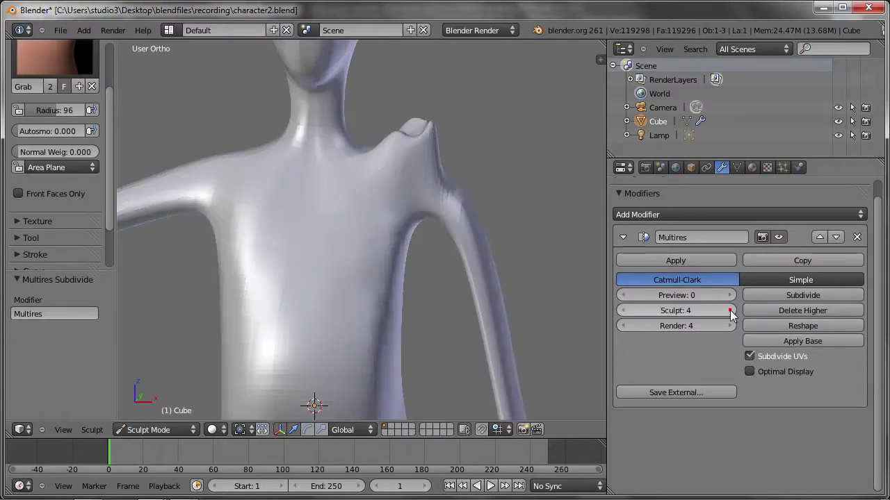
Step: Undo the shoulder bump and delete the Multires modifier, leaving the low-poly base mesh
{"action": "scroll", "coordinate": [549, 294], "scroll_direction": "down", "scroll_amount": 2}
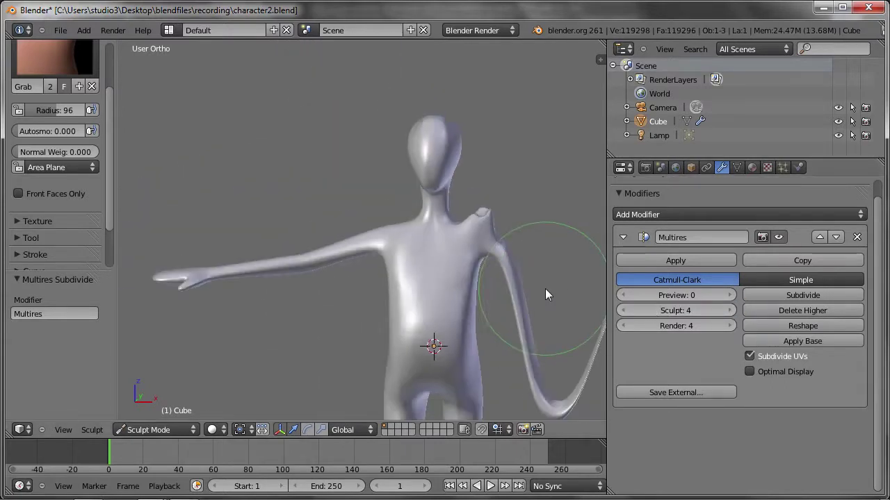
{"action": "middle_click_drag", "start_coordinate": [522, 286], "coordinate": [379, 226], "text": "shift"}
{"action": "key", "text": "ctrl+z"}
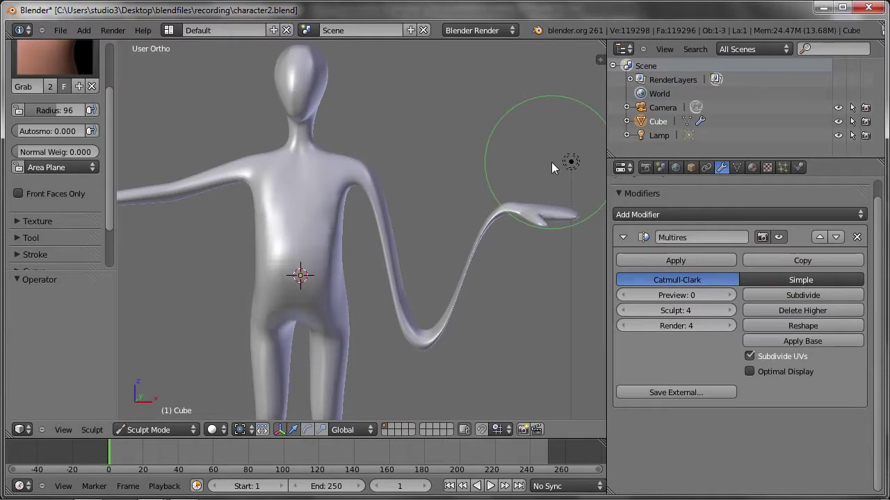
{"action": "middle_click_drag", "start_coordinate": [562, 234], "coordinate": [535, 180], "text": "shift"}
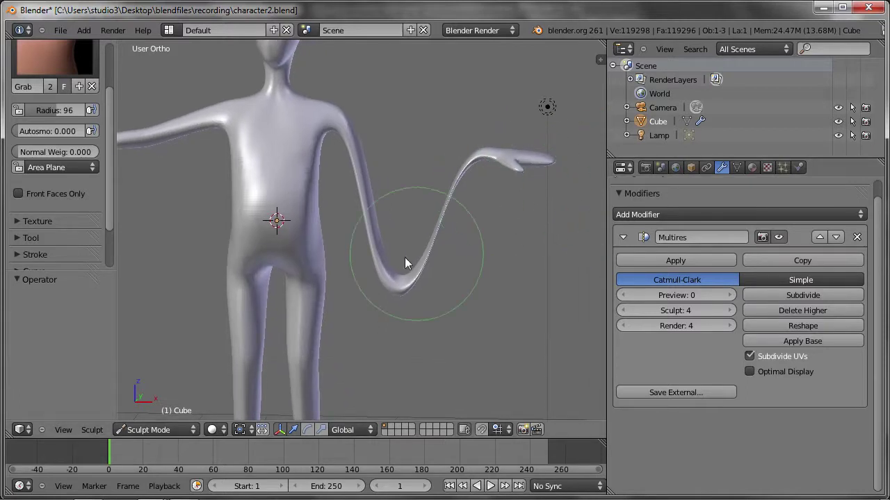
{"action": "middle_click_drag", "start_coordinate": [577, 224], "coordinate": [588, 253], "text": "shift"}
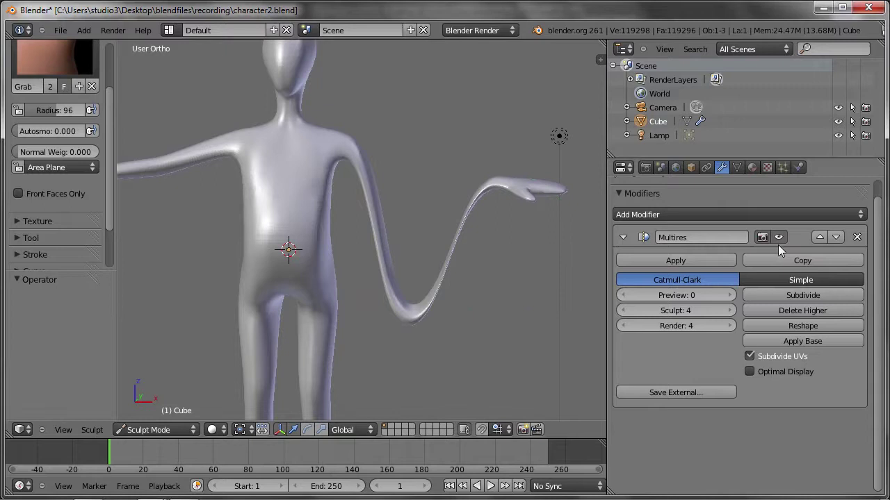
{"action": "left_click", "coordinate": [857, 237]}
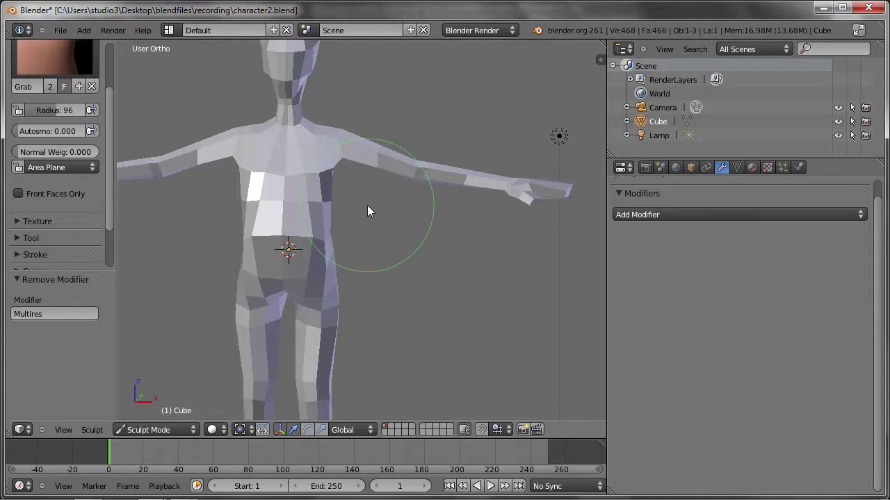
Step: Add a new Multiresolution modifier and subdivide it to level 2
{"action": "left_click", "coordinate": [664, 215]}
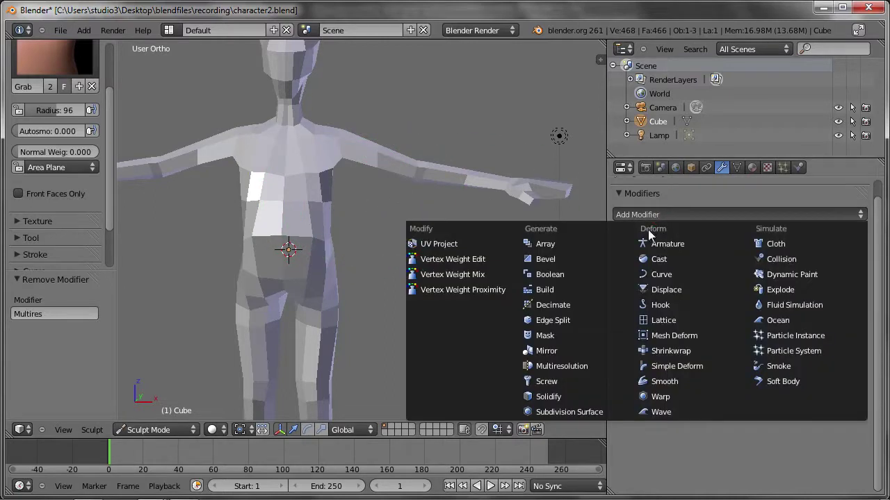
{"action": "left_click", "coordinate": [569, 365]}
{"action": "left_click", "coordinate": [778, 296]}
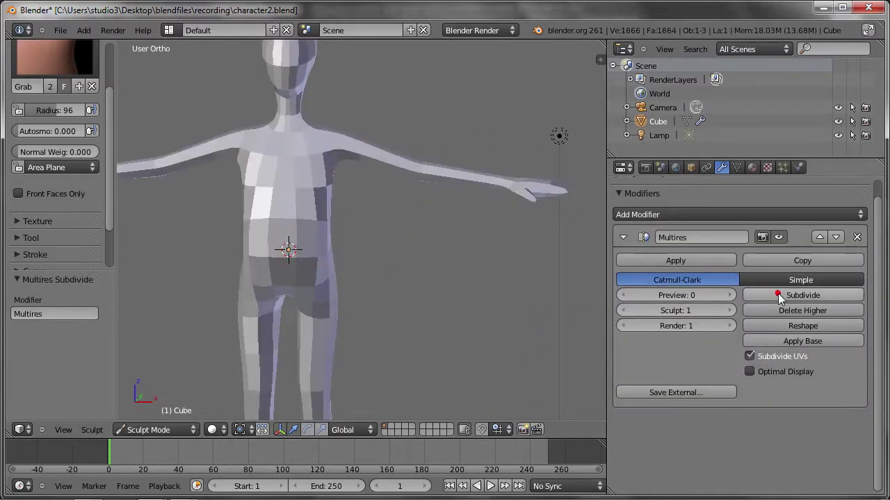
{"action": "left_click", "coordinate": [778, 296]}
Step: Save character2.blend and bring up the sculpt brush choices
{"action": "mouse_move", "coordinate": [353, 205]}
{"action": "middle_mouse_down"}
{"action": "mouse_move", "coordinate": [367, 216]}
{"action": "mouse_move", "coordinate": [392, 198]}
{"action": "mouse_move", "coordinate": [379, 202]}
{"action": "middle_mouse_up"}
{"action": "key", "text": "ctrl+s"}
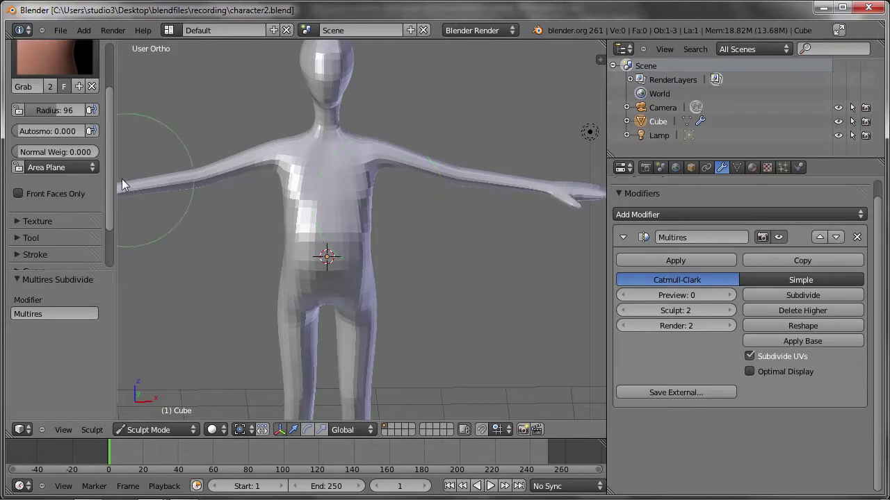
{"action": "left_click_drag", "start_coordinate": [109, 109], "coordinate": [103, 73]}
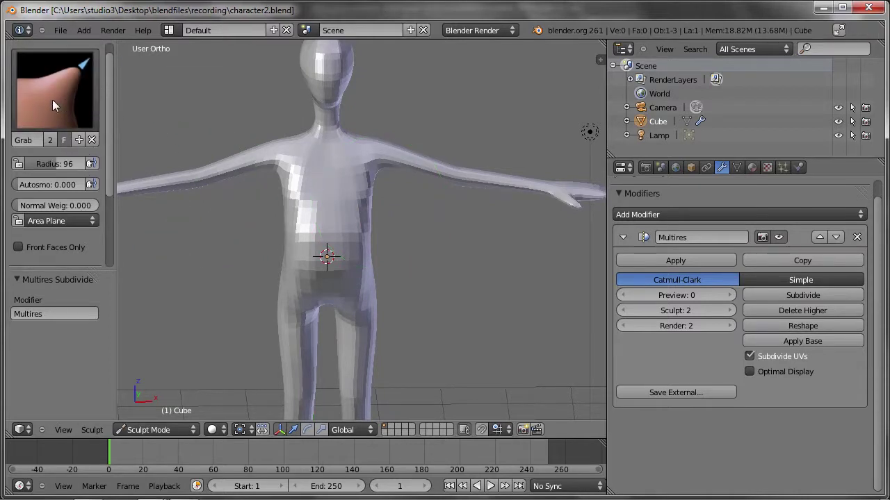
{"action": "left_click", "coordinate": [53, 100]}
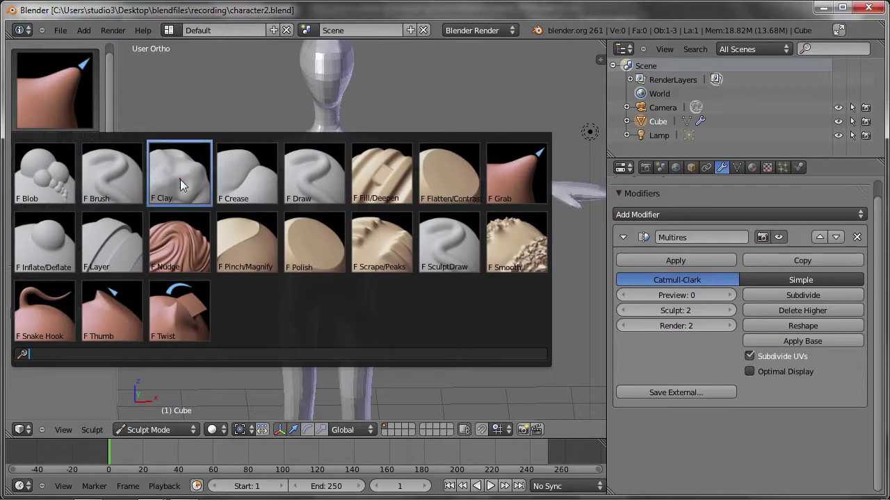
Step: Select the Clay brush and set its radius to 35
{"action": "left_click", "coordinate": [180, 179]}
{"action": "scroll", "coordinate": [347, 186], "scroll_direction": "up", "scroll_amount": 2}
{"action": "scroll", "coordinate": [325, 198], "scroll_direction": "up", "scroll_amount": 2}
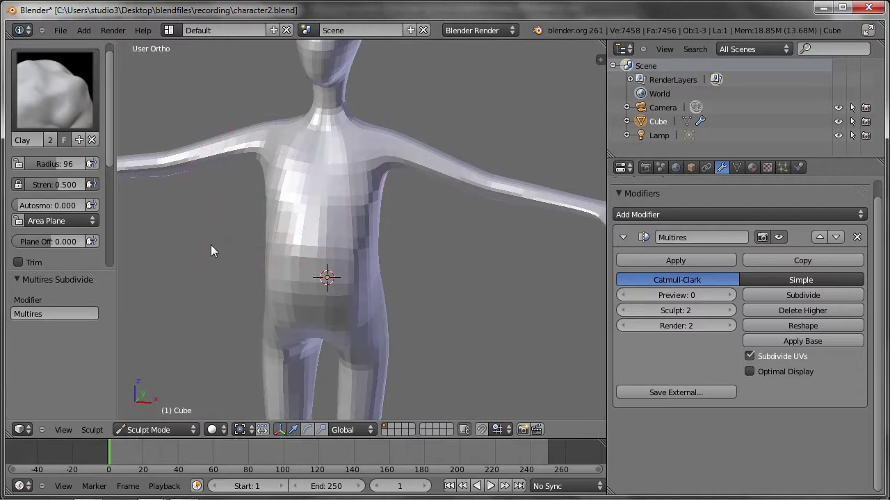
{"action": "left_click", "coordinate": [149, 208]}
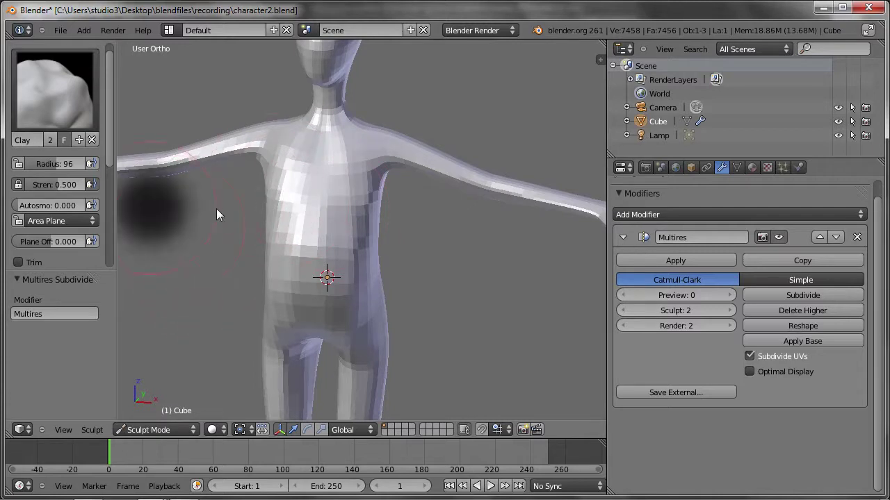
{"action": "left_click", "coordinate": [175, 216]}
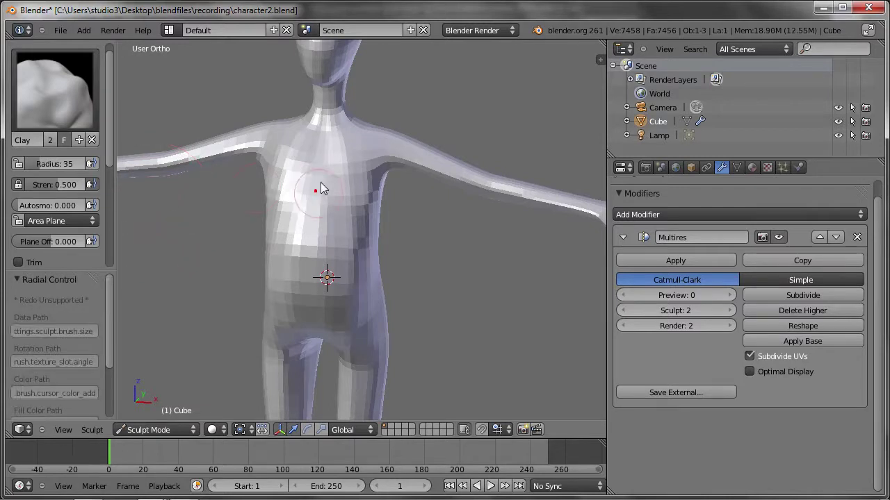
Step: Build up the chest and the right armpit and shoulder with clay strokes
{"action": "left_click_drag", "start_coordinate": [323, 167], "coordinate": [354, 159]}
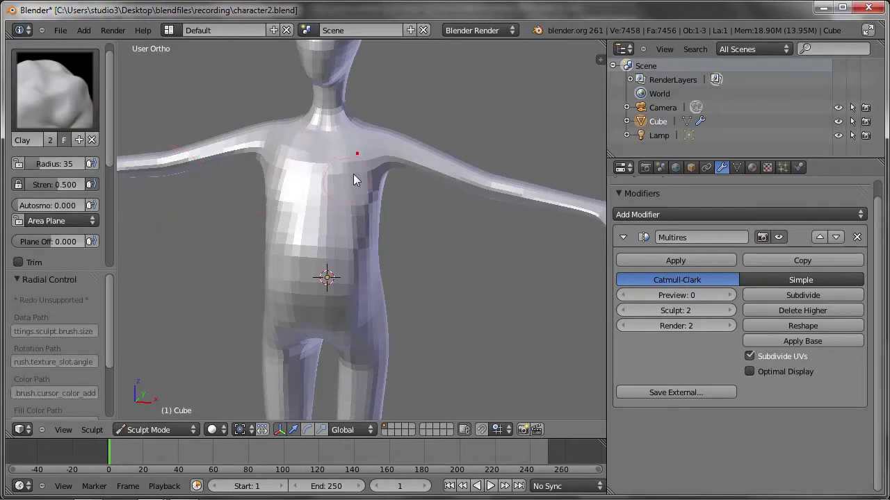
{"action": "middle_click_drag", "start_coordinate": [345, 217], "coordinate": [308, 212]}
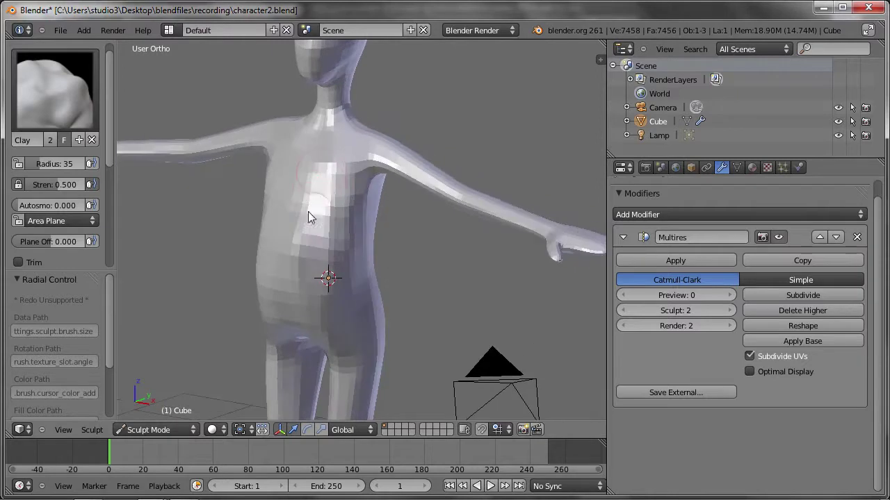
{"action": "middle_click_drag", "start_coordinate": [325, 252], "coordinate": [316, 226]}
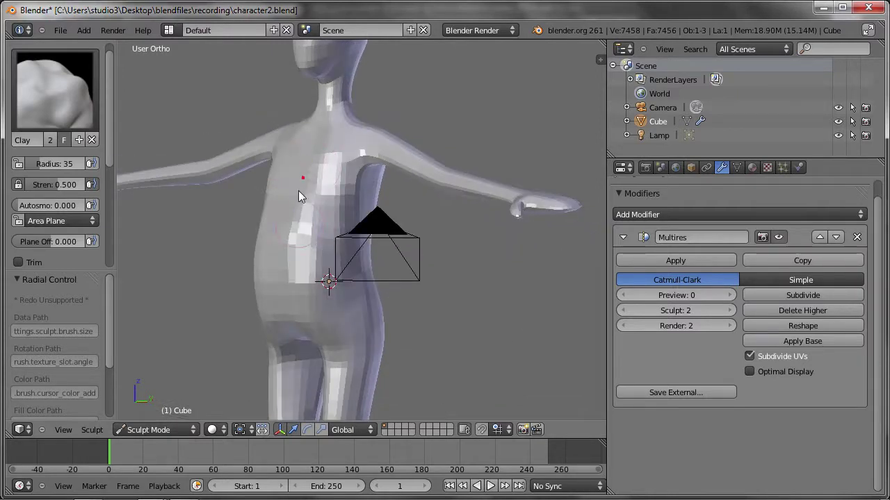
{"action": "mouse_move", "coordinate": [320, 141]}
{"action": "middle_mouse_down"}
{"action": "mouse_move", "coordinate": [313, 168]}
{"action": "mouse_move", "coordinate": [321, 151]}
{"action": "mouse_move", "coordinate": [363, 216]}
{"action": "mouse_move", "coordinate": [304, 278]}
{"action": "mouse_move", "coordinate": [324, 269]}
{"action": "mouse_move", "coordinate": [320, 175]}
{"action": "mouse_move", "coordinate": [314, 255]}
{"action": "mouse_move", "coordinate": [307, 226]}
{"action": "mouse_move", "coordinate": [291, 254]}
{"action": "middle_mouse_up"}
{"action": "scroll", "coordinate": [295, 237], "scroll_direction": "up", "scroll_amount": 2}
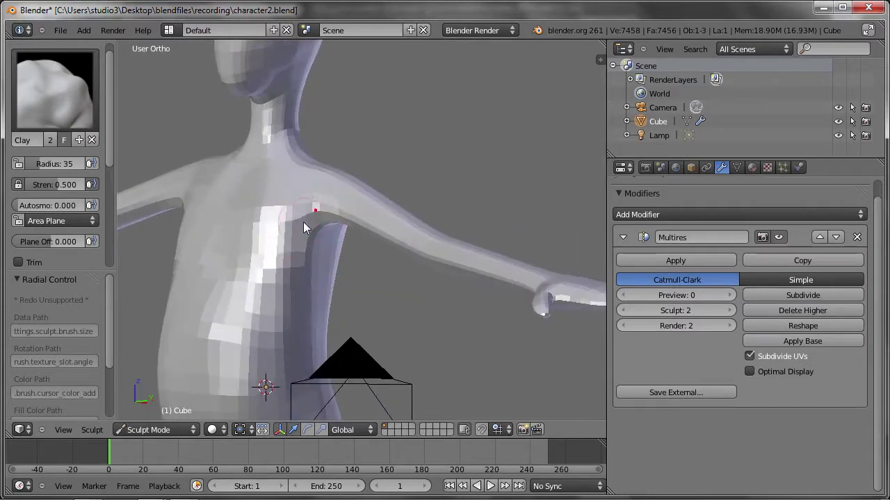
{"action": "mouse_move", "coordinate": [326, 214]}
{"action": "middle_mouse_down"}
{"action": "mouse_move", "coordinate": [338, 229]}
{"action": "mouse_move", "coordinate": [335, 207]}
{"action": "middle_mouse_up"}
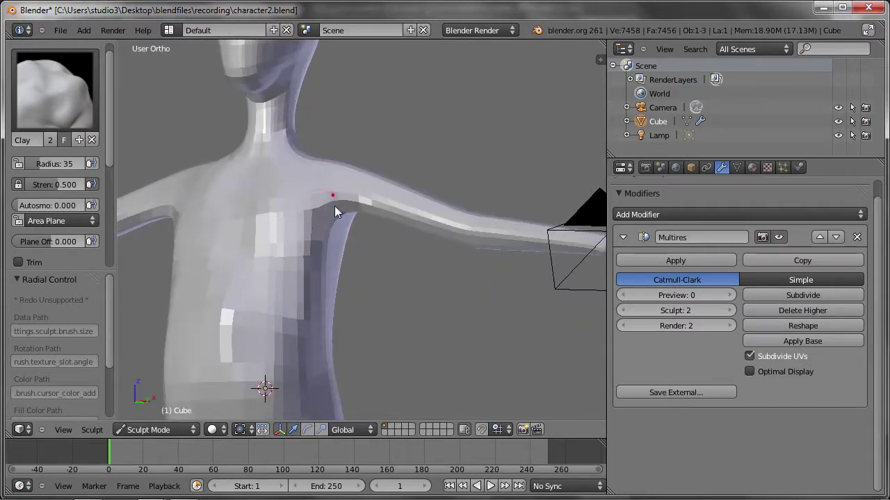
{"action": "left_click_drag", "start_coordinate": [320, 218], "coordinate": [309, 229]}
Step: Raise brush strength to 0.792 and dab clay onto the armpit and chest
{"action": "key", "text": "shift+f"}
{"action": "left_click", "coordinate": [327, 258]}
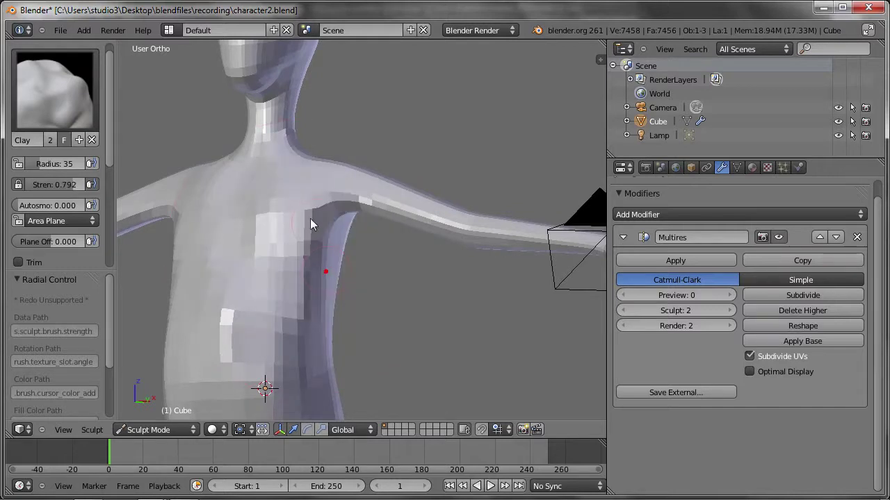
{"action": "left_click_drag", "start_coordinate": [339, 203], "coordinate": [332, 214]}
{"action": "middle_click_drag", "start_coordinate": [332, 214], "coordinate": [296, 234]}
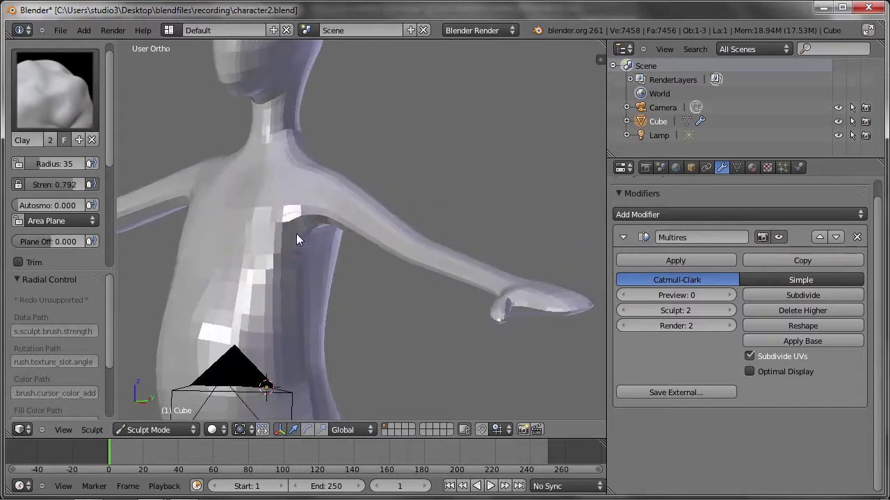
{"action": "left_click", "coordinate": [290, 232]}
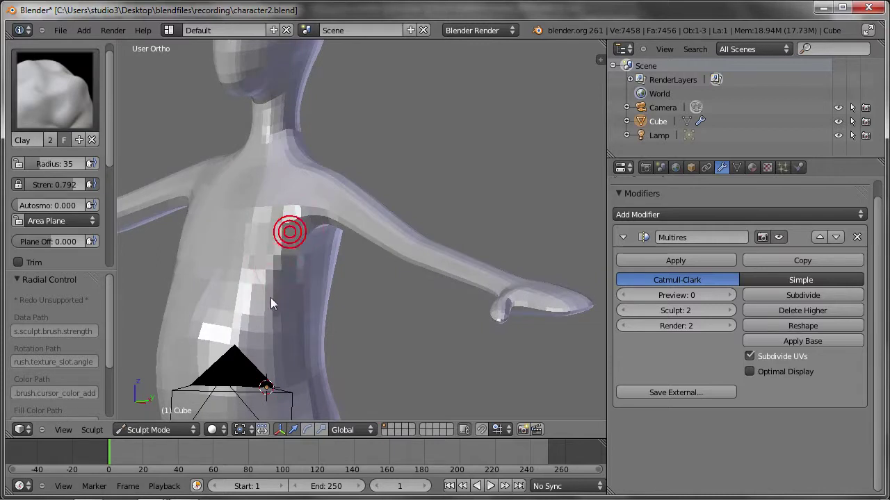
{"action": "mouse_move", "coordinate": [290, 233]}
{"action": "middle_mouse_down"}
{"action": "mouse_move", "coordinate": [369, 197]}
{"action": "mouse_move", "coordinate": [290, 239]}
{"action": "middle_mouse_up"}
{"action": "left_click", "coordinate": [369, 197]}
{"action": "mouse_move", "coordinate": [263, 274]}
{"action": "middle_mouse_down"}
{"action": "mouse_move", "coordinate": [322, 212]}
{"action": "mouse_move", "coordinate": [251, 242]}
{"action": "middle_mouse_up"}
{"action": "left_click", "coordinate": [250, 242]}
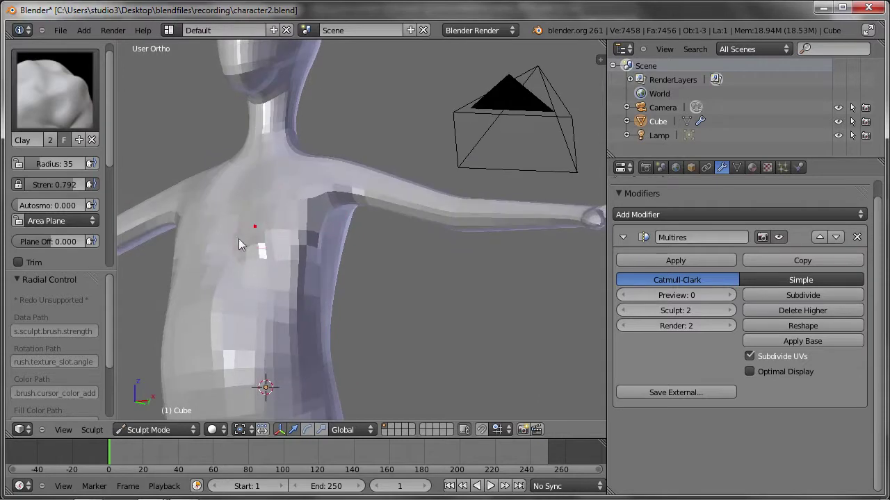
{"action": "mouse_move", "coordinate": [283, 197]}
{"action": "middle_mouse_down"}
{"action": "mouse_move", "coordinate": [266, 236]}
{"action": "mouse_move", "coordinate": [220, 276]}
{"action": "middle_mouse_up"}
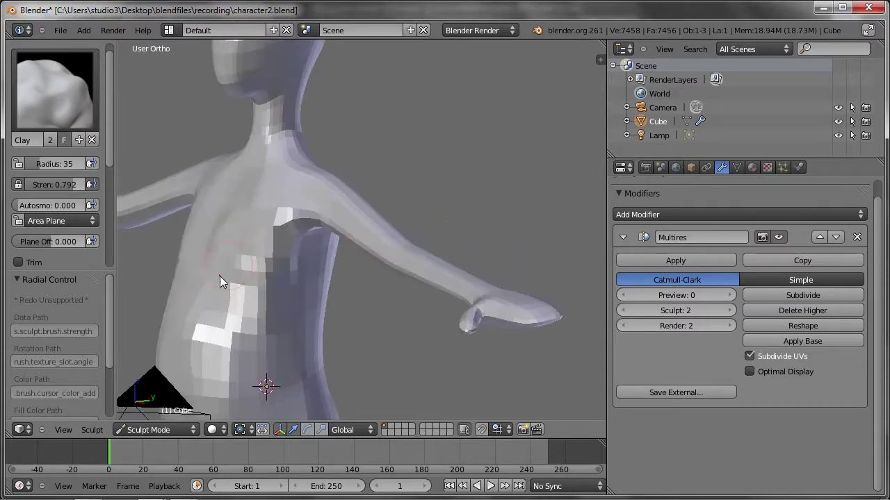
{"action": "left_click", "coordinate": [729, 310]}
Step: Subdivide Multires to level 3 and reshape the upper chest with a clay stroke
{"action": "left_click", "coordinate": [804, 295]}
{"action": "middle_click_drag", "start_coordinate": [556, 310], "coordinate": [359, 292]}
{"action": "scroll", "coordinate": [319, 275], "scroll_direction": "up", "scroll_amount": 2}
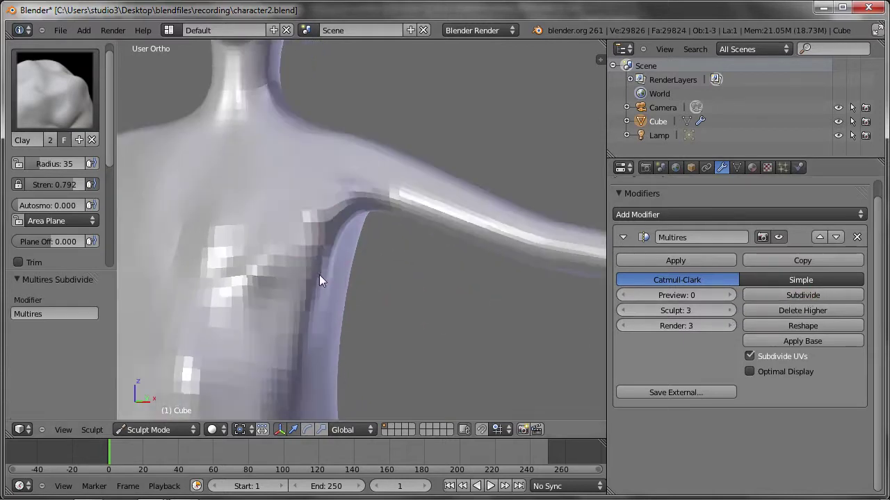
{"action": "scroll", "coordinate": [347, 217], "scroll_direction": "up", "scroll_amount": 2}
{"action": "middle_click_drag", "start_coordinate": [360, 232], "coordinate": [374, 225]}
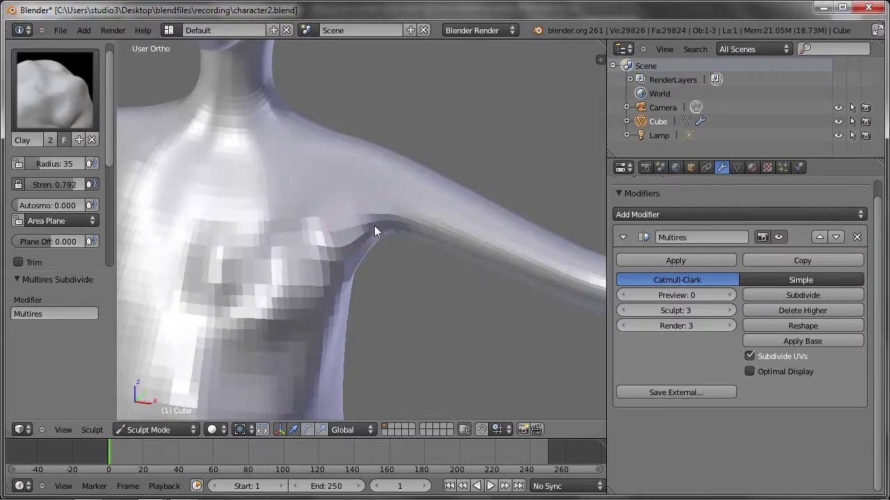
{"action": "mouse_move", "coordinate": [291, 248]}
{"action": "middle_mouse_down"}
{"action": "mouse_move", "coordinate": [273, 187]}
{"action": "mouse_move", "coordinate": [244, 141]}
{"action": "mouse_move", "coordinate": [244, 169]}
{"action": "mouse_move", "coordinate": [256, 187]}
{"action": "mouse_move", "coordinate": [253, 155]}
{"action": "mouse_move", "coordinate": [330, 116]}
{"action": "mouse_move", "coordinate": [254, 154]}
{"action": "mouse_move", "coordinate": [308, 142]}
{"action": "mouse_move", "coordinate": [263, 129]}
{"action": "middle_mouse_up"}
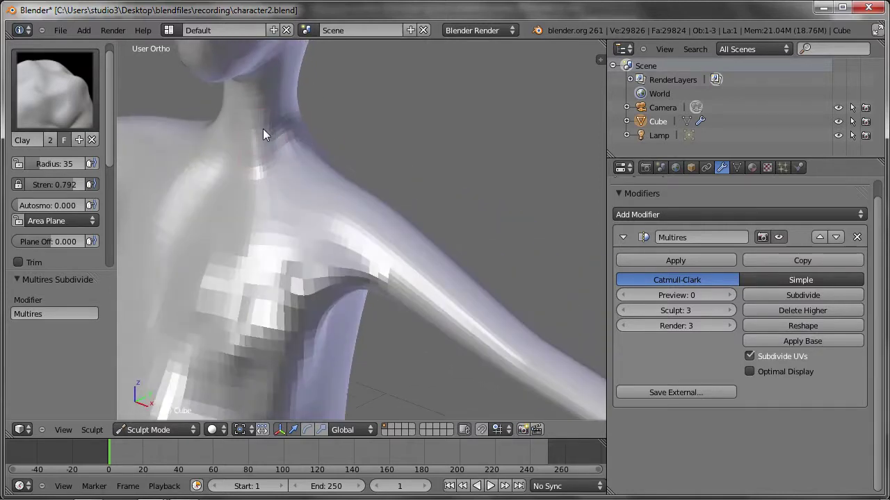
{"action": "scroll", "coordinate": [275, 233], "scroll_direction": "down", "scroll_amount": 3}
{"action": "middle_click_drag", "start_coordinate": [276, 202], "coordinate": [297, 238]}
{"action": "mouse_move", "coordinate": [314, 243]}
{"action": "left_mouse_down"}
{"action": "mouse_move", "coordinate": [288, 255]}
{"action": "mouse_move", "coordinate": [262, 286]}
{"action": "left_mouse_up"}
{"action": "mouse_move", "coordinate": [272, 290]}
{"action": "middle_mouse_down"}
{"action": "mouse_move", "coordinate": [361, 263]}
{"action": "mouse_move", "coordinate": [326, 259]}
{"action": "mouse_move", "coordinate": [355, 266]}
{"action": "middle_mouse_up"}
{"action": "middle_click_drag", "start_coordinate": [326, 310], "coordinate": [303, 311]}
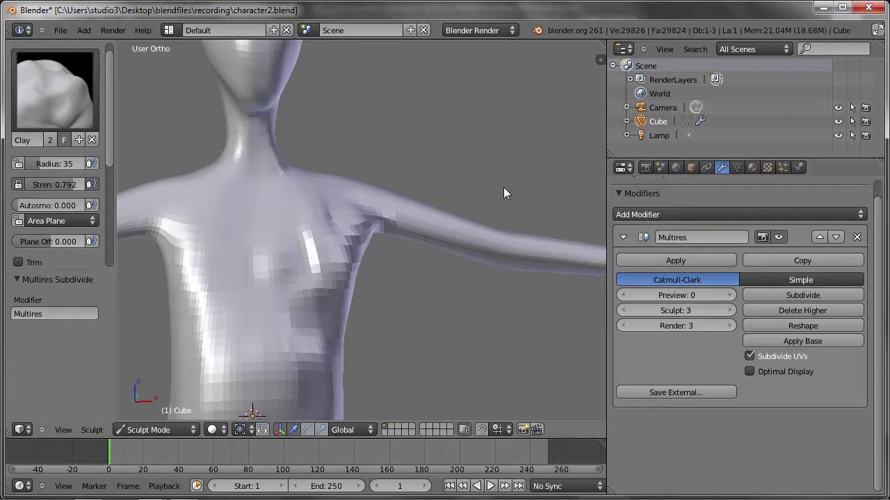
{"action": "scroll", "coordinate": [108, 62], "scroll_direction": "down", "scroll_amount": 2}
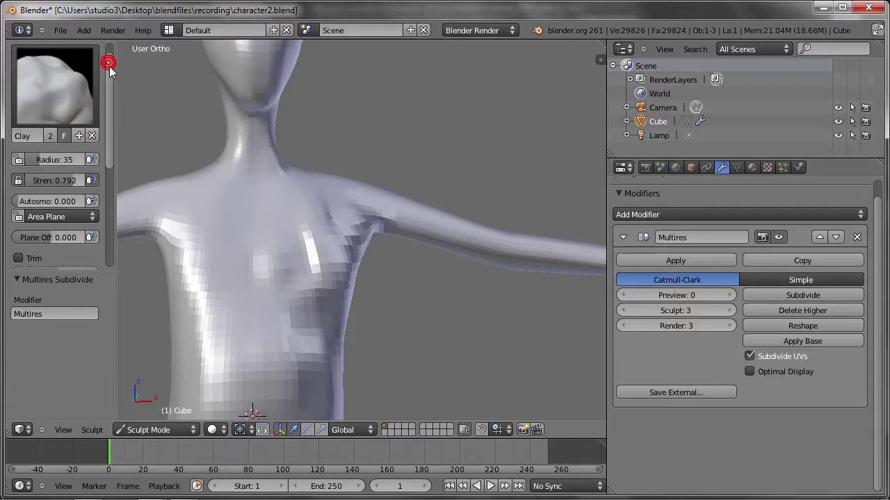
Step: Enable X-axis mirror in the tool shelf's Symmetry settings
{"action": "left_click_drag", "start_coordinate": [108, 70], "coordinate": [114, 197]}
{"action": "left_click_drag", "start_coordinate": [108, 240], "coordinate": [106, 239]}
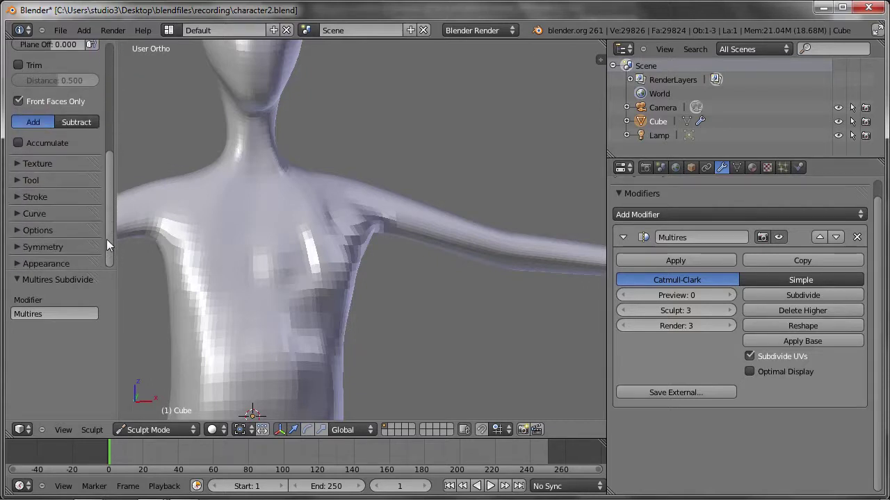
{"action": "left_click", "coordinate": [17, 247]}
{"action": "mouse_move", "coordinate": [109, 187]}
{"action": "left_mouse_down"}
{"action": "mouse_move", "coordinate": [114, 237]}
{"action": "mouse_move", "coordinate": [73, 198]}
{"action": "left_mouse_up"}
{"action": "left_click", "coordinate": [24, 167]}
Step: Reshape the right shoulder with a mirrored clay stroke and view the figure frontally
{"action": "mouse_move", "coordinate": [366, 186]}
{"action": "left_mouse_down"}
{"action": "mouse_move", "coordinate": [243, 363]}
{"action": "mouse_move", "coordinate": [269, 274]}
{"action": "left_mouse_up"}
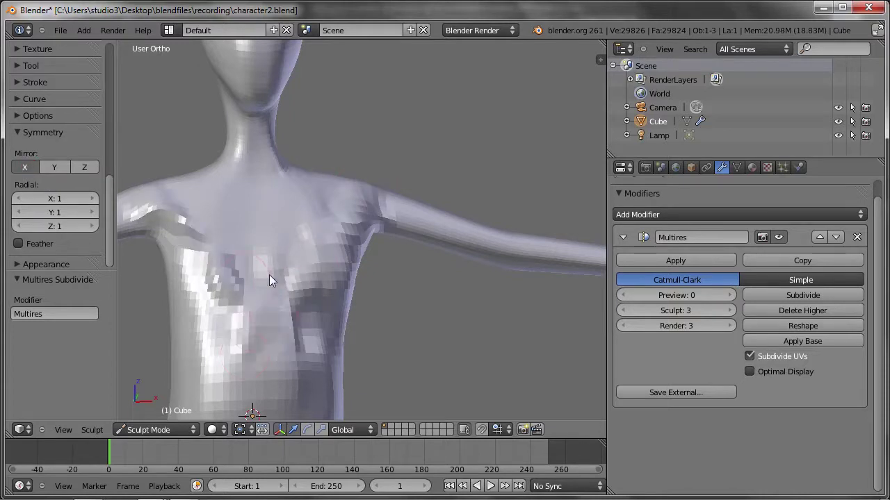
{"action": "left_click", "coordinate": [184, 201]}
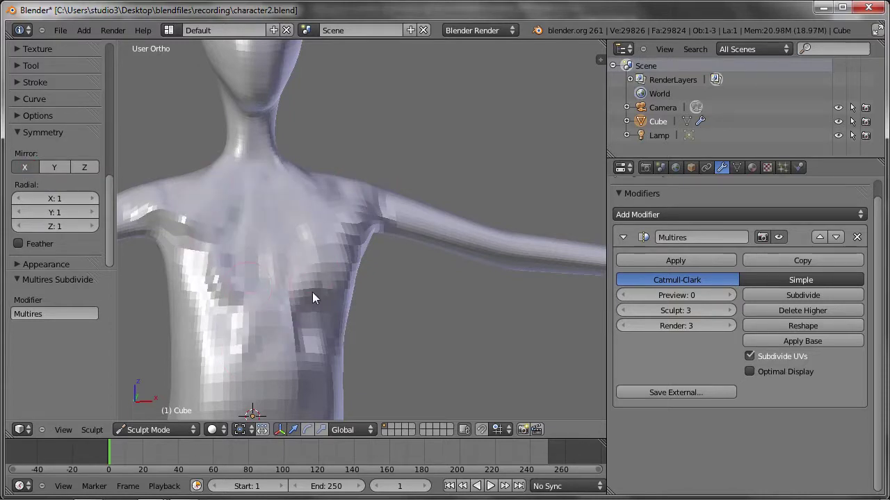
{"action": "scroll", "coordinate": [351, 228], "scroll_direction": "down", "scroll_amount": 4}
{"action": "mouse_move", "coordinate": [351, 228]}
{"action": "middle_mouse_down"}
{"action": "mouse_move", "coordinate": [269, 306]}
{"action": "mouse_move", "coordinate": [335, 289]}
{"action": "mouse_move", "coordinate": [292, 262]}
{"action": "mouse_move", "coordinate": [292, 301]}
{"action": "mouse_move", "coordinate": [158, 285]}
{"action": "mouse_move", "coordinate": [223, 274]}
{"action": "mouse_move", "coordinate": [296, 314]}
{"action": "mouse_move", "coordinate": [273, 239]}
{"action": "middle_mouse_up"}
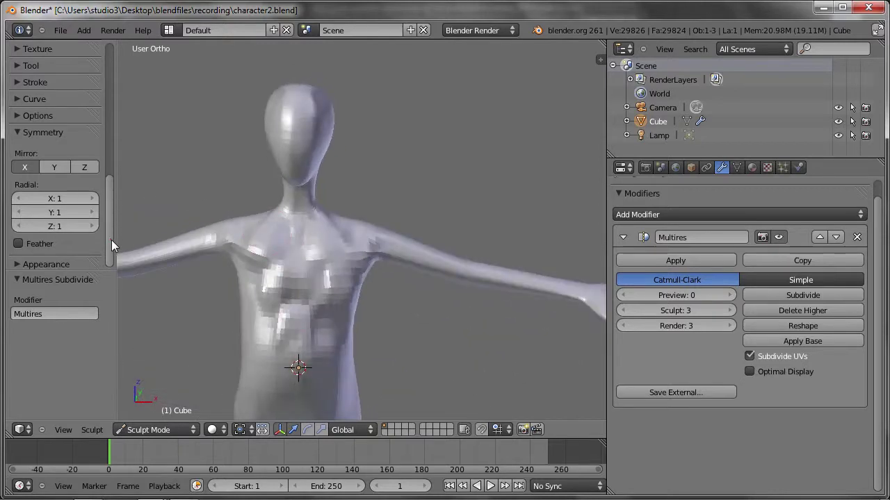
{"action": "scroll", "coordinate": [112, 240], "scroll_direction": "up", "scroll_amount": 6}
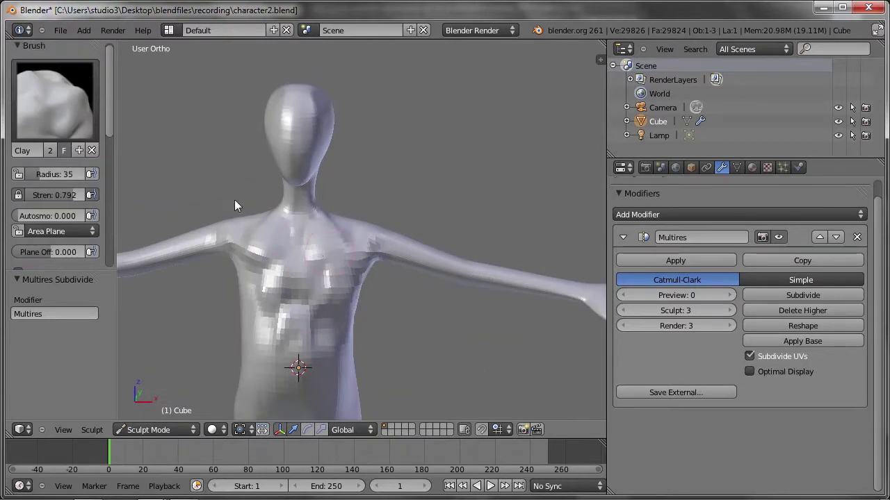
Step: Smooth the blocky chest and upper-left shoulder area with the Smooth brush
{"action": "left_click", "coordinate": [70, 114]}
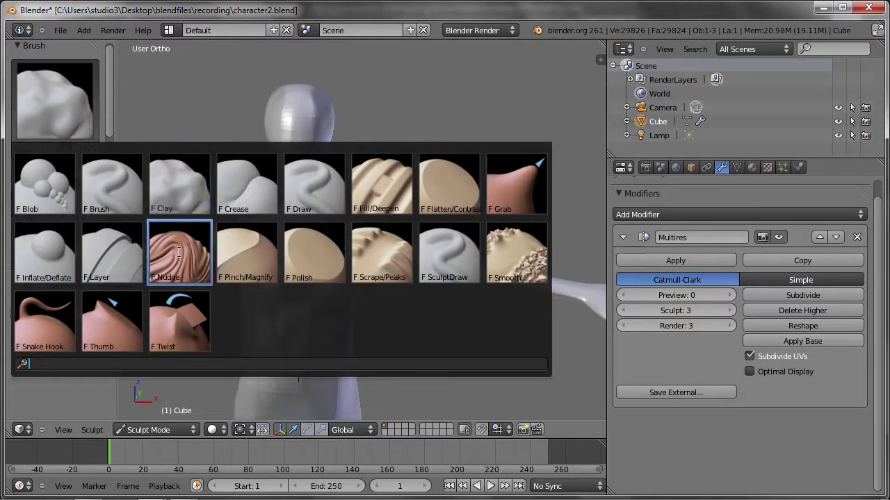
{"action": "left_click", "coordinate": [517, 263]}
{"action": "mouse_move", "coordinate": [313, 278]}
{"action": "left_mouse_down"}
{"action": "mouse_move", "coordinate": [296, 299]}
{"action": "mouse_move", "coordinate": [264, 276]}
{"action": "mouse_move", "coordinate": [270, 260]}
{"action": "mouse_move", "coordinate": [277, 325]}
{"action": "mouse_move", "coordinate": [296, 290]}
{"action": "mouse_move", "coordinate": [324, 273]}
{"action": "left_mouse_up"}
{"action": "mouse_move", "coordinate": [338, 243]}
{"action": "left_mouse_down"}
{"action": "mouse_move", "coordinate": [284, 273]}
{"action": "mouse_move", "coordinate": [249, 233]}
{"action": "mouse_move", "coordinate": [298, 297]}
{"action": "left_mouse_up"}
Step: Return to the Clay brush and sculpt a stroke across the chest
{"action": "left_click", "coordinate": [62, 125]}
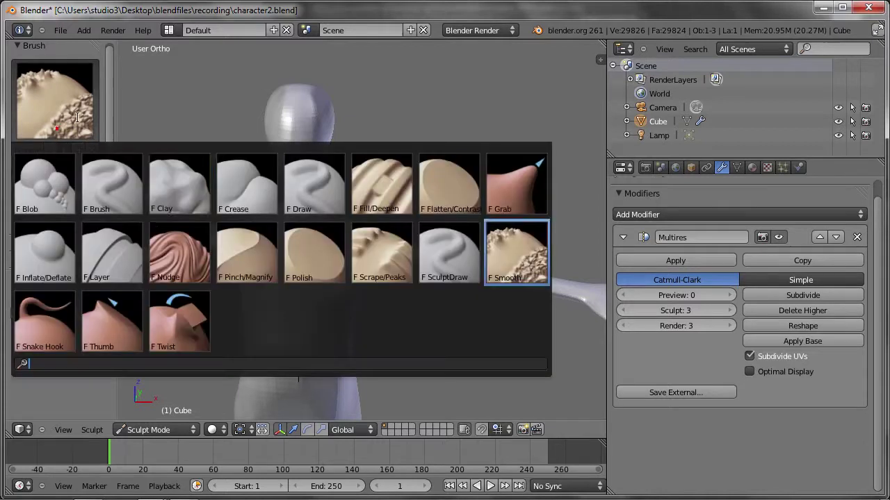
{"action": "left_click", "coordinate": [187, 183]}
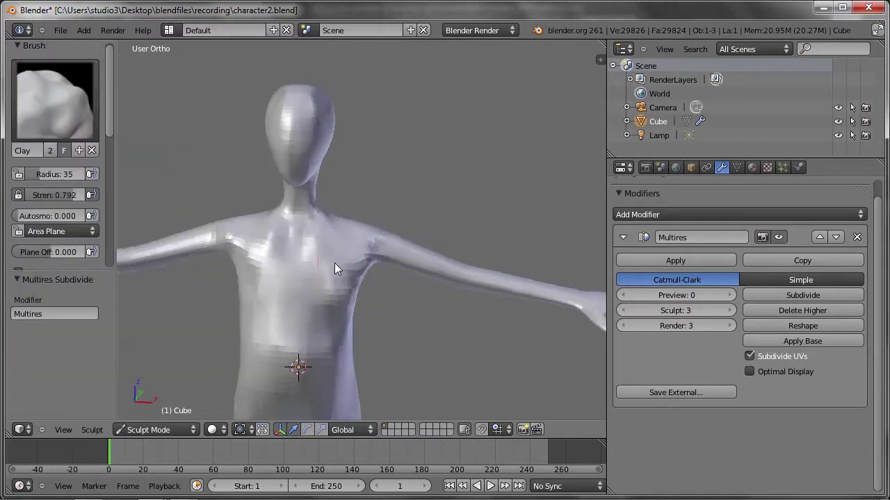
{"action": "middle_click_drag", "start_coordinate": [334, 263], "coordinate": [289, 273]}
{"action": "scroll", "coordinate": [297, 254], "scroll_direction": "up", "scroll_amount": 2}
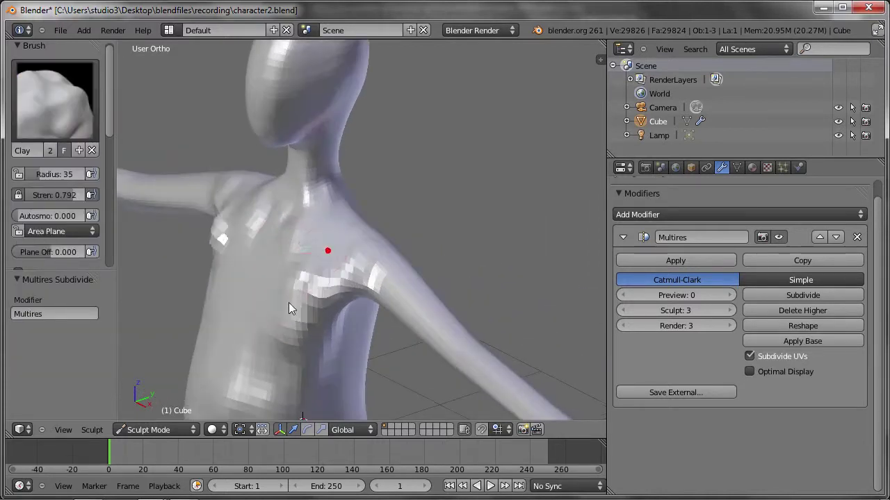
{"action": "middle_click_drag", "start_coordinate": [270, 318], "coordinate": [297, 295]}
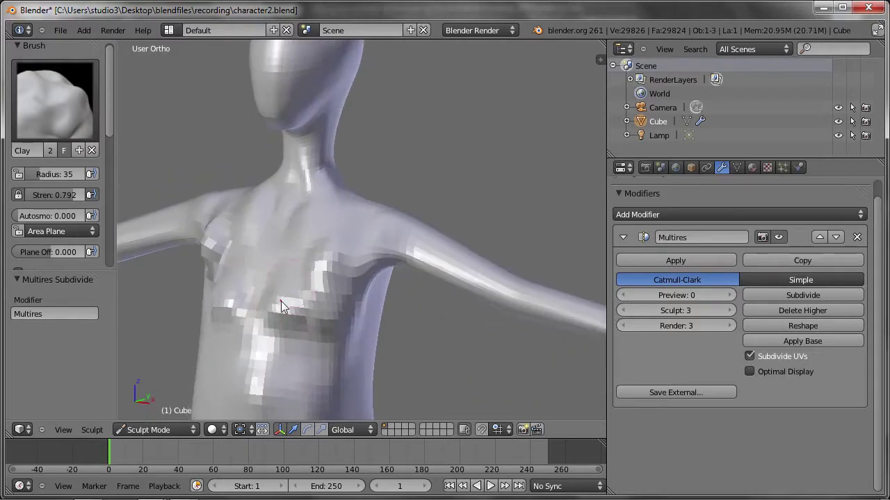
{"action": "middle_click_drag", "start_coordinate": [288, 298], "coordinate": [303, 274]}
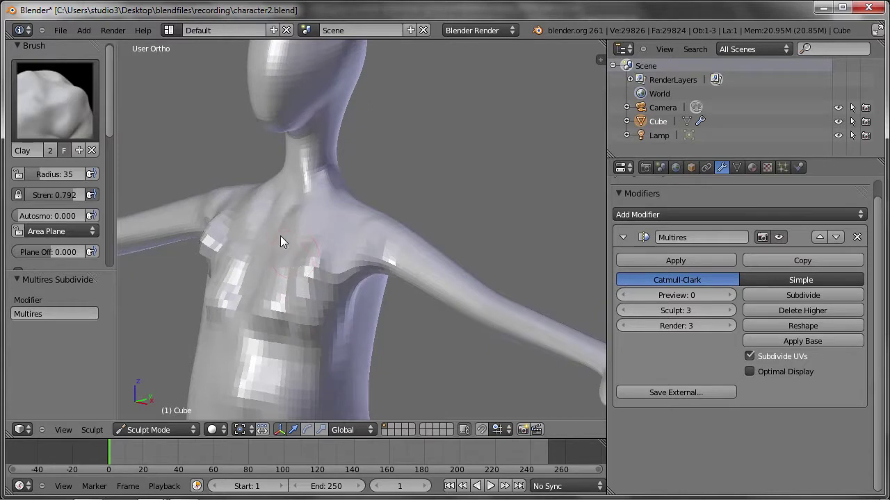
{"action": "left_click_drag", "start_coordinate": [285, 261], "coordinate": [254, 321]}
Step: Build clay bulges on both sides of the chest with several small strokes
{"action": "mouse_move", "coordinate": [254, 321]}
{"action": "middle_mouse_down"}
{"action": "mouse_move", "coordinate": [325, 317]}
{"action": "mouse_move", "coordinate": [262, 299]}
{"action": "middle_mouse_up"}
{"action": "left_click_drag", "start_coordinate": [262, 299], "coordinate": [310, 314]}
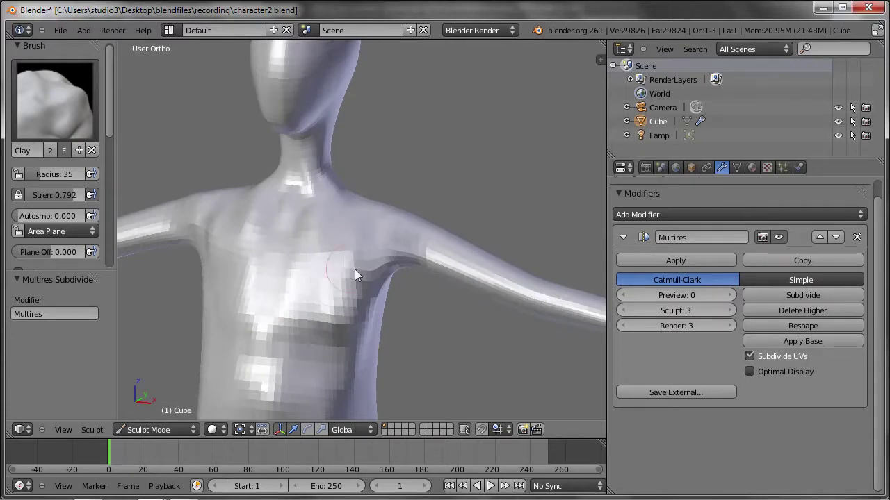
{"action": "middle_click_drag", "start_coordinate": [354, 269], "coordinate": [327, 278]}
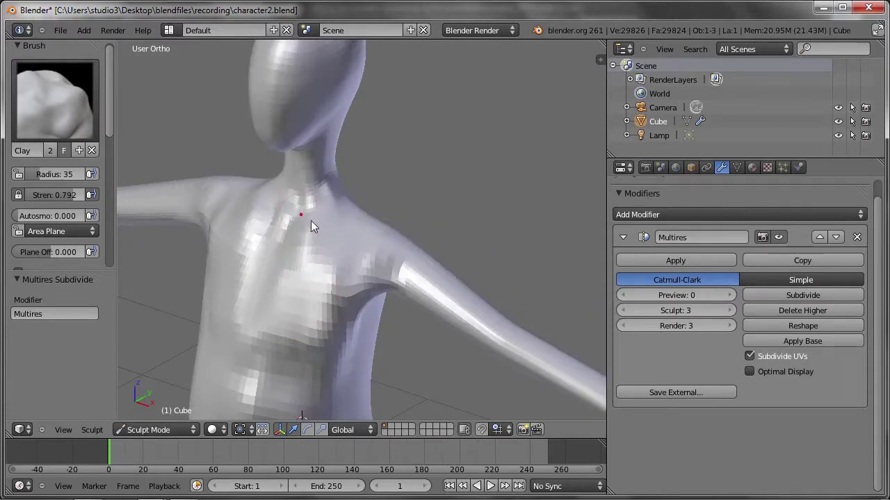
{"action": "mouse_move", "coordinate": [321, 237]}
{"action": "left_mouse_down"}
{"action": "mouse_move", "coordinate": [295, 306]}
{"action": "mouse_move", "coordinate": [354, 296]}
{"action": "left_mouse_up"}
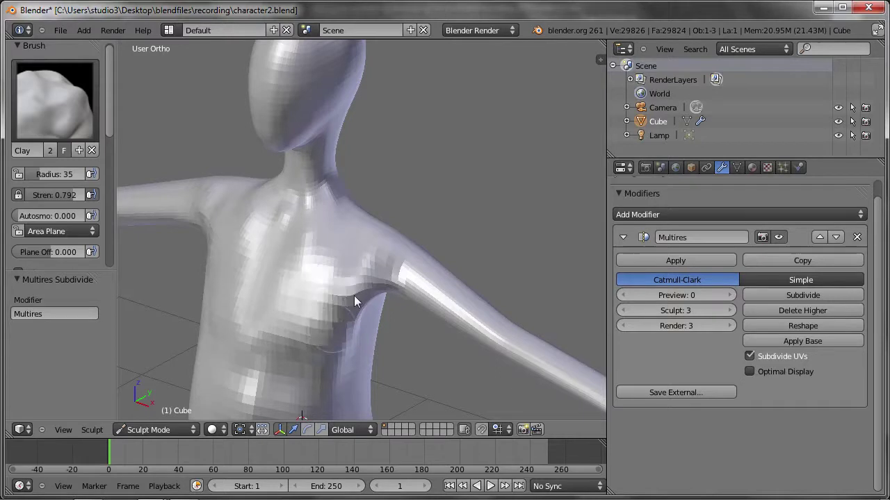
{"action": "middle_click_drag", "start_coordinate": [354, 296], "coordinate": [327, 307]}
{"action": "mouse_move", "coordinate": [324, 257]}
{"action": "left_mouse_down"}
{"action": "mouse_move", "coordinate": [318, 229]}
{"action": "mouse_move", "coordinate": [316, 244]}
{"action": "mouse_move", "coordinate": [291, 251]}
{"action": "left_mouse_up"}
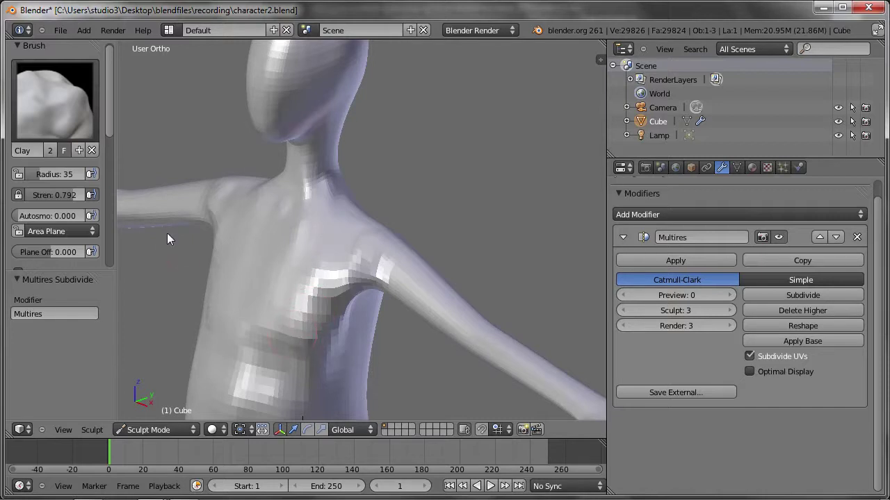
{"action": "left_click_drag", "start_coordinate": [284, 340], "coordinate": [279, 324]}
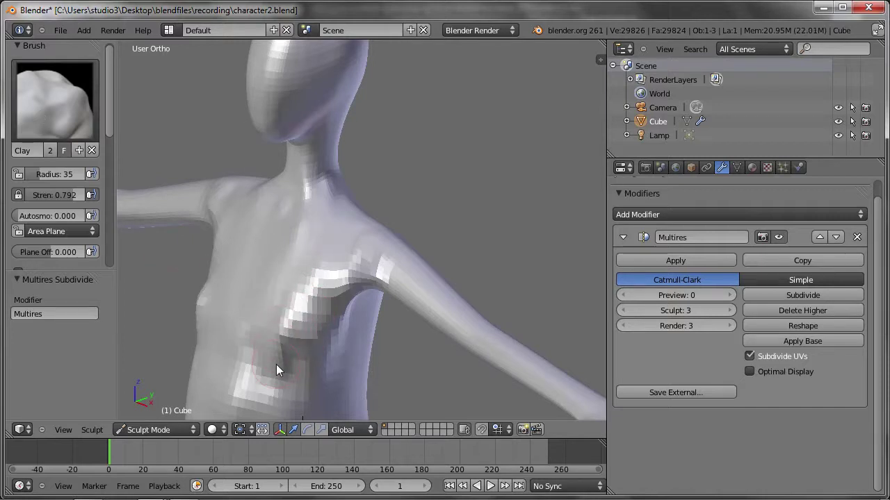
{"action": "middle_click_drag", "start_coordinate": [285, 361], "coordinate": [287, 297]}
{"action": "left_click_drag", "start_coordinate": [282, 350], "coordinate": [276, 328]}
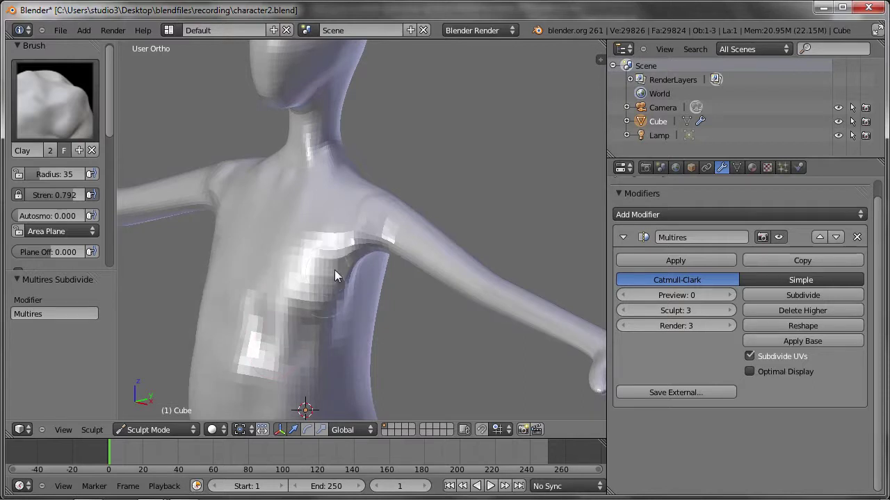
Step: Sculpt mirrored clay strokes over the lower back, shoulders, spine and upper back
{"action": "mouse_move", "coordinate": [276, 328]}
{"action": "middle_mouse_down"}
{"action": "mouse_move", "coordinate": [220, 294]}
{"action": "mouse_move", "coordinate": [369, 244]}
{"action": "mouse_move", "coordinate": [308, 290]}
{"action": "middle_mouse_up"}
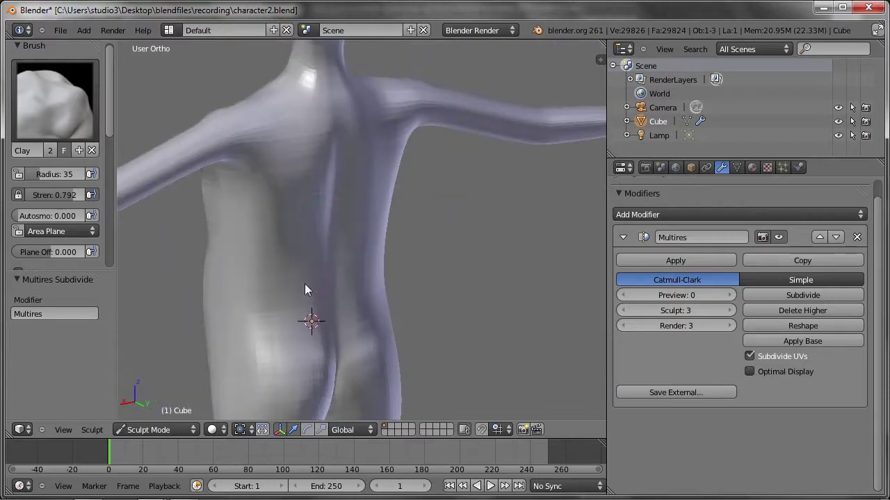
{"action": "mouse_move", "coordinate": [291, 331]}
{"action": "left_mouse_down"}
{"action": "mouse_move", "coordinate": [287, 324]}
{"action": "mouse_move", "coordinate": [308, 318]}
{"action": "left_mouse_up"}
{"action": "middle_click_drag", "start_coordinate": [308, 317], "coordinate": [310, 234]}
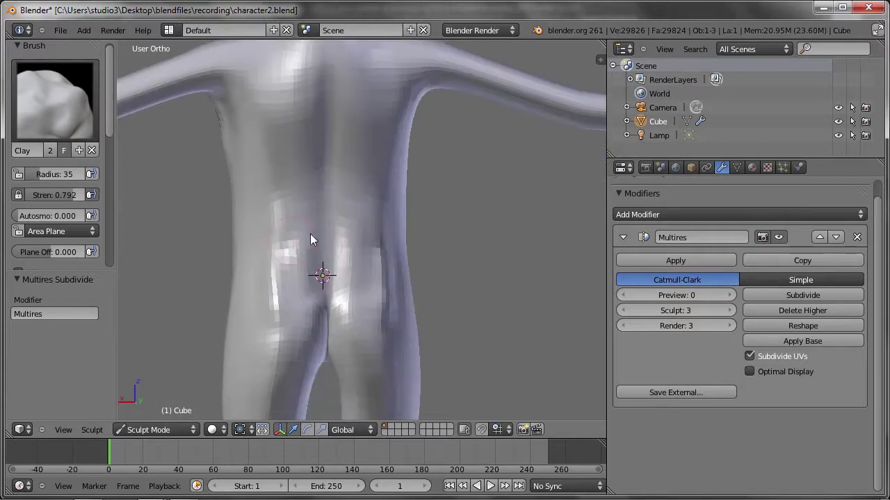
{"action": "mouse_move", "coordinate": [264, 98]}
{"action": "left_mouse_down"}
{"action": "mouse_move", "coordinate": [236, 75]}
{"action": "mouse_move", "coordinate": [226, 79]}
{"action": "mouse_move", "coordinate": [259, 82]}
{"action": "mouse_move", "coordinate": [259, 130]}
{"action": "mouse_move", "coordinate": [246, 109]}
{"action": "mouse_move", "coordinate": [278, 196]}
{"action": "mouse_move", "coordinate": [310, 209]}
{"action": "mouse_move", "coordinate": [366, 274]}
{"action": "mouse_move", "coordinate": [362, 302]}
{"action": "left_mouse_up"}
{"action": "mouse_move", "coordinate": [362, 302]}
{"action": "middle_mouse_down"}
{"action": "mouse_move", "coordinate": [423, 301]}
{"action": "mouse_move", "coordinate": [362, 300]}
{"action": "middle_mouse_up"}
{"action": "mouse_move", "coordinate": [340, 124]}
{"action": "left_mouse_down"}
{"action": "mouse_move", "coordinate": [358, 191]}
{"action": "mouse_move", "coordinate": [343, 219]}
{"action": "left_mouse_up"}
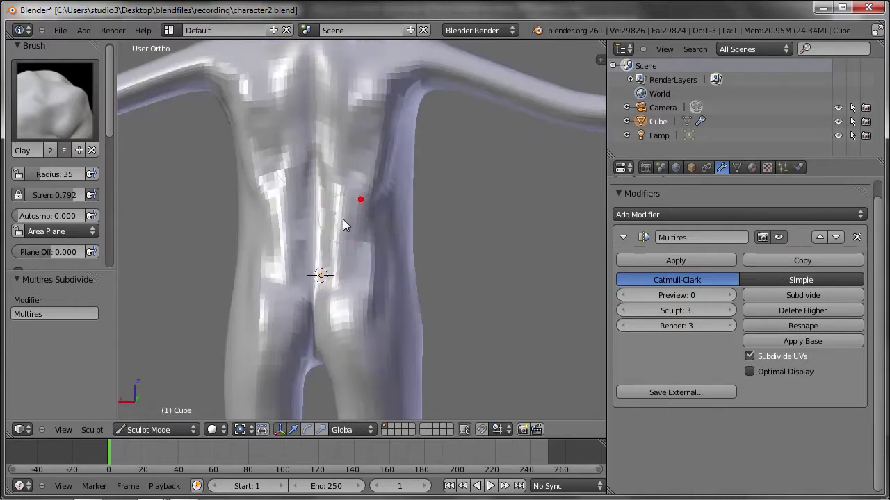
{"action": "mouse_move", "coordinate": [296, 151]}
{"action": "left_mouse_down"}
{"action": "mouse_move", "coordinate": [272, 185]}
{"action": "mouse_move", "coordinate": [269, 248]}
{"action": "mouse_move", "coordinate": [265, 132]}
{"action": "left_mouse_up"}
Step: Add mirrored clay marks to the hips and buttocks
{"action": "middle_click_drag", "start_coordinate": [324, 234], "coordinate": [344, 229]}
{"action": "mouse_move", "coordinate": [344, 229]}
{"action": "left_mouse_down"}
{"action": "mouse_move", "coordinate": [258, 278]}
{"action": "mouse_move", "coordinate": [239, 241]}
{"action": "left_mouse_up"}
{"action": "mouse_move", "coordinate": [240, 244]}
{"action": "middle_mouse_down"}
{"action": "mouse_move", "coordinate": [263, 205]}
{"action": "mouse_move", "coordinate": [296, 219]}
{"action": "mouse_move", "coordinate": [261, 216]}
{"action": "middle_mouse_up"}
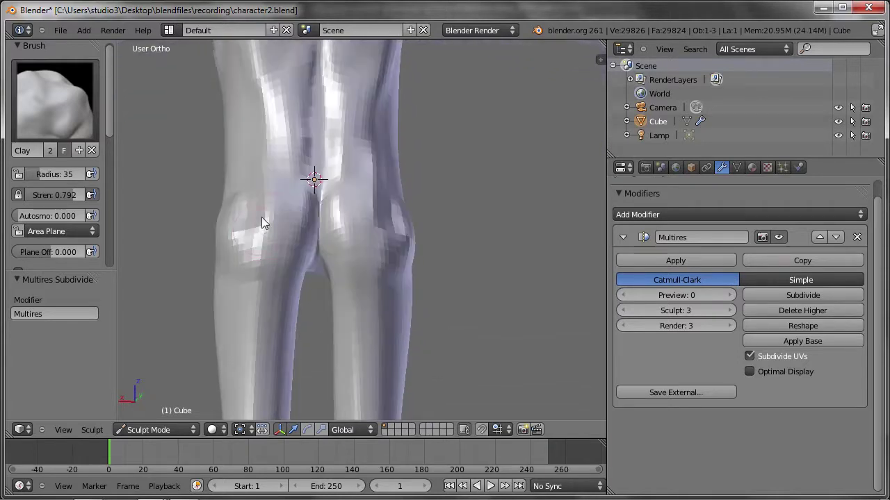
{"action": "left_click_drag", "start_coordinate": [237, 191], "coordinate": [280, 212]}
{"action": "mouse_move", "coordinate": [280, 212]}
{"action": "middle_mouse_down"}
{"action": "mouse_move", "coordinate": [256, 201]}
{"action": "mouse_move", "coordinate": [401, 175]}
{"action": "mouse_move", "coordinate": [316, 201]}
{"action": "middle_mouse_up"}
Step: Add a small clay mark to the torso and zoom out to the whole figure
{"action": "left_click_drag", "start_coordinate": [351, 227], "coordinate": [362, 278]}
{"action": "mouse_move", "coordinate": [361, 278]}
{"action": "middle_mouse_down"}
{"action": "mouse_move", "coordinate": [335, 151]}
{"action": "mouse_move", "coordinate": [354, 201]}
{"action": "mouse_move", "coordinate": [325, 273]}
{"action": "middle_mouse_up"}
{"action": "left_click_drag", "start_coordinate": [326, 273], "coordinate": [363, 274]}
{"action": "middle_click_drag", "start_coordinate": [363, 274], "coordinate": [291, 235]}
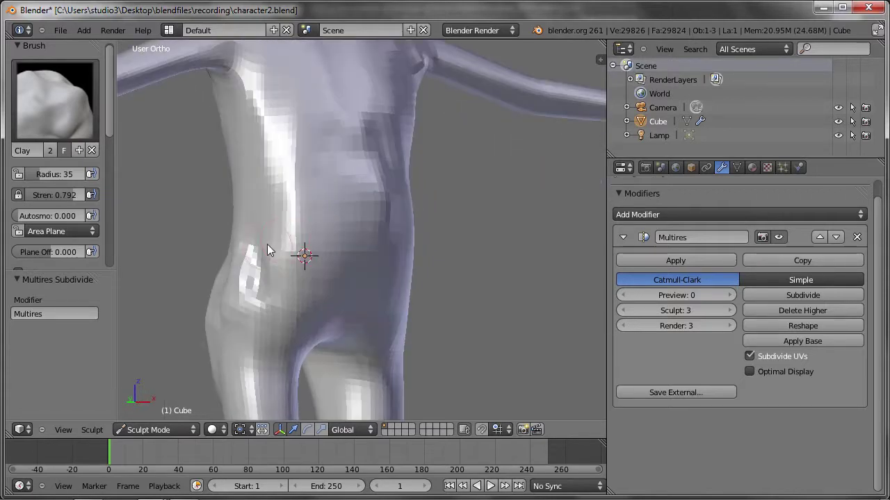
{"action": "mouse_move", "coordinate": [257, 280]}
{"action": "middle_mouse_down"}
{"action": "mouse_move", "coordinate": [287, 276]}
{"action": "mouse_move", "coordinate": [288, 181]}
{"action": "mouse_move", "coordinate": [307, 227]}
{"action": "middle_mouse_up"}
{"action": "scroll", "coordinate": [329, 180], "scroll_direction": "down", "scroll_amount": 4}
{"action": "mouse_move", "coordinate": [330, 180]}
{"action": "middle_mouse_down"}
{"action": "mouse_move", "coordinate": [439, 251]}
{"action": "mouse_move", "coordinate": [434, 236]}
{"action": "middle_mouse_up"}
Step: Switch to the Pinch/Magnify brush and pinch the shoulder crease toward the arm
{"action": "scroll", "coordinate": [105, 104], "scroll_direction": "up", "scroll_amount": 1}
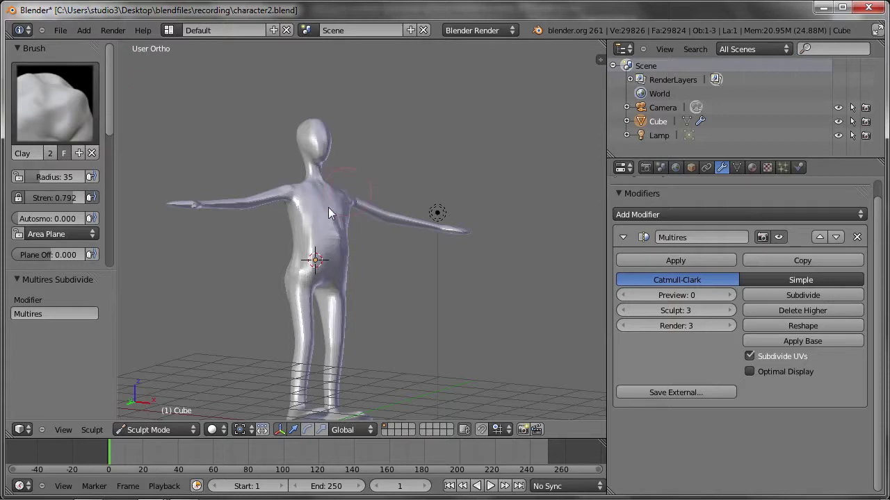
{"action": "mouse_move", "coordinate": [321, 202]}
{"action": "middle_mouse_down"}
{"action": "mouse_move", "coordinate": [497, 201]}
{"action": "mouse_move", "coordinate": [387, 221]}
{"action": "mouse_move", "coordinate": [309, 248]}
{"action": "middle_mouse_up"}
{"action": "scroll", "coordinate": [306, 229], "scroll_direction": "up", "scroll_amount": 2}
{"action": "scroll", "coordinate": [375, 217], "scroll_direction": "up", "scroll_amount": 2}
{"action": "scroll", "coordinate": [335, 206], "scroll_direction": "up", "scroll_amount": 2}
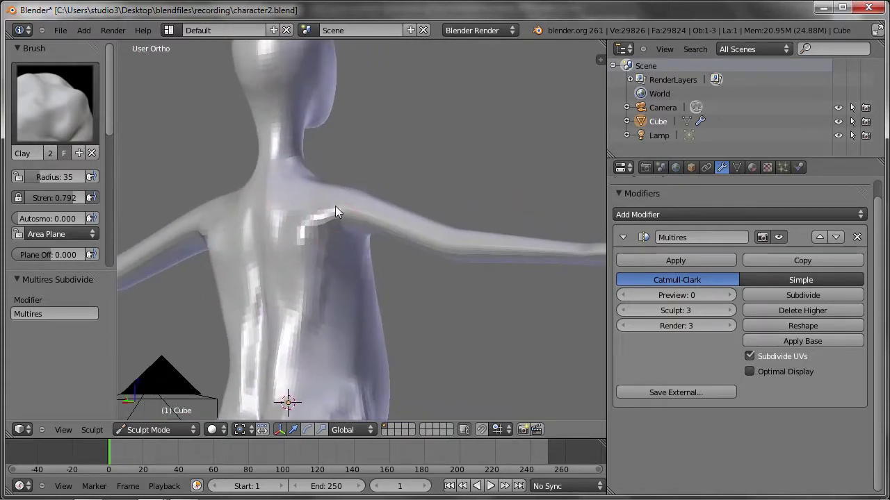
{"action": "scroll", "coordinate": [306, 272], "scroll_direction": "up", "scroll_amount": 3}
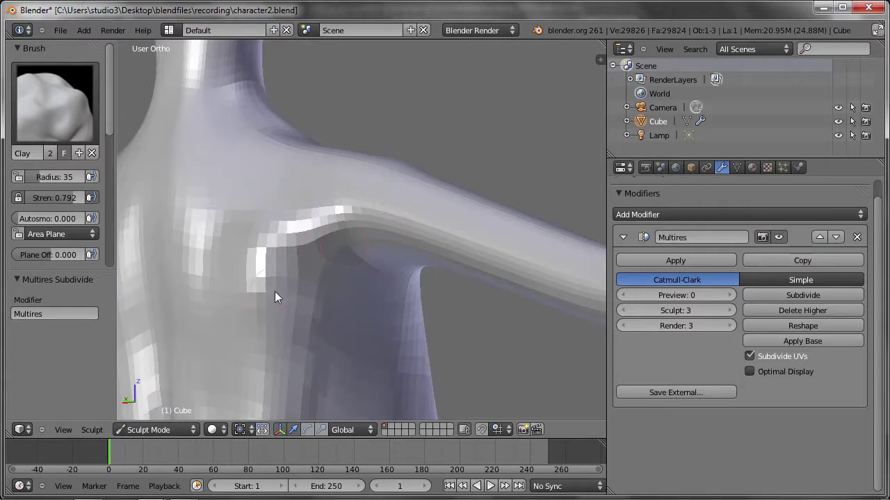
{"action": "left_click", "coordinate": [50, 128]}
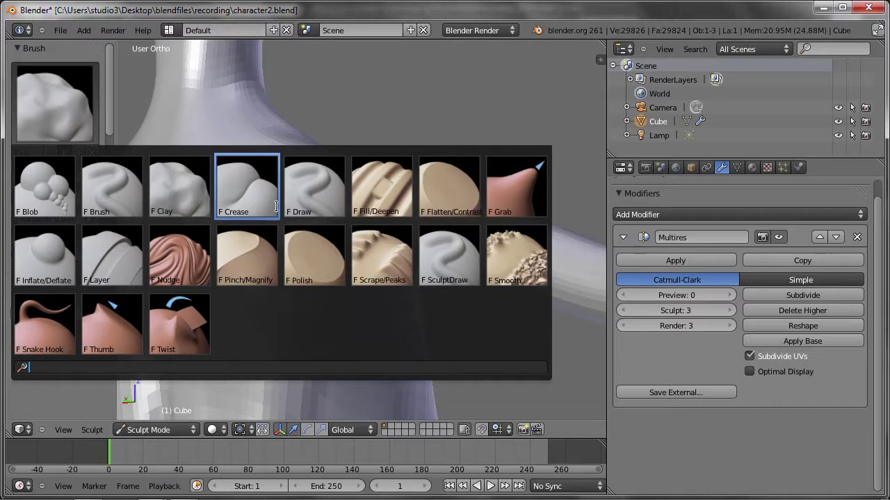
{"action": "left_click", "coordinate": [263, 260]}
{"action": "left_click_drag", "start_coordinate": [284, 256], "coordinate": [314, 222]}
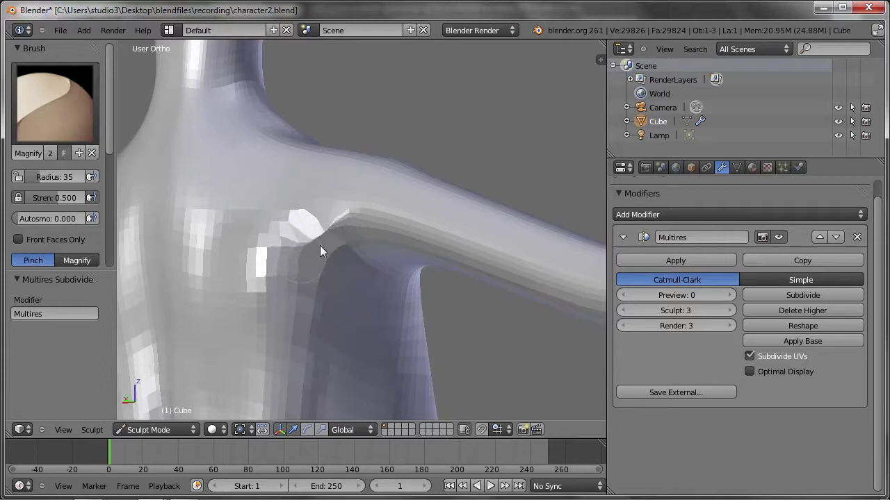
Step: Pinch the armpit and shoulder creases tighter
{"action": "mouse_move", "coordinate": [361, 225]}
{"action": "middle_mouse_down"}
{"action": "mouse_move", "coordinate": [334, 225]}
{"action": "mouse_move", "coordinate": [390, 230]}
{"action": "middle_mouse_up"}
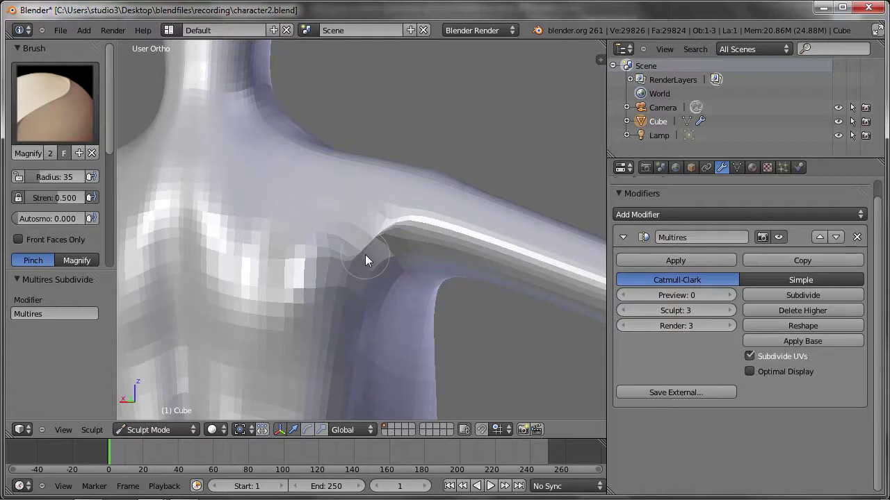
{"action": "left_click", "coordinate": [365, 255]}
{"action": "mouse_move", "coordinate": [365, 254]}
{"action": "middle_mouse_down"}
{"action": "mouse_move", "coordinate": [299, 203]}
{"action": "mouse_move", "coordinate": [280, 221]}
{"action": "mouse_move", "coordinate": [183, 260]}
{"action": "mouse_move", "coordinate": [336, 242]}
{"action": "mouse_move", "coordinate": [271, 192]}
{"action": "middle_mouse_up"}
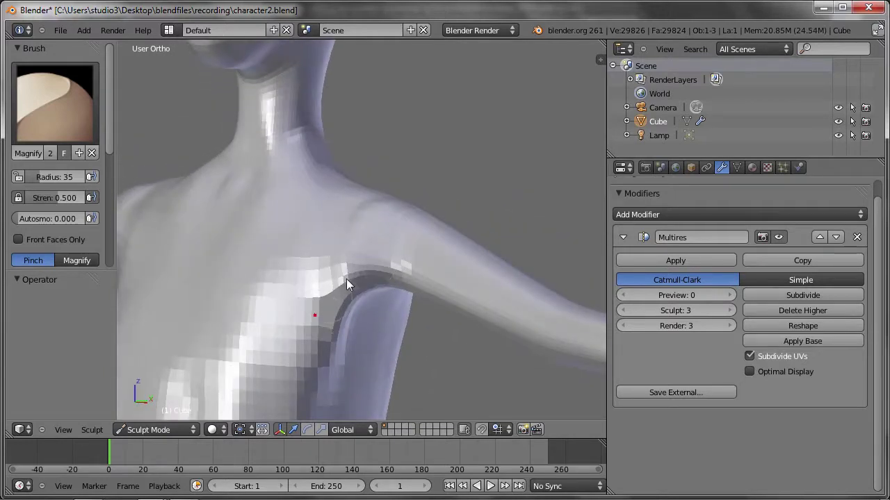
{"action": "middle_click_drag", "start_coordinate": [347, 274], "coordinate": [355, 278]}
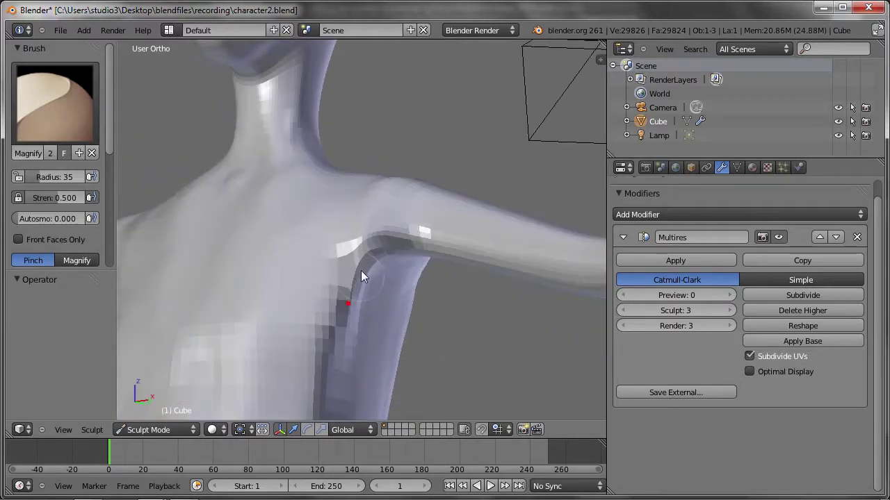
{"action": "mouse_move", "coordinate": [385, 245]}
{"action": "middle_mouse_down"}
{"action": "mouse_move", "coordinate": [293, 264]}
{"action": "mouse_move", "coordinate": [301, 233]}
{"action": "middle_mouse_up"}
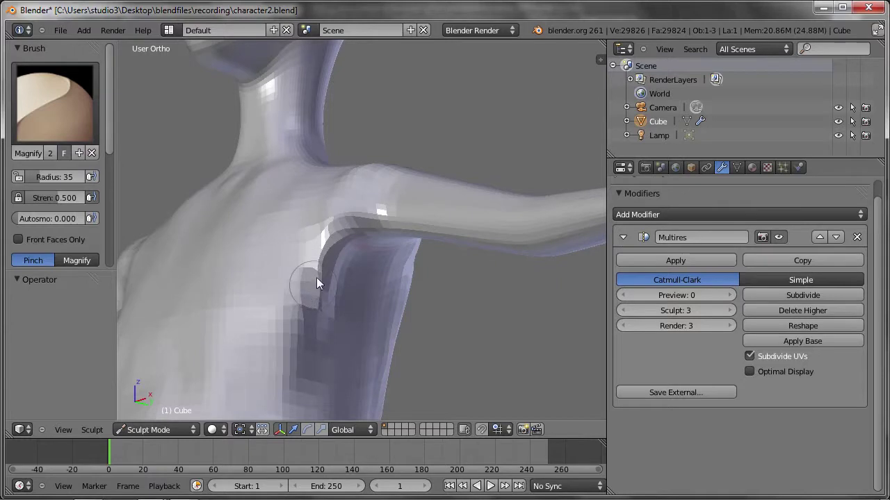
{"action": "middle_click_drag", "start_coordinate": [322, 261], "coordinate": [337, 263]}
{"action": "left_click_drag", "start_coordinate": [317, 233], "coordinate": [296, 253]}
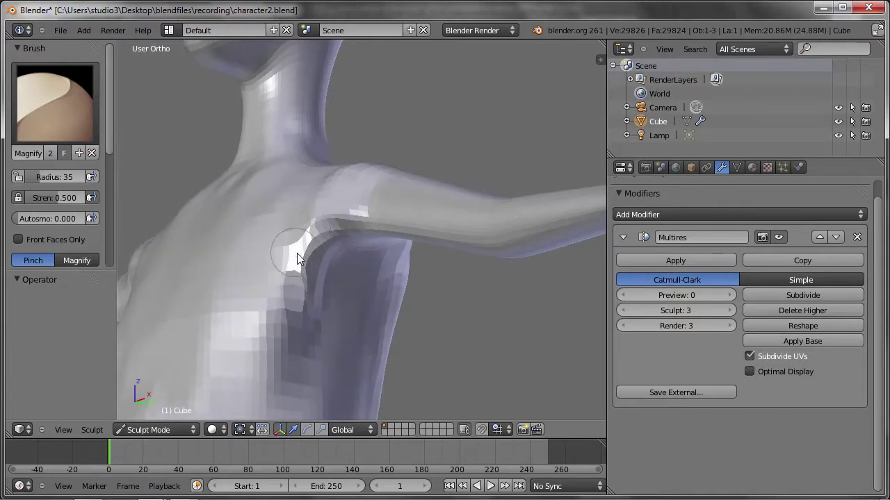
{"action": "left_click_drag", "start_coordinate": [331, 227], "coordinate": [312, 249]}
Step: Set the brush to Magnify and push the armpit crease outward
{"action": "left_click", "coordinate": [83, 263]}
{"action": "left_click_drag", "start_coordinate": [302, 230], "coordinate": [302, 240]}
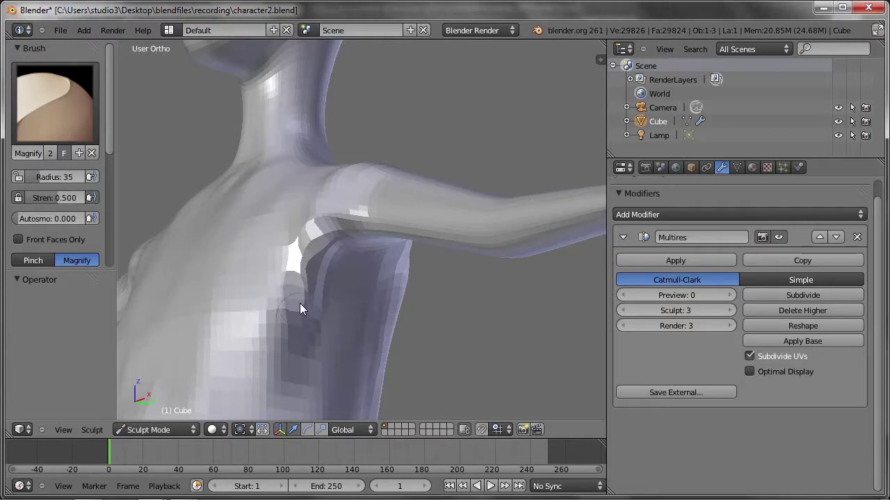
{"action": "left_click_drag", "start_coordinate": [298, 301], "coordinate": [304, 257]}
{"action": "left_click_drag", "start_coordinate": [308, 279], "coordinate": [314, 221]}
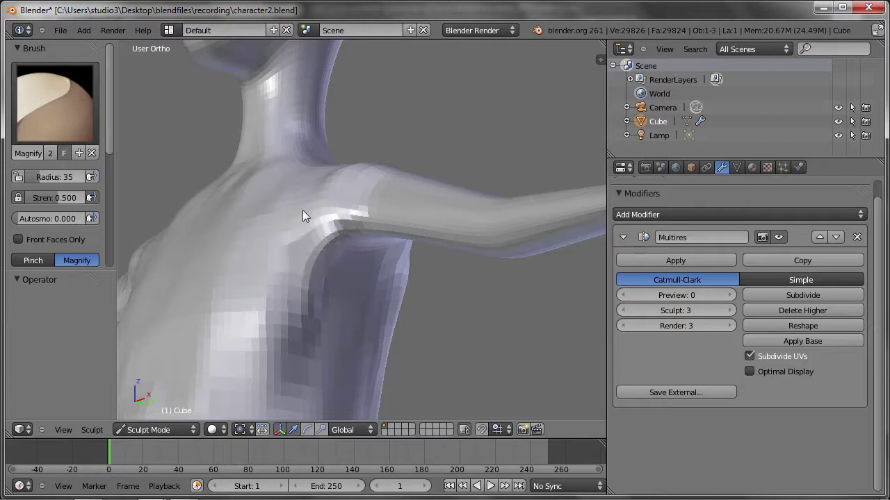
{"action": "middle_click_drag", "start_coordinate": [349, 253], "coordinate": [360, 249]}
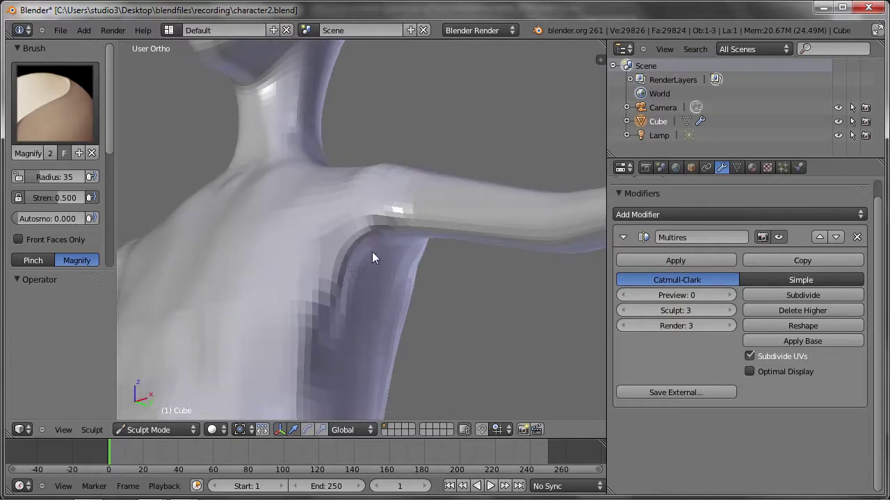
{"action": "middle_click_drag", "start_coordinate": [325, 281], "coordinate": [393, 271]}
{"action": "mouse_move", "coordinate": [298, 208]}
{"action": "middle_mouse_down", "text": "ctrl"}
{"action": "mouse_move", "coordinate": [353, 252]}
{"action": "mouse_move", "coordinate": [261, 236]}
{"action": "mouse_move", "coordinate": [181, 249]}
{"action": "mouse_move", "coordinate": [250, 279]}
{"action": "middle_mouse_up", "text": "ctrl"}
Step: Magnify the surface of the left hip
{"action": "scroll", "coordinate": [271, 331], "scroll_direction": "up", "scroll_amount": 5}
{"action": "middle_click_drag", "start_coordinate": [270, 330], "coordinate": [279, 251]}
{"action": "left_click_drag", "start_coordinate": [279, 252], "coordinate": [294, 264]}
{"action": "mouse_move", "coordinate": [327, 248]}
{"action": "middle_mouse_down"}
{"action": "mouse_move", "coordinate": [353, 197]}
{"action": "mouse_move", "coordinate": [374, 271]}
{"action": "middle_mouse_up"}
Step: Switch the sculpt tool to the plain Brush and collapse the symmetry settings
{"action": "left_click", "coordinate": [72, 108]}
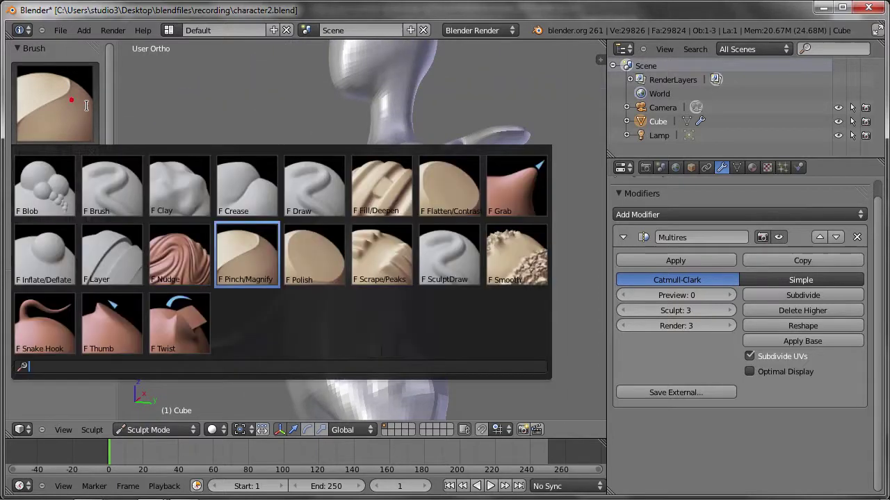
{"action": "left_click", "coordinate": [112, 180]}
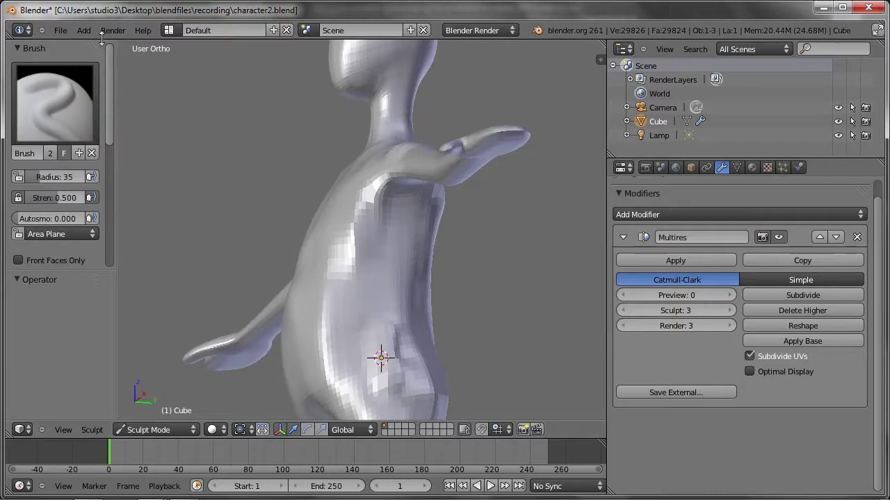
{"action": "scroll", "coordinate": [111, 62], "scroll_direction": "down", "scroll_amount": 2}
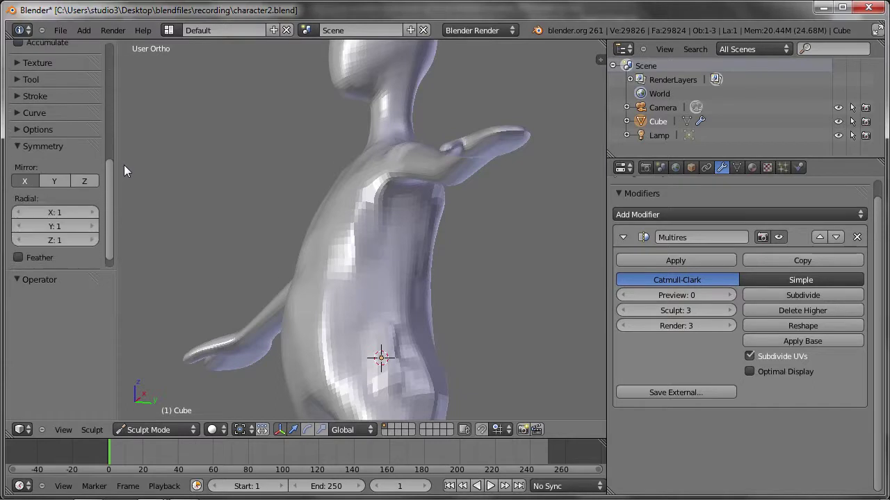
{"action": "left_click_drag", "start_coordinate": [111, 61], "coordinate": [124, 170]}
{"action": "left_click", "coordinate": [28, 135]}
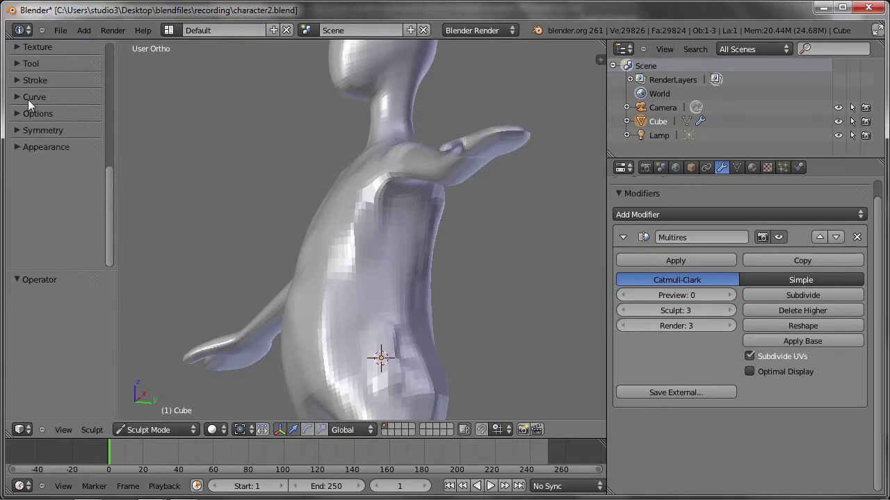
Step: Assign a new cloud-noise texture named 'Texture' to the brush
{"action": "left_click", "coordinate": [20, 46]}
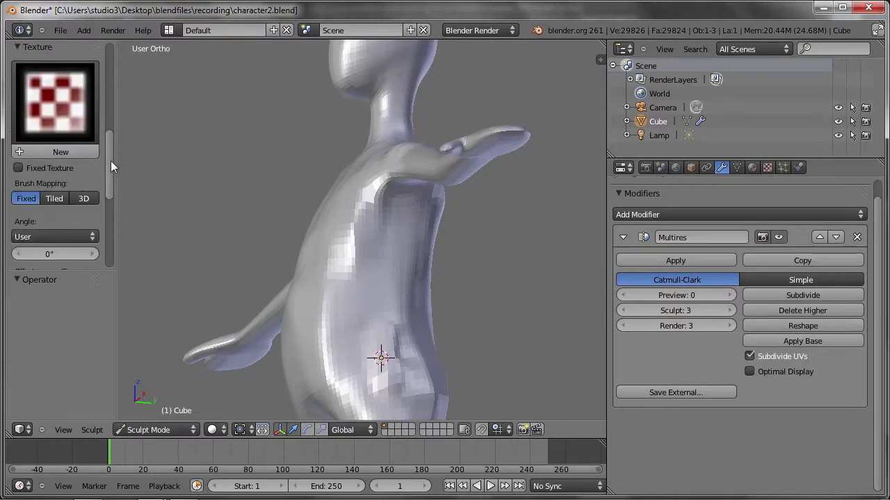
{"action": "scroll", "coordinate": [108, 160], "scroll_direction": "up", "scroll_amount": 2}
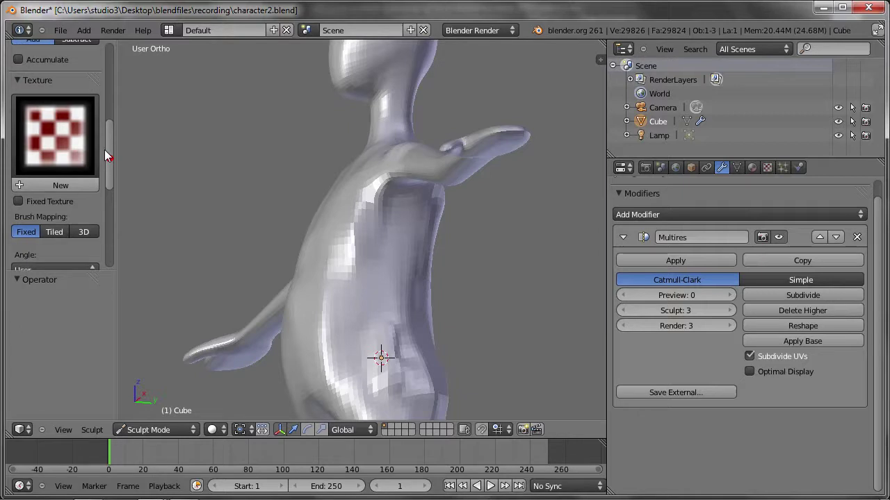
{"action": "left_click", "coordinate": [61, 185]}
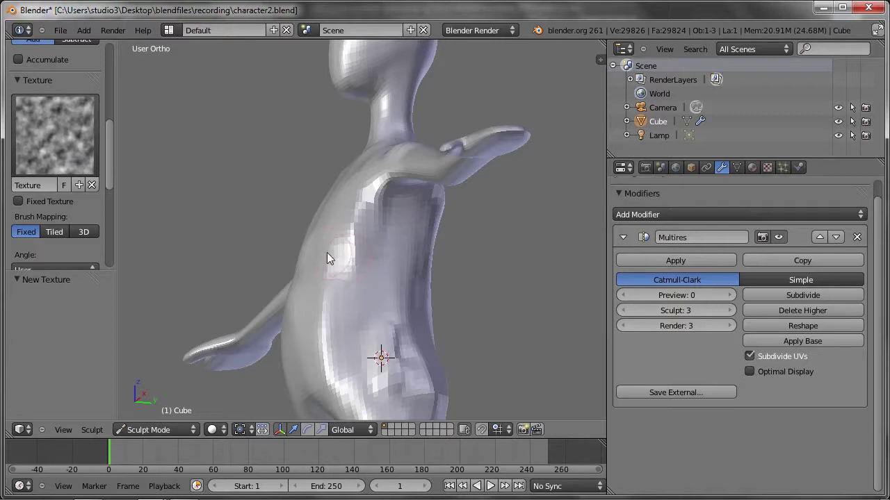
Step: Sculpt textured patches across the chest, then subdivide Multires twice to level 5
{"action": "mouse_move", "coordinate": [317, 253]}
{"action": "middle_mouse_down"}
{"action": "mouse_move", "coordinate": [398, 264]}
{"action": "mouse_move", "coordinate": [384, 225]}
{"action": "middle_mouse_up"}
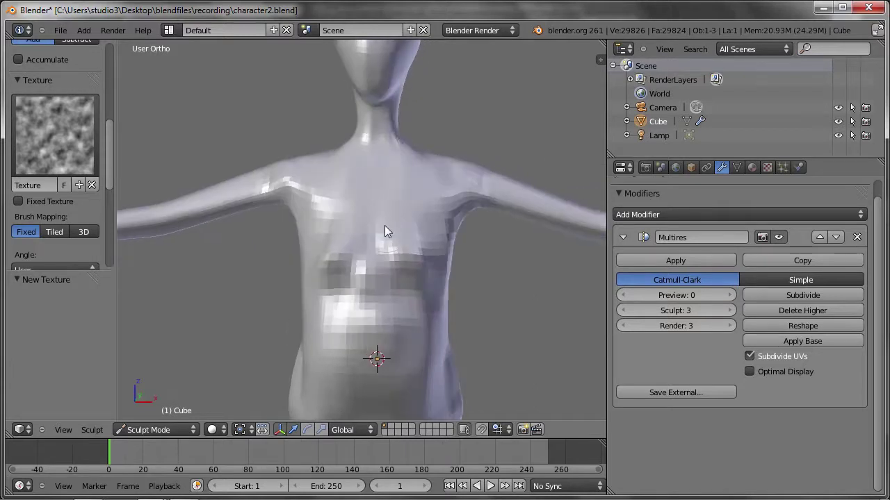
{"action": "middle_click_drag", "start_coordinate": [395, 321], "coordinate": [347, 262]}
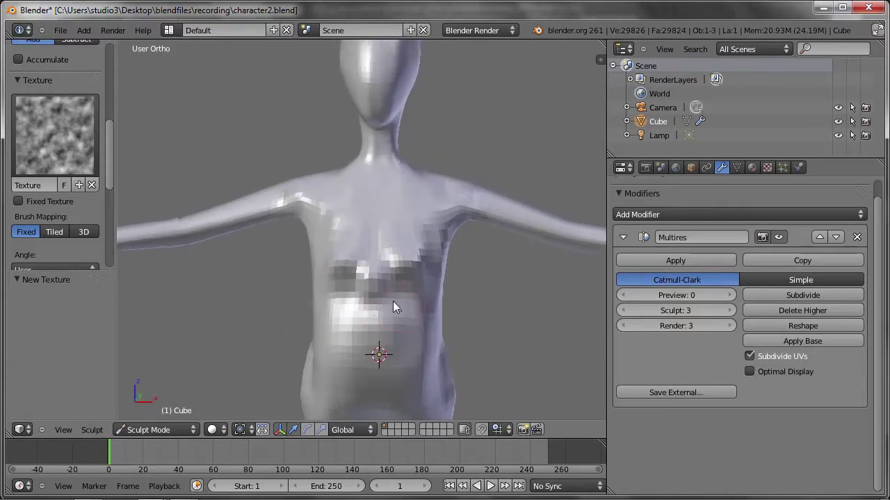
{"action": "left_click_drag", "start_coordinate": [316, 195], "coordinate": [392, 250]}
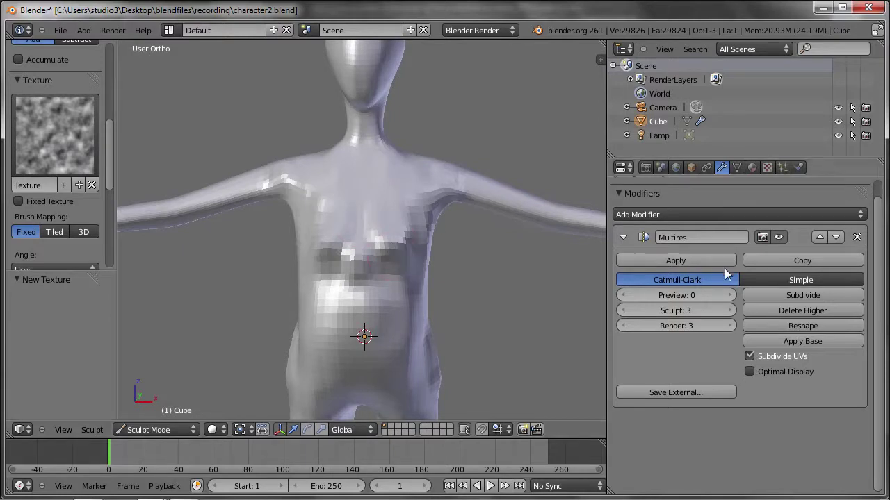
{"action": "left_click", "coordinate": [780, 299]}
{"action": "left_click", "coordinate": [787, 298]}
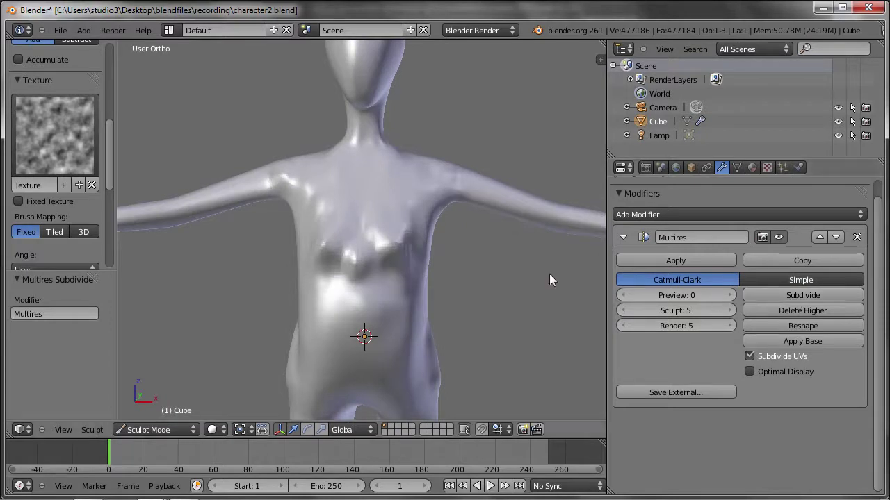
Step: Roughen the belly with textured strokes and press a dent into the upper-left back
{"action": "mouse_move", "coordinate": [359, 302]}
{"action": "left_mouse_down"}
{"action": "mouse_move", "coordinate": [393, 313]}
{"action": "mouse_move", "coordinate": [323, 328]}
{"action": "mouse_move", "coordinate": [334, 347]}
{"action": "left_mouse_up"}
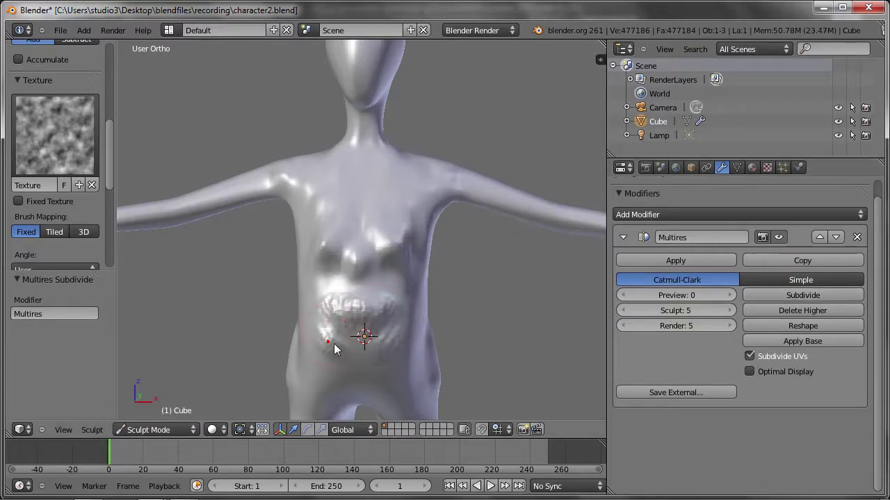
{"action": "scroll", "coordinate": [344, 333], "scroll_direction": "up", "scroll_amount": 1}
{"action": "scroll", "coordinate": [372, 310], "scroll_direction": "up", "scroll_amount": 1}
{"action": "scroll", "coordinate": [310, 307], "scroll_direction": "down", "scroll_amount": 3}
{"action": "mouse_move", "coordinate": [310, 307]}
{"action": "middle_mouse_down"}
{"action": "mouse_move", "coordinate": [367, 276]}
{"action": "mouse_move", "coordinate": [378, 295]}
{"action": "mouse_move", "coordinate": [361, 267]}
{"action": "middle_mouse_up"}
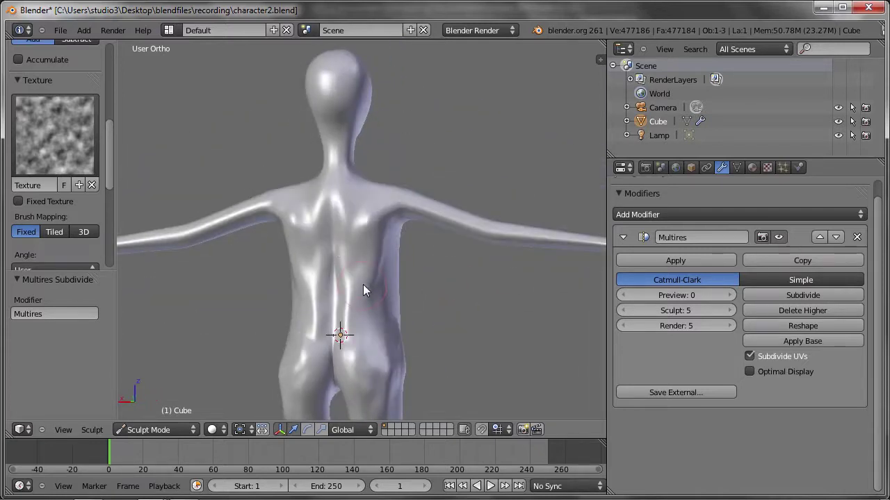
{"action": "mouse_move", "coordinate": [313, 249]}
{"action": "left_mouse_down"}
{"action": "mouse_move", "coordinate": [332, 288]}
{"action": "mouse_move", "coordinate": [369, 276]}
{"action": "mouse_move", "coordinate": [311, 269]}
{"action": "left_mouse_up"}
Step: Enlarge the brush radius, undo the back dent, and stroke texture across the upper back
{"action": "key", "text": "f"}
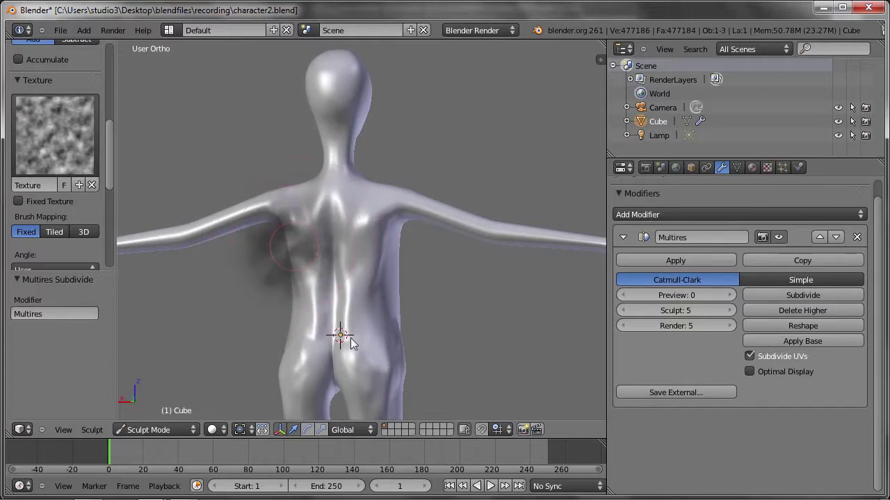
{"action": "left_click", "coordinate": [373, 365]}
{"action": "key", "text": "ctrl+z"}
{"action": "mouse_move", "coordinate": [316, 251]}
{"action": "left_mouse_down"}
{"action": "mouse_move", "coordinate": [344, 219]}
{"action": "mouse_move", "coordinate": [367, 277]}
{"action": "mouse_move", "coordinate": [356, 191]}
{"action": "mouse_move", "coordinate": [383, 214]}
{"action": "left_mouse_up"}
{"action": "middle_click_drag", "start_coordinate": [383, 214], "coordinate": [372, 286]}
Step: Extend ribbed textured strokes down the lower back, left buttock, hip and mid-back
{"action": "left_click_drag", "start_coordinate": [372, 292], "coordinate": [358, 312]}
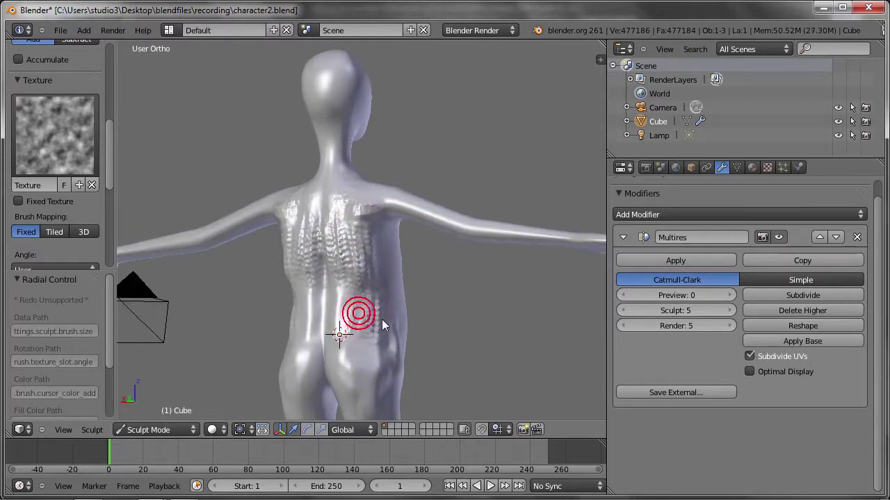
{"action": "left_click_drag", "start_coordinate": [357, 355], "coordinate": [381, 337]}
{"action": "middle_click_drag", "start_coordinate": [381, 331], "coordinate": [366, 270], "text": "shift"}
{"action": "scroll", "coordinate": [330, 290], "scroll_direction": "up", "scroll_amount": 3}
{"action": "left_click_drag", "start_coordinate": [311, 307], "coordinate": [335, 323]}
{"action": "middle_click_drag", "start_coordinate": [335, 328], "coordinate": [397, 327]}
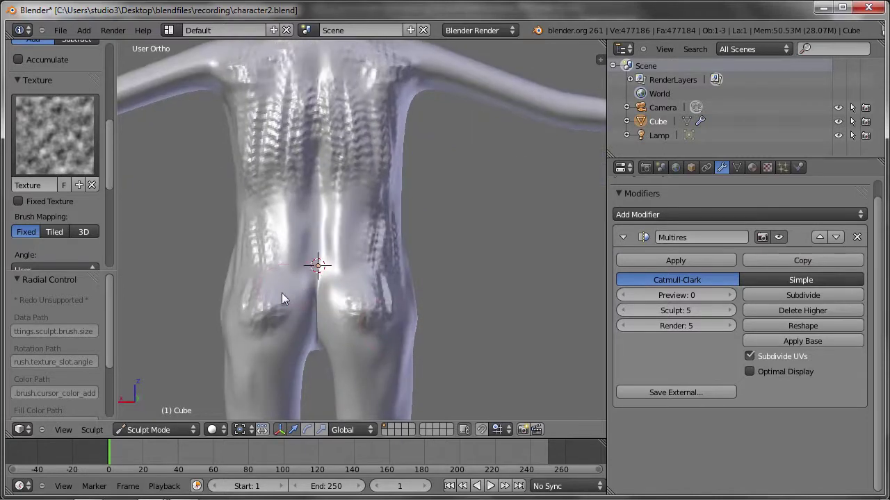
{"action": "left_click_drag", "start_coordinate": [279, 298], "coordinate": [248, 261]}
{"action": "left_click_drag", "start_coordinate": [335, 210], "coordinate": [315, 205]}
Step: Orbit and zoom around the back to inspect the ribbed texture
{"action": "mouse_move", "coordinate": [315, 205]}
{"action": "middle_mouse_down"}
{"action": "mouse_move", "coordinate": [273, 247]}
{"action": "mouse_move", "coordinate": [290, 130]}
{"action": "mouse_move", "coordinate": [273, 97]}
{"action": "middle_mouse_up"}
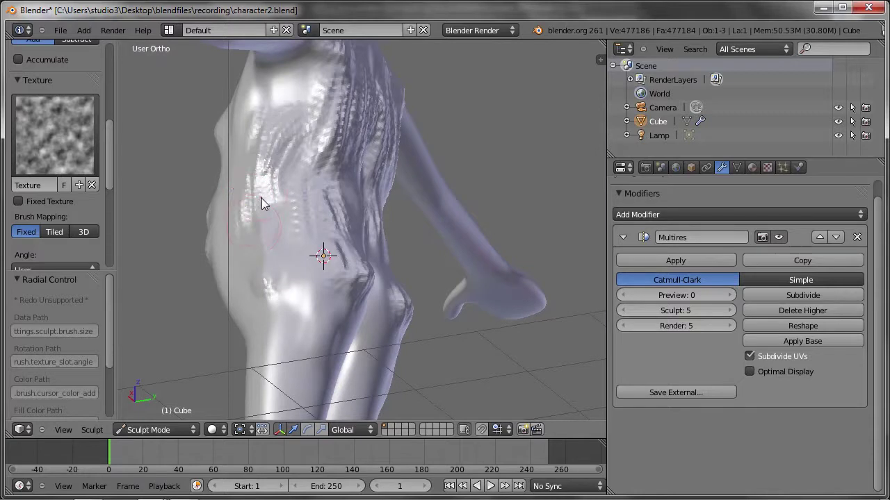
{"action": "middle_click_drag", "start_coordinate": [261, 198], "coordinate": [284, 196]}
{"action": "scroll", "coordinate": [282, 131], "scroll_direction": "up", "scroll_amount": 6}
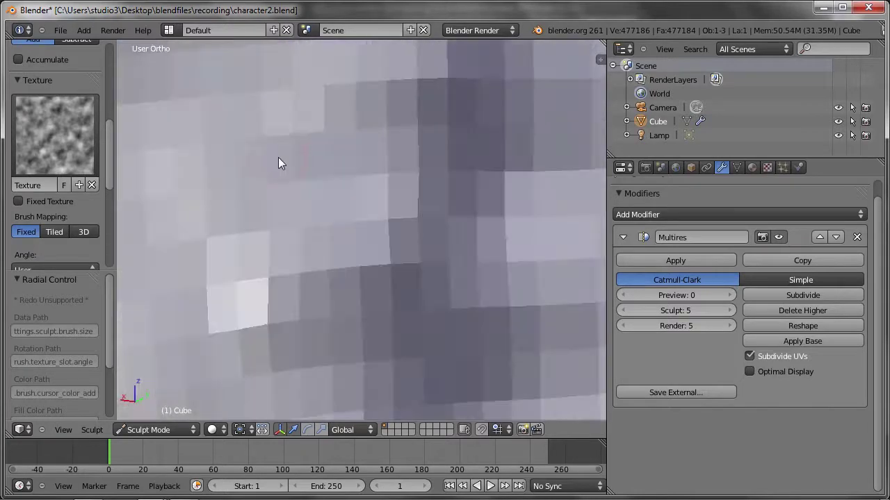
{"action": "middle_click_drag", "start_coordinate": [278, 164], "coordinate": [292, 168]}
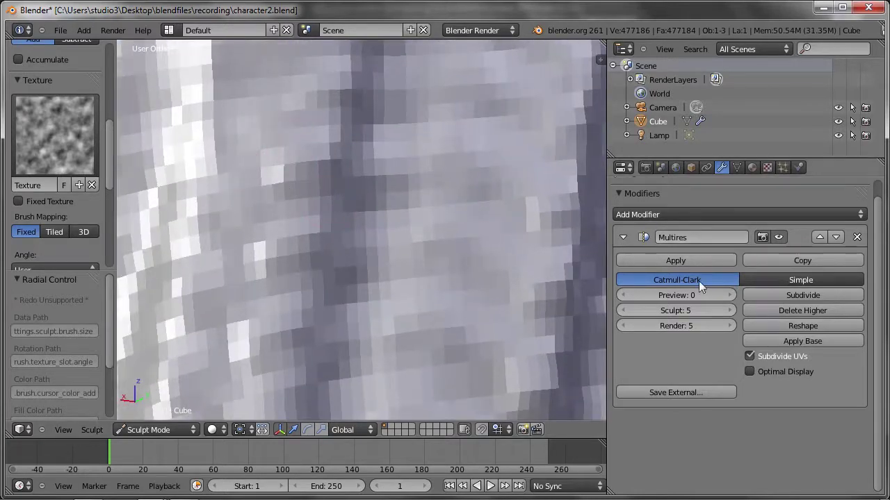
{"action": "scroll", "coordinate": [228, 271], "scroll_direction": "down", "scroll_amount": 2}
{"action": "scroll", "coordinate": [255, 216], "scroll_direction": "down", "scroll_amount": 2}
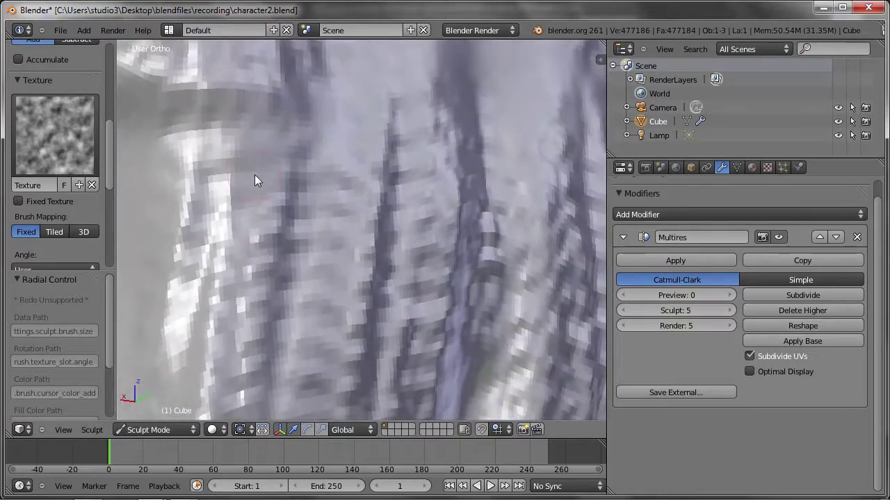
{"action": "scroll", "coordinate": [254, 174], "scroll_direction": "down", "scroll_amount": 2}
{"action": "scroll", "coordinate": [264, 136], "scroll_direction": "down", "scroll_amount": 2}
{"action": "scroll", "coordinate": [283, 206], "scroll_direction": "down", "scroll_amount": 2}
{"action": "scroll", "coordinate": [285, 230], "scroll_direction": "down", "scroll_amount": 2}
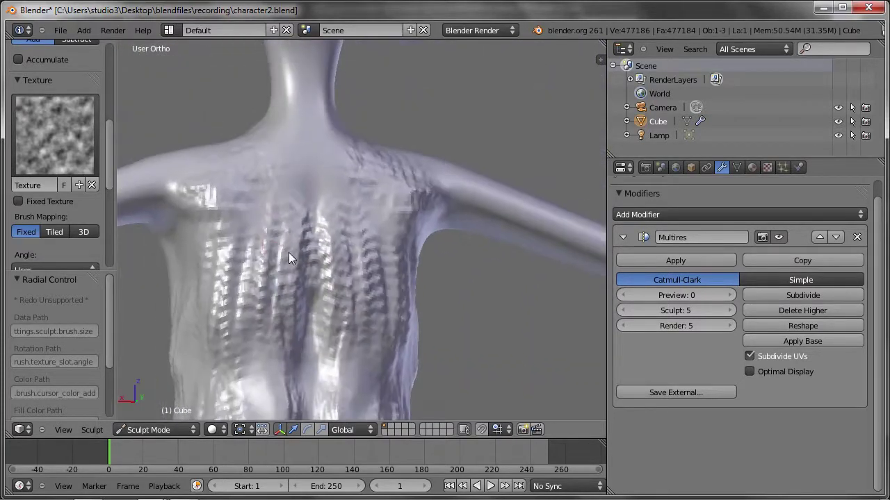
{"action": "scroll", "coordinate": [299, 236], "scroll_direction": "down", "scroll_amount": 1}
Step: Smooth the textured ridges on the right side and middle of the back
{"action": "scroll", "coordinate": [327, 214], "scroll_direction": "down", "scroll_amount": 2}
{"action": "mouse_move", "coordinate": [333, 213]}
{"action": "middle_mouse_down"}
{"action": "mouse_move", "coordinate": [266, 215]}
{"action": "mouse_move", "coordinate": [290, 180]}
{"action": "mouse_move", "coordinate": [278, 134]}
{"action": "middle_mouse_up"}
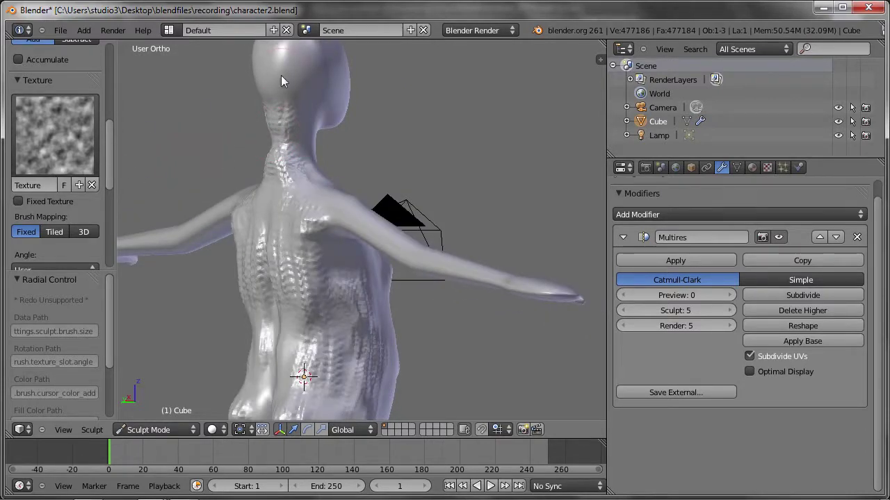
{"action": "mouse_move", "coordinate": [281, 157]}
{"action": "middle_mouse_down"}
{"action": "mouse_move", "coordinate": [334, 139]}
{"action": "mouse_move", "coordinate": [309, 114]}
{"action": "middle_mouse_up"}
{"action": "mouse_move", "coordinate": [306, 252]}
{"action": "left_mouse_down"}
{"action": "mouse_move", "coordinate": [302, 275]}
{"action": "mouse_move", "coordinate": [316, 250]}
{"action": "mouse_move", "coordinate": [317, 266]}
{"action": "mouse_move", "coordinate": [340, 275]}
{"action": "left_mouse_up"}
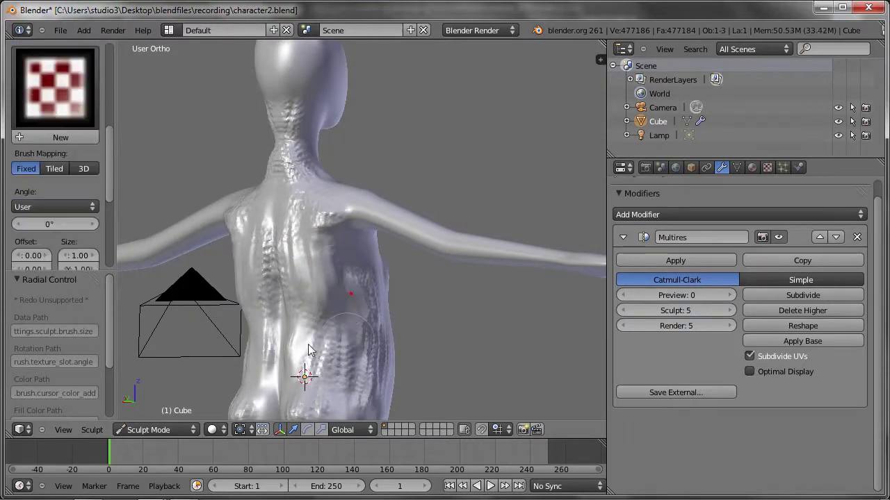
{"action": "mouse_move", "coordinate": [308, 337]}
{"action": "left_mouse_down"}
{"action": "mouse_move", "coordinate": [254, 273]}
{"action": "mouse_move", "coordinate": [278, 287]}
{"action": "left_mouse_up"}
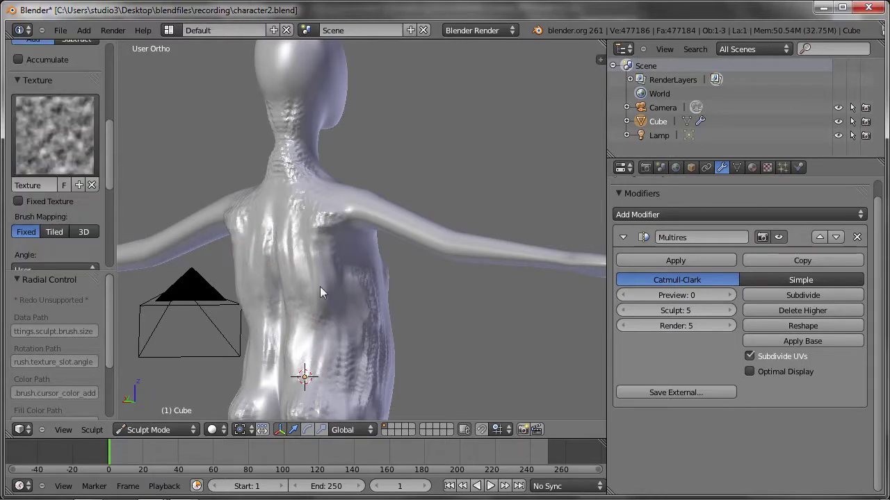
Step: Reshape the buttocks and hips symmetrically, then return to a front view of the figure
{"action": "middle_click_drag", "start_coordinate": [320, 287], "coordinate": [317, 223]}
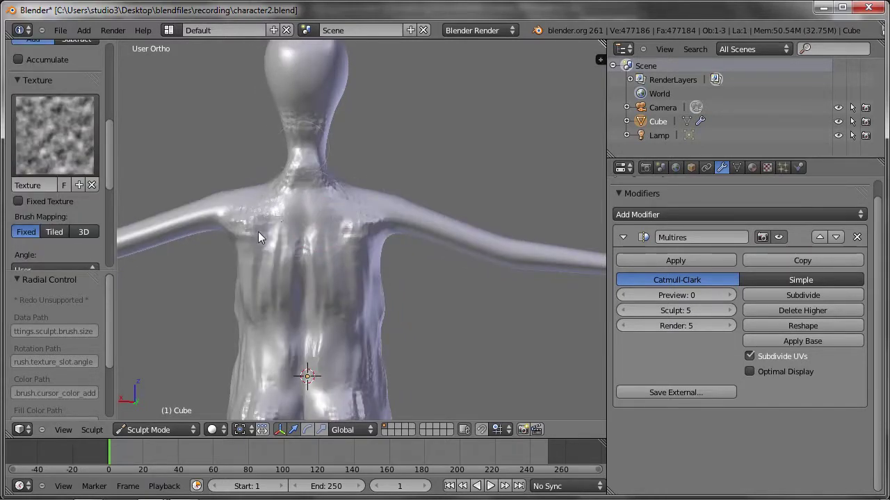
{"action": "middle_click_drag", "start_coordinate": [308, 318], "coordinate": [310, 198], "text": "shift"}
{"action": "mouse_move", "coordinate": [258, 278]}
{"action": "left_mouse_down"}
{"action": "mouse_move", "coordinate": [258, 306]}
{"action": "mouse_move", "coordinate": [269, 245]}
{"action": "left_mouse_up"}
{"action": "mouse_move", "coordinate": [270, 244]}
{"action": "middle_mouse_down"}
{"action": "mouse_move", "coordinate": [445, 208]}
{"action": "mouse_move", "coordinate": [326, 213]}
{"action": "middle_mouse_up"}
{"action": "left_click_drag", "start_coordinate": [322, 207], "coordinate": [360, 256]}
{"action": "mouse_move", "coordinate": [359, 256]}
{"action": "middle_mouse_down"}
{"action": "mouse_move", "coordinate": [327, 239]}
{"action": "mouse_move", "coordinate": [371, 246]}
{"action": "mouse_move", "coordinate": [339, 200]}
{"action": "mouse_move", "coordinate": [310, 194]}
{"action": "middle_mouse_up"}
{"action": "scroll", "coordinate": [322, 210], "scroll_direction": "down", "scroll_amount": 3}
Step: Pull the lower belly into a new shape with the Grab brush
{"action": "key", "text": "g"}
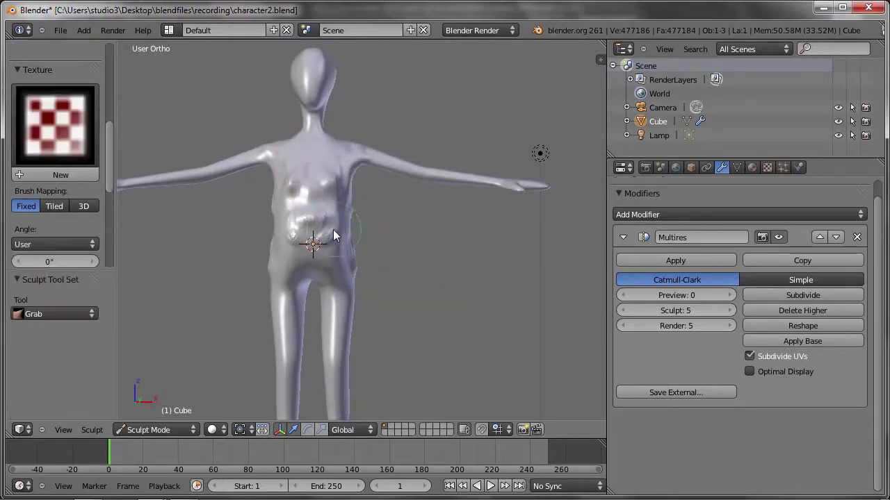
{"action": "left_click_drag", "start_coordinate": [332, 244], "coordinate": [330, 215]}
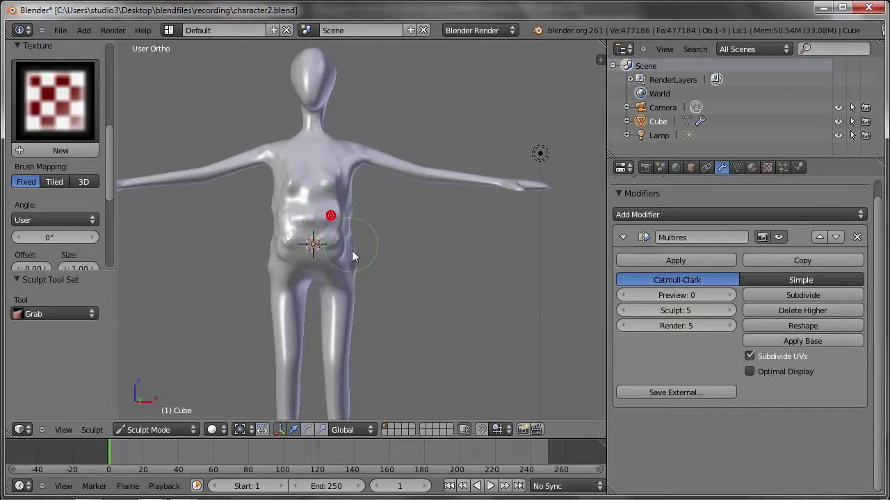
{"action": "left_click_drag", "start_coordinate": [327, 276], "coordinate": [343, 284]}
{"action": "mouse_move", "coordinate": [343, 283]}
{"action": "middle_mouse_down"}
{"action": "mouse_move", "coordinate": [273, 282]}
{"action": "mouse_move", "coordinate": [297, 308]}
{"action": "mouse_move", "coordinate": [307, 302]}
{"action": "mouse_move", "coordinate": [300, 329]}
{"action": "mouse_move", "coordinate": [400, 313]}
{"action": "middle_mouse_up"}
Step: Enlarge the Grab radius and lift the outstretched arm upward
{"action": "key", "text": "f"}
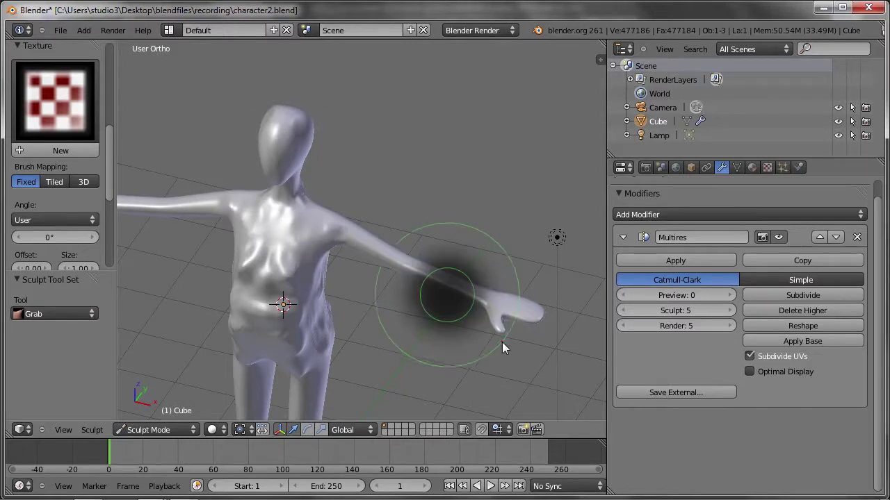
{"action": "left_click", "coordinate": [481, 286]}
{"action": "mouse_move", "coordinate": [512, 278]}
{"action": "left_mouse_down"}
{"action": "mouse_move", "coordinate": [413, 238]}
{"action": "mouse_move", "coordinate": [396, 258]}
{"action": "left_mouse_up"}
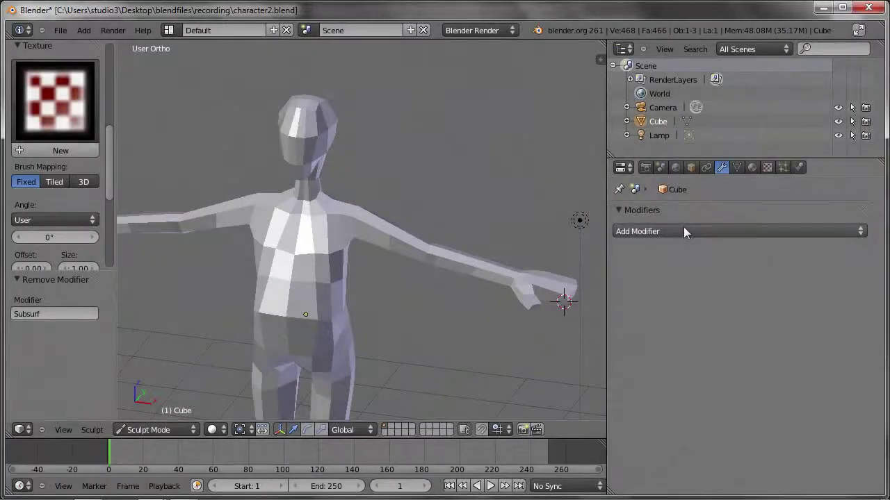
Step: Add a Subdivision Surface modifier to the mesh and switch to Object Mode
{"action": "left_click", "coordinate": [683, 227]}
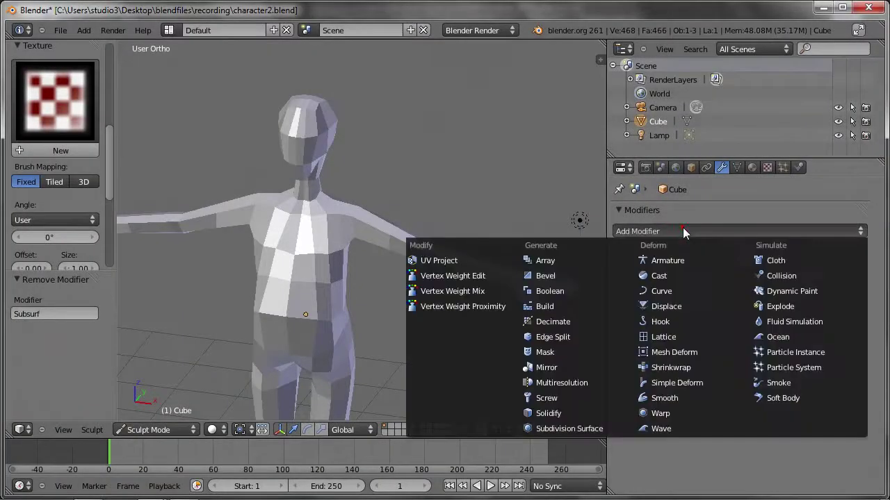
{"action": "left_click", "coordinate": [614, 429]}
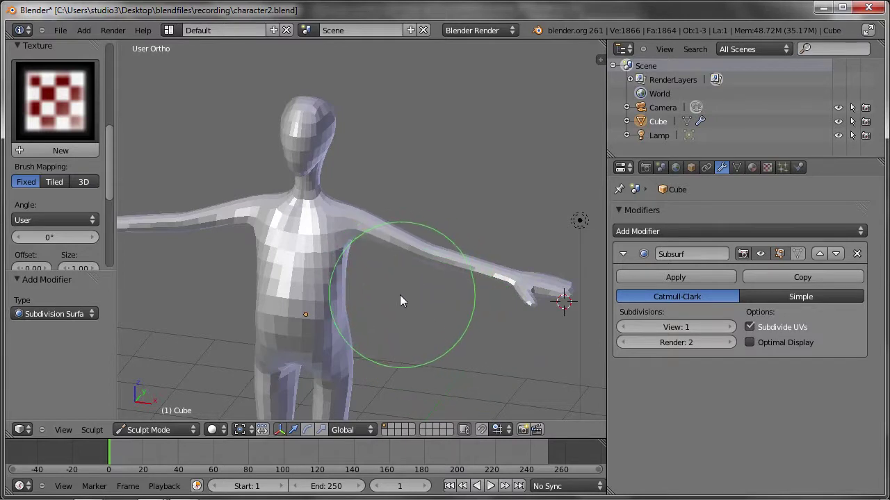
{"action": "left_click", "coordinate": [142, 430]}
{"action": "left_click", "coordinate": [142, 415]}
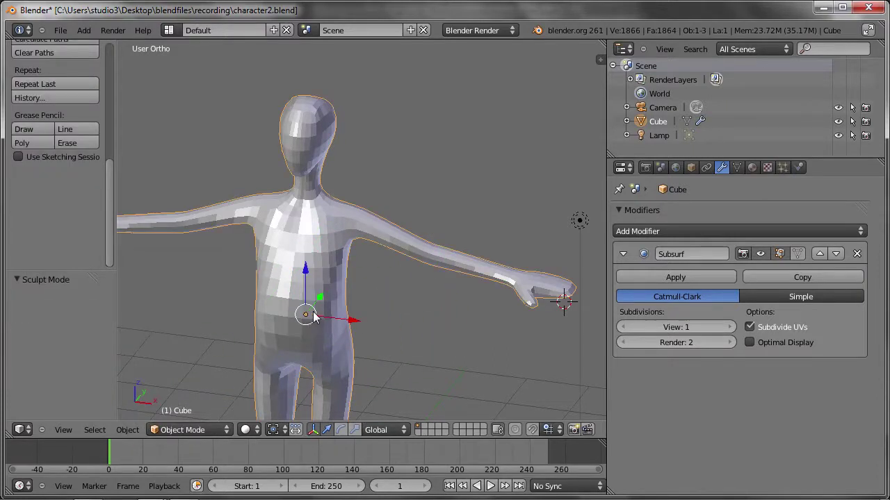
Step: View the character straight from the front in Front Ortho
{"action": "scroll", "coordinate": [313, 316], "scroll_direction": "down", "scroll_amount": 4}
{"action": "key", "text": "KP_1"}
{"action": "scroll", "coordinate": [376, 264], "scroll_direction": "up", "scroll_amount": 3}
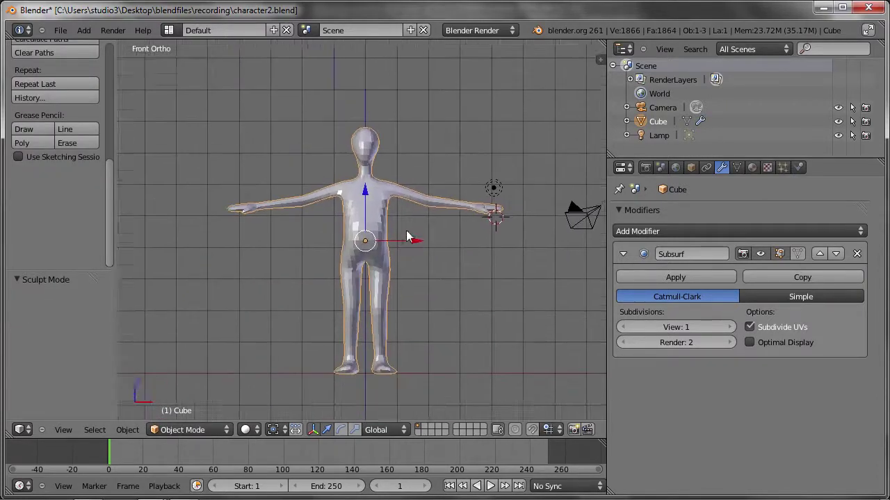